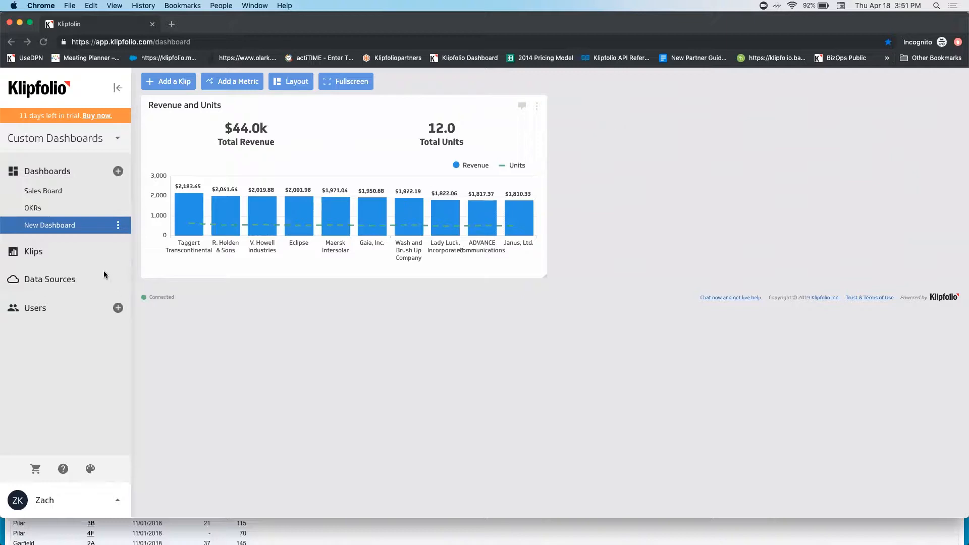
# Step: Start a new custom Salesforce data source, finding the connector by searching the service connectors for "sales"
pyautogui.click(60, 282)
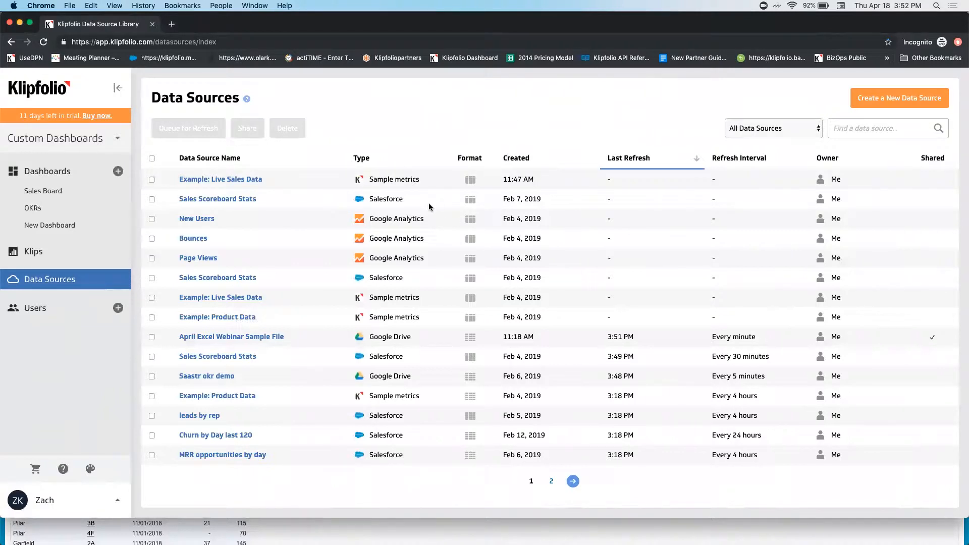
pyautogui.click(888, 100)
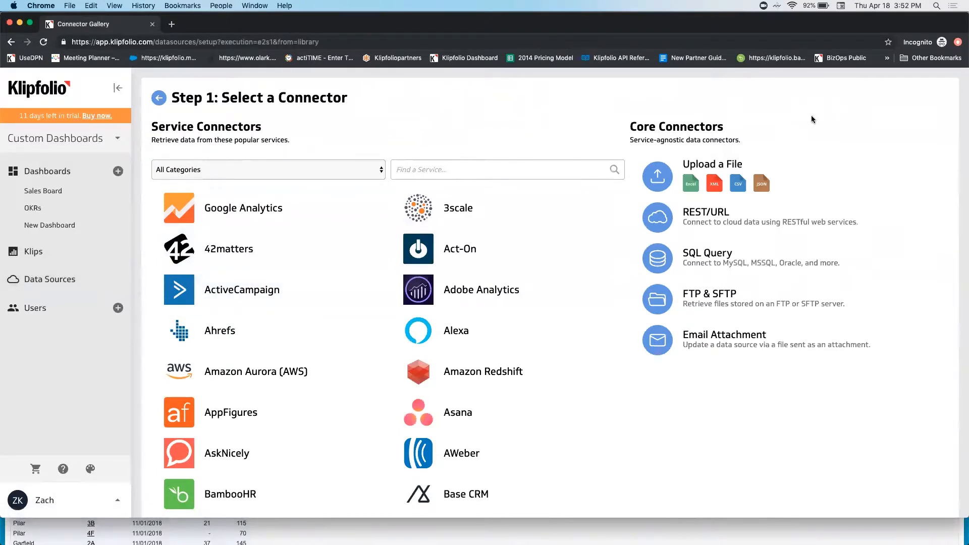
pyautogui.click(460, 169)
pyautogui.write('sales')
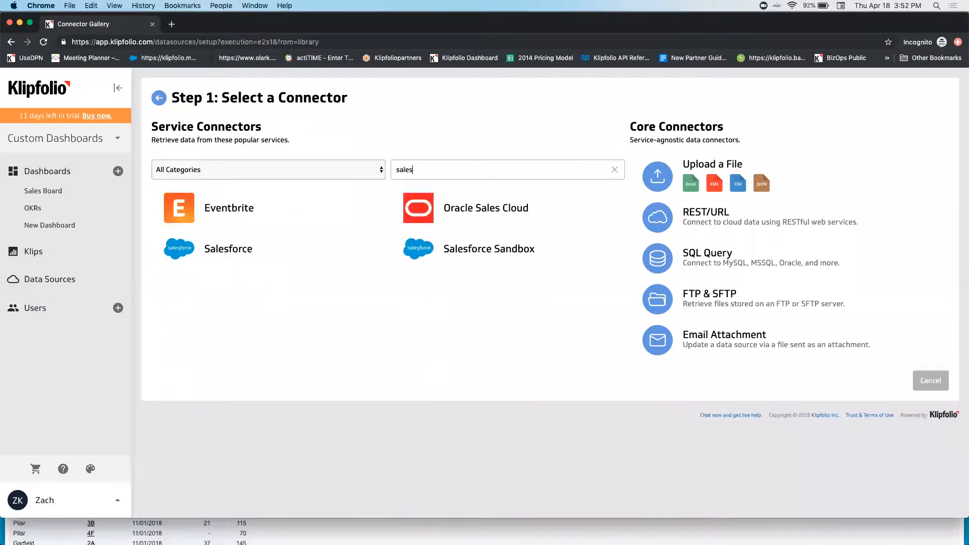
pyautogui.click(265, 251)
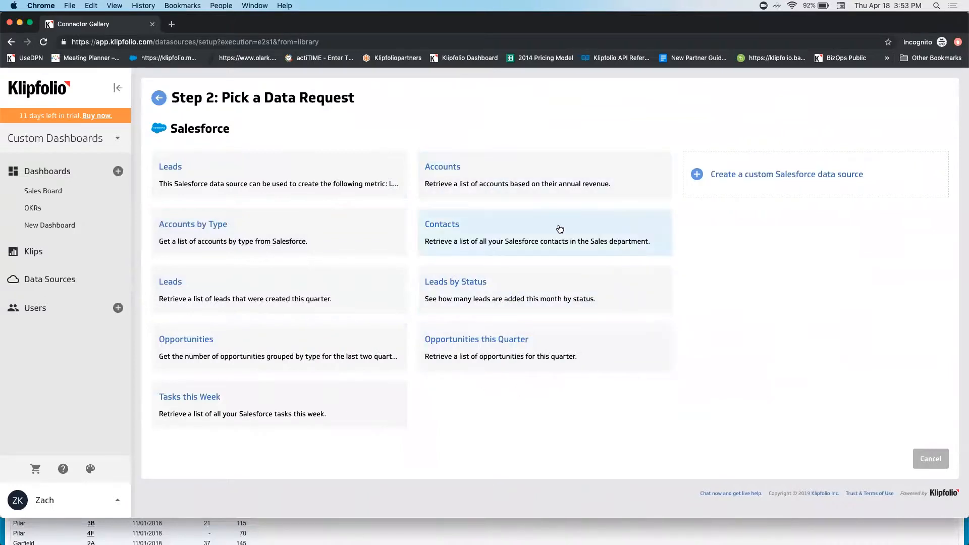
pyautogui.click(796, 173)
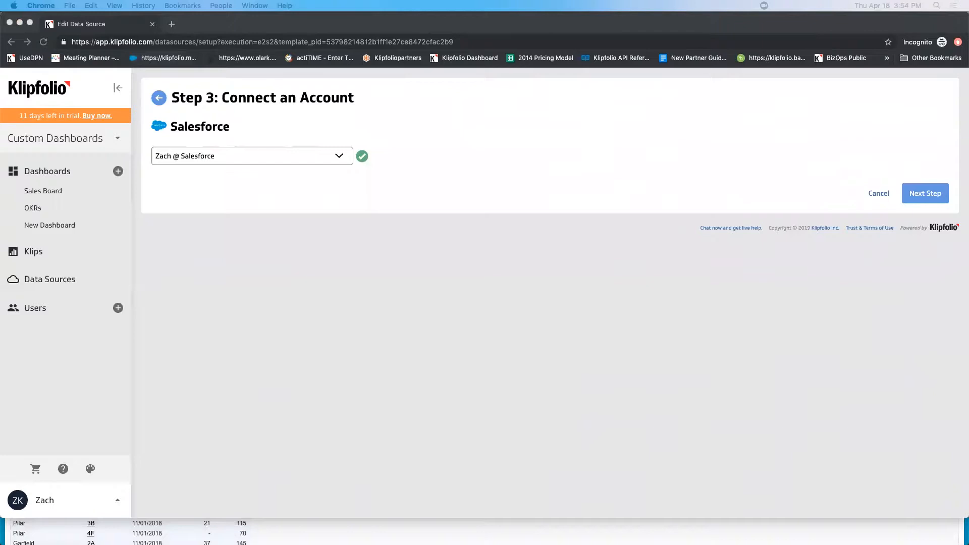
# Step: Proceed with the already connected Salesforce account and choose Salesforce Report as the retrieval method
pyautogui.moveTo(0, 161); pyautogui.dragTo(365, 158)
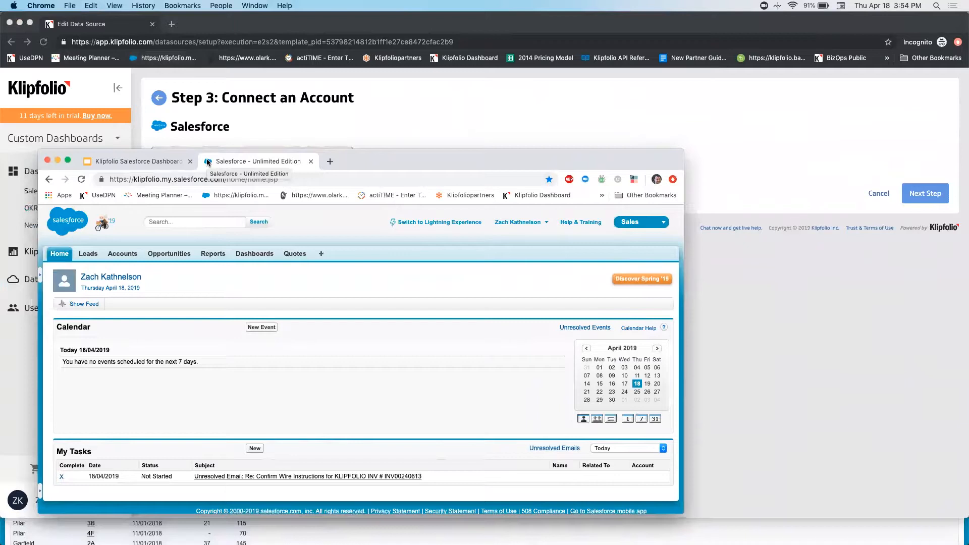
pyautogui.click(57, 160)
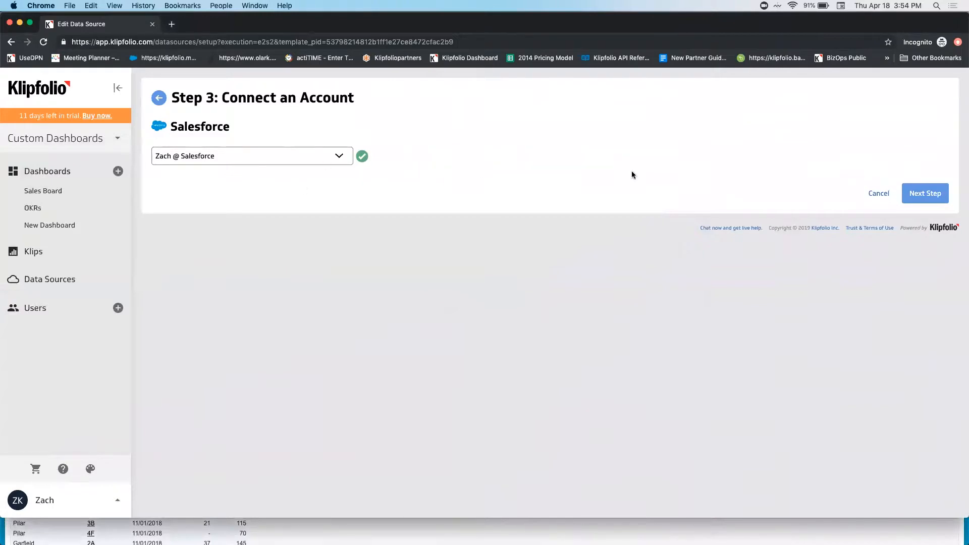
pyautogui.click(926, 195)
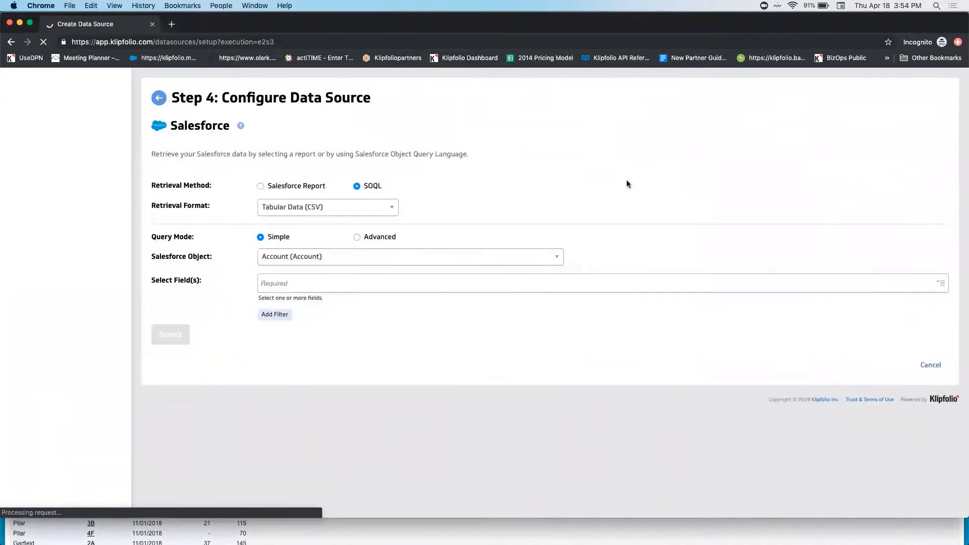
pyautogui.click(259, 185)
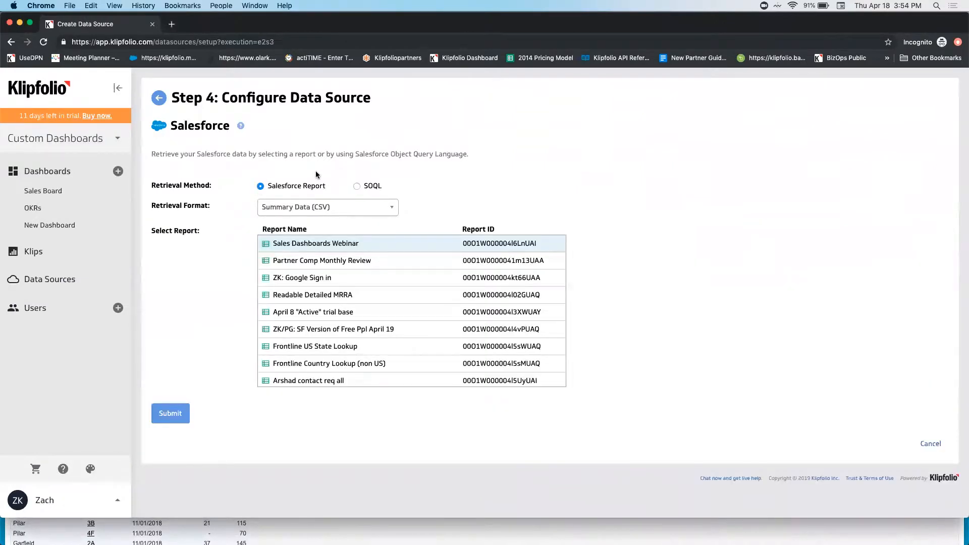
# Step: Examine the retrieval format options and look through the list of available Salesforce reports
pyautogui.click(298, 209)
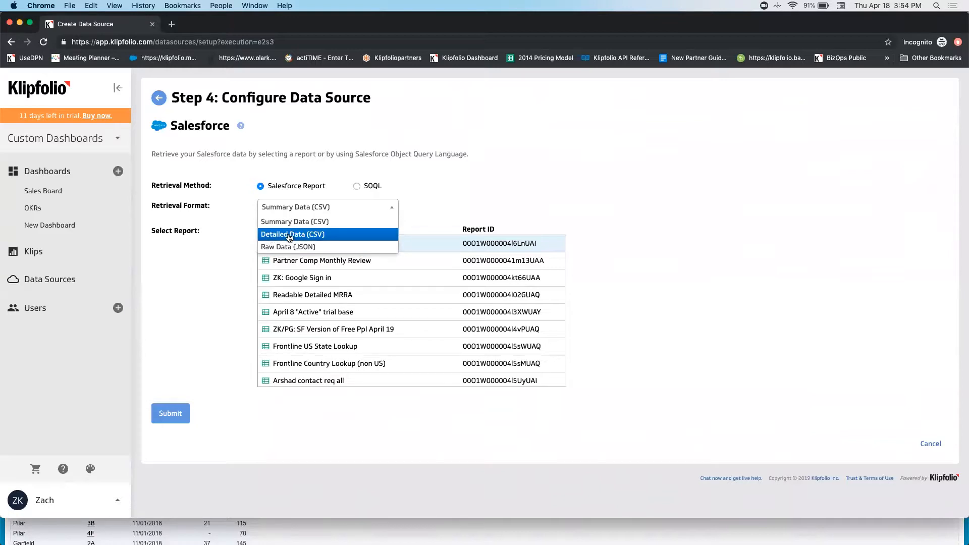
pyautogui.click(460, 202)
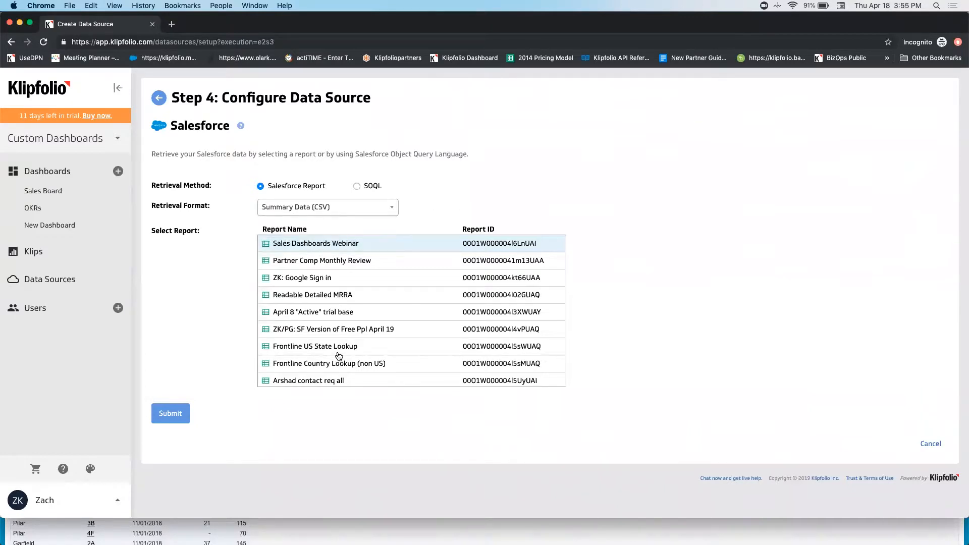
pyautogui.scroll(-5, 338, 356)
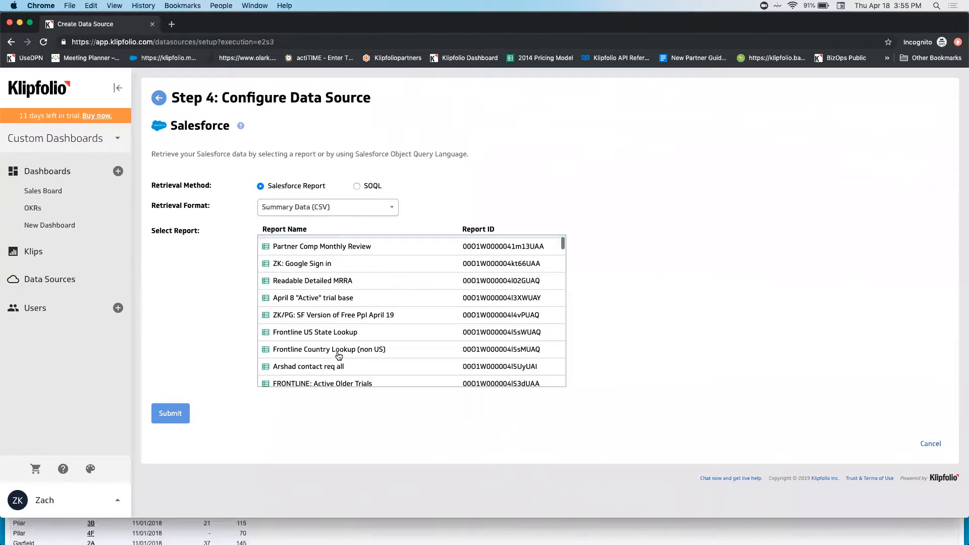
pyautogui.scroll(-10, 339, 356)
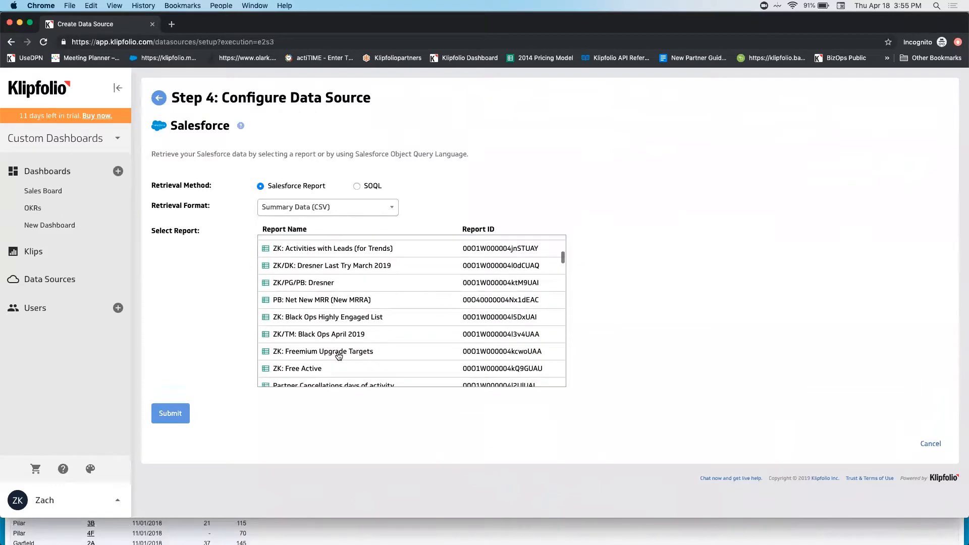
pyautogui.scroll(-3, 339, 356)
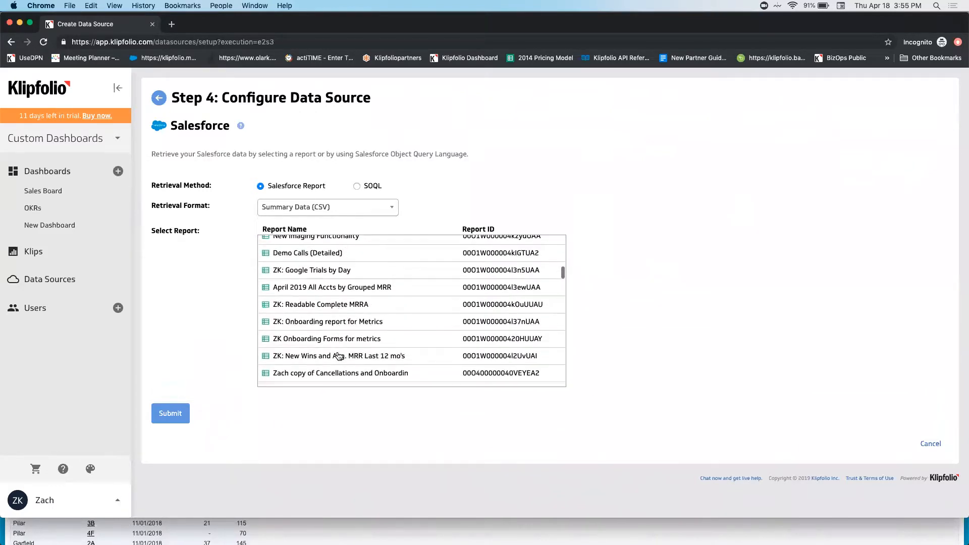
pyautogui.scroll(-1, 339, 356)
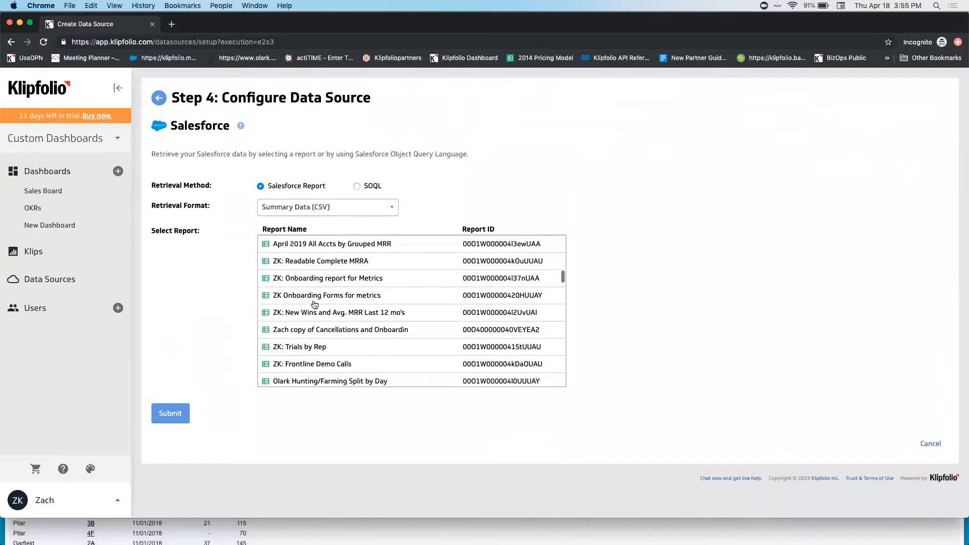
pyautogui.scroll(15, 303, 299)
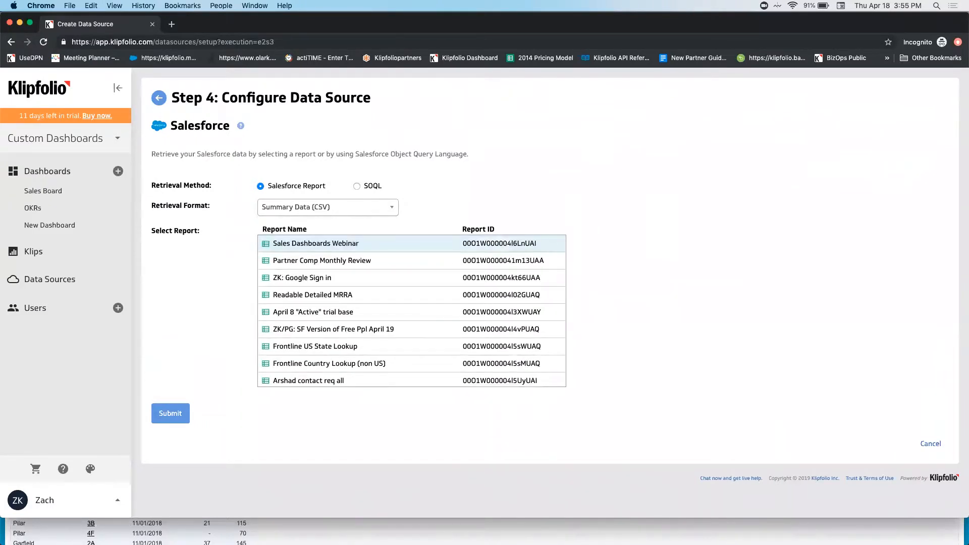
# Step: Switch to Salesforce to view its Reports page, and return to the data source configuration in Klipfolio
pyautogui.click(11, 371)
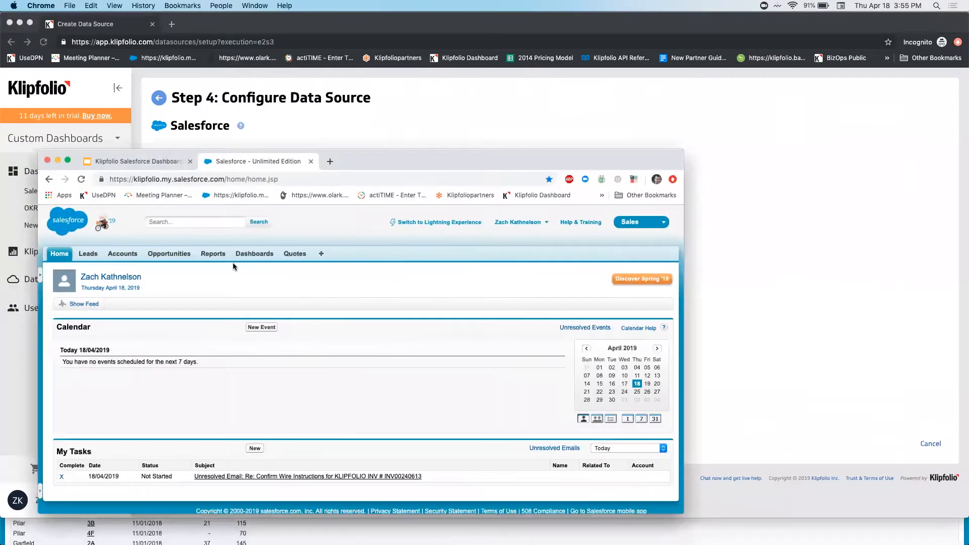
pyautogui.click(212, 256)
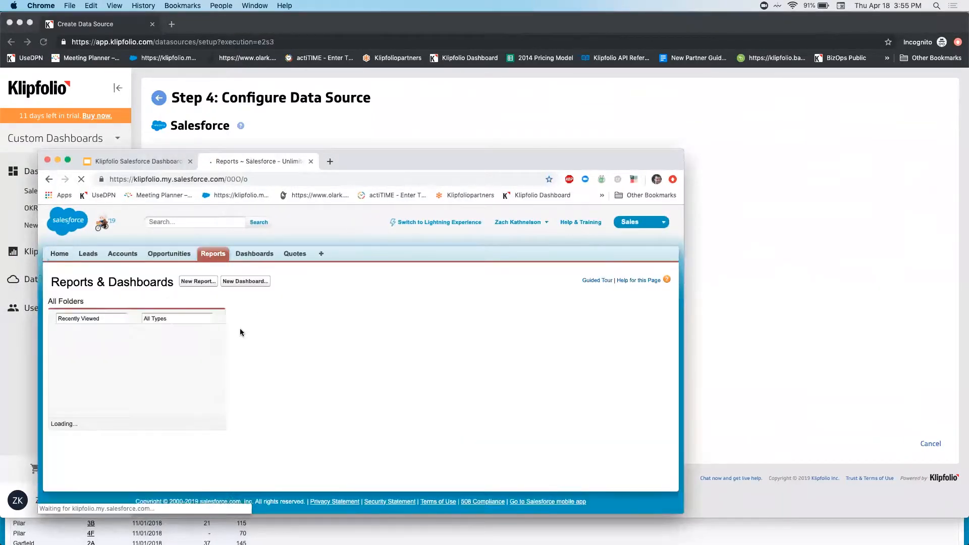
pyautogui.click(479, 113)
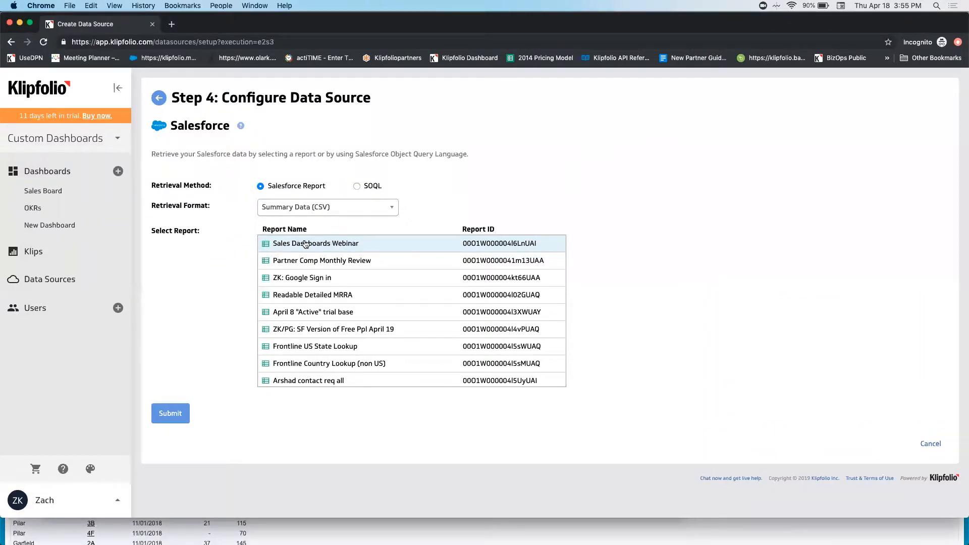
# Step: Retrieve the Sales Dashboards Webinar report as Detailed Data (CSV) and accept the data preview
pyautogui.click(309, 213)
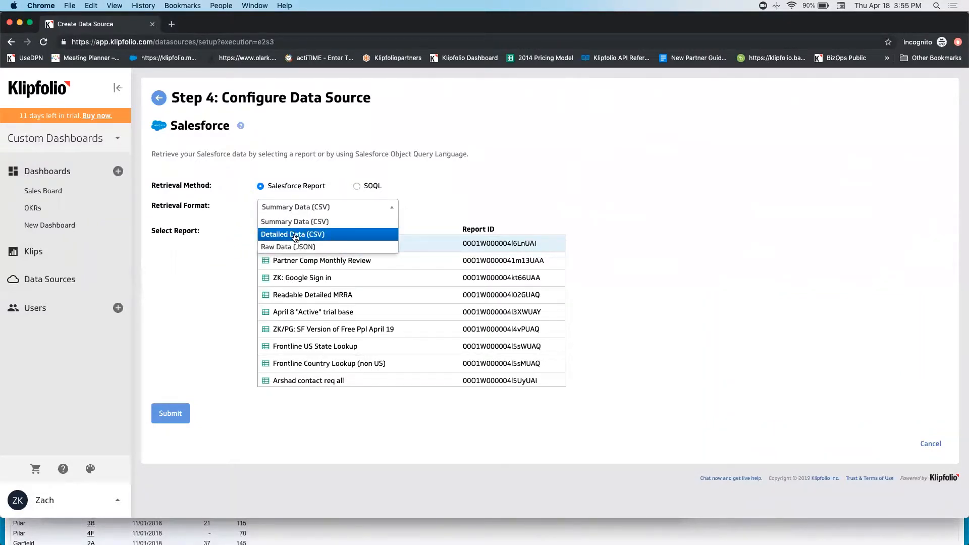
pyautogui.click(296, 236)
pyautogui.click(343, 242)
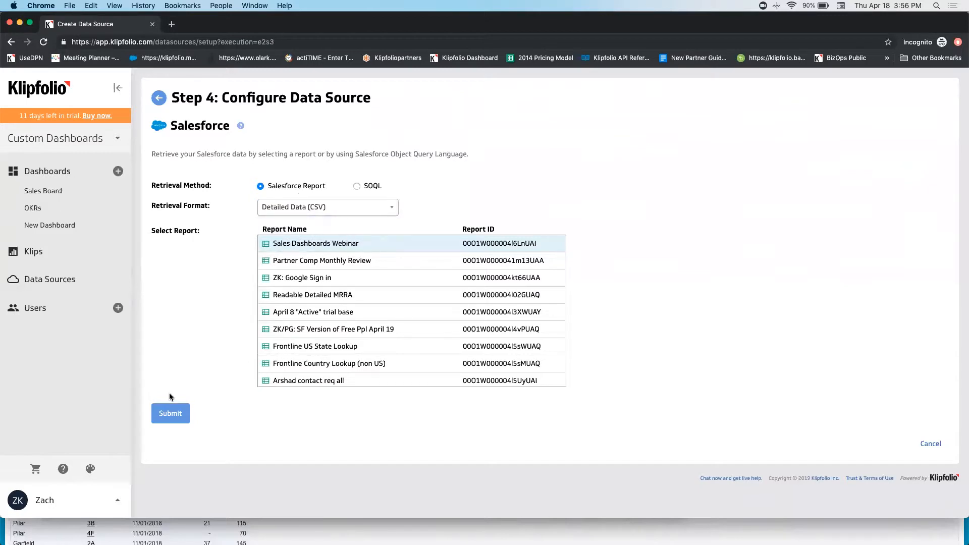
pyautogui.click(175, 414)
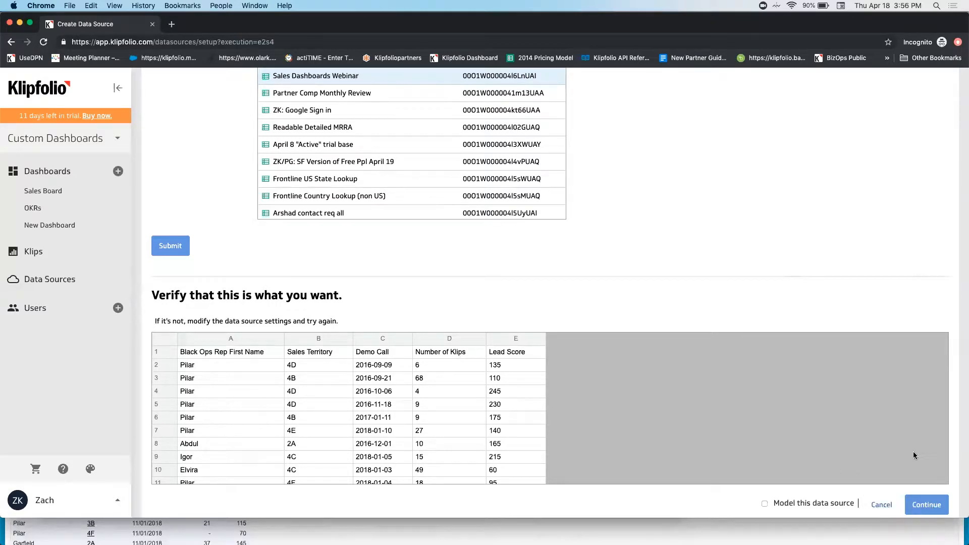
pyautogui.click(927, 508)
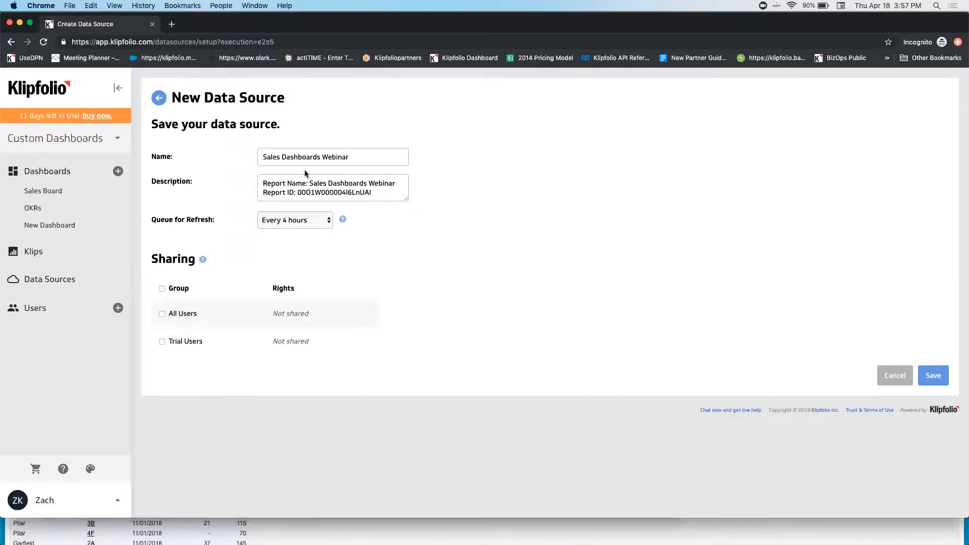
# Step: Name the new data source "Leads by Territory and Number of Klips"
pyautogui.click(302, 184)
pyautogui.moveTo(352, 158); pyautogui.dragTo(233, 158)
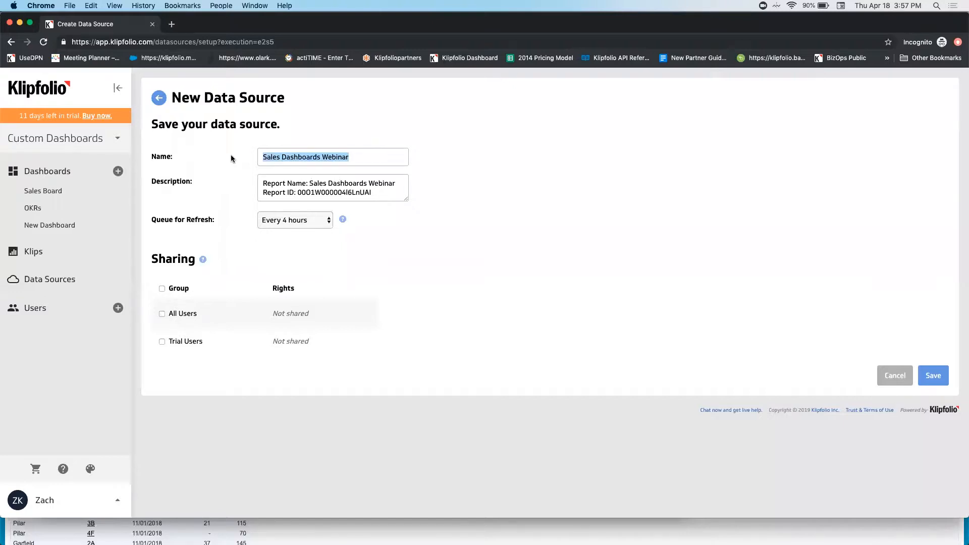
pyautogui.write('Le')
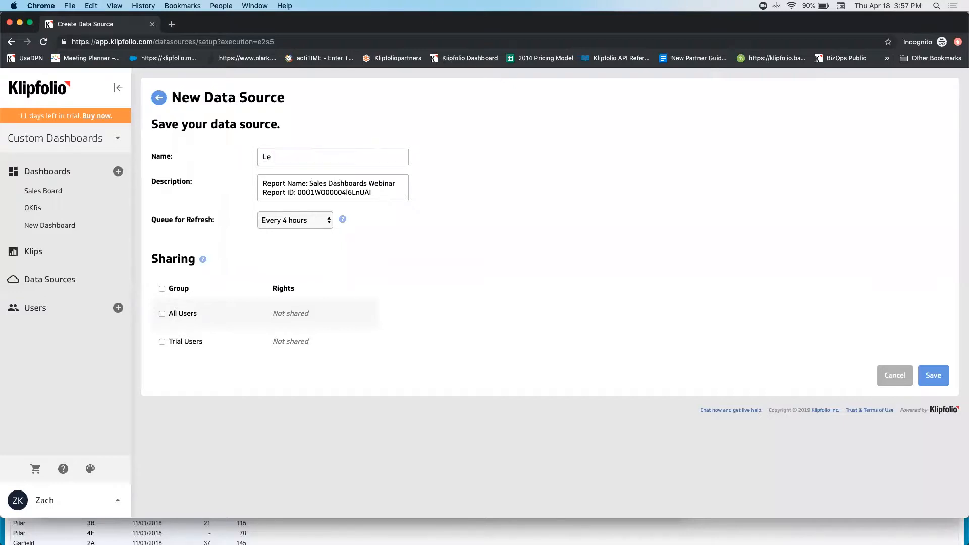
pyautogui.write('ads by Territory and Number of Klips')
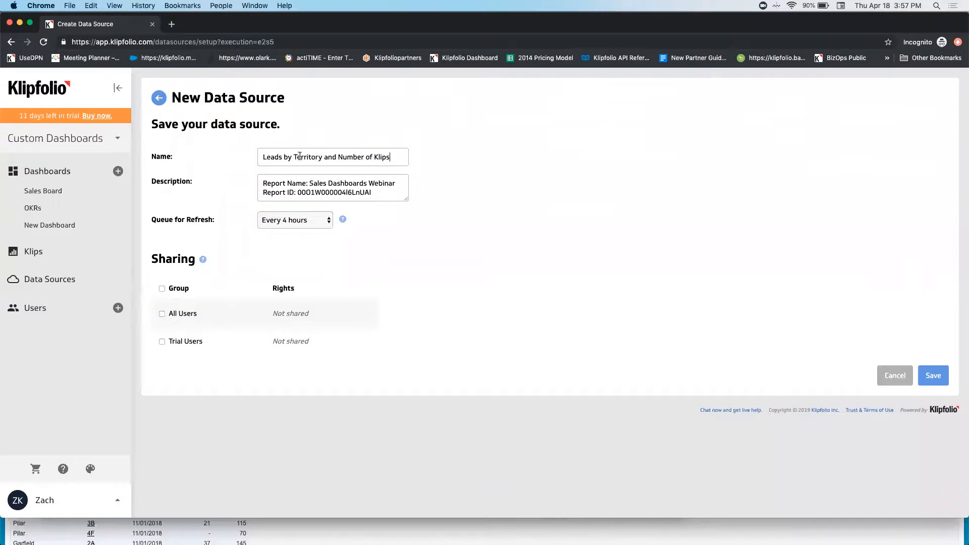
pyautogui.moveTo(262, 153); pyautogui.dragTo(398, 165)
pyautogui.click(398, 160)
pyautogui.moveTo(310, 183); pyautogui.dragTo(397, 185)
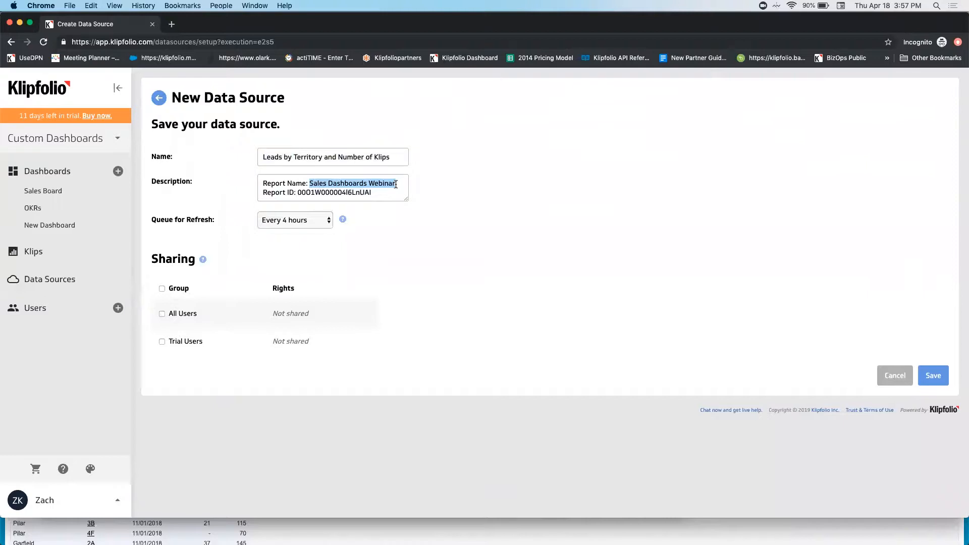
pyautogui.click(358, 195)
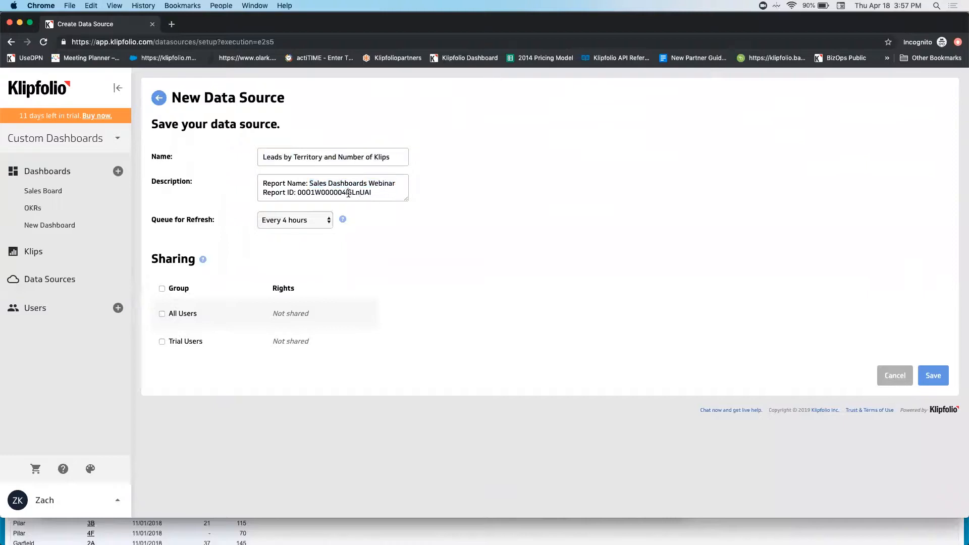
pyautogui.doubleClick(348, 194)
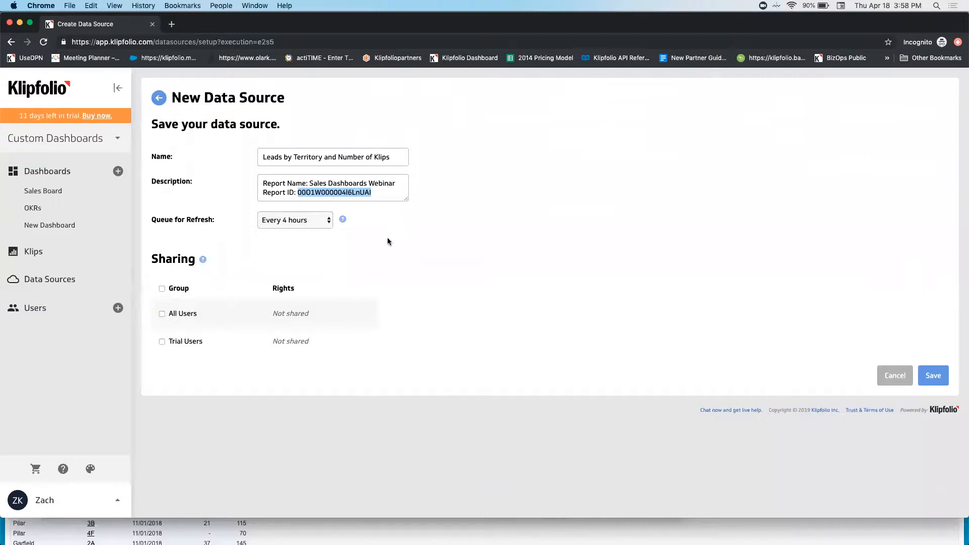
# Step: Save the data source with a refresh interval of every 24 hours and return to the data source list
pyautogui.click(311, 224)
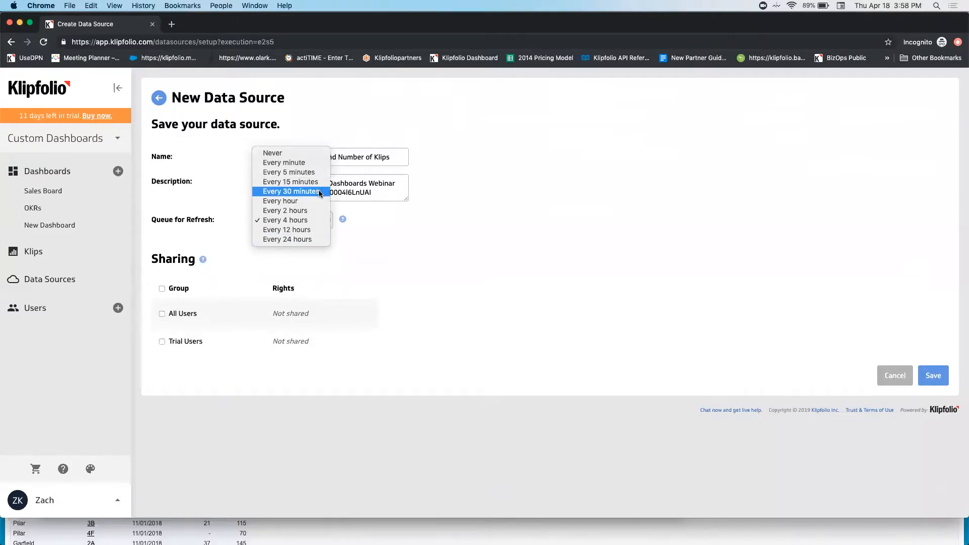
pyautogui.click(379, 225)
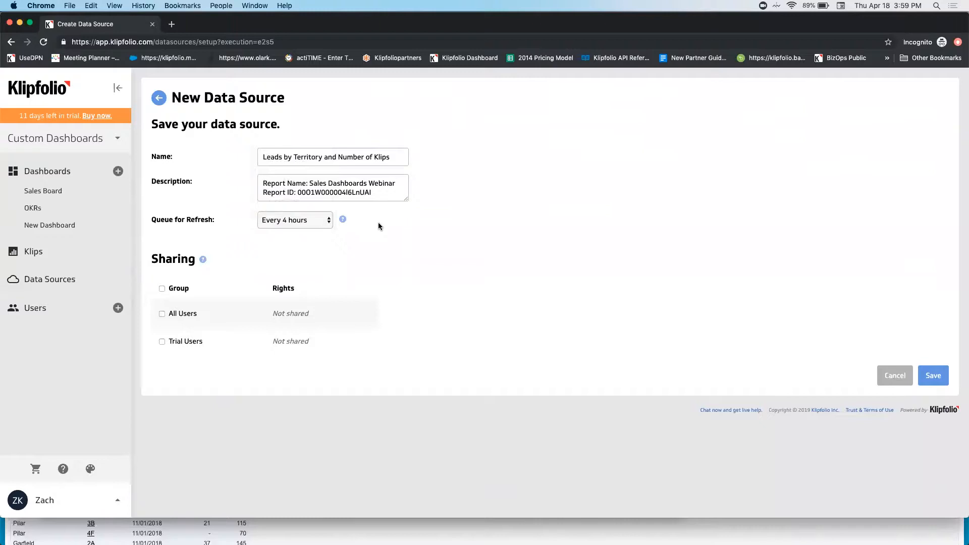
pyautogui.click(311, 223)
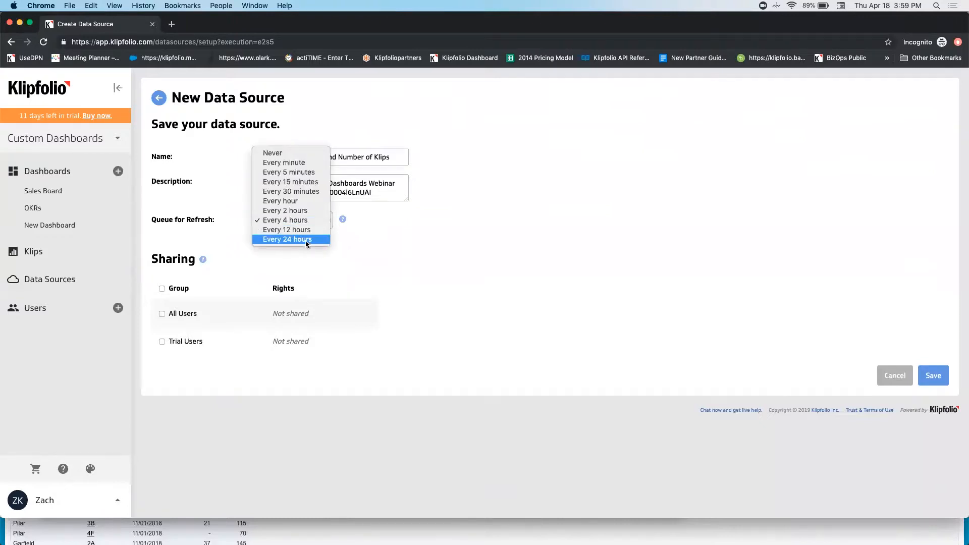
pyautogui.click(306, 241)
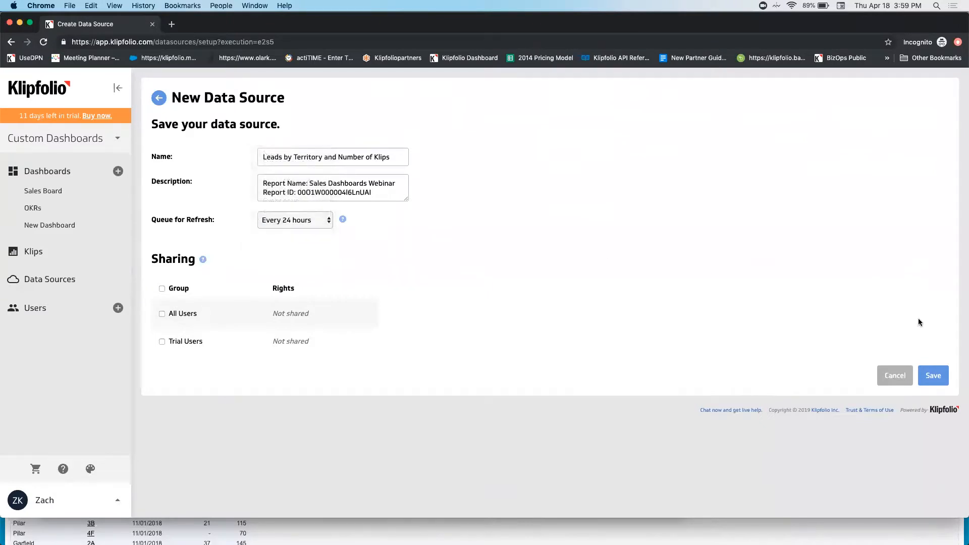
pyautogui.click(937, 378)
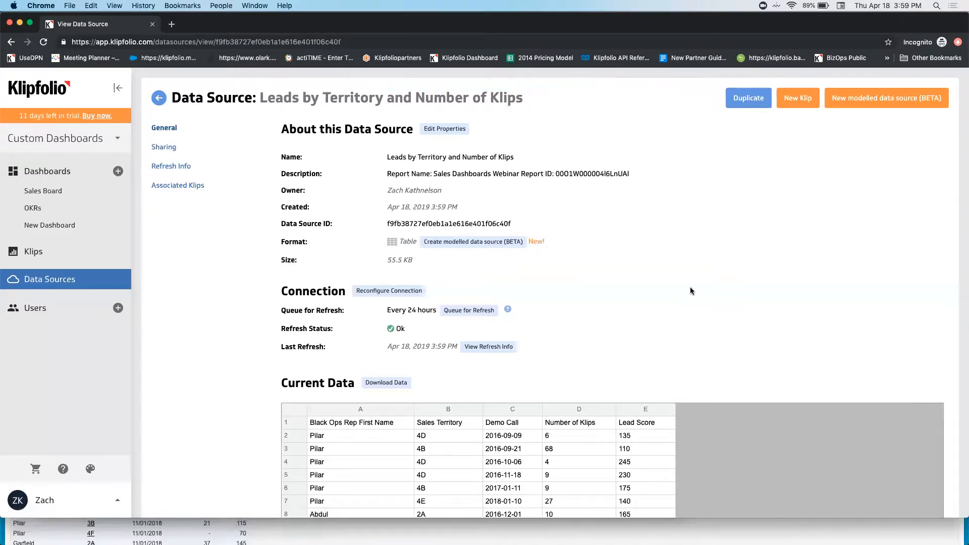
pyautogui.click(61, 282)
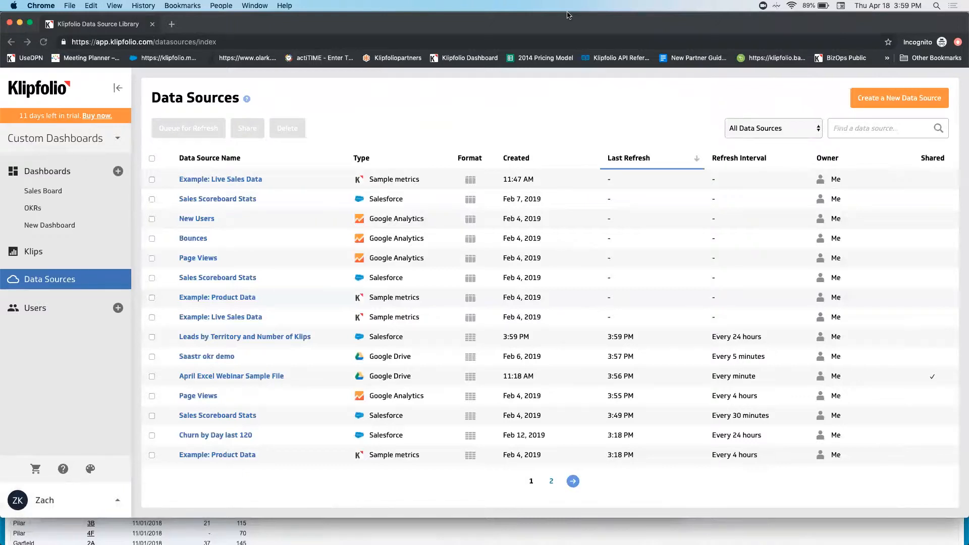
# Step: Switch to Salesforce, open the Sales Dashboards Webinar report and hide its detail rows to check the total record count
pyautogui.press('super+grave')
pyautogui.doubleClick(389, 162)
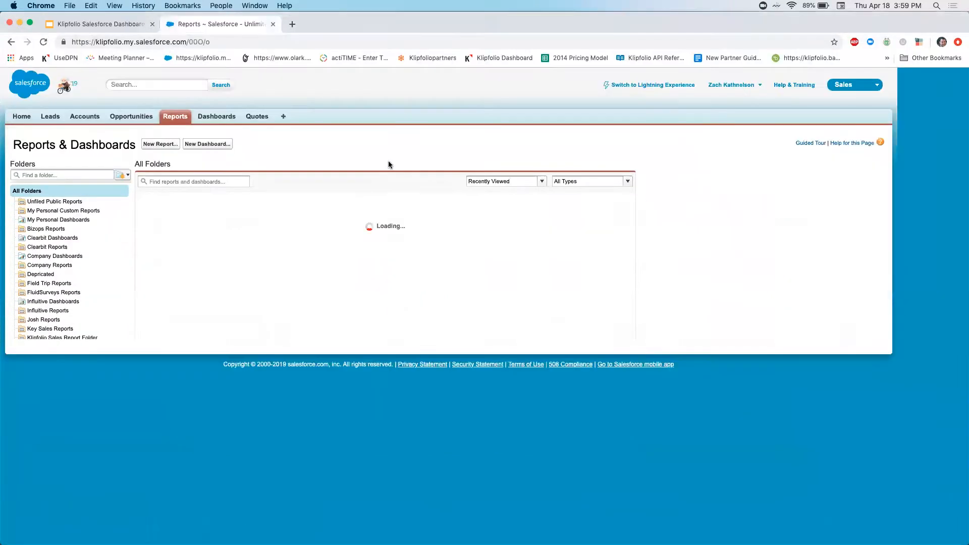
pyautogui.click(228, 212)
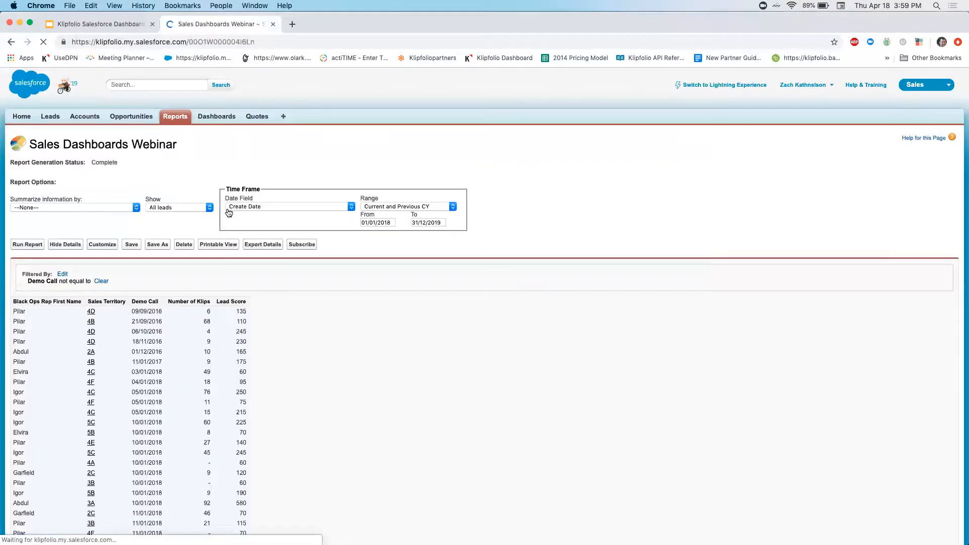
pyautogui.click(72, 246)
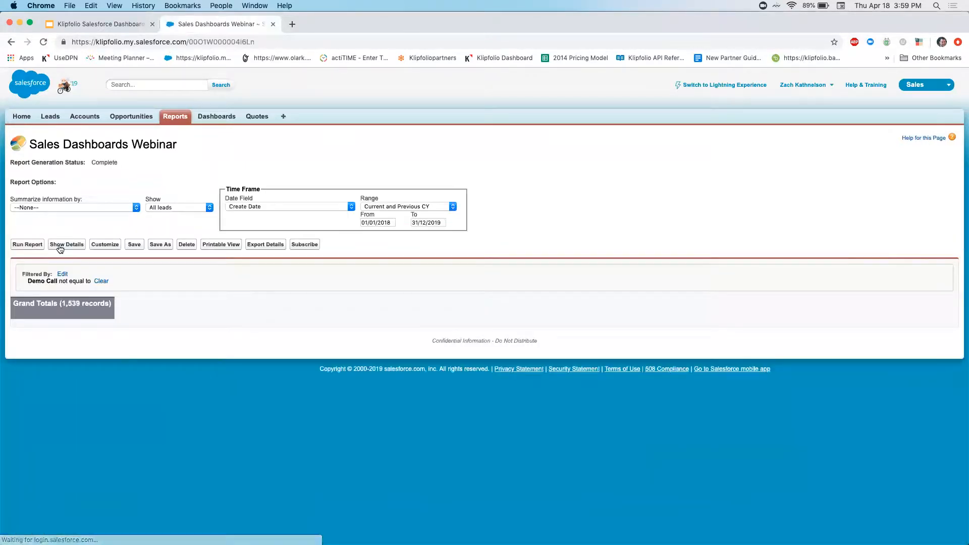
pyautogui.moveTo(61, 304); pyautogui.dragTo(108, 305)
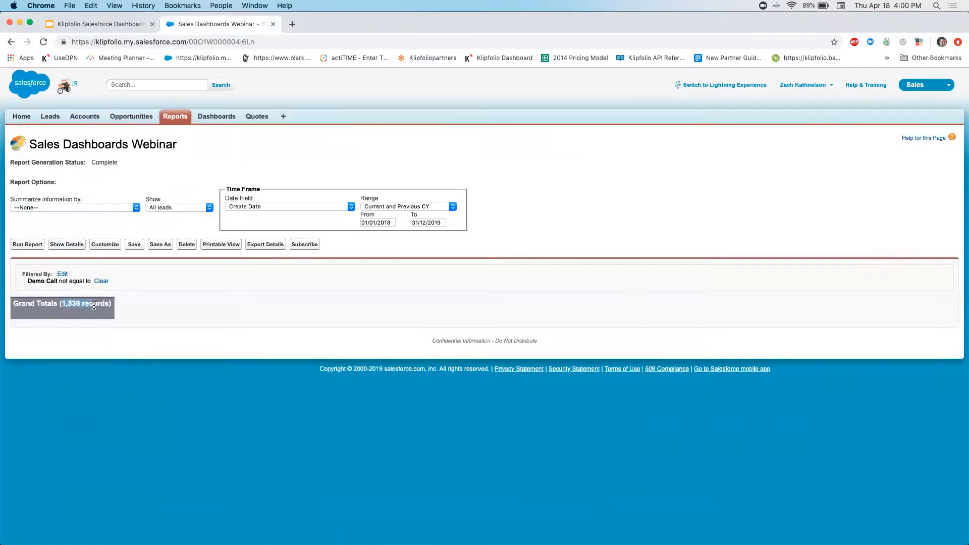
# Step: Run the report with the Create Date range set to Current and Previous 2 CY, and save it under its existing name
pyautogui.click(397, 207)
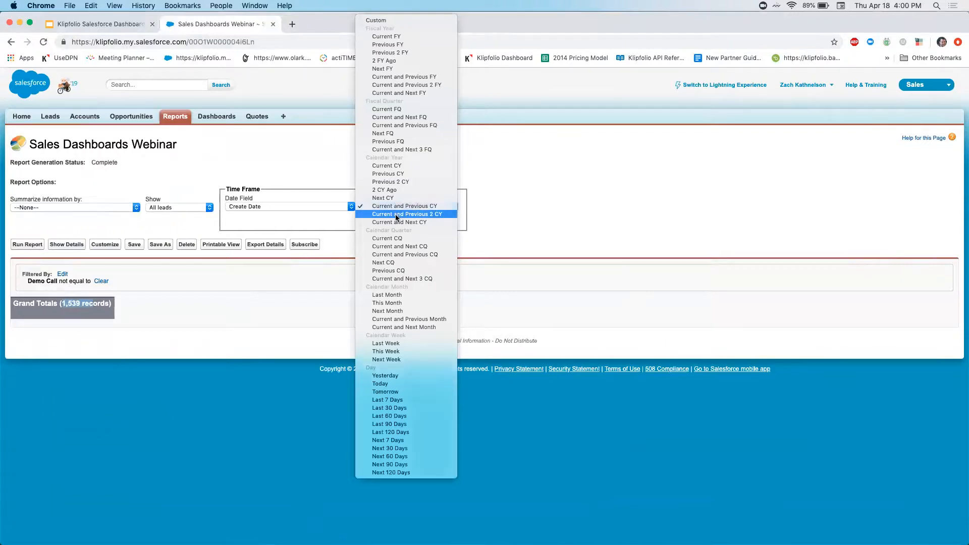
pyautogui.click(398, 215)
pyautogui.click(25, 245)
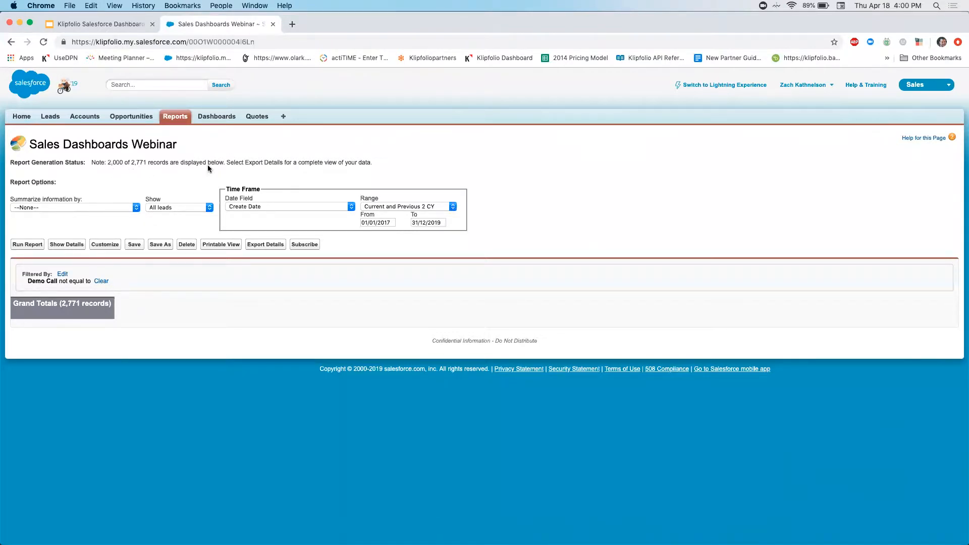
pyautogui.click(134, 245)
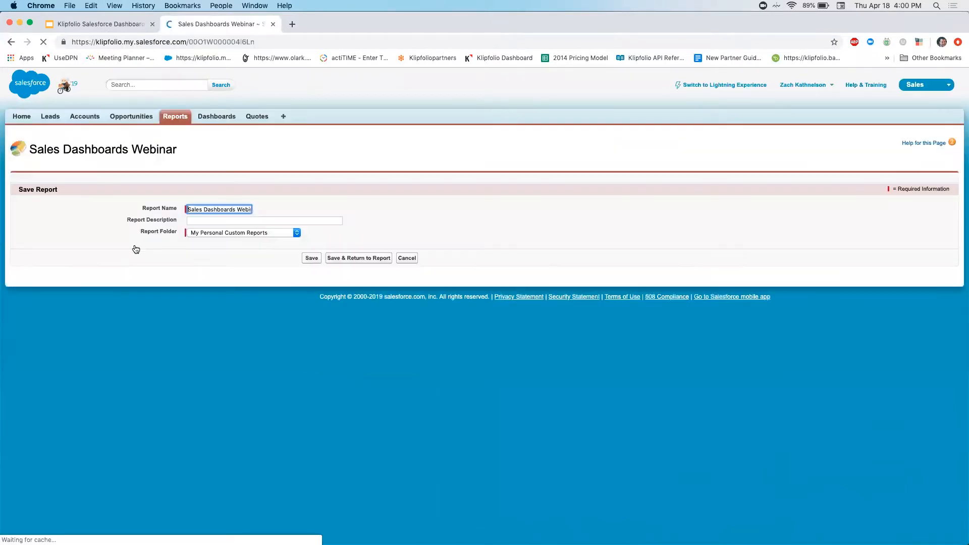
pyautogui.click(355, 258)
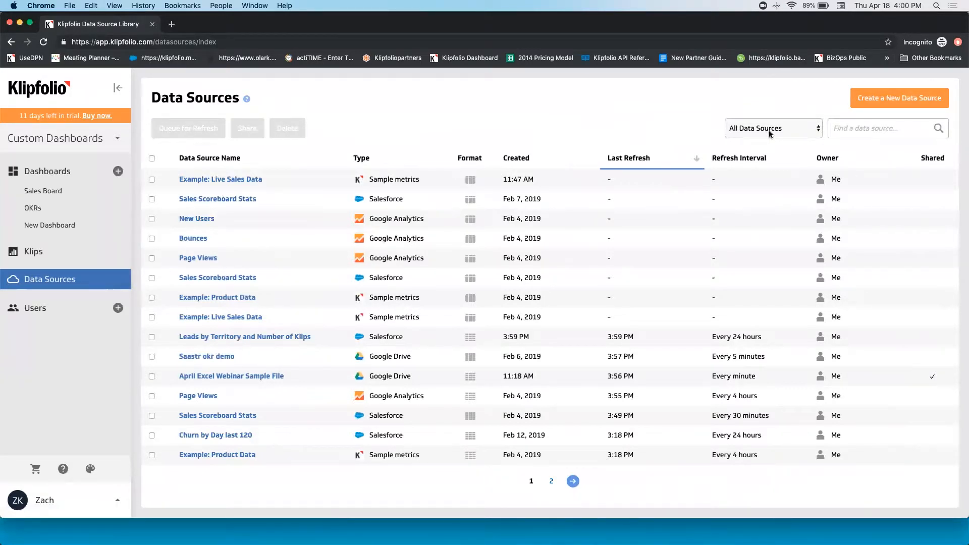
# Step: Switch to Klipfolio, queue the Leads by Territory and Number of Klips data source for refresh and review its current data
pyautogui.click(227, 337)
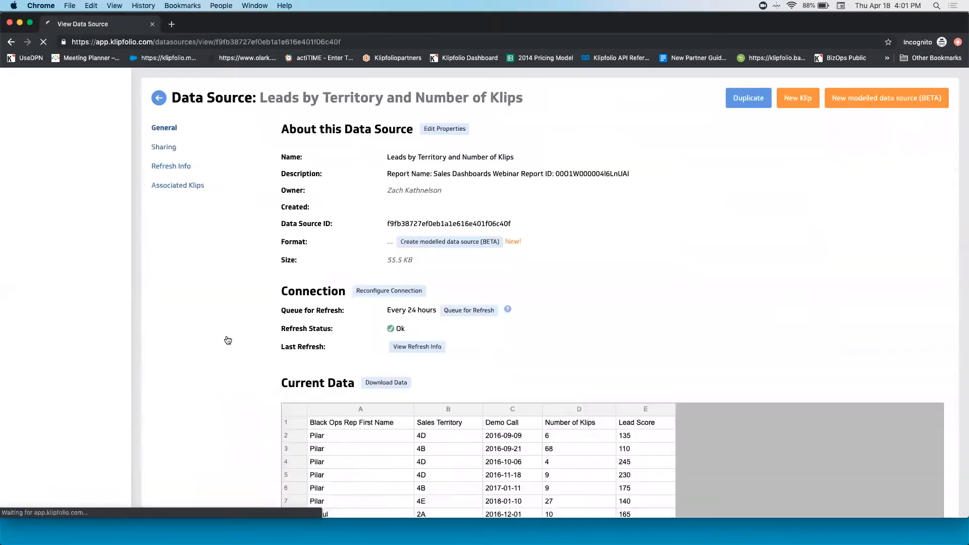
pyautogui.click(462, 311)
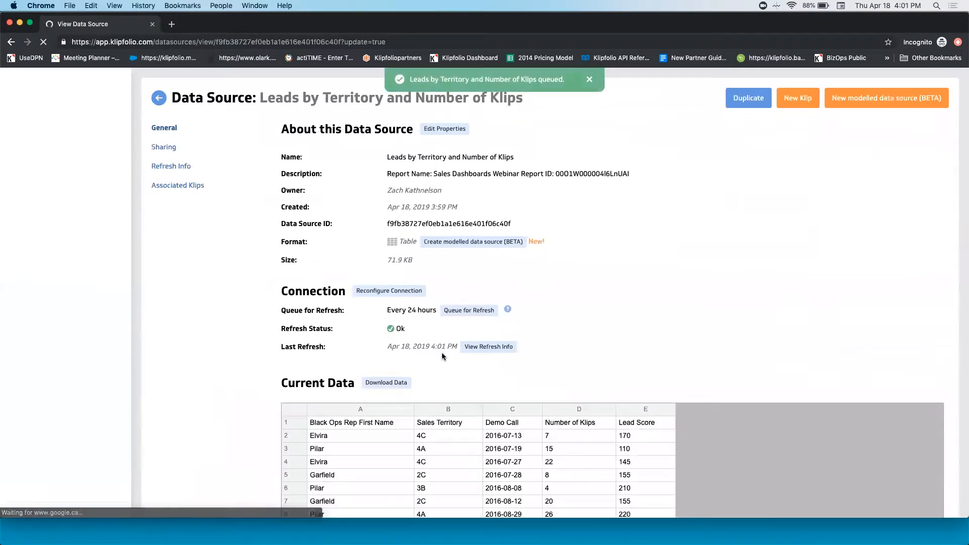
pyautogui.scroll(-3, 454, 439)
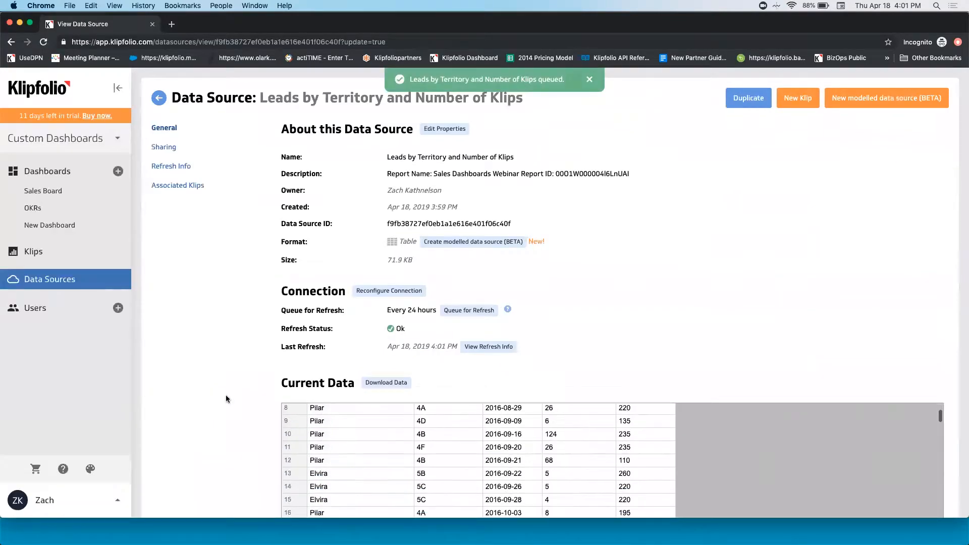
pyautogui.scroll(-5, 226, 395)
pyautogui.scroll(-10, 413, 321)
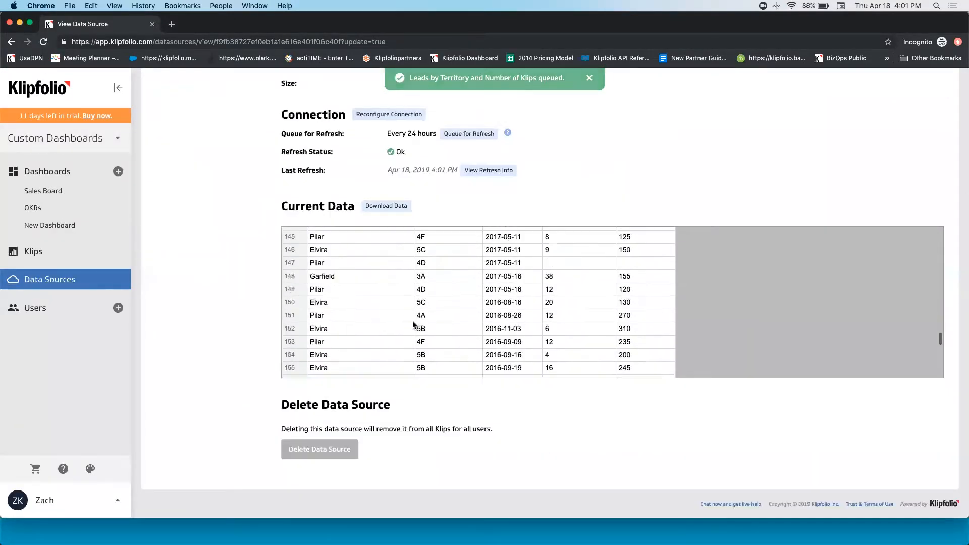
pyautogui.scroll(-5, 413, 324)
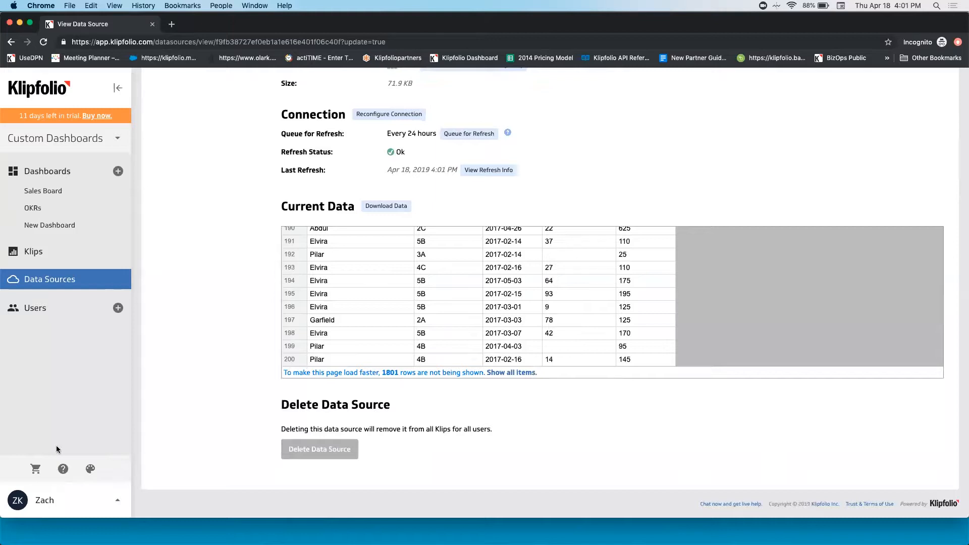
# Step: Switch to the Salesforce window with the updated report and check the record count in its generation status
pyautogui.hotkey('ctrl', 'Up')
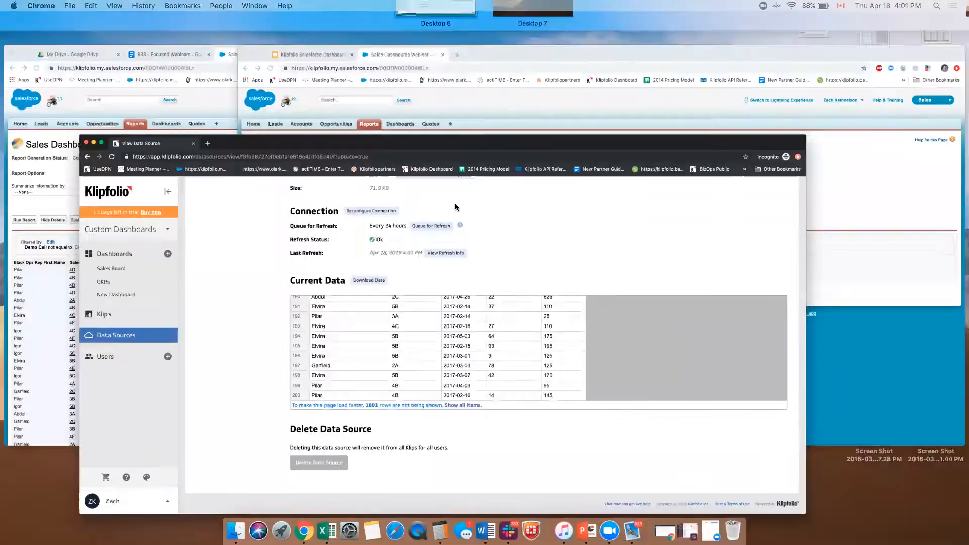
pyautogui.click(266, 212)
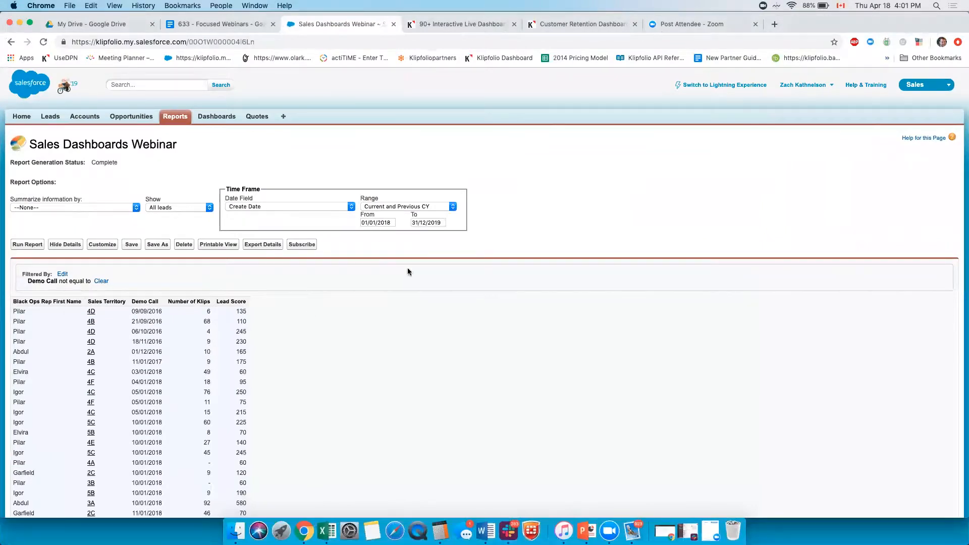
pyautogui.hotkey('ctrl', 'Up')
pyautogui.click(610, 191)
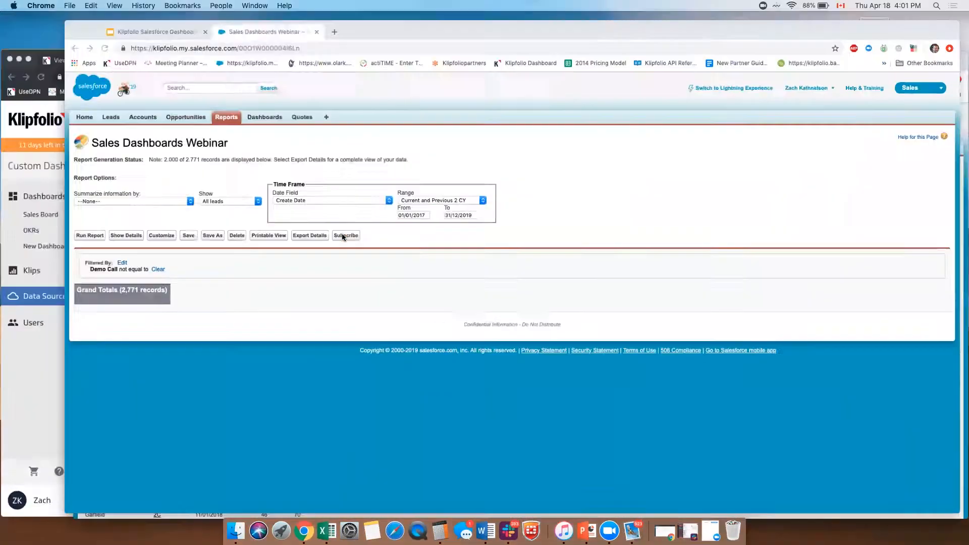
pyautogui.moveTo(147, 162); pyautogui.dragTo(131, 162)
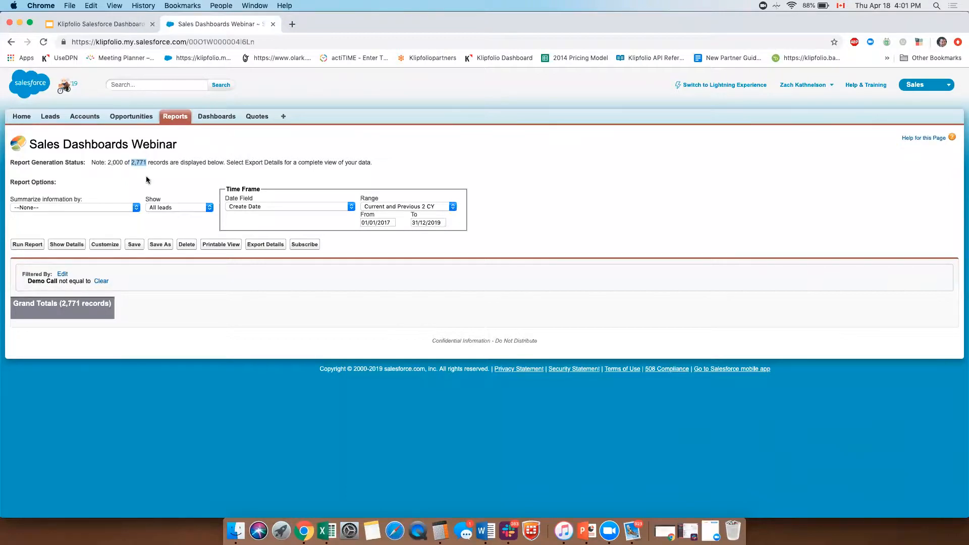
# Step: Show the report's details and customize it by grouping the records by Black Ops Rep First Name
pyautogui.click(67, 245)
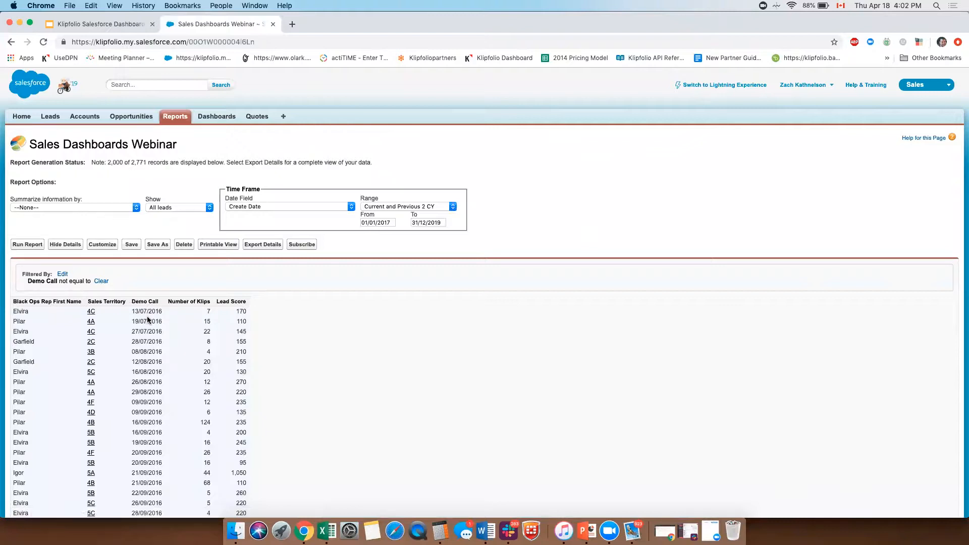
pyautogui.click(102, 246)
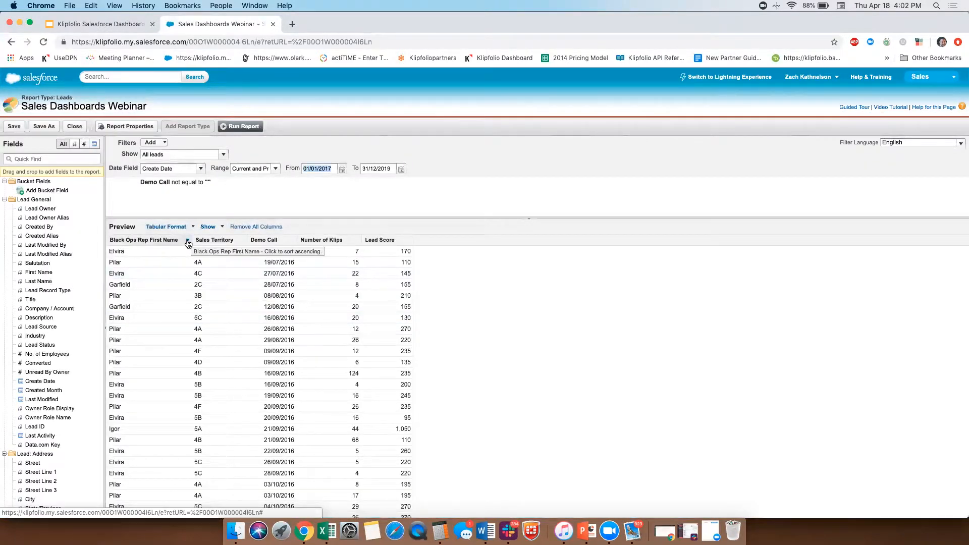
pyautogui.click(187, 240)
pyautogui.click(211, 283)
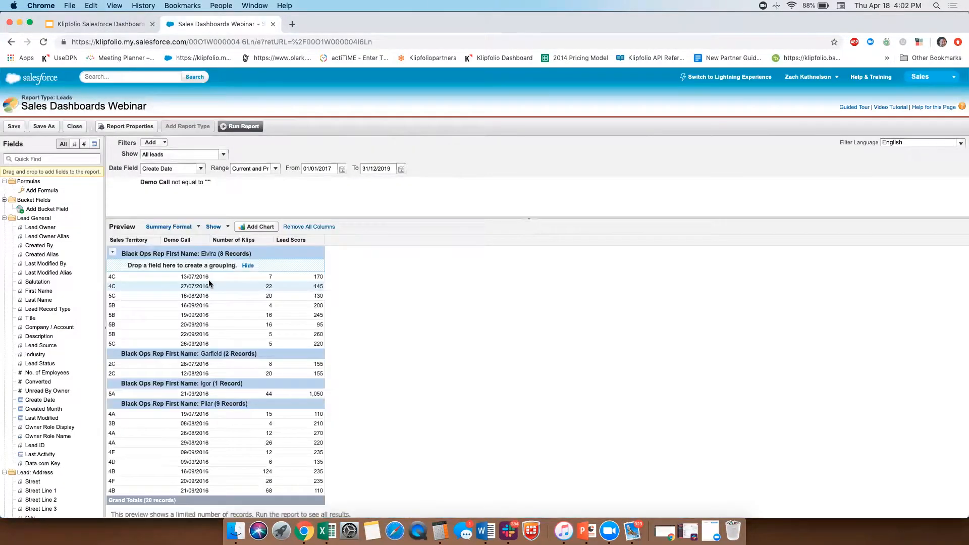
# Step: Hide the detail rows in the grouped preview and run the report to review the groups
pyautogui.click(212, 227)
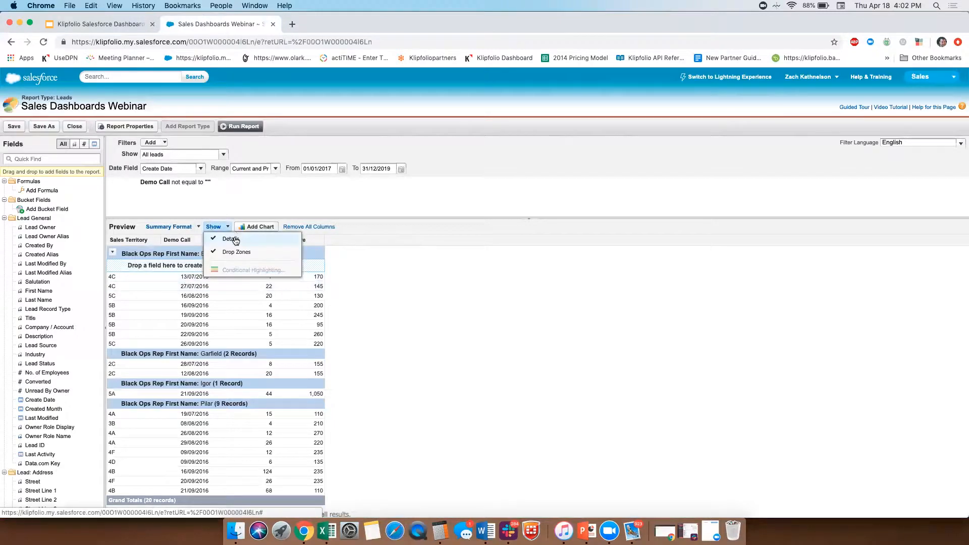
pyautogui.click(235, 236)
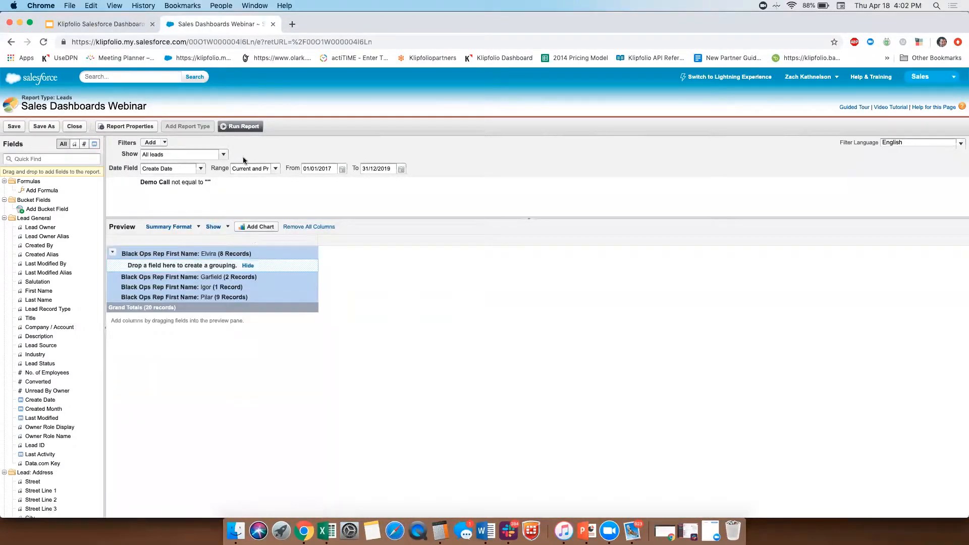
pyautogui.click(244, 127)
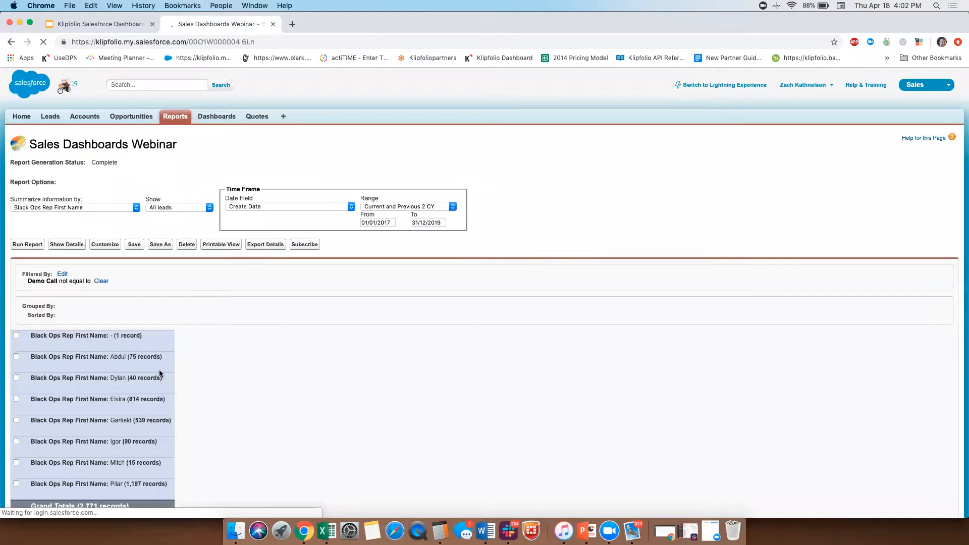
pyautogui.scroll(-2, 146, 383)
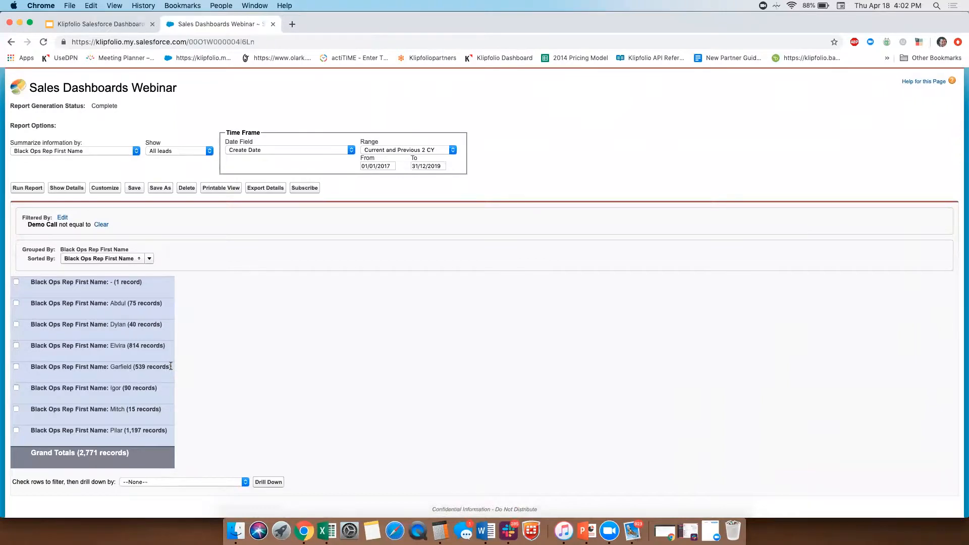
# Step: Show the details again and customize the report to summarize Number of Klips by Sum and Average
pyautogui.click(75, 190)
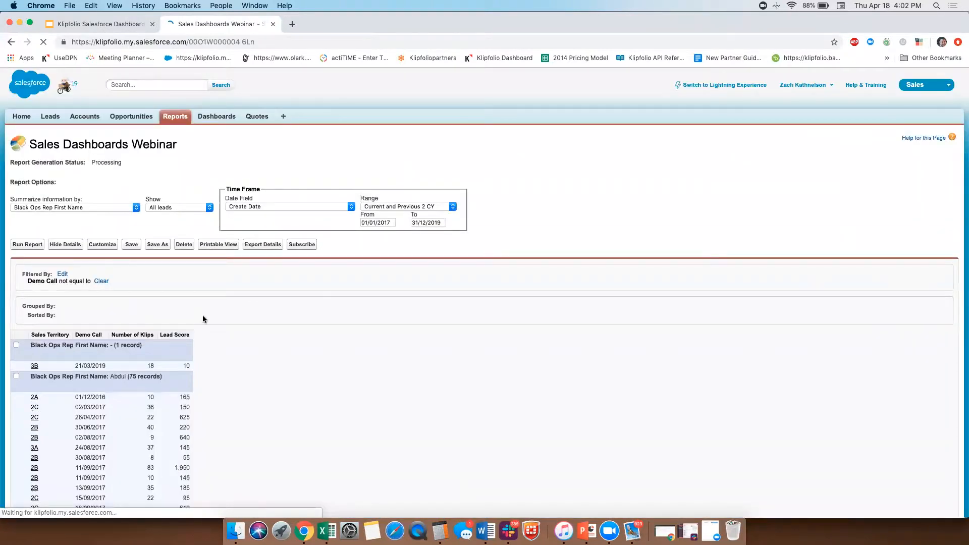
pyautogui.click(104, 245)
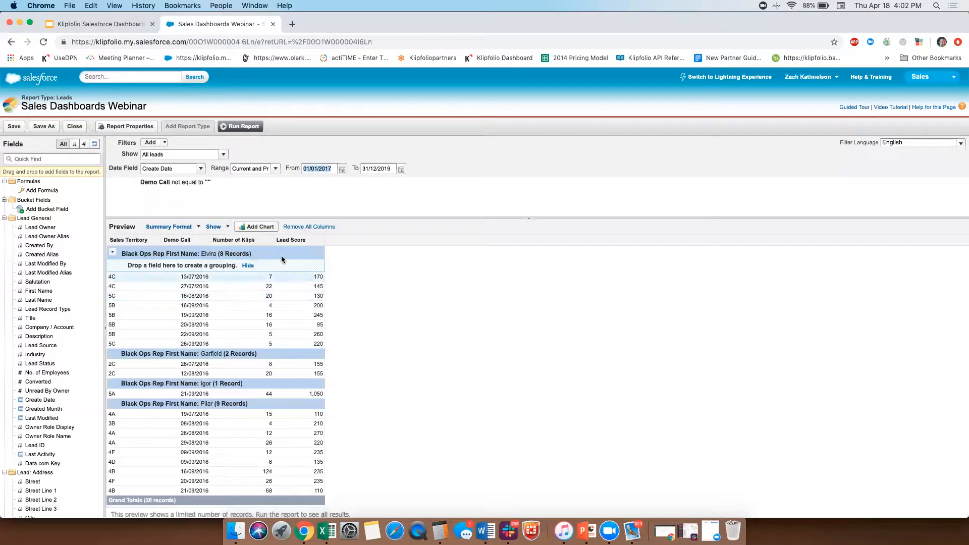
pyautogui.click(269, 239)
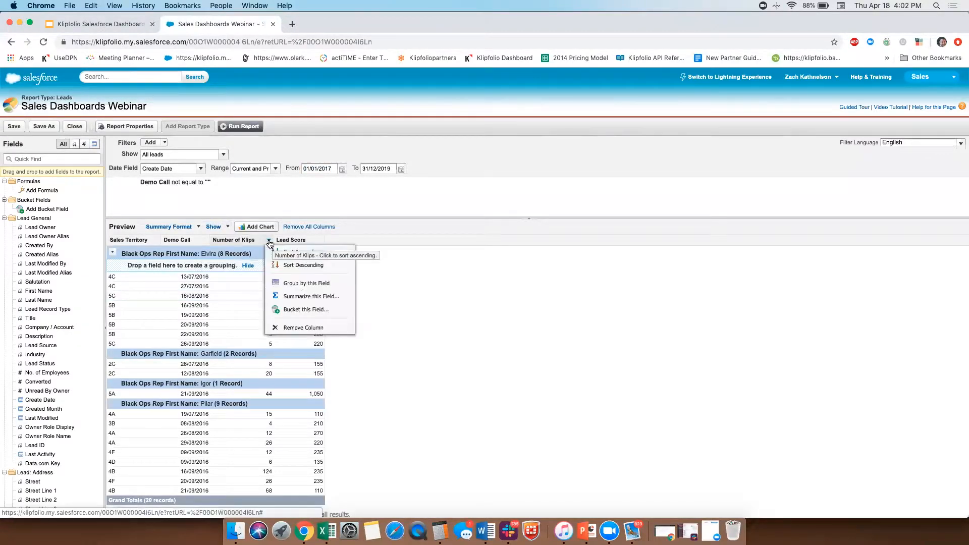
pyautogui.click(300, 298)
pyautogui.click(470, 290)
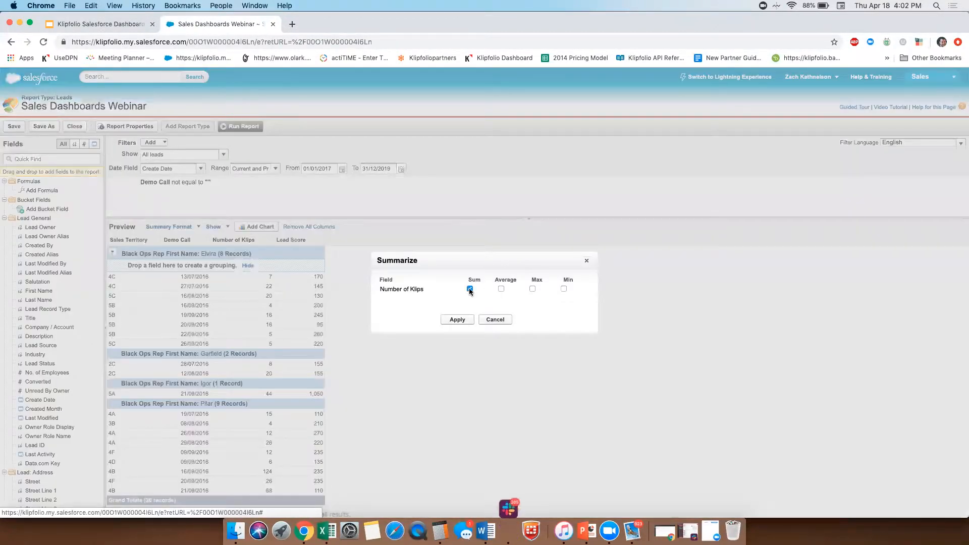
pyautogui.click(502, 289)
pyautogui.click(457, 320)
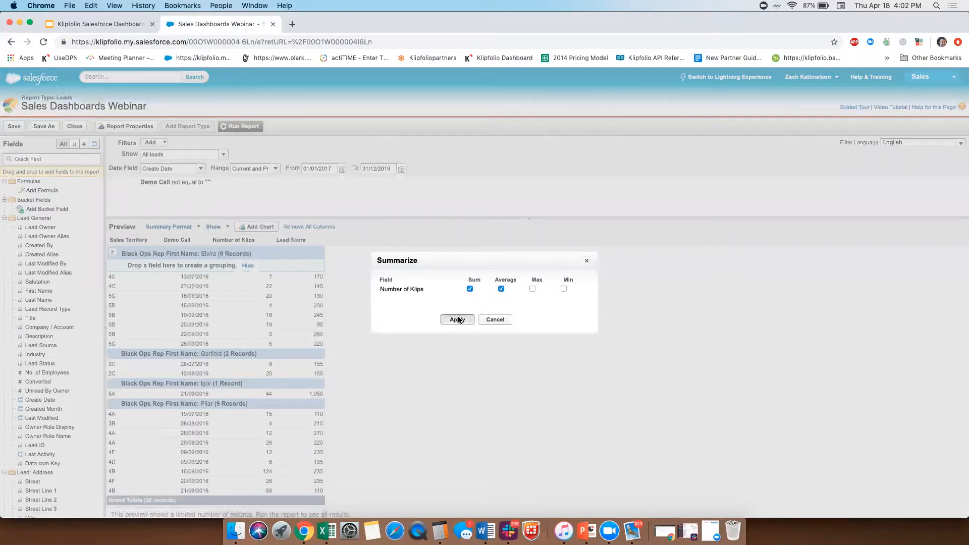
# Step: Summarize the Lead Score column by Average
pyautogui.click(340, 240)
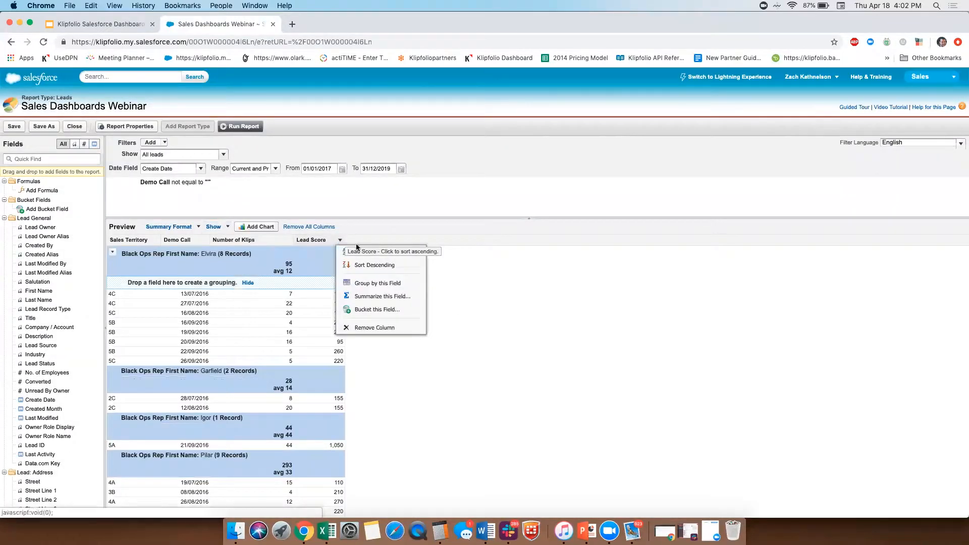
pyautogui.click(373, 298)
pyautogui.click(500, 290)
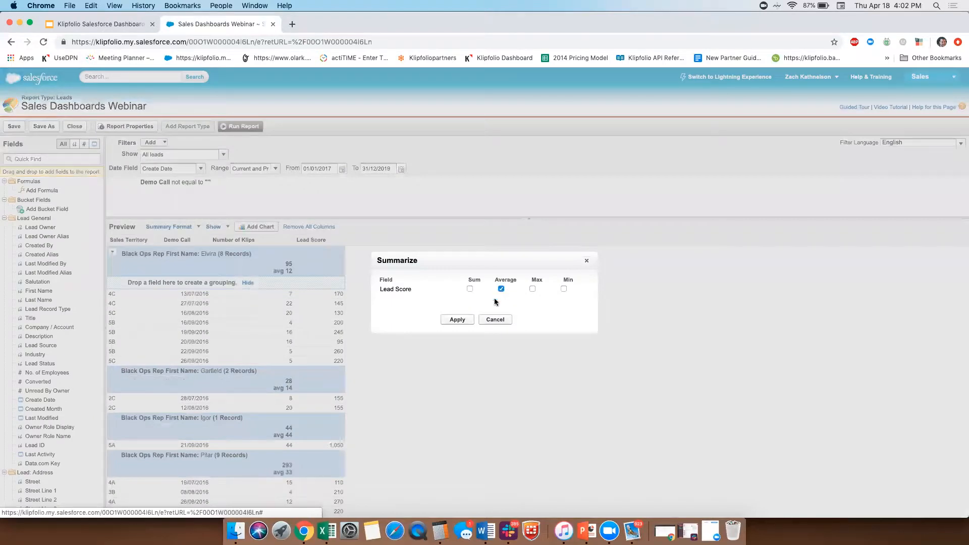
pyautogui.click(455, 320)
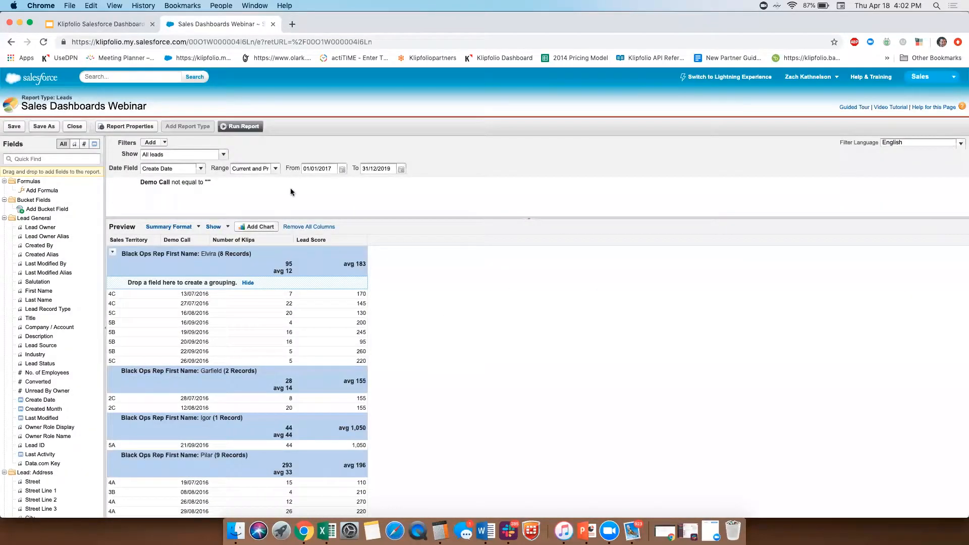
# Step: Run the customized report and hide its details so only the summarized rep groups are listed
pyautogui.click(241, 127)
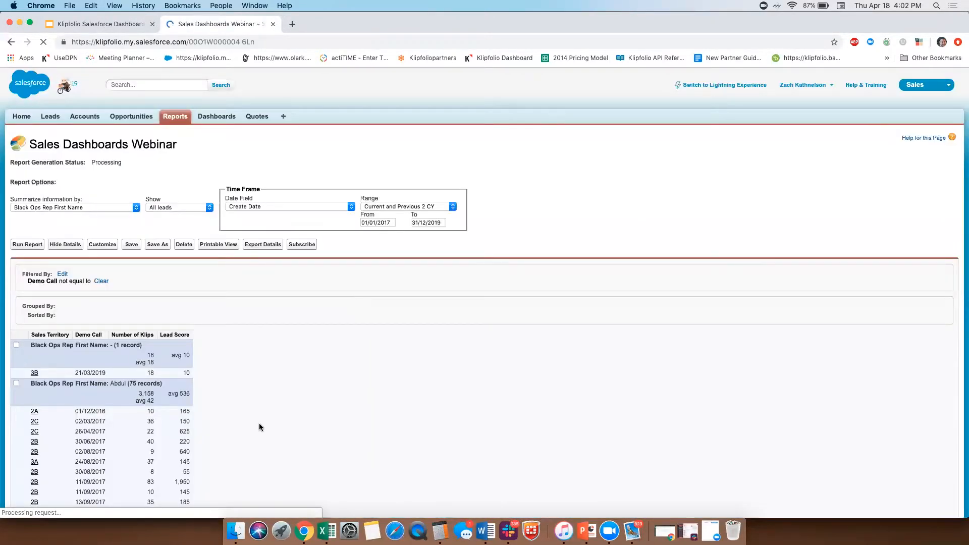
pyautogui.scroll(-5, 192, 339)
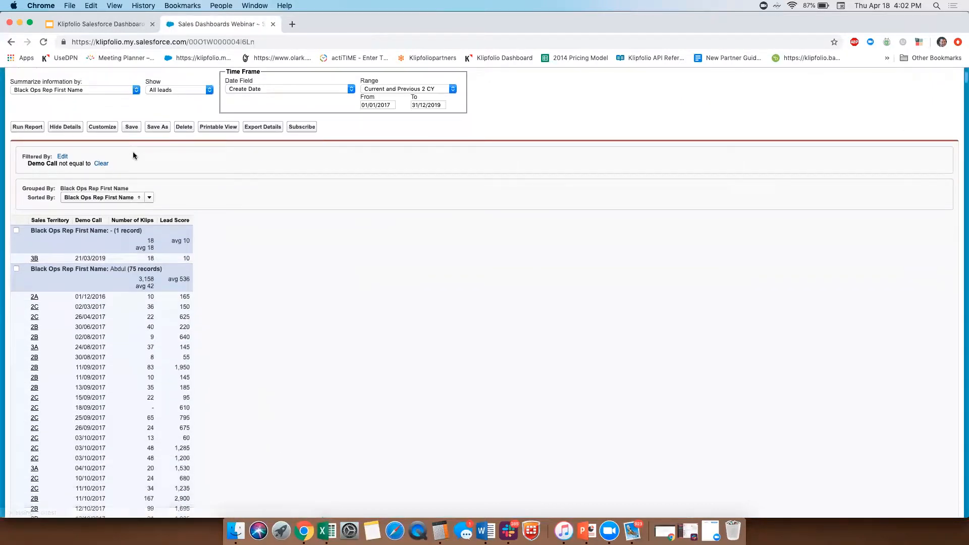
pyautogui.click(62, 127)
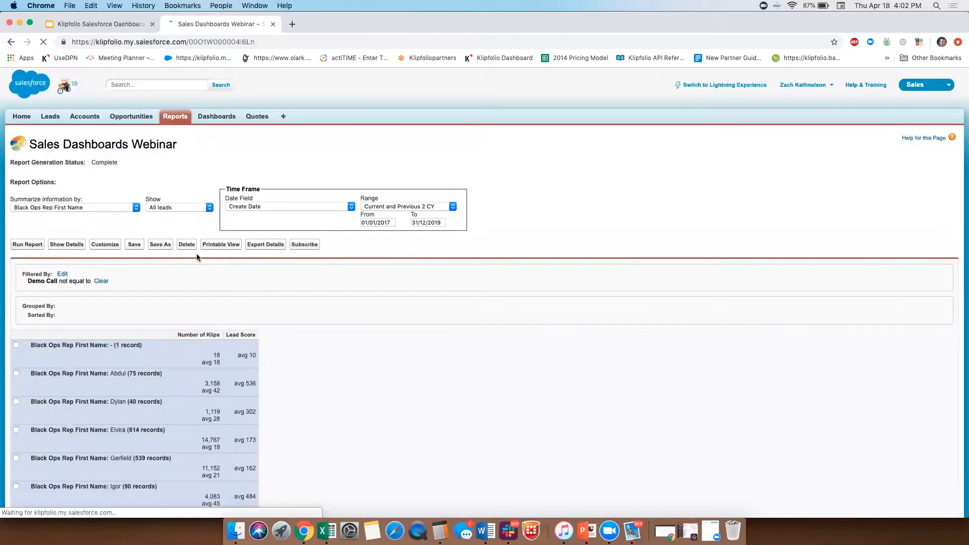
# Step: Save the summarized Sales Dashboards Webinar report and return to the reports list
pyautogui.scroll(-5, 196, 253)
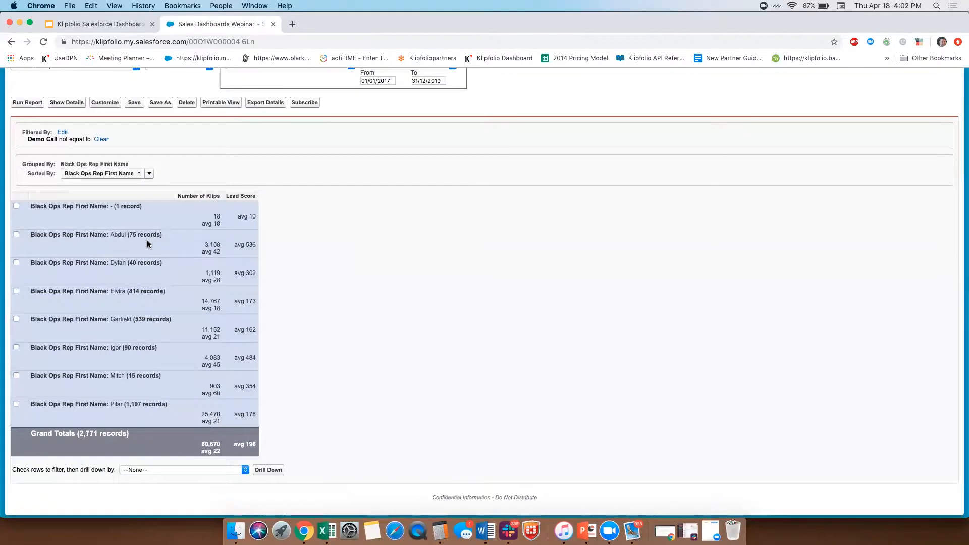
pyautogui.click(132, 104)
pyautogui.click(311, 258)
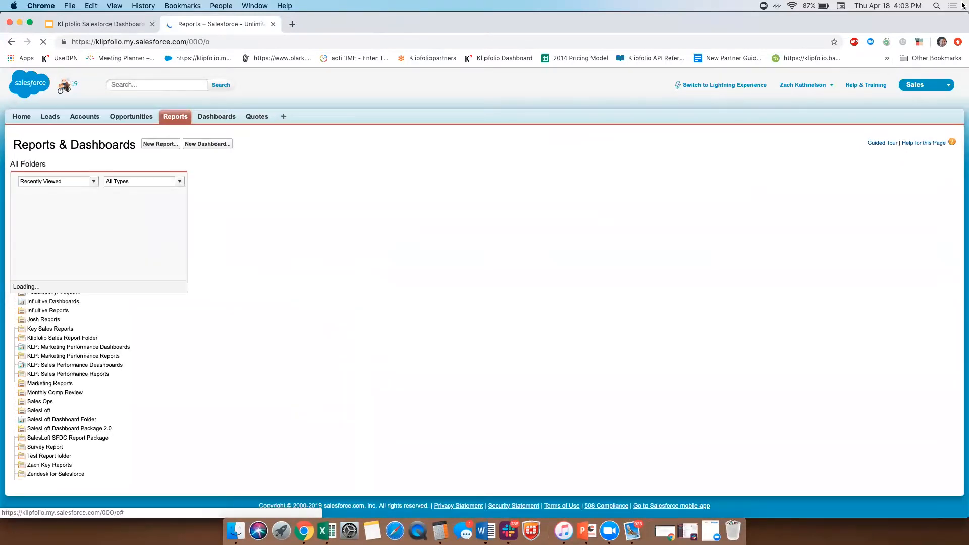
# Step: Switch to the Klipfolio window and queue the leads data source for refresh
pyautogui.moveTo(963, 5)
pyautogui.click(269, 203)
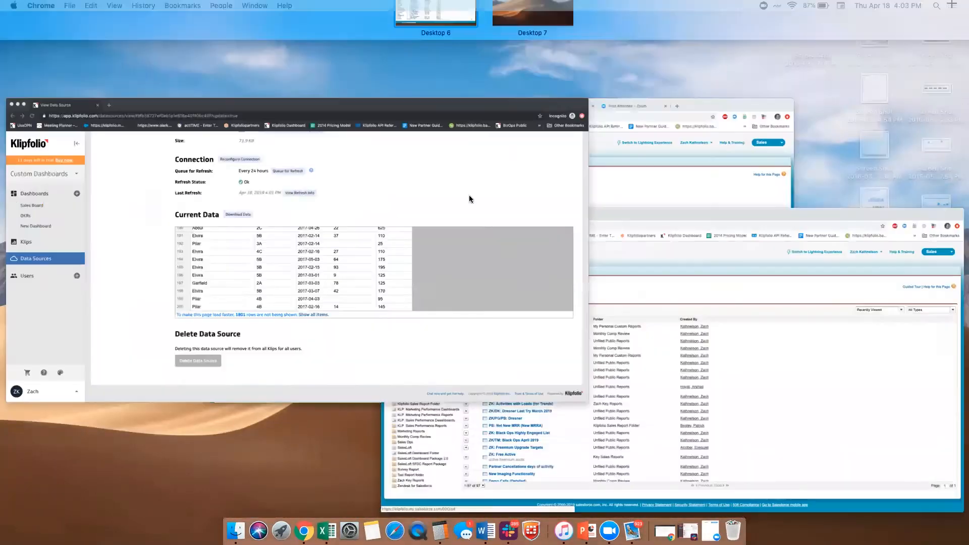
pyautogui.click(463, 135)
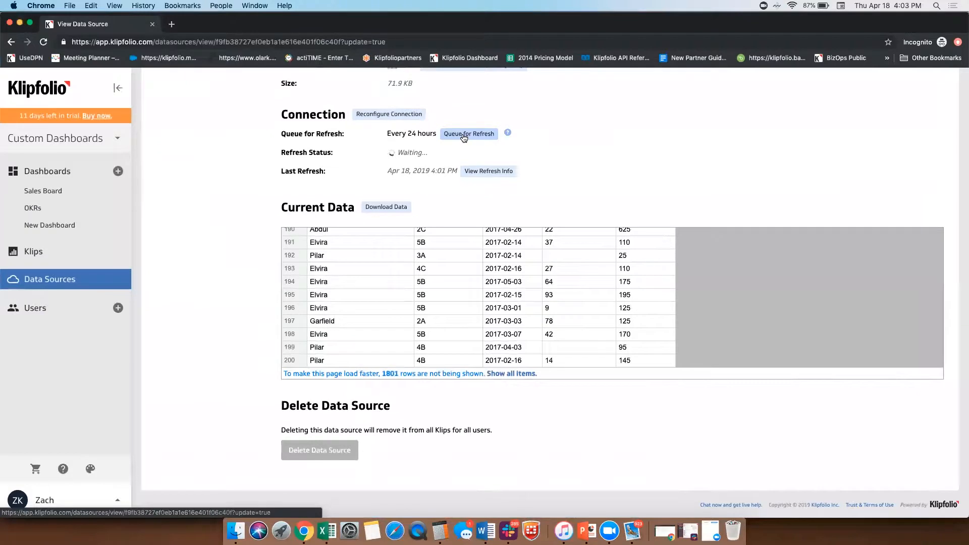
# Step: Reconfigure the data source's Salesforce connection to retrieve the Sales Dashboards Webinar report as Summary Data (CSV) and submit the request
pyautogui.click(394, 114)
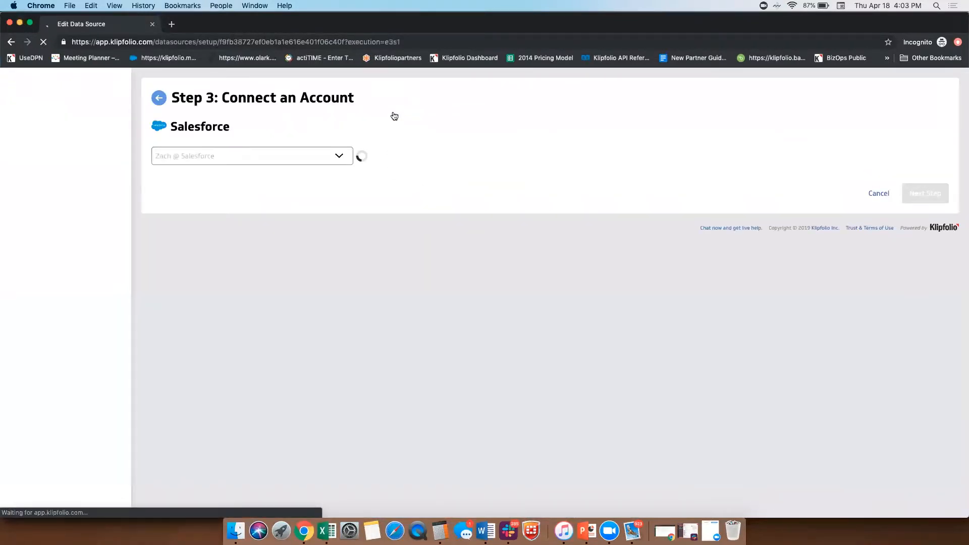
pyautogui.click(930, 196)
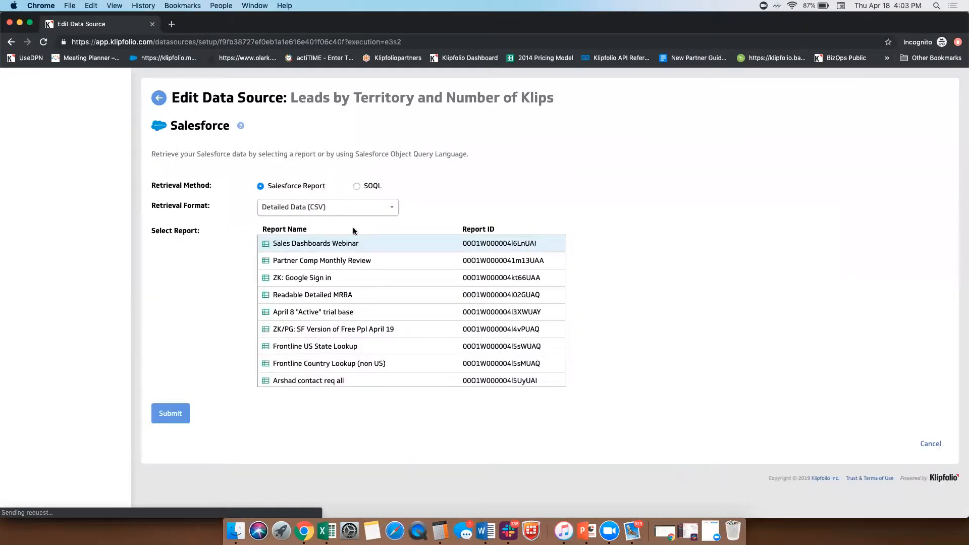
pyautogui.click(338, 211)
pyautogui.click(323, 221)
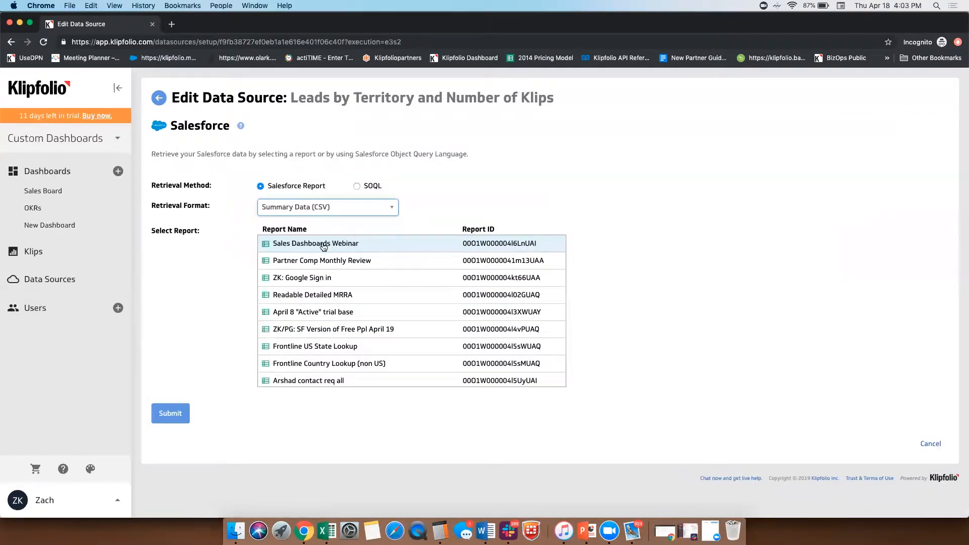
pyautogui.click(169, 414)
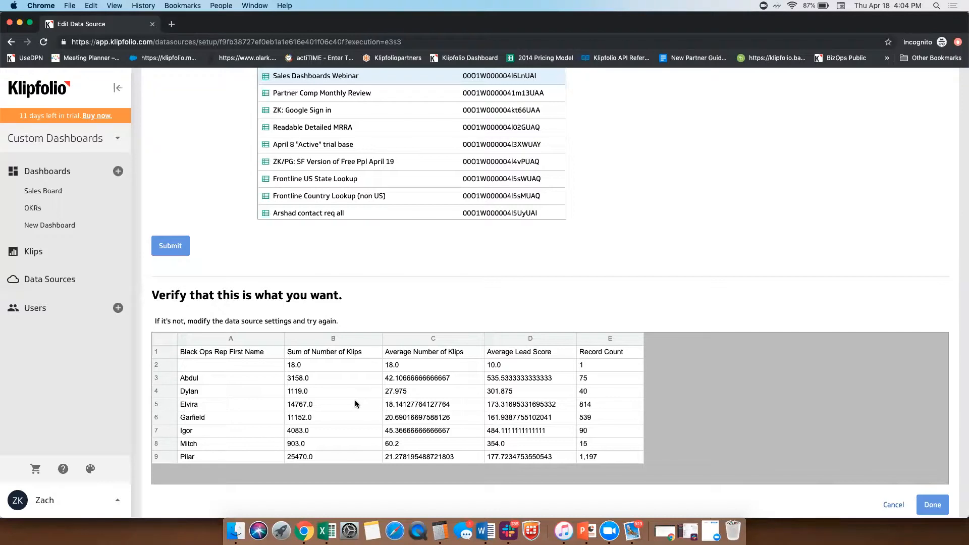
# Step: Check the retrieval settings against the summary preview and finish updating the data source
pyautogui.scroll(5, 405, 284)
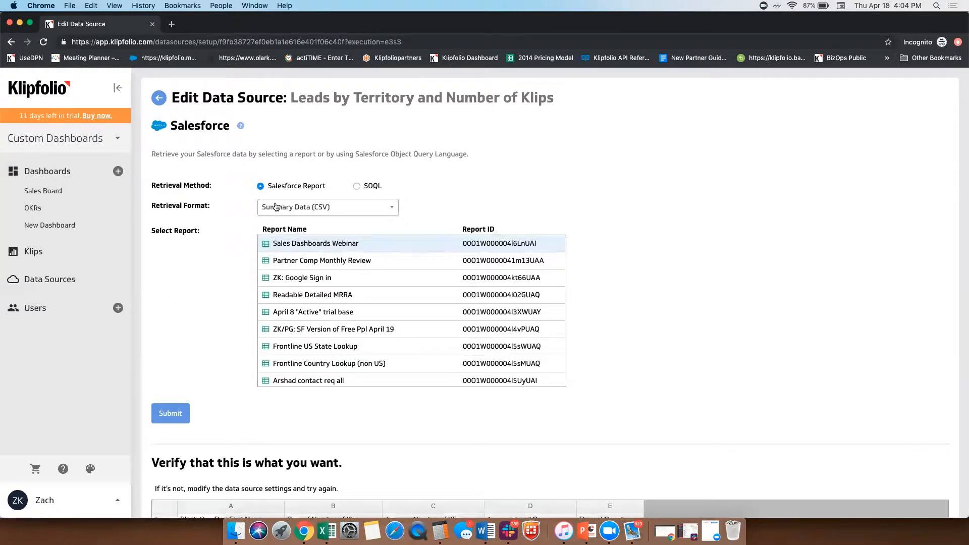
pyautogui.scroll(-6, 689, 326)
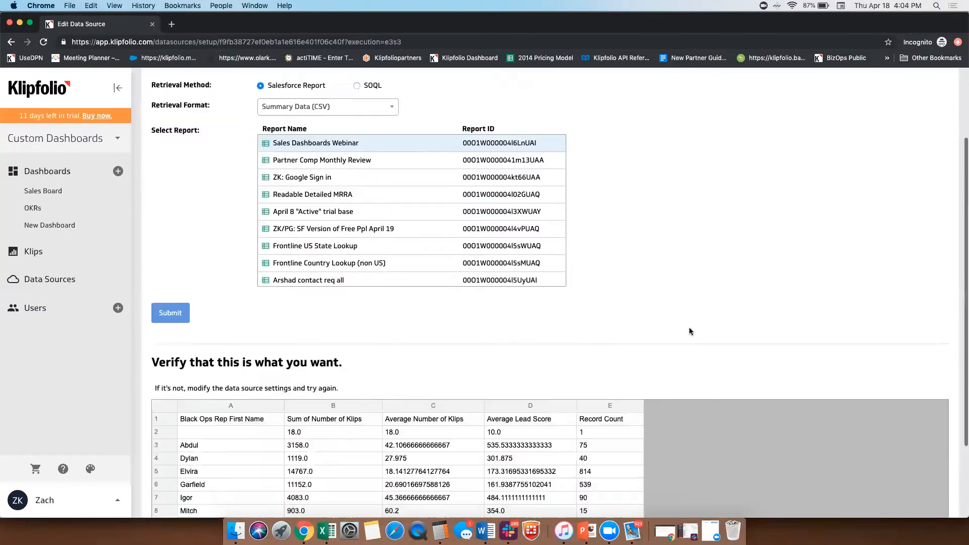
pyautogui.click(932, 470)
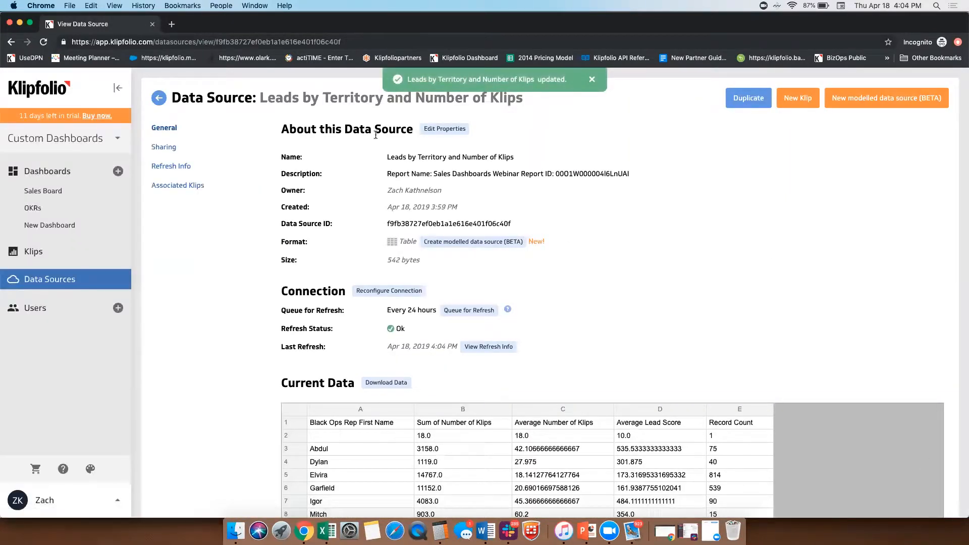
# Step: Create a new custom Salesforce data source with the already connected Salesforce account and proceed to its configuration
pyautogui.click(51, 289)
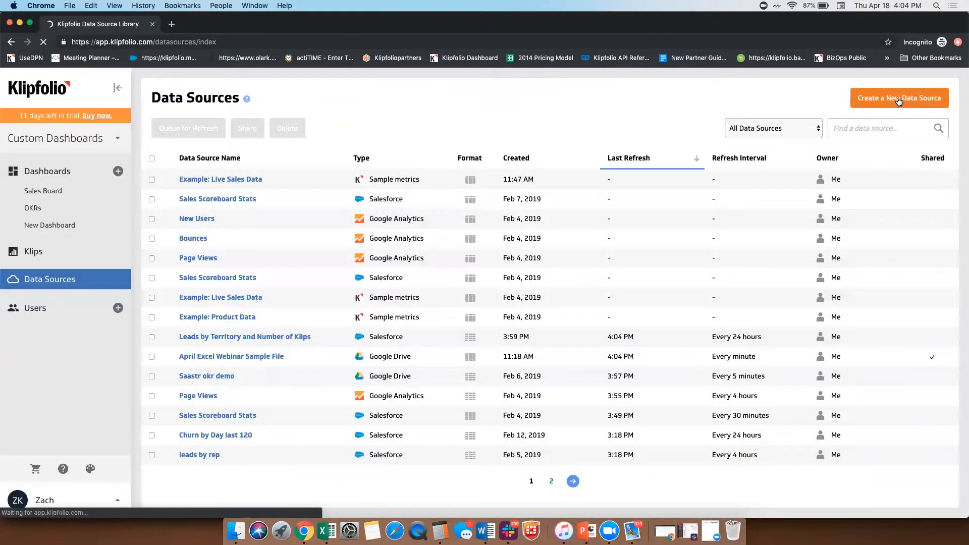
pyautogui.click(937, 99)
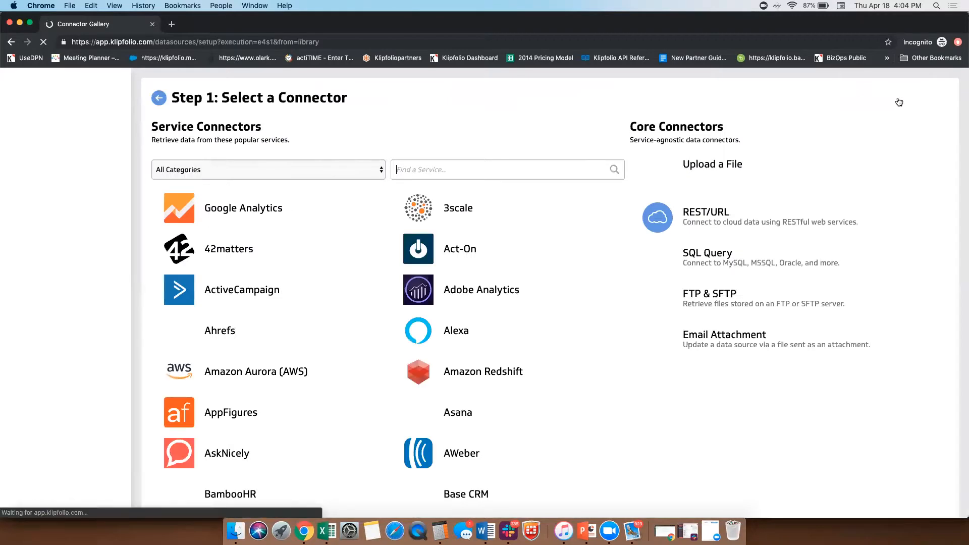
pyautogui.write('sales')
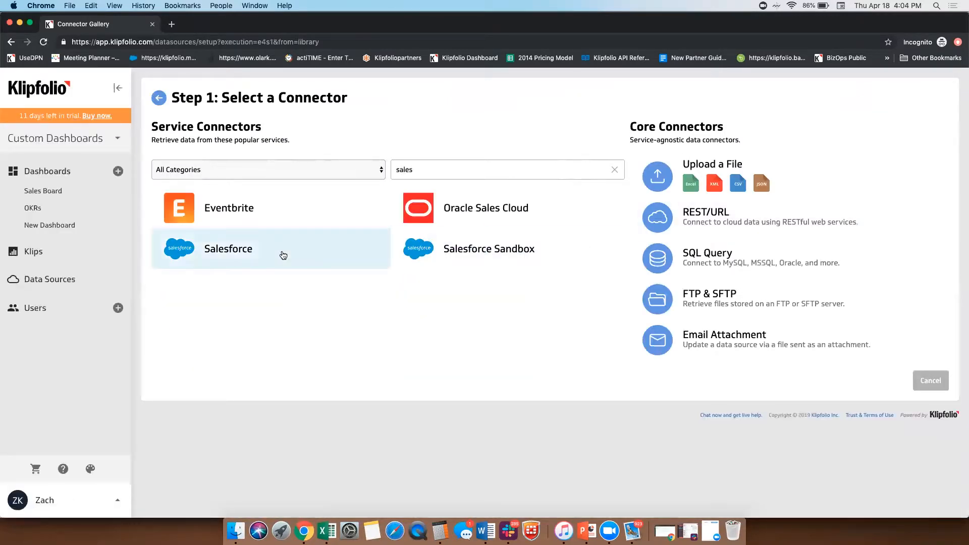
pyautogui.click(283, 256)
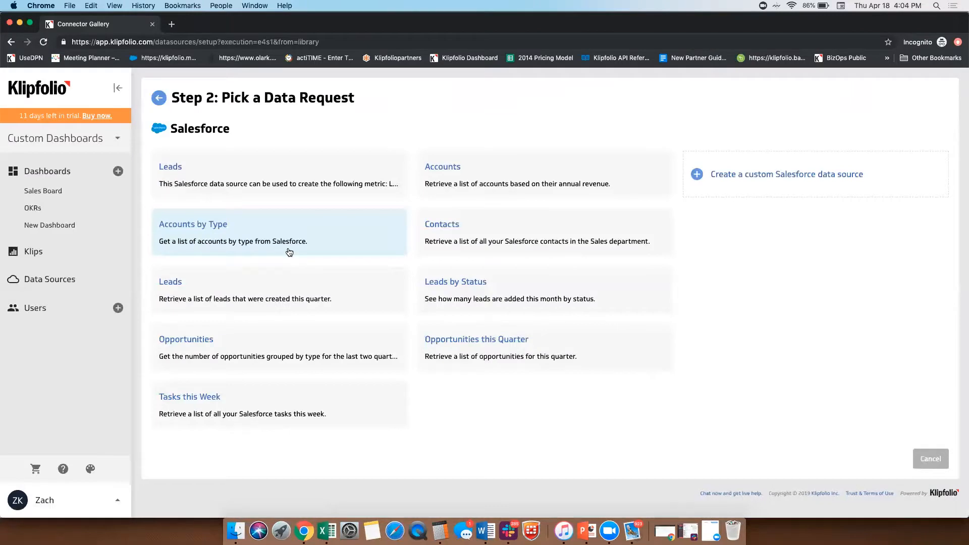
pyautogui.click(763, 170)
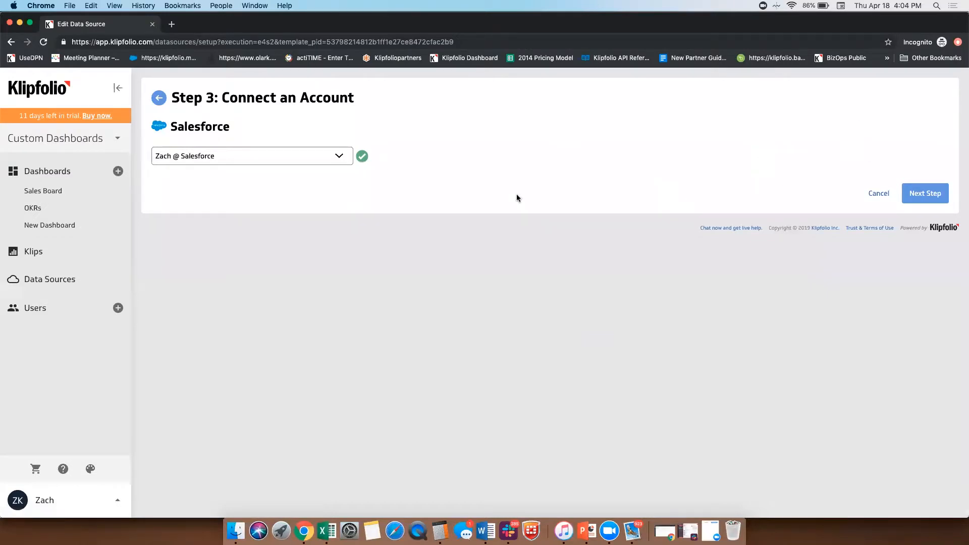
pyautogui.click(935, 196)
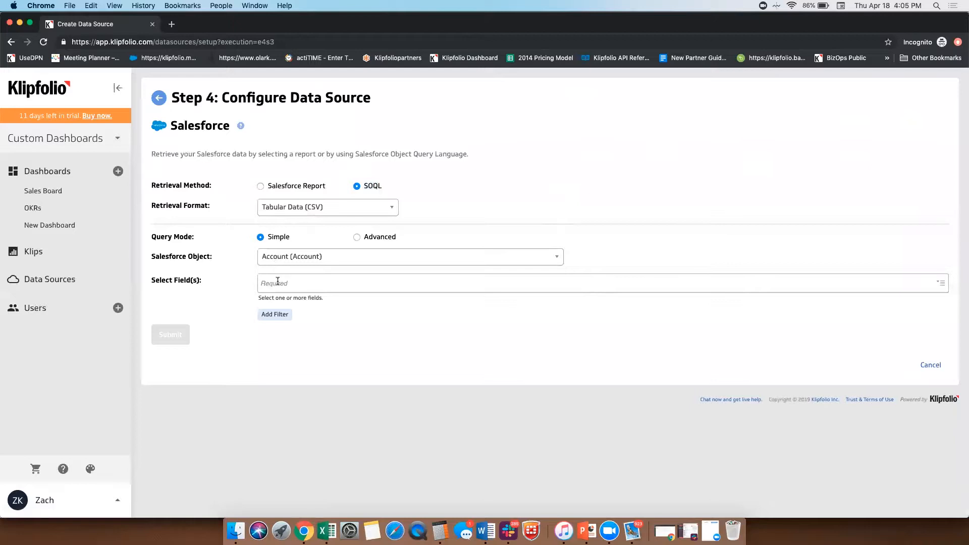
# Step: Set the simple SOQL query's Salesforce object to Lead (Lead)
pyautogui.click(297, 255)
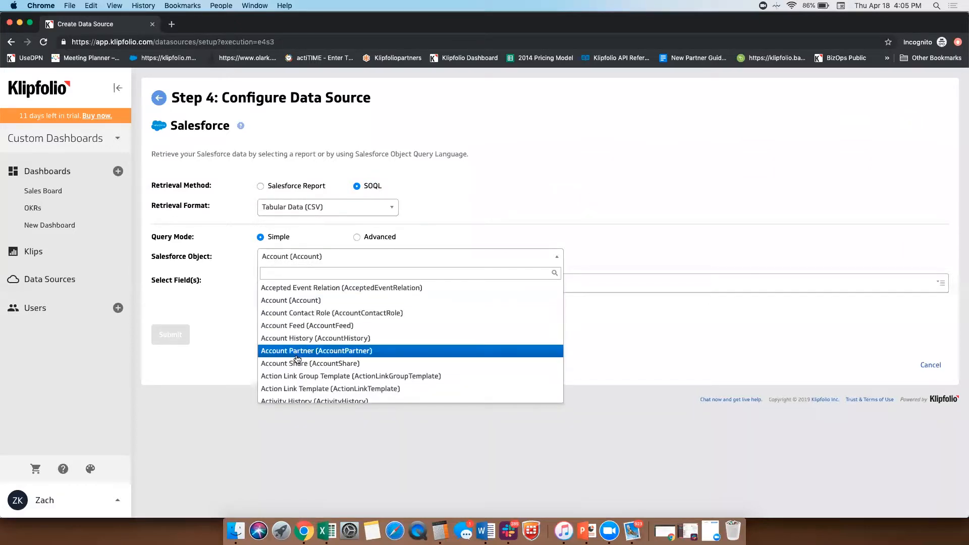
pyautogui.write('lead')
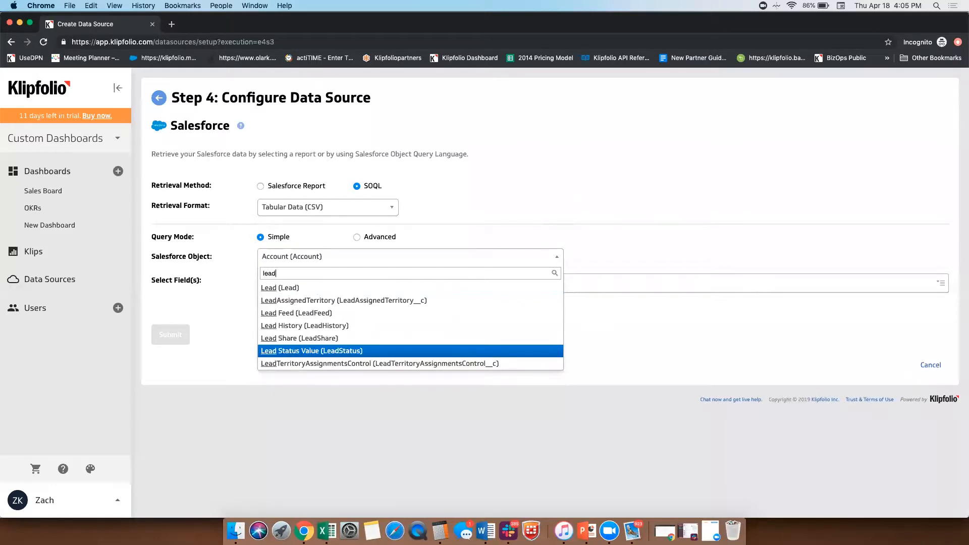
pyautogui.click(316, 287)
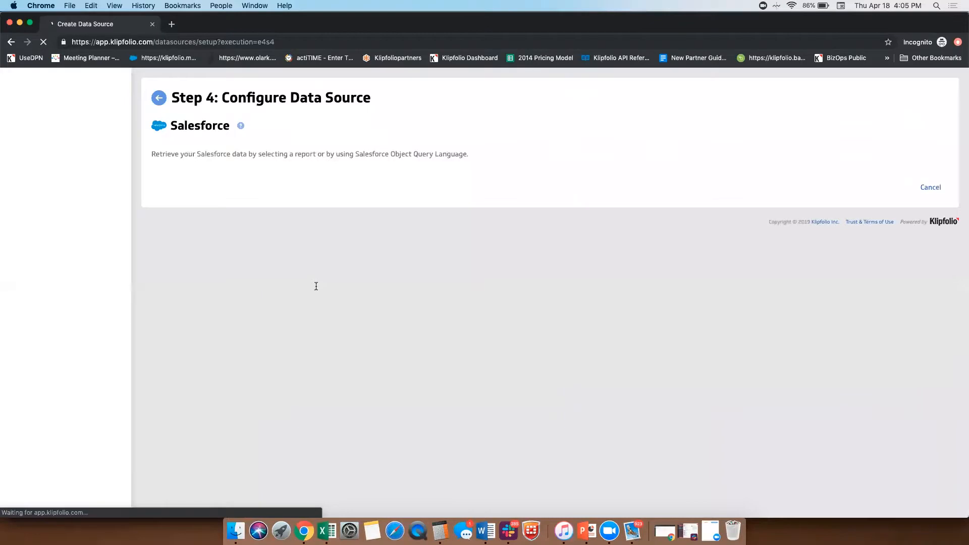
# Step: Add the fields Black Ops Rep First Name, Lead Score, Number of Klips and Demo Call to the query
pyautogui.click(299, 281)
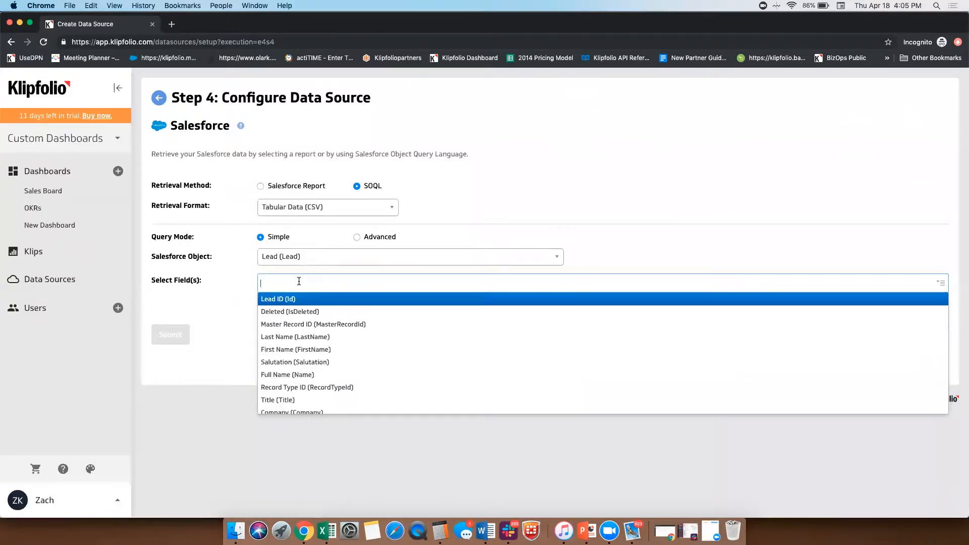
pyautogui.write('black')
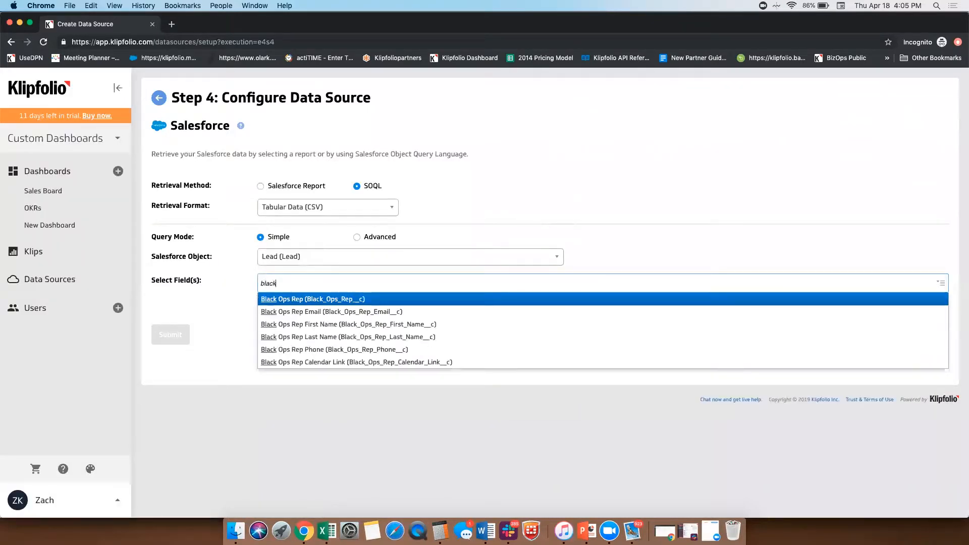
pyautogui.press('Down')
pyautogui.press('Down')
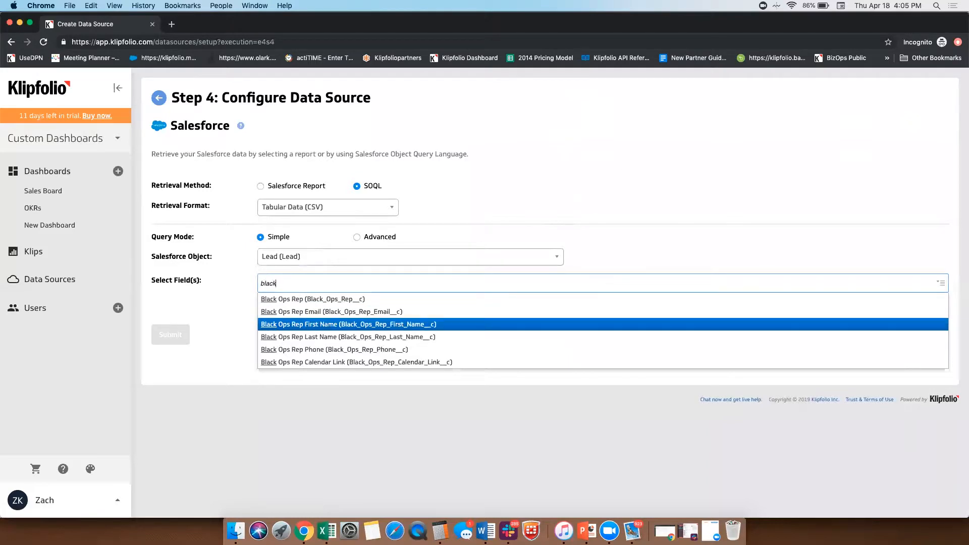
pyautogui.press('Return')
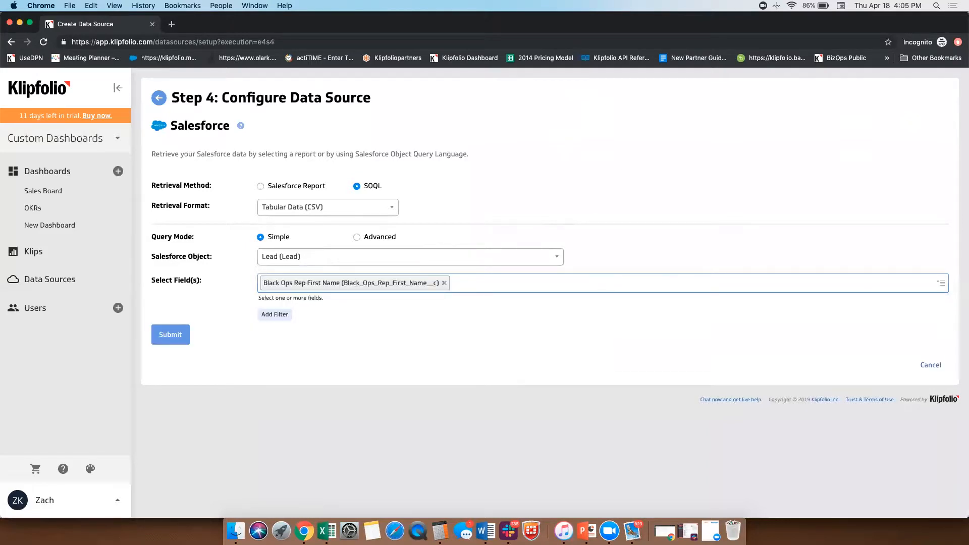
pyautogui.write('lead score')
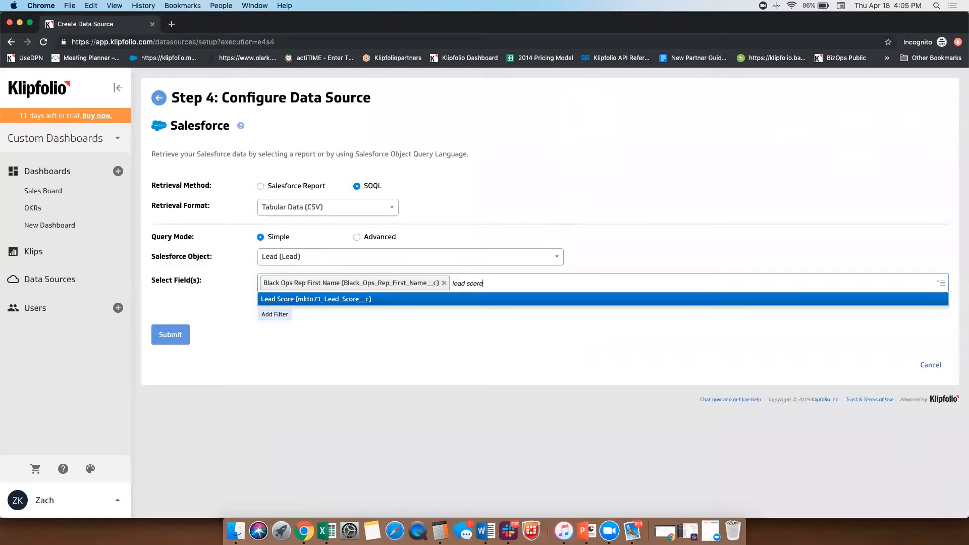
pyautogui.press('Return')
pyautogui.write('klips')
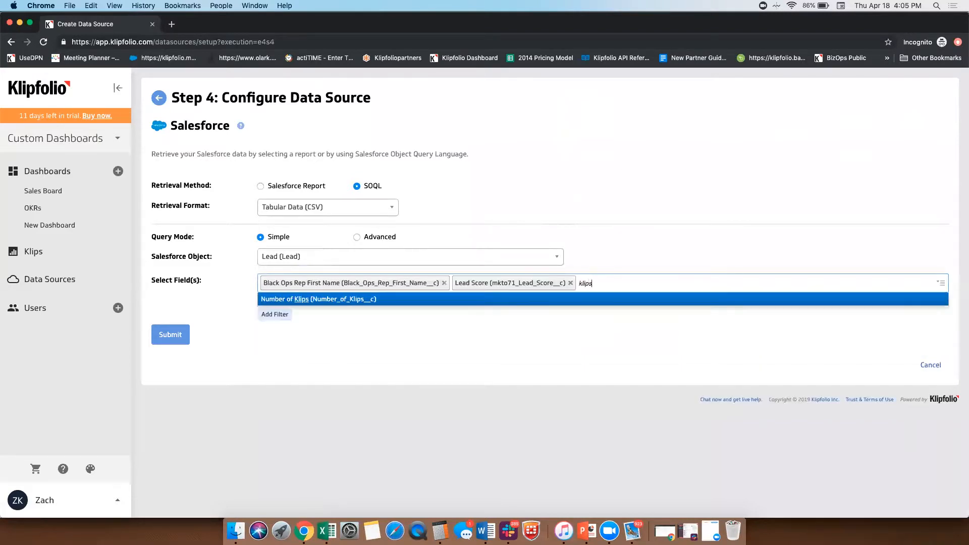
pyautogui.press('Return')
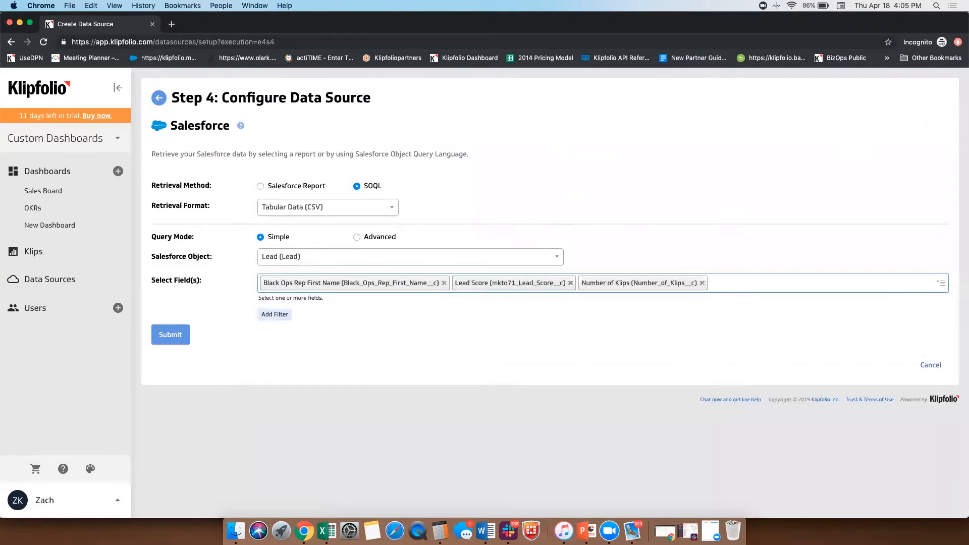
pyautogui.write('demo')
pyautogui.press('Return')
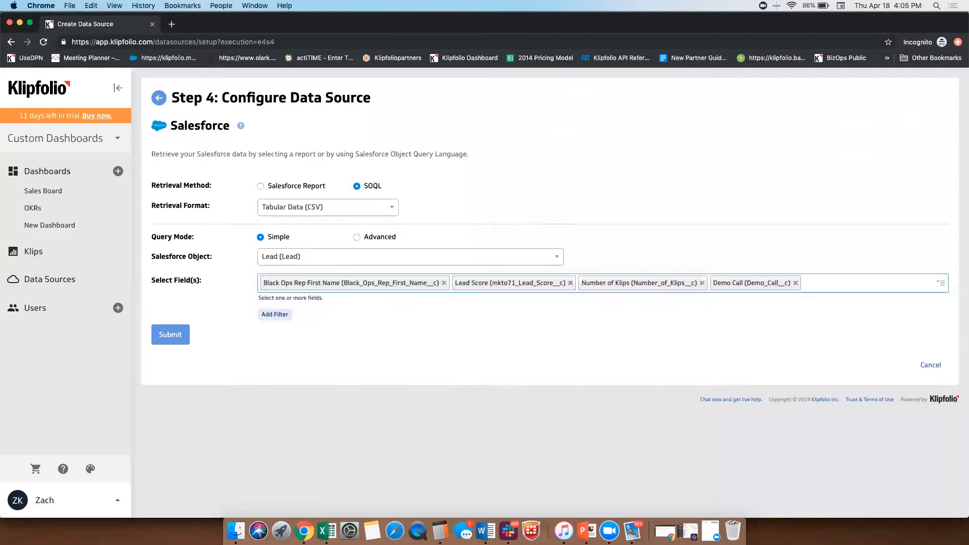
# Step: Add a filter that limits the query to leads with Demo Call equal to Last 365 Days
pyautogui.click(275, 314)
pyautogui.click(310, 317)
pyautogui.write('demo')
pyautogui.press('Return')
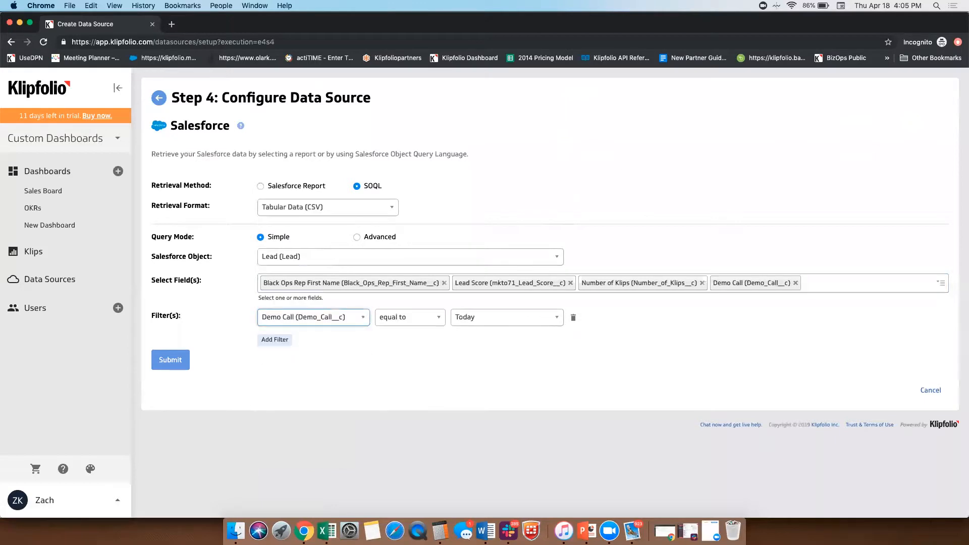
pyautogui.click(487, 317)
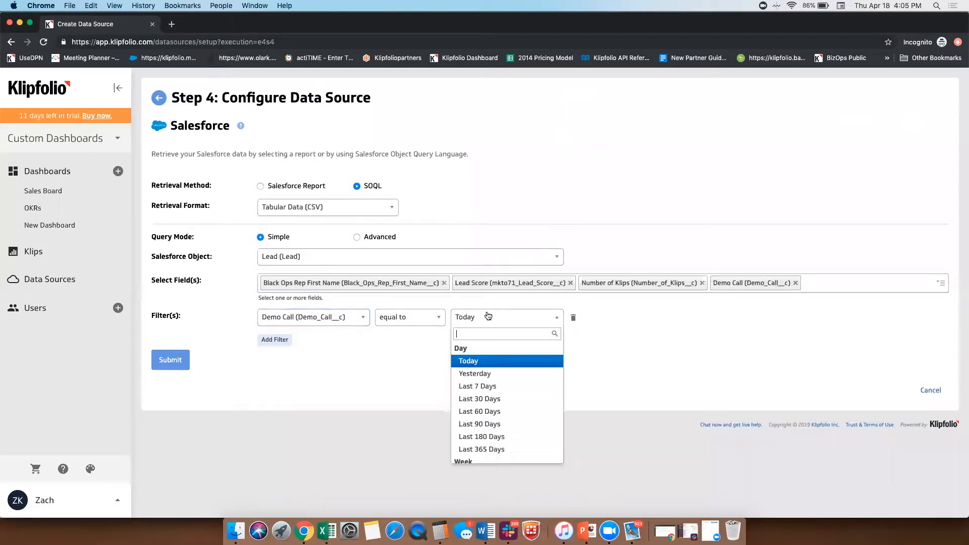
pyautogui.scroll(-1, 493, 407)
pyautogui.click(492, 423)
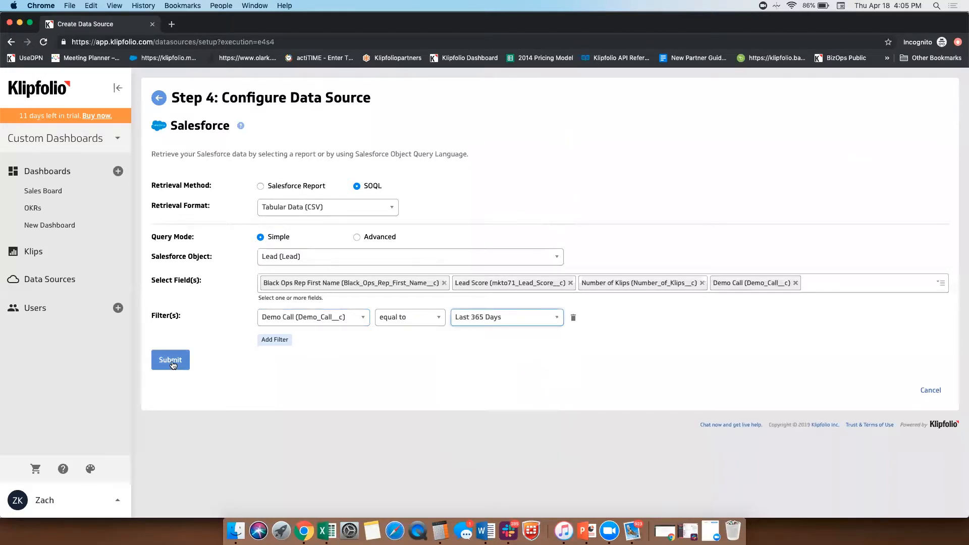
pyautogui.click(507, 317)
pyautogui.scroll(-2, 488, 435)
pyautogui.scroll(-5, 488, 435)
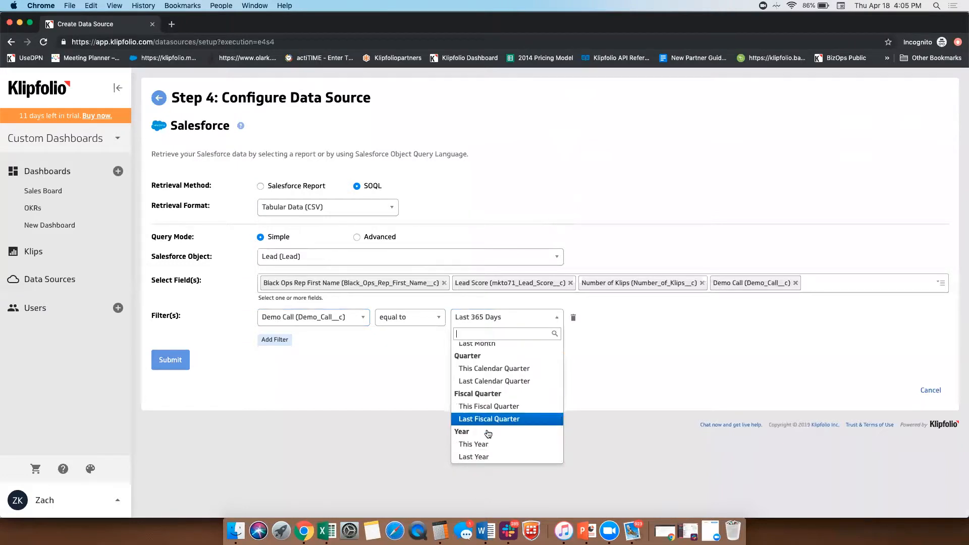
pyautogui.click(611, 405)
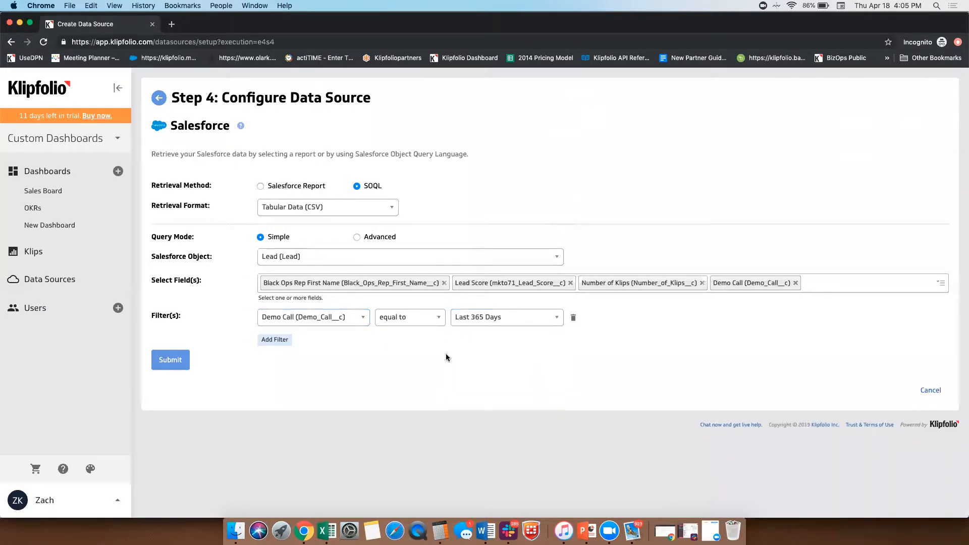
# Step: Submit the SOQL query and review the retrieved lead rows to the end of the preview table
pyautogui.click(172, 357)
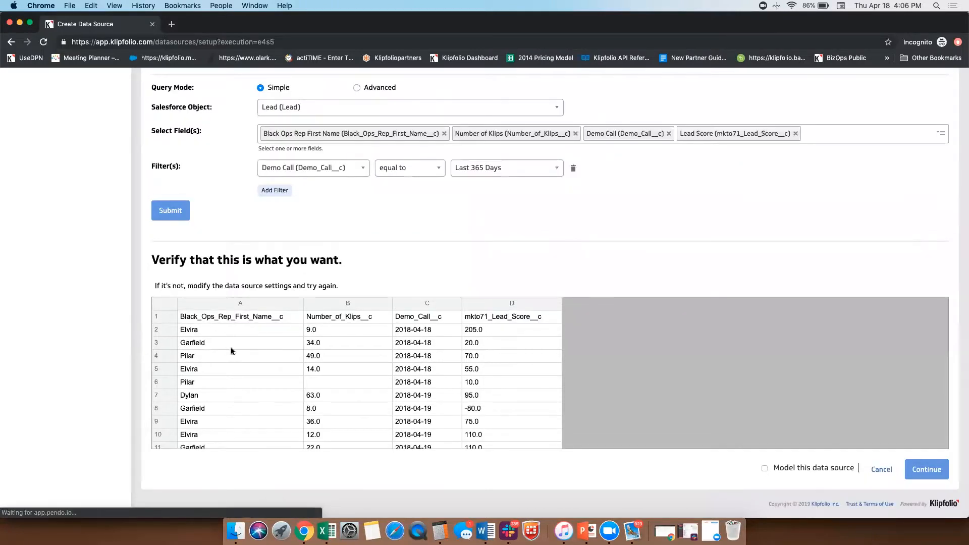
pyautogui.scroll(-20, 227, 366)
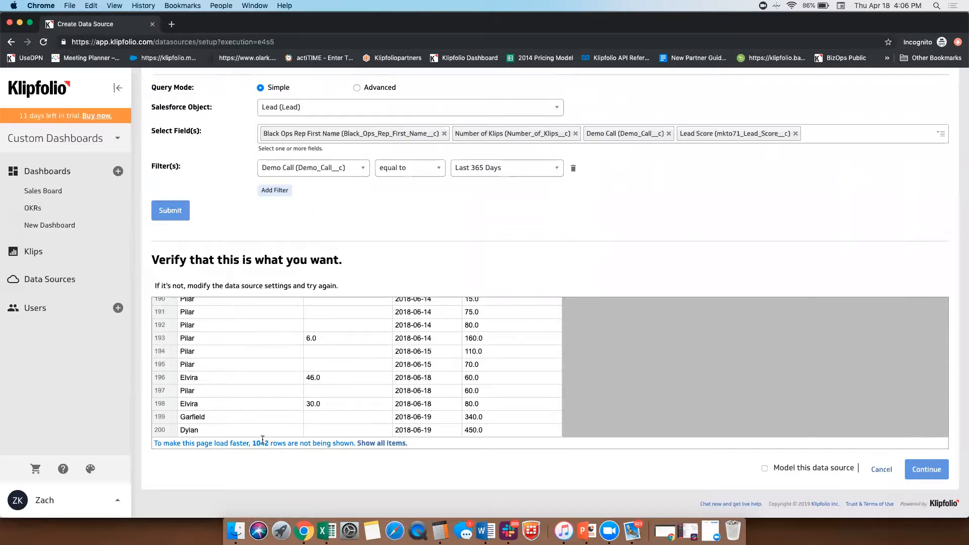
# Step: Switch the SOQL query to Advanced mode, set the Demo_Call__c filter to LAST_N_DAYS:730, and submit it to review the returned rows
pyautogui.scroll(3, 364, 286)
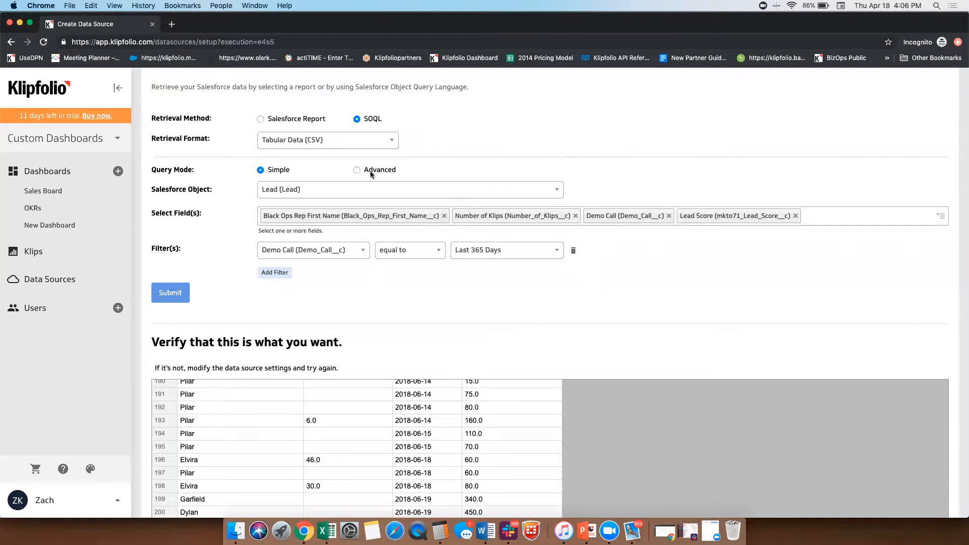
pyautogui.click(357, 171)
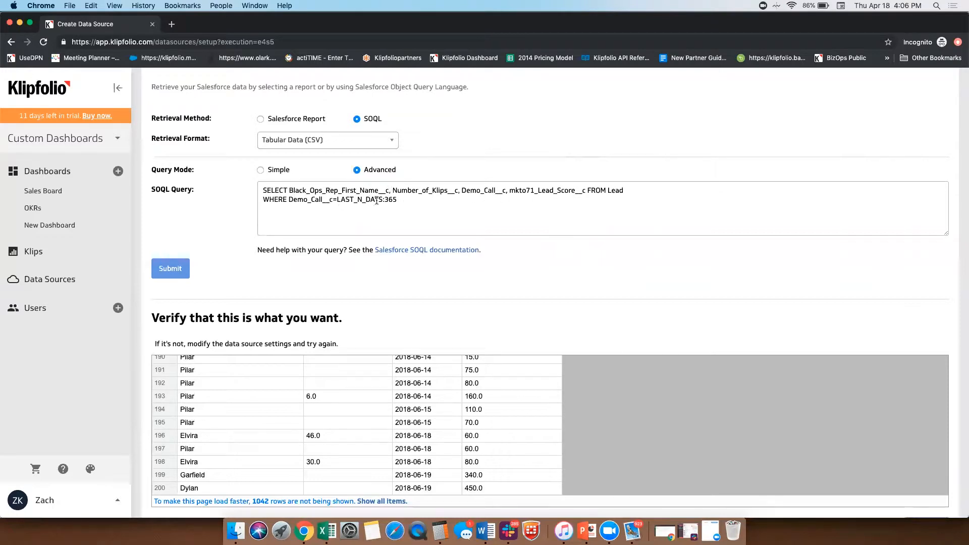
pyautogui.doubleClick(392, 201)
pyautogui.write('730')
pyautogui.click(175, 267)
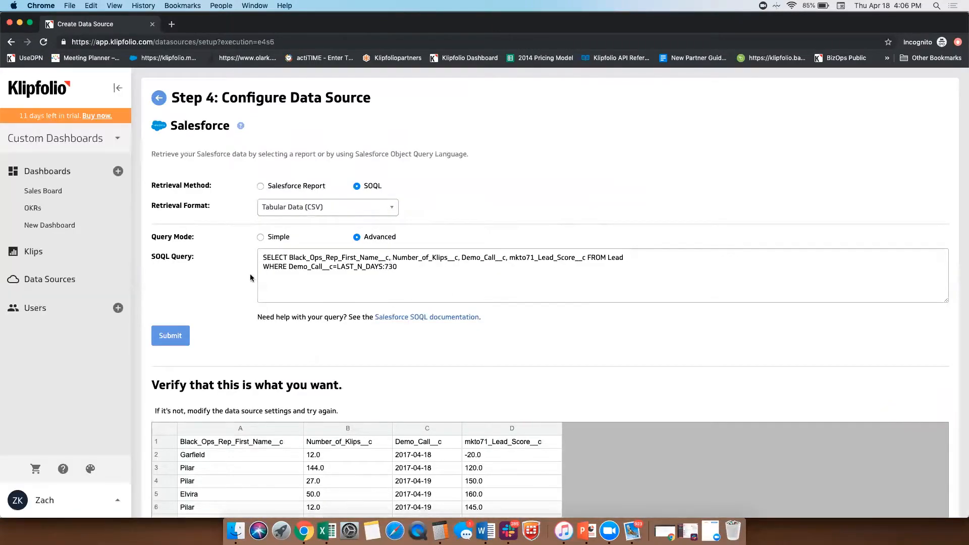
pyautogui.scroll(-3, 247, 273)
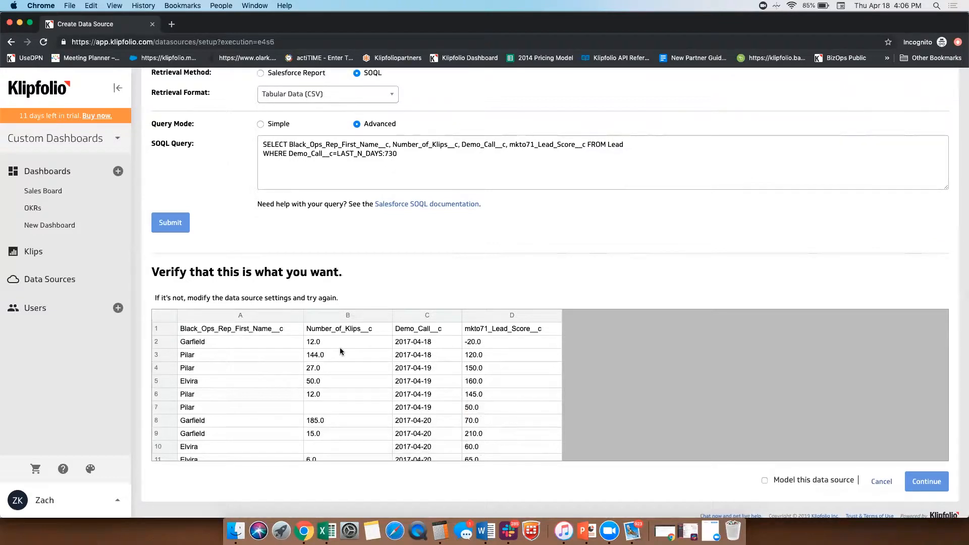
pyautogui.scroll(-20, 340, 347)
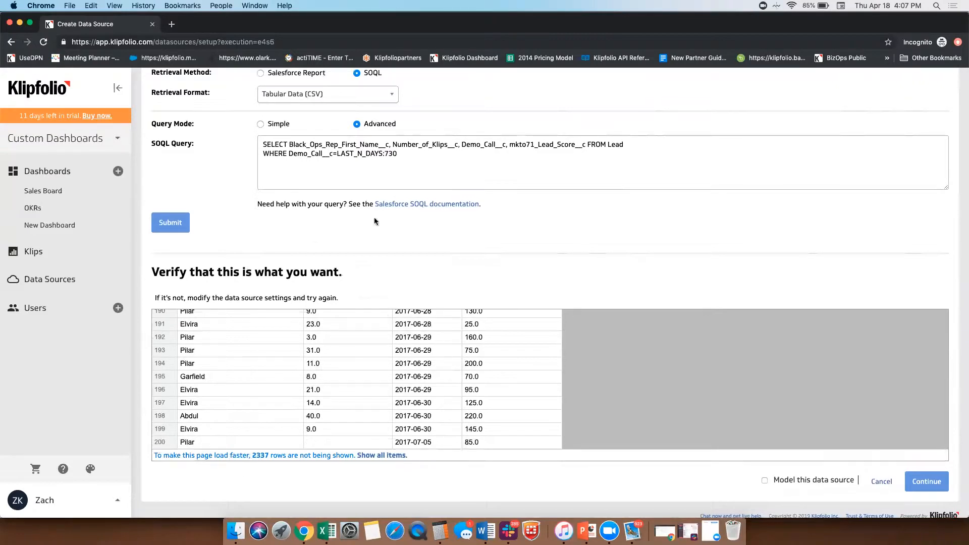
# Step: Enable modelling for this data source and continue to the Modeller
pyautogui.scroll(3, 380, 185)
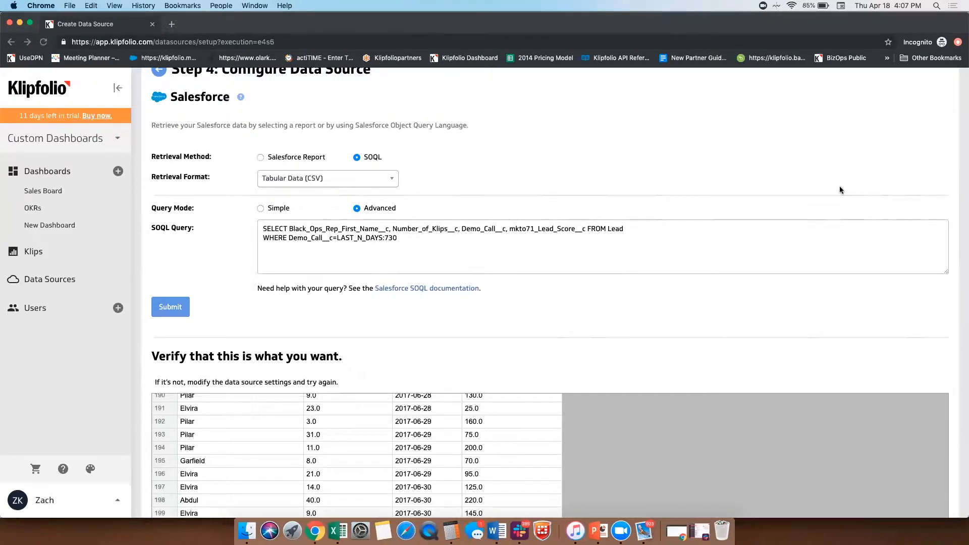
pyautogui.click(614, 129)
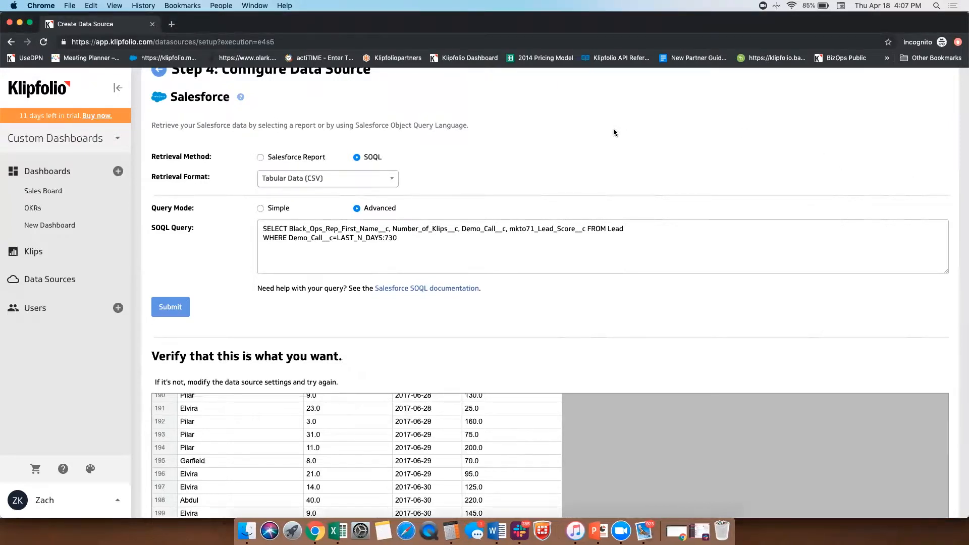
pyautogui.scroll(-3, 538, 366)
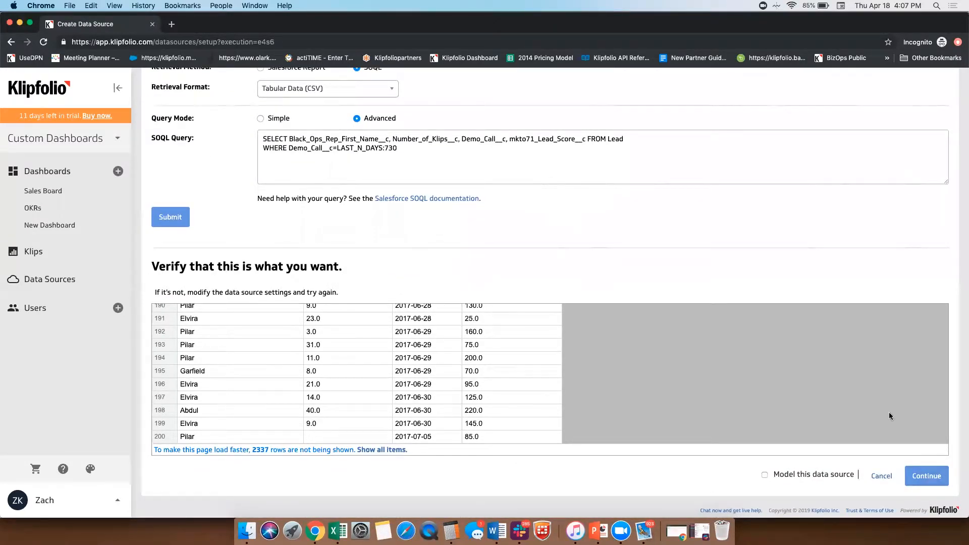
pyautogui.click(765, 476)
pyautogui.click(924, 479)
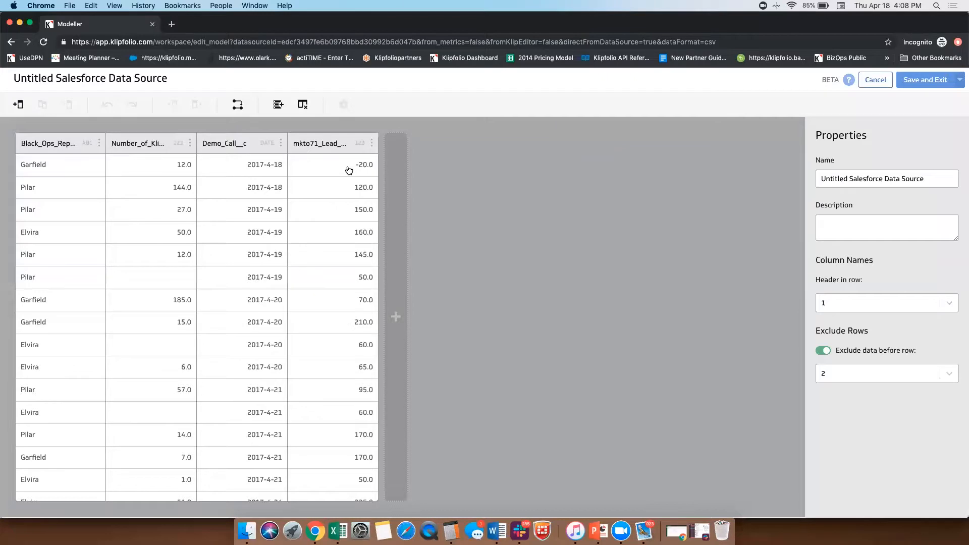
# Step: Set the Demo_Call__c column's date display format to the Aug 5, 2016 style
pyautogui.click(267, 143)
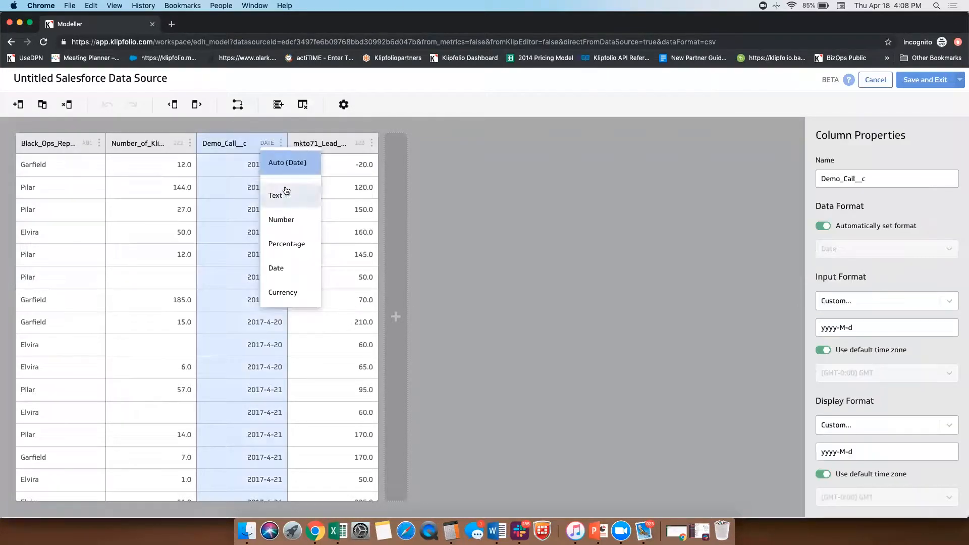
pyautogui.click(628, 249)
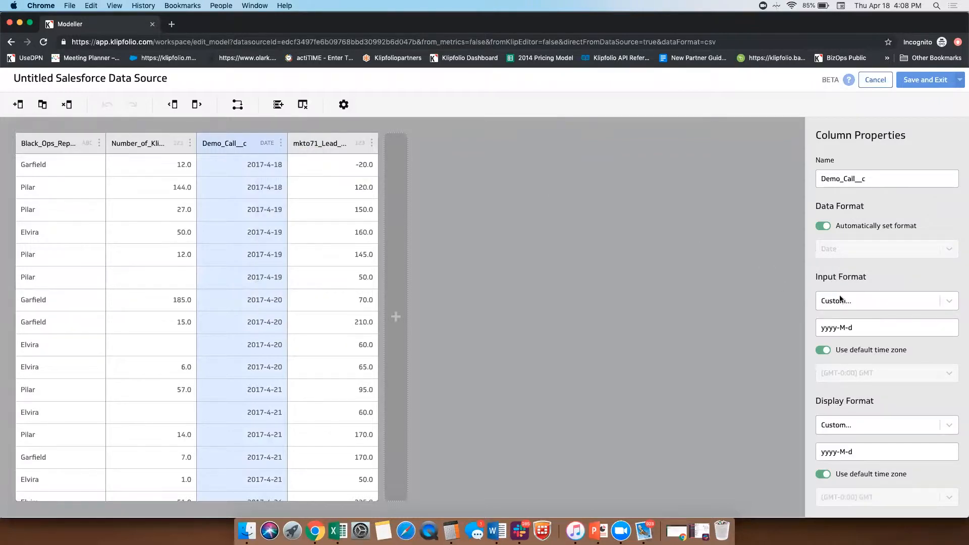
pyautogui.click(865, 449)
pyautogui.click(864, 425)
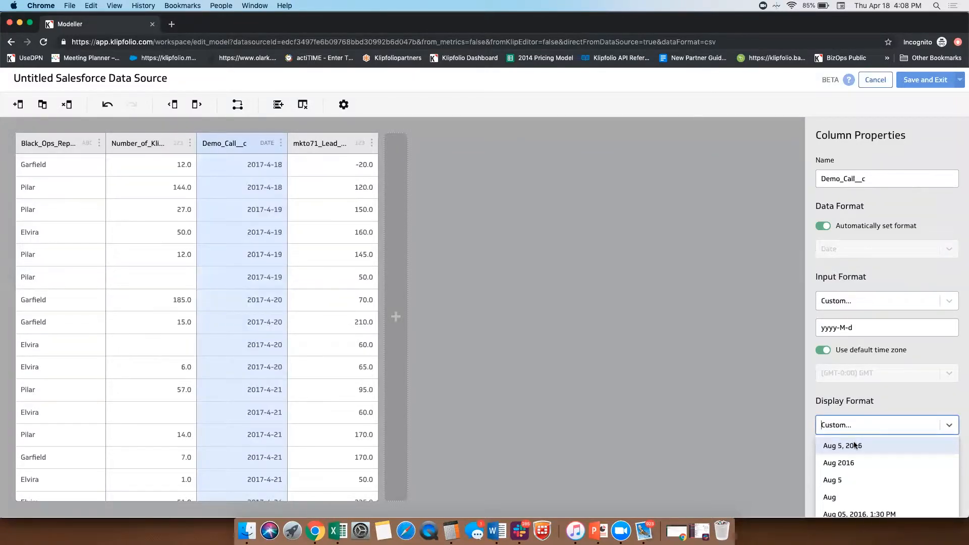
pyautogui.click(855, 445)
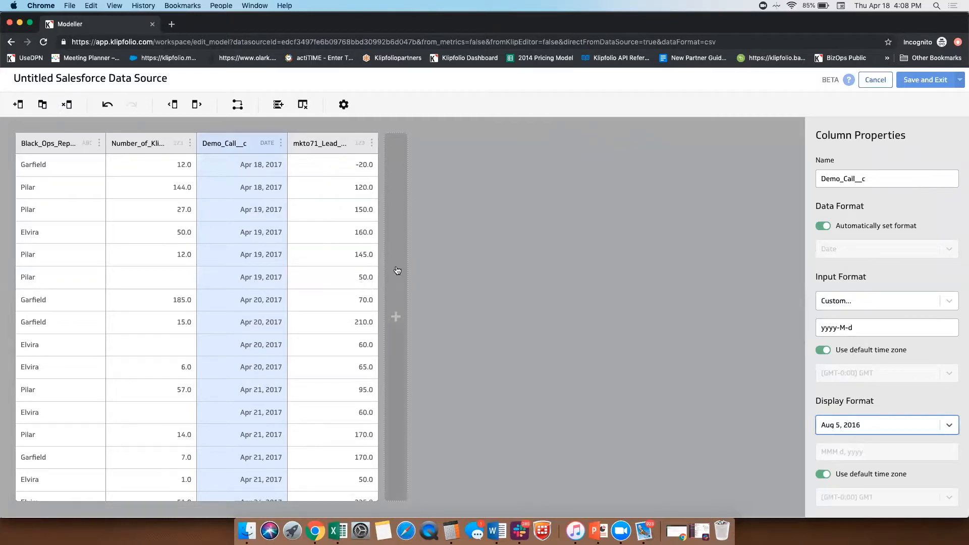
pyautogui.doubleClick(166, 138)
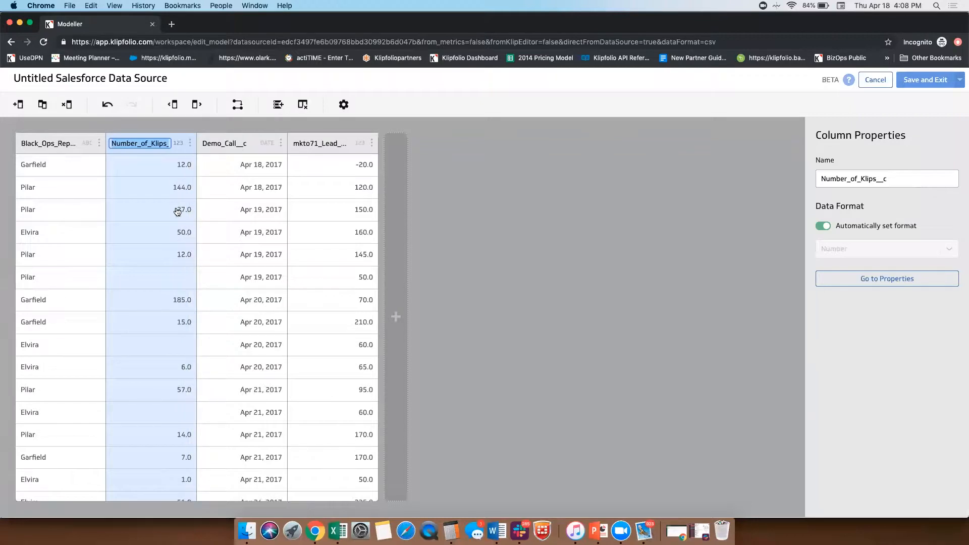
pyautogui.click(191, 143)
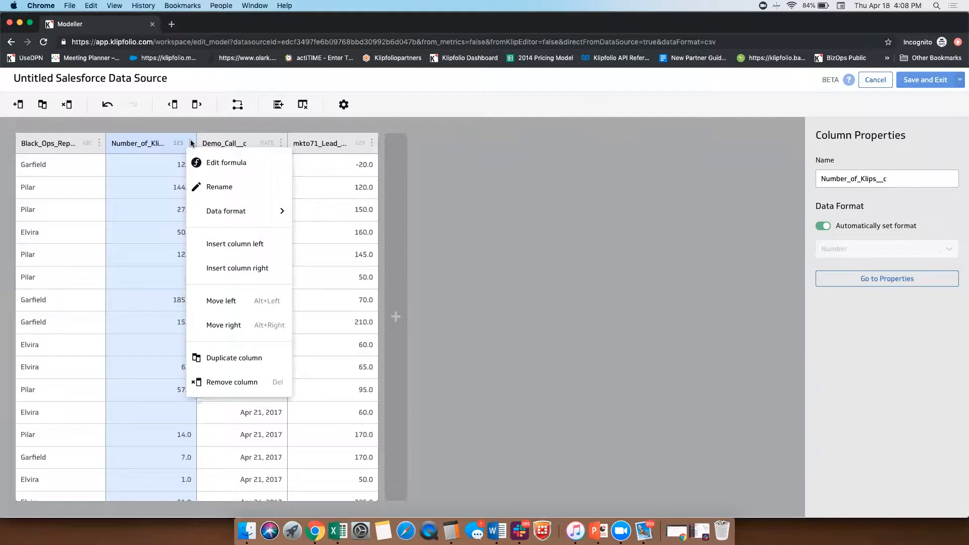
pyautogui.click(159, 187)
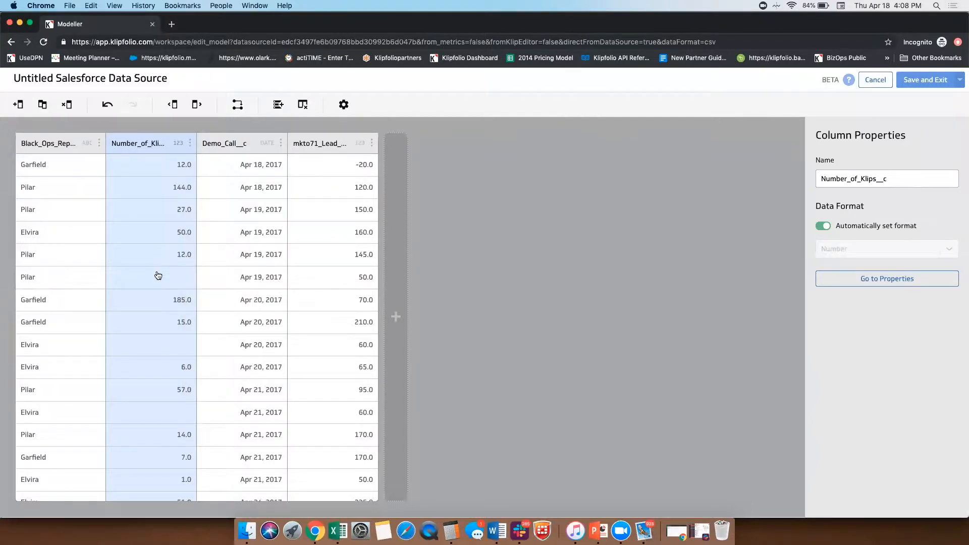
pyautogui.scroll(-5, 156, 275)
pyautogui.scroll(5, 157, 275)
# Step: Open the Number_of_Klips__c column's formula for editing, start a ceiling function before @B:B, and browse the full function list
pyautogui.click(190, 143)
pyautogui.click(228, 162)
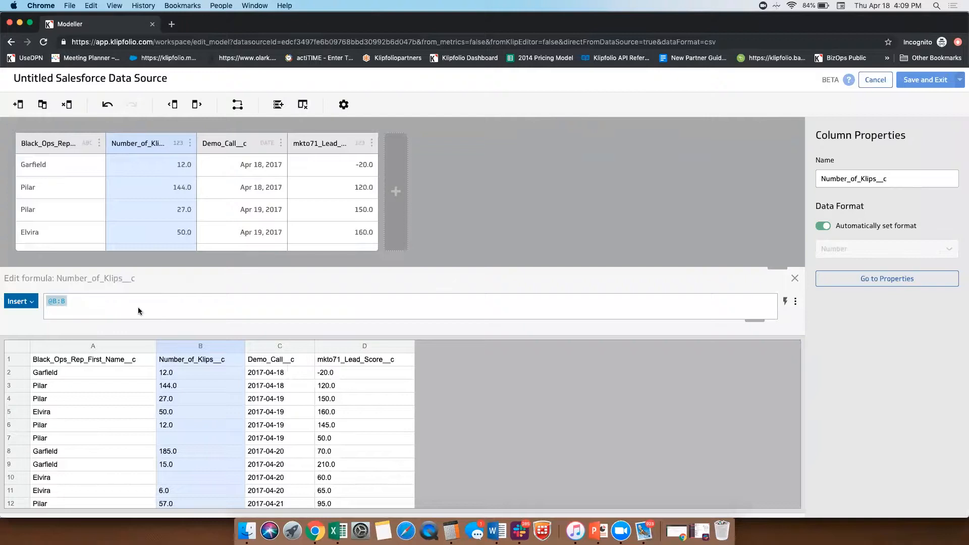
pyautogui.click(122, 300)
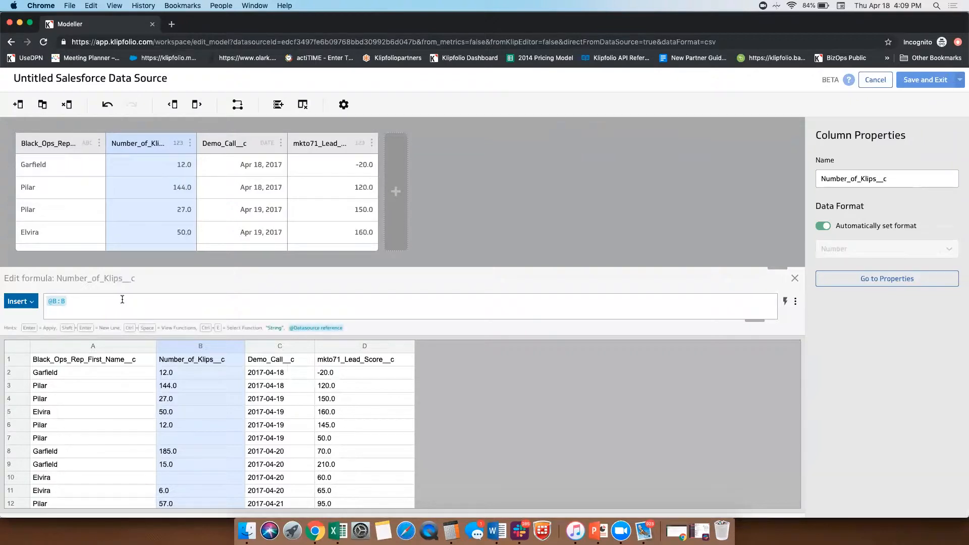
pyautogui.press('Left')
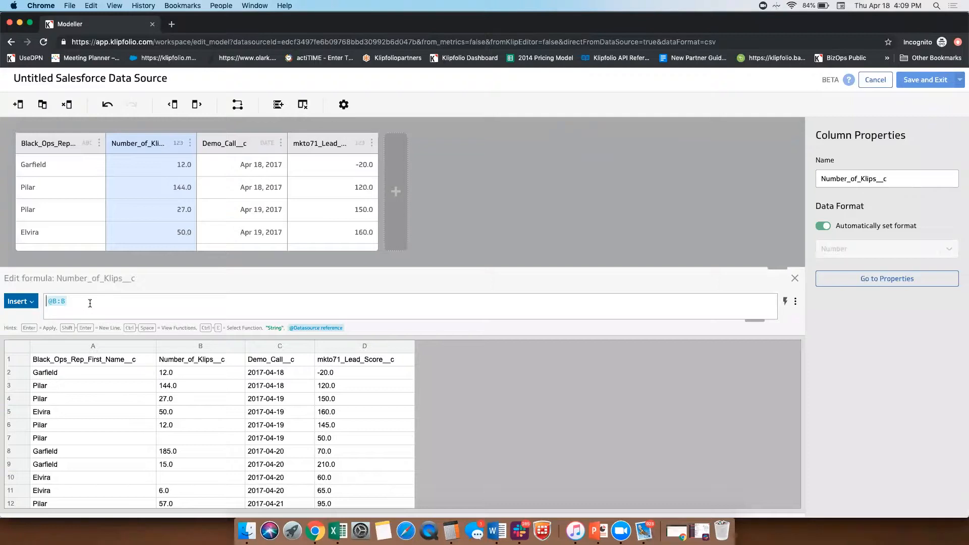
pyautogui.write('cei')
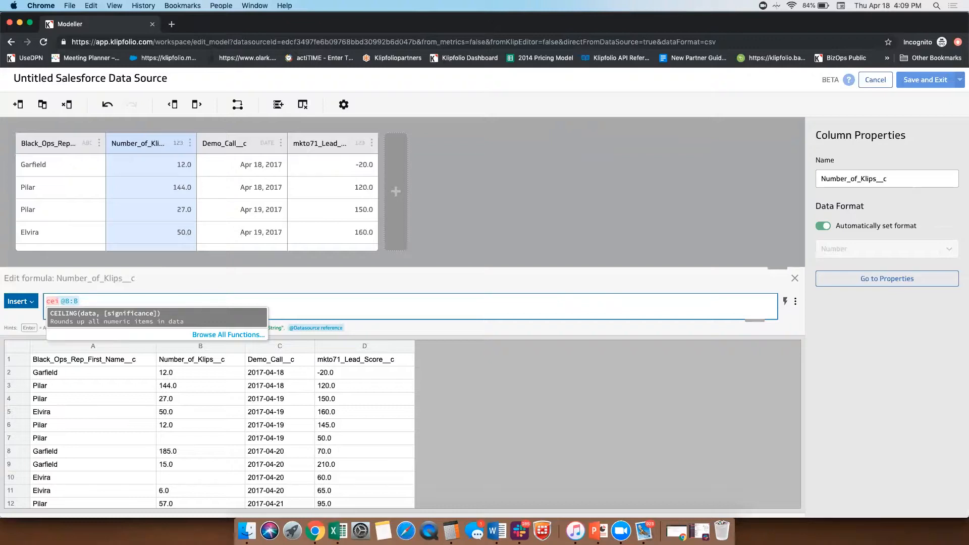
pyautogui.click(209, 335)
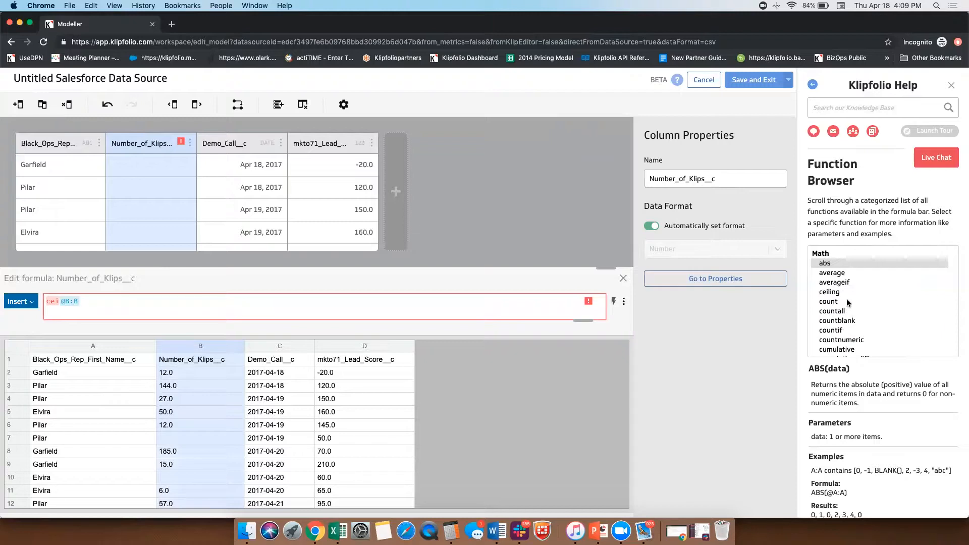
pyautogui.scroll(-5, 850, 323)
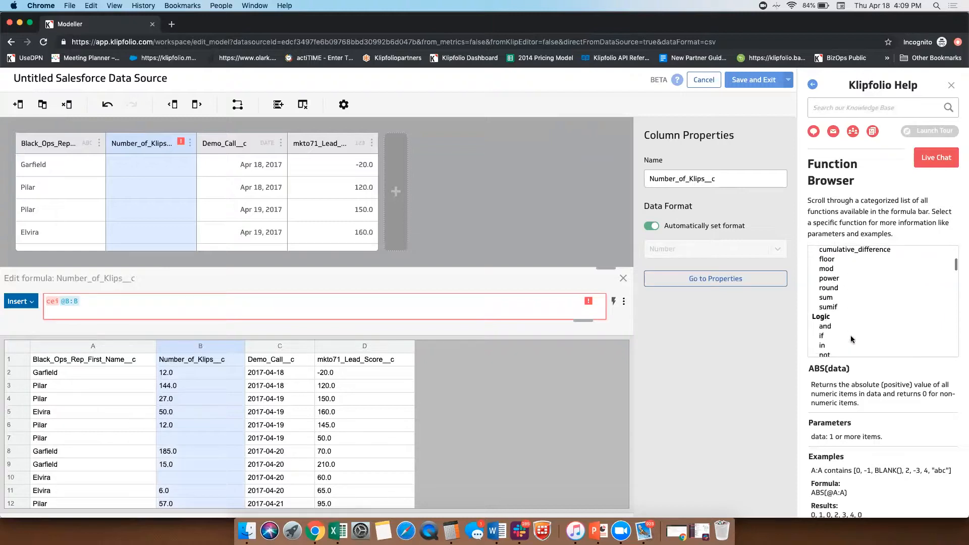
pyautogui.scroll(-3, 852, 333)
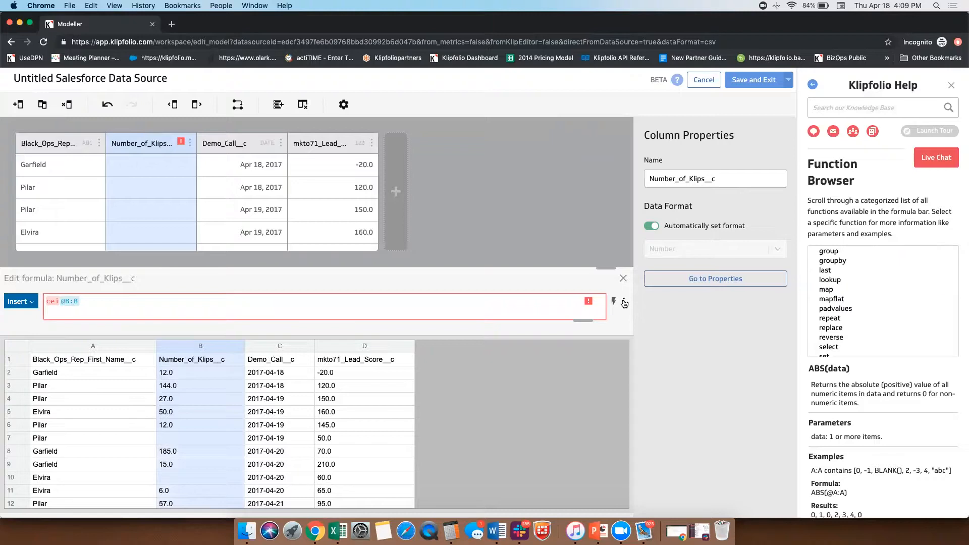
# Step: Complete the column's formula as CEILING(@B:B,50) to round the klip counts up to multiples of 50
pyautogui.click(98, 304)
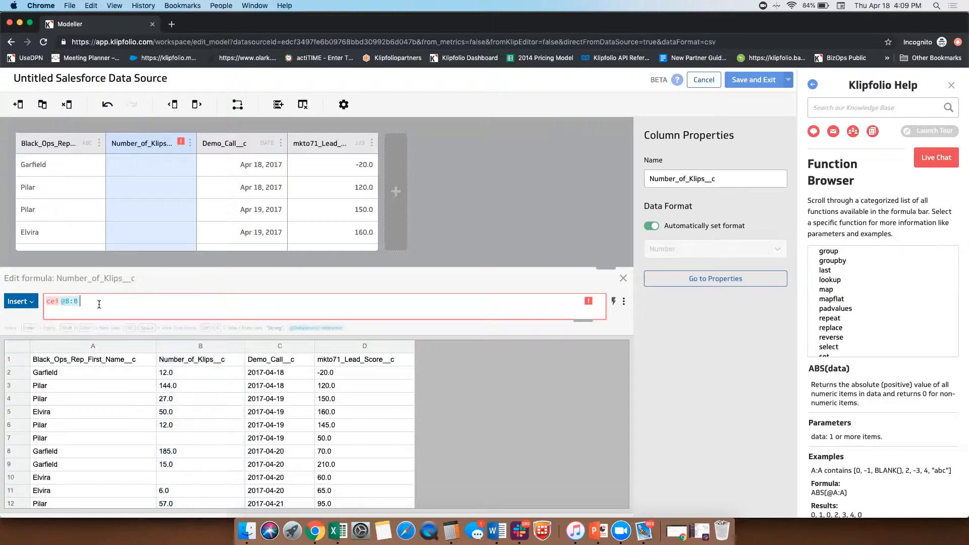
pyautogui.write('ceilin')
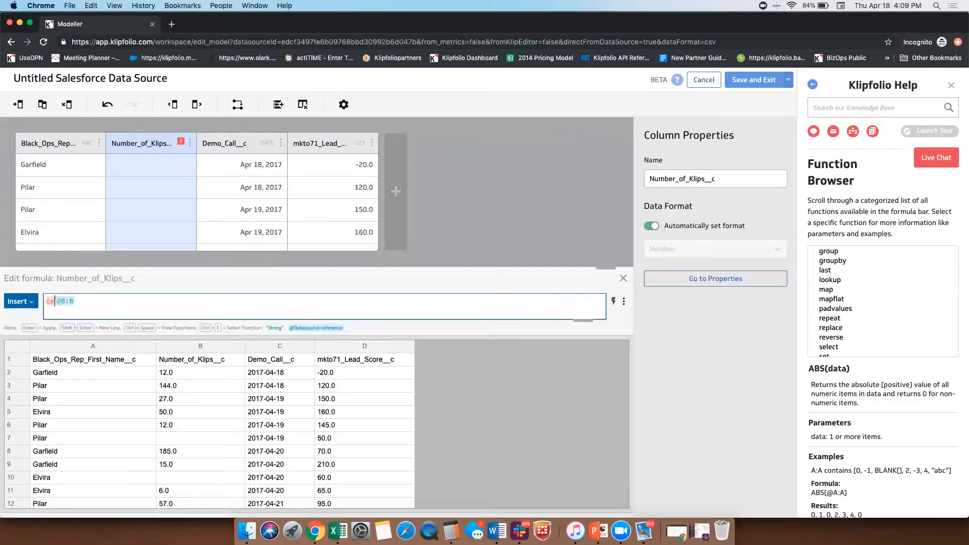
pyautogui.press('Return')
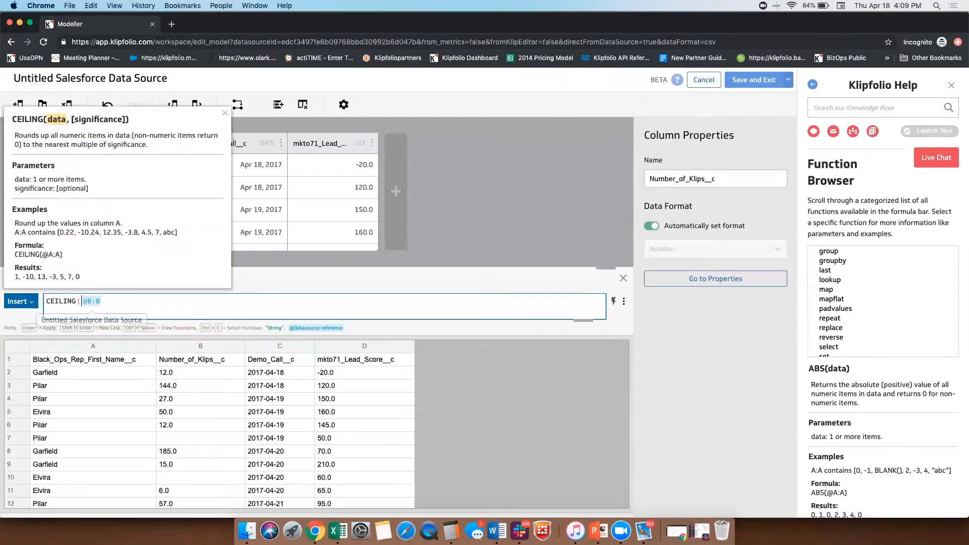
pyautogui.click(123, 305)
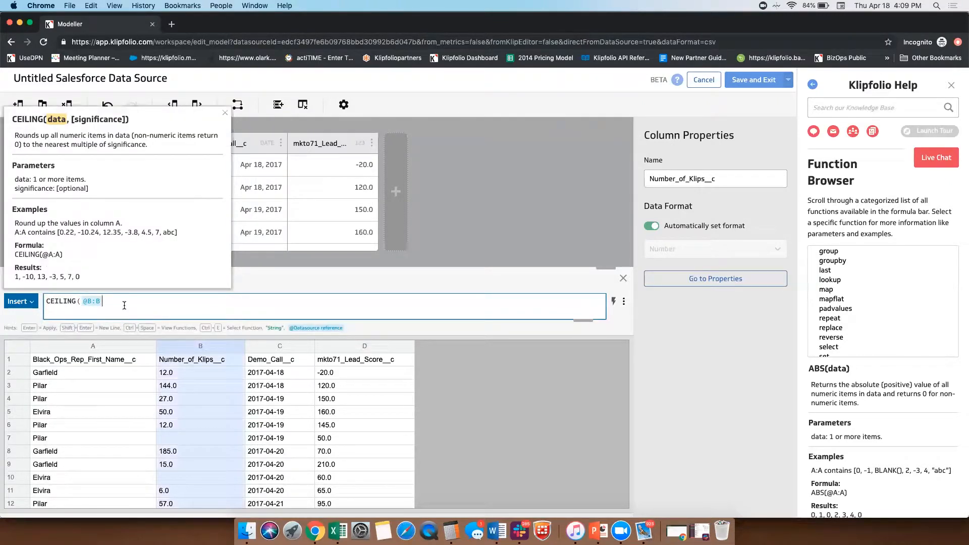
pyautogui.write(',')
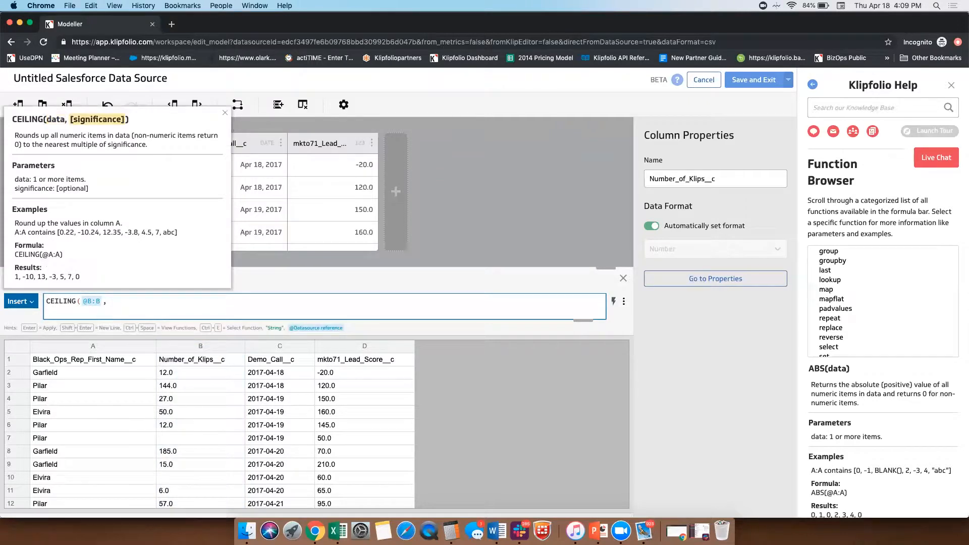
pyautogui.write('50)')
pyautogui.press('Return')
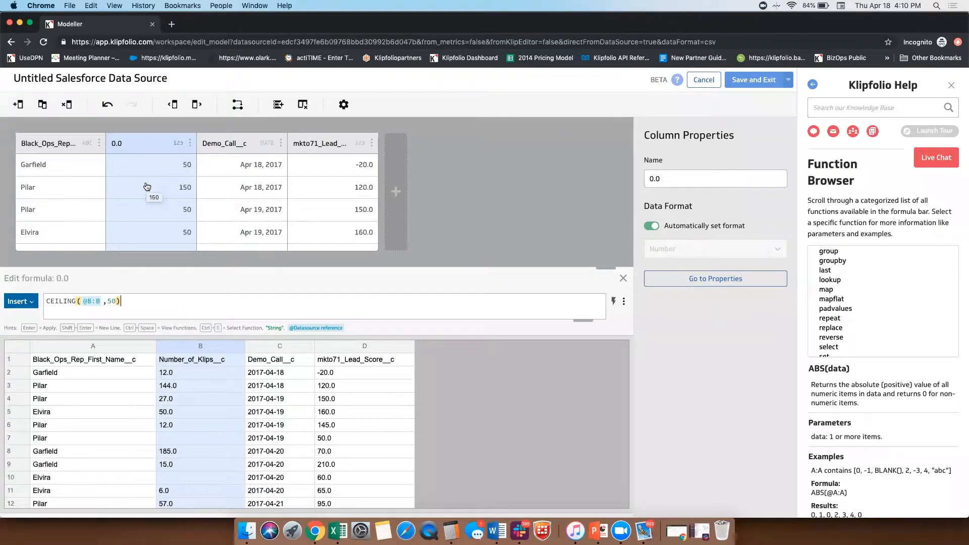
# Step: Rename the rounded klip count column to Klip Buckets
pyautogui.click(118, 145)
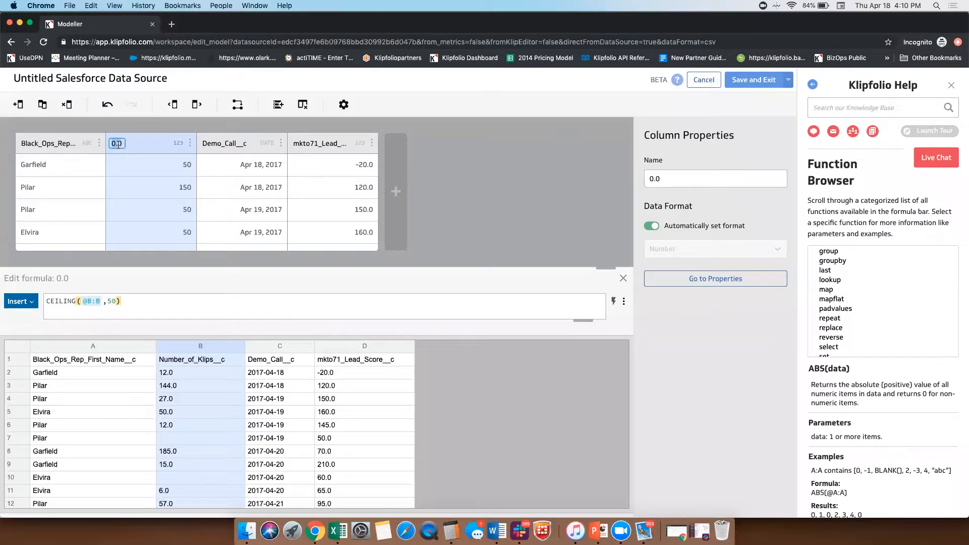
pyautogui.write('Klip Buckets')
pyautogui.press('Return')
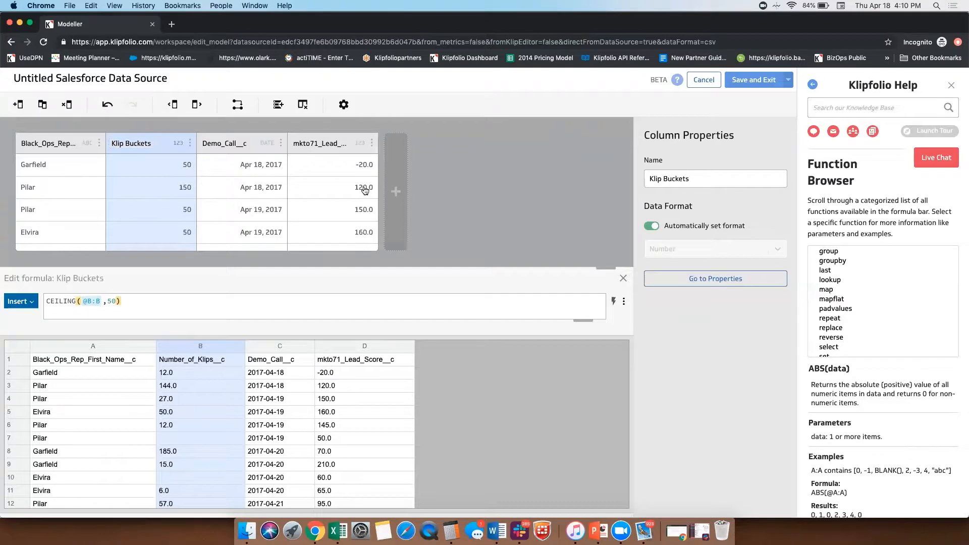
# Step: Add a new column to the end of the model and fill it with the source's Number_of_Klips__c data
pyautogui.click(402, 198)
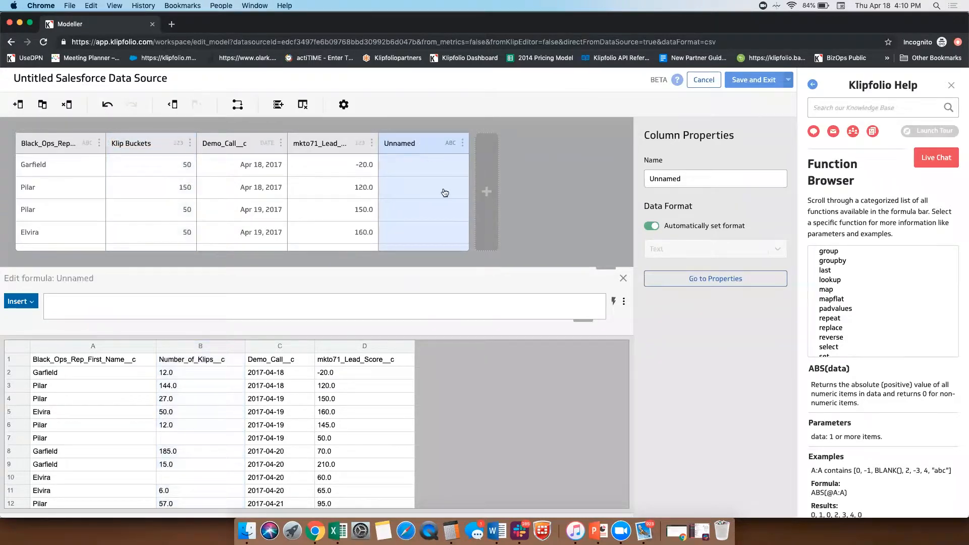
pyautogui.click(216, 348)
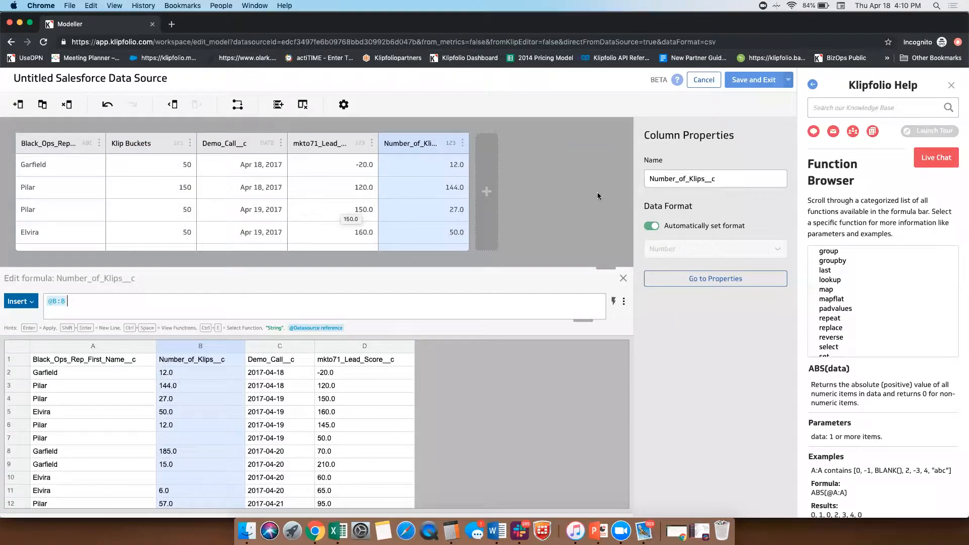
pyautogui.click(587, 184)
# Step: Save the model and rename it Modelled Leads and Klips in its properties
pyautogui.click(743, 87)
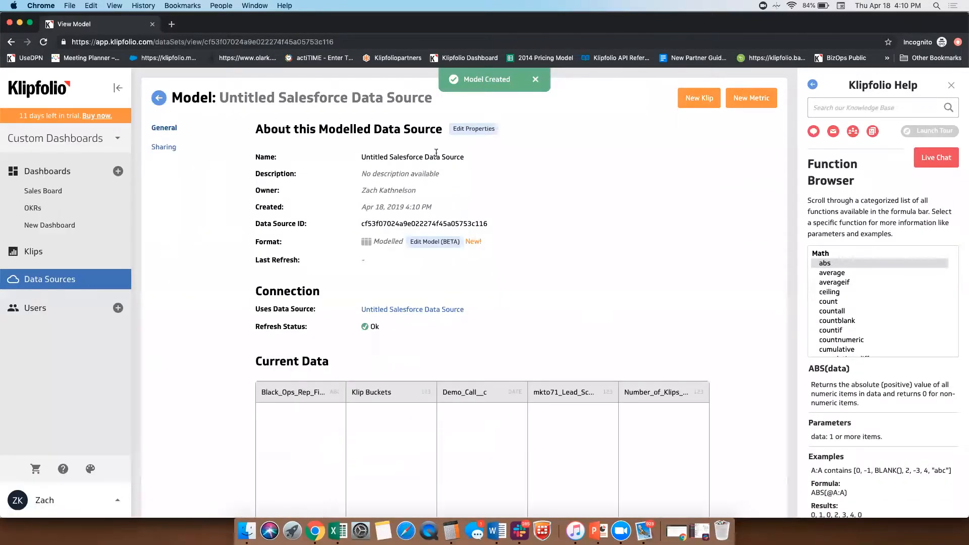
pyautogui.click(462, 130)
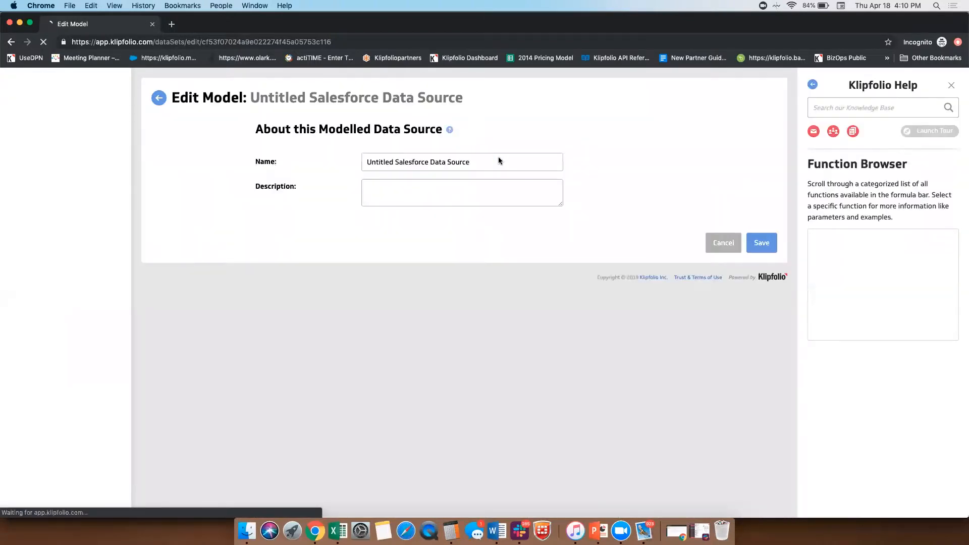
pyautogui.moveTo(492, 164); pyautogui.dragTo(326, 122)
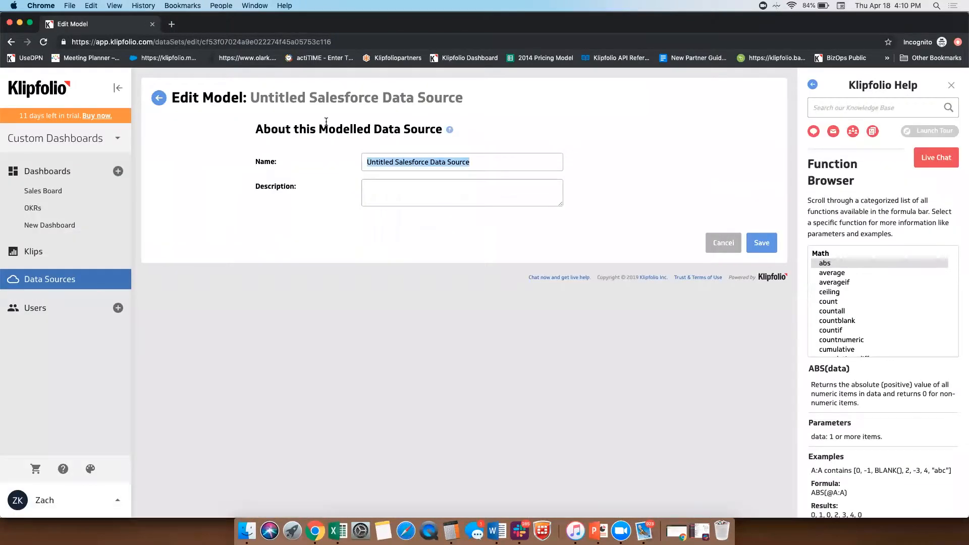
pyautogui.write('Mod')
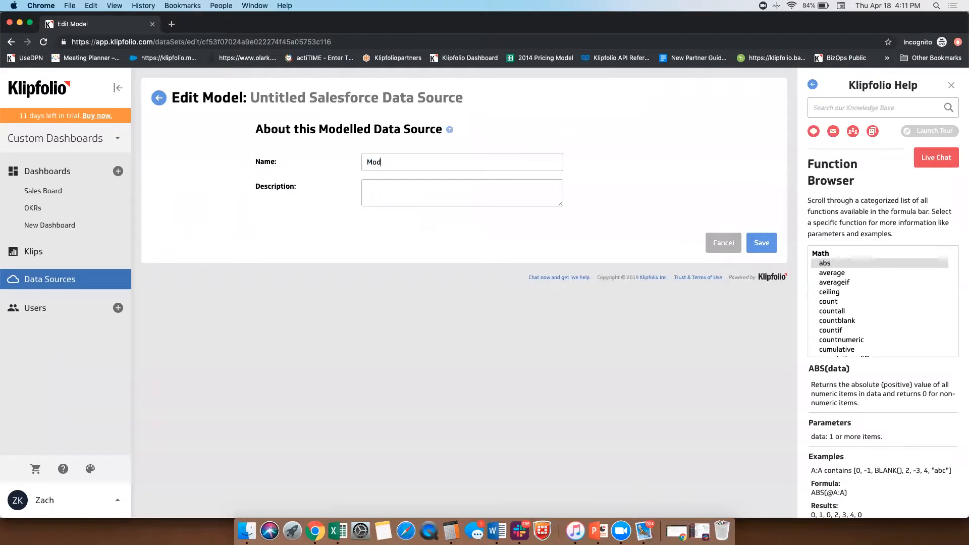
pyautogui.write('elled Sa')
pyautogui.press('BackSpace')
pyautogui.press('BackSpace')
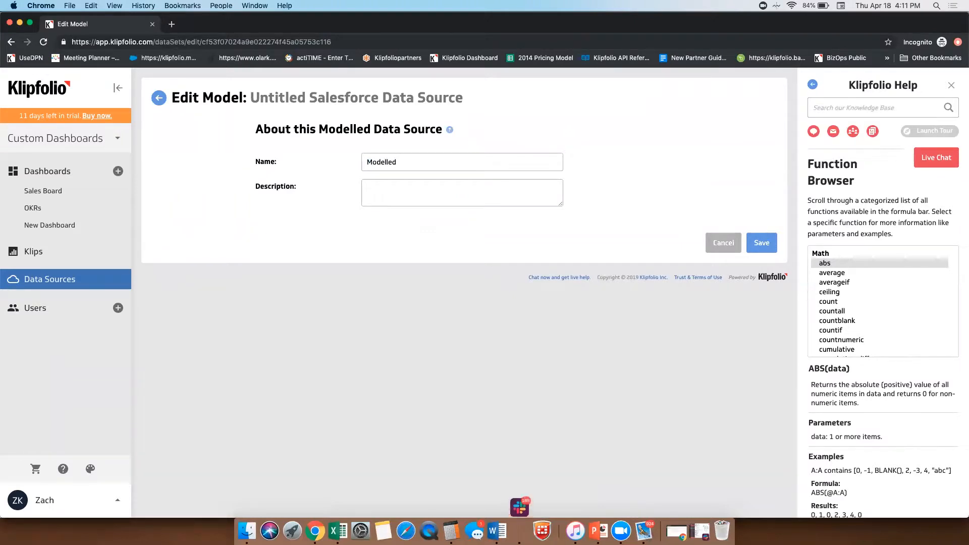
pyautogui.write('Leads and Klips')
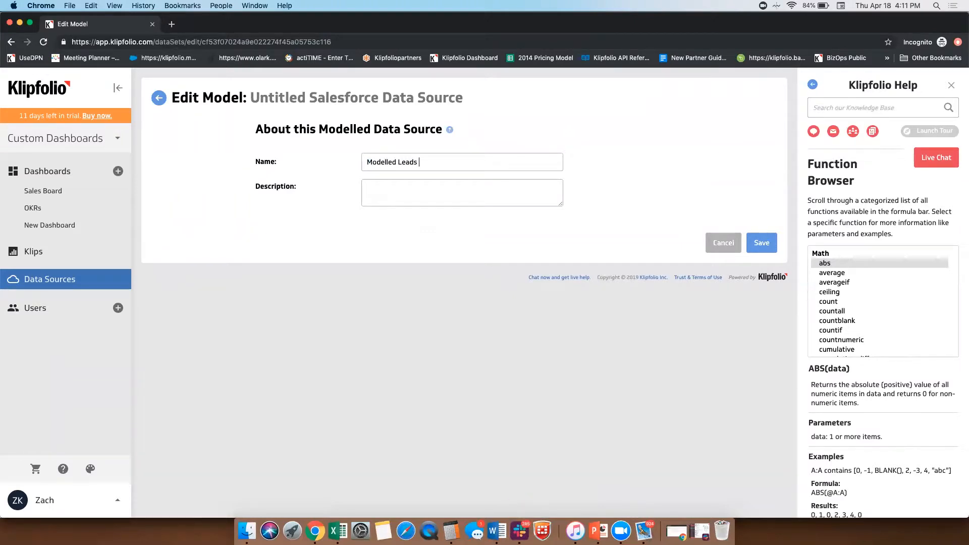
pyautogui.click(763, 243)
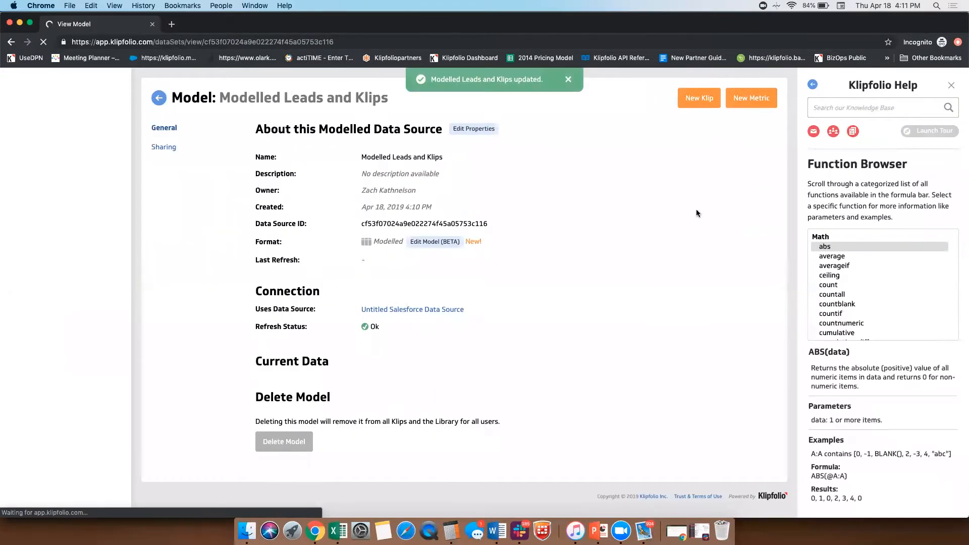
# Step: Review the model's current data, start a new Klip from it, and close the help pane
pyautogui.scroll(-3, 581, 218)
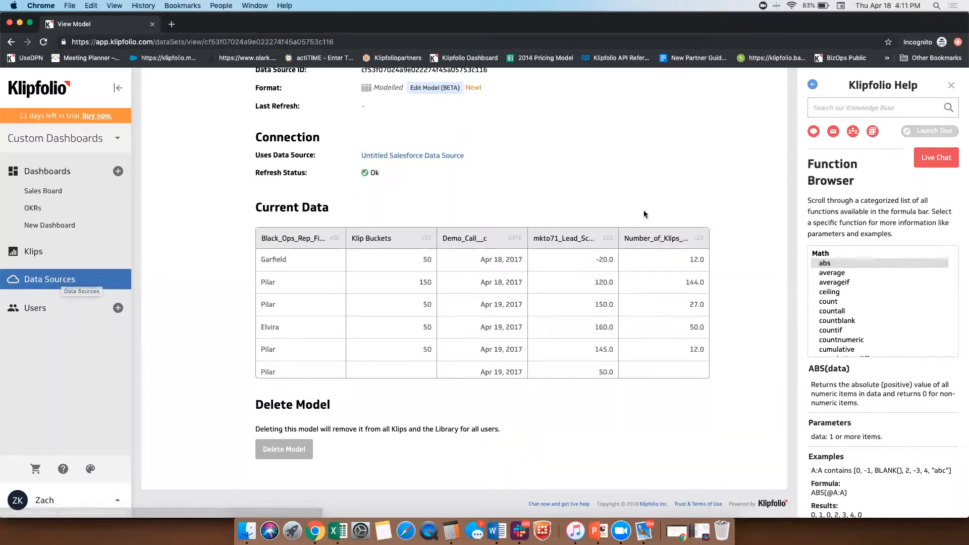
pyautogui.scroll(5, 635, 170)
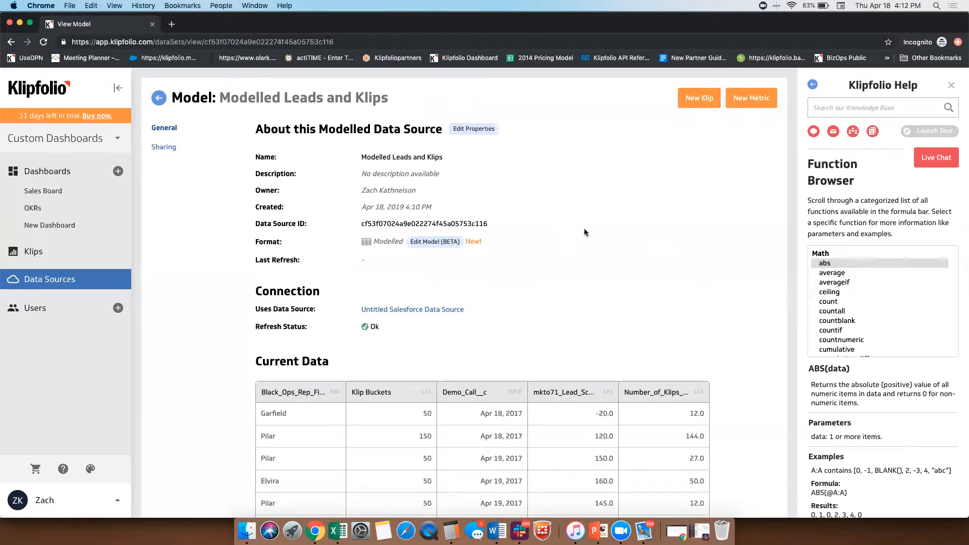
pyautogui.click(695, 98)
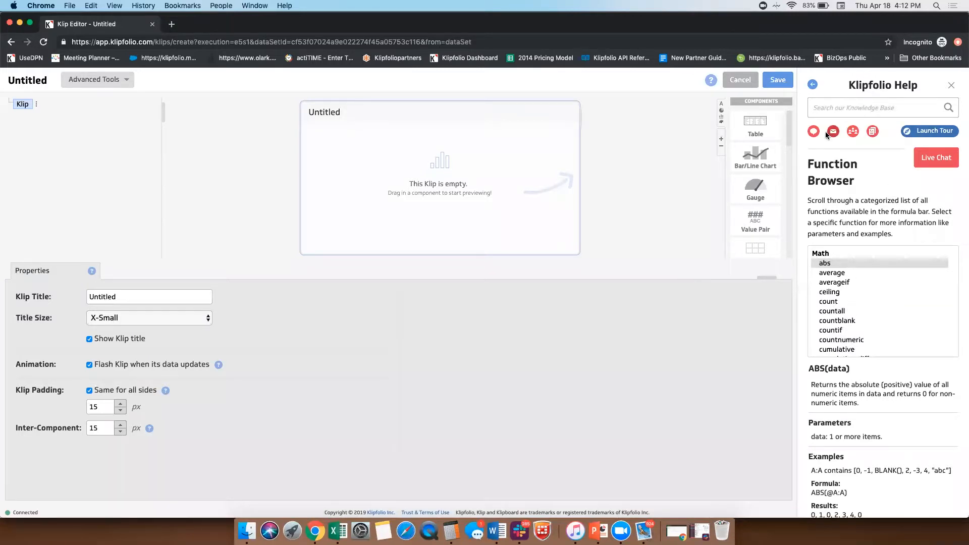
pyautogui.click(952, 88)
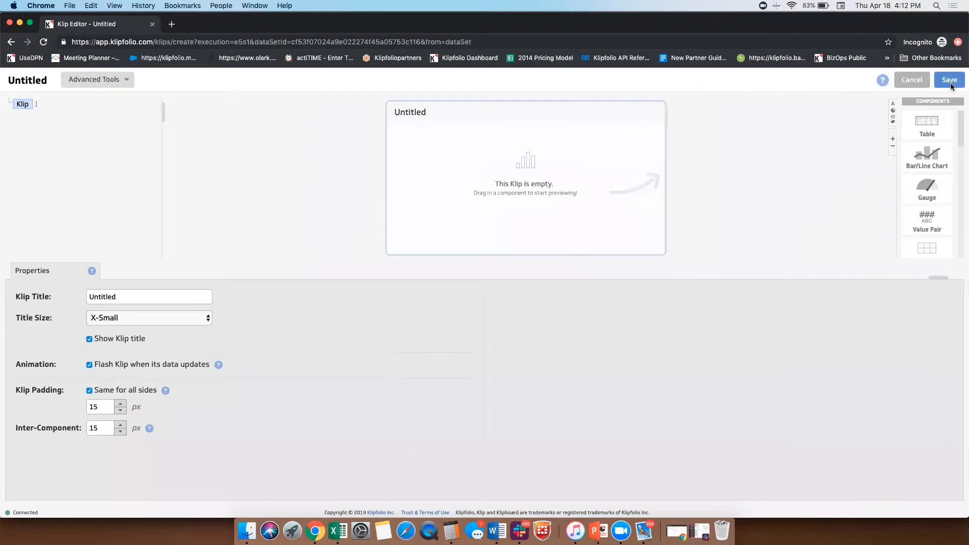
pyautogui.click(885, 80)
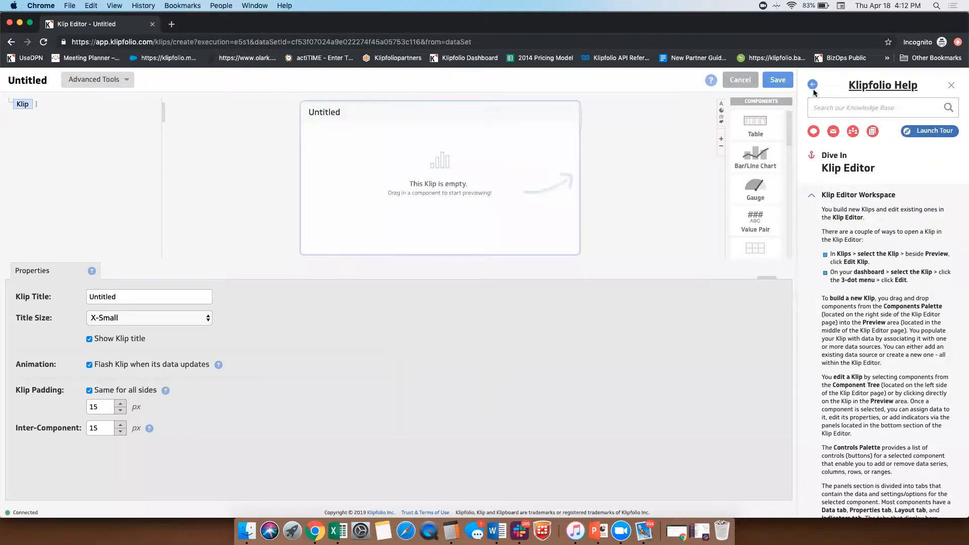
pyautogui.click(951, 88)
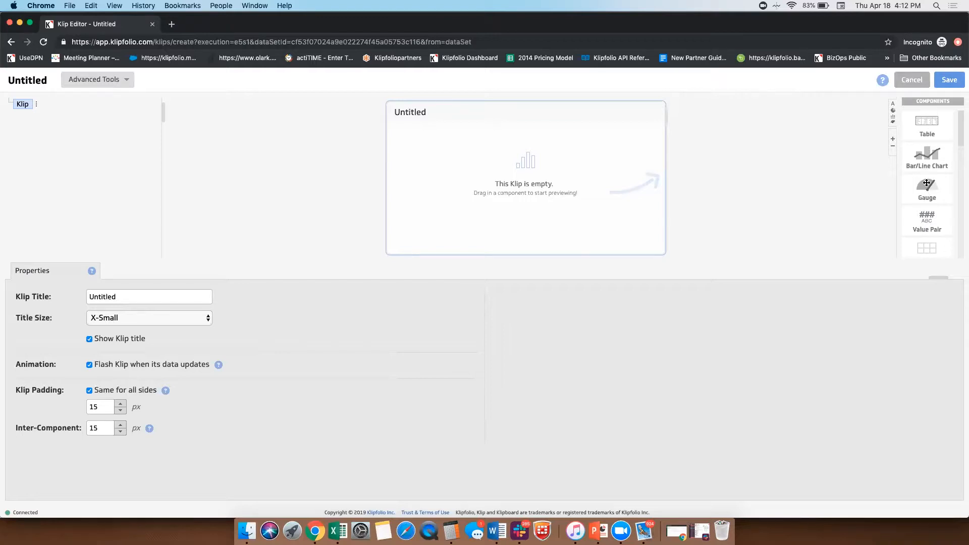
# Step: Browse the available components and add a Table to the empty Klip
pyautogui.scroll(-3, 928, 144)
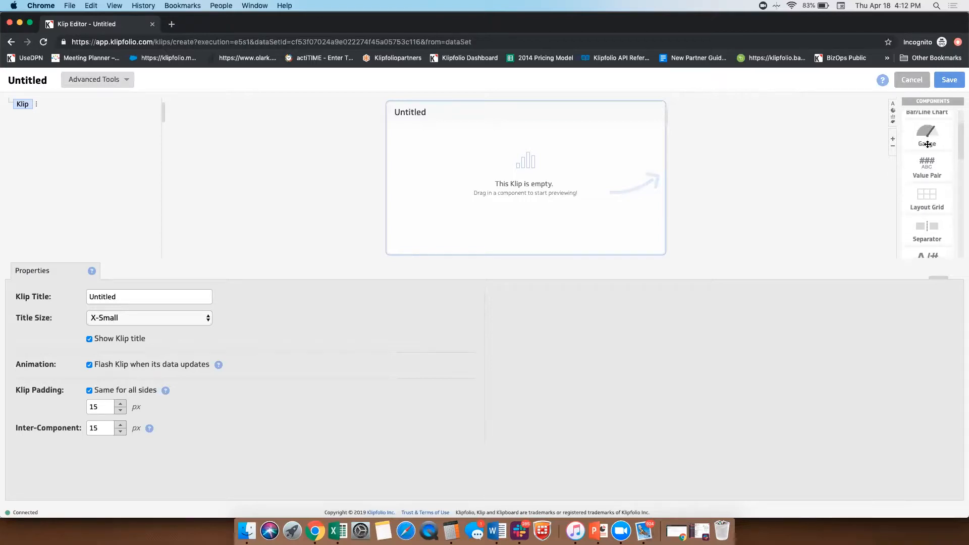
pyautogui.scroll(-3, 928, 145)
pyautogui.scroll(3, 928, 145)
pyautogui.scroll(3, 927, 145)
pyautogui.moveTo(928, 152); pyautogui.dragTo(595, 192)
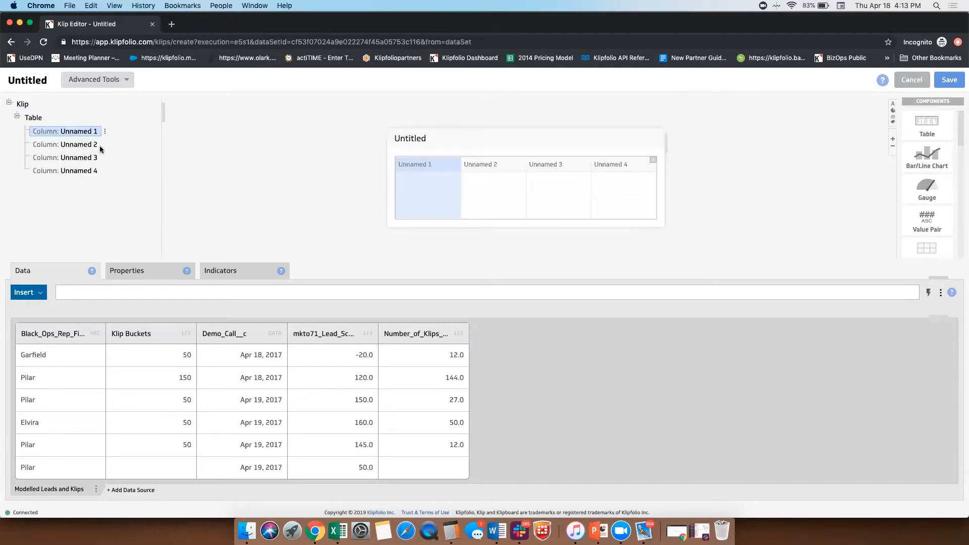
# Step: Fill the table's first column with the Black_Ops_Rep_First_Name__c data
pyautogui.click(78, 144)
pyautogui.click(84, 158)
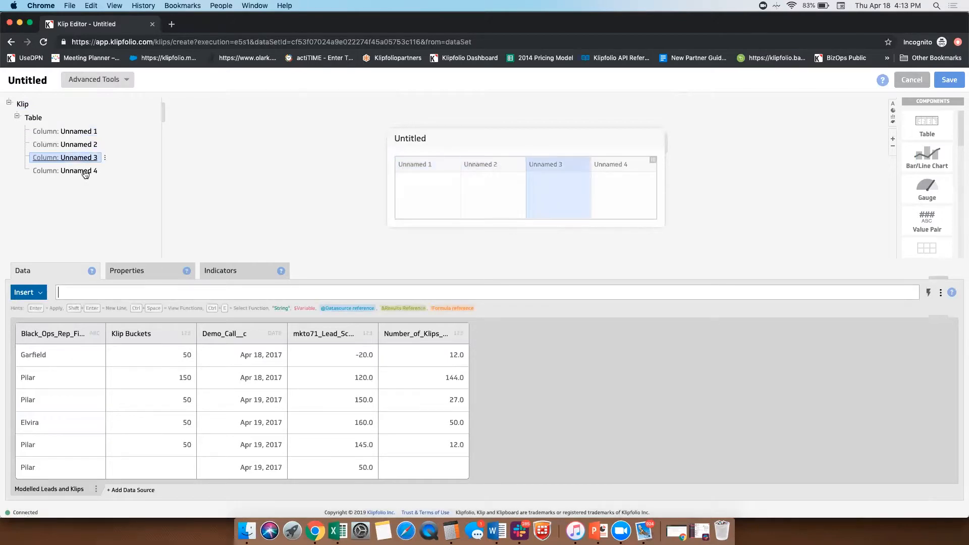
pyautogui.click(85, 171)
pyautogui.click(74, 134)
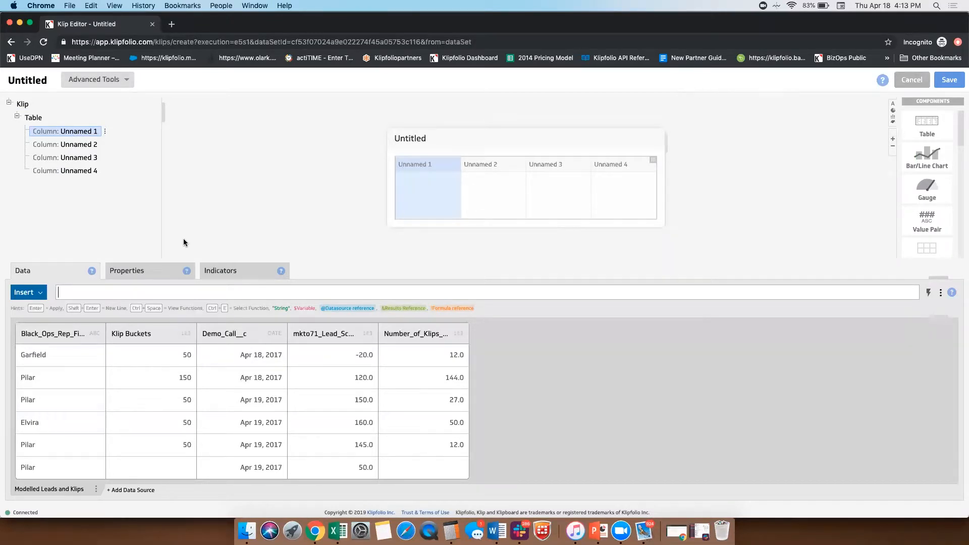
pyautogui.click(70, 331)
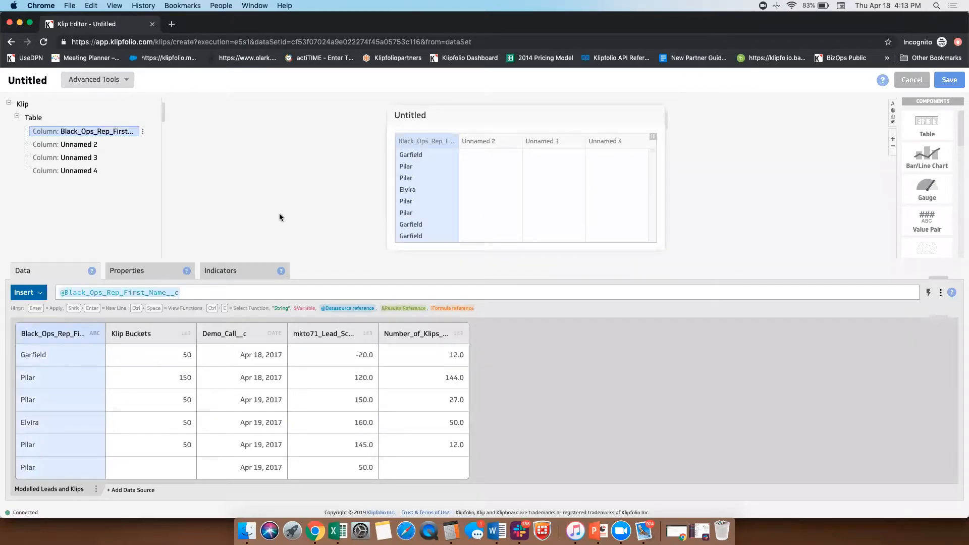
# Step: Fill the table's second column with mkto71_Lead_Score__c and the third with Number_of_Klips__c, and look through the rows
pyautogui.click(492, 187)
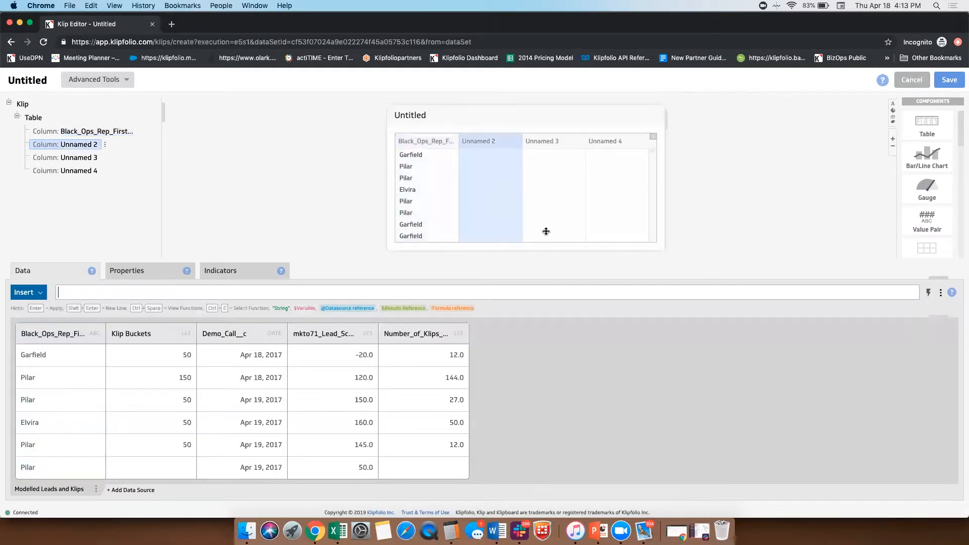
pyautogui.click(358, 329)
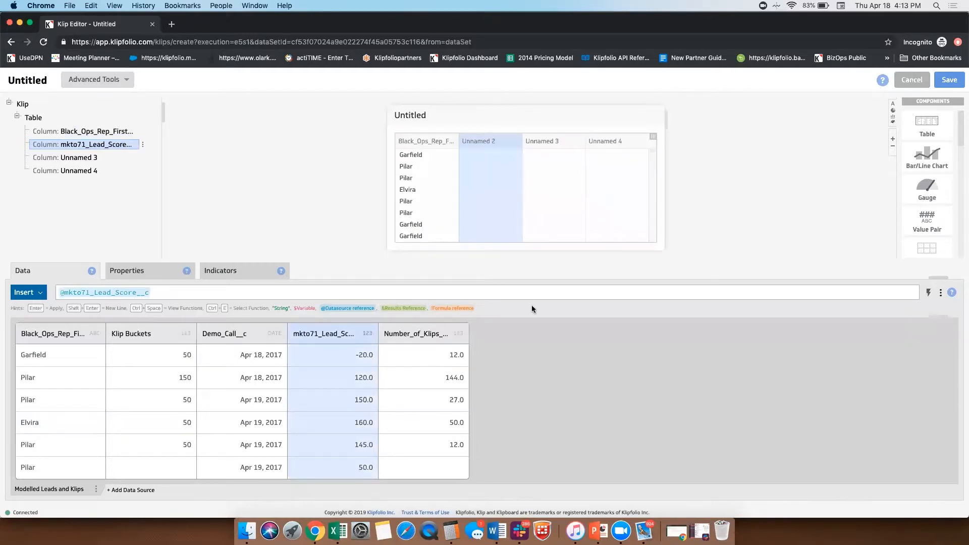
pyautogui.click(564, 189)
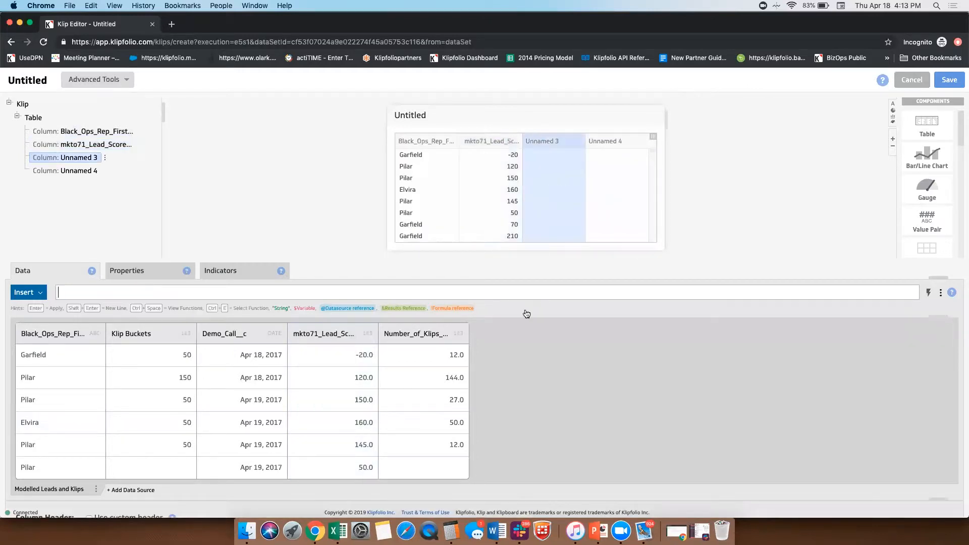
pyautogui.click(450, 332)
pyautogui.scroll(-3, 522, 222)
pyautogui.scroll(-5, 522, 222)
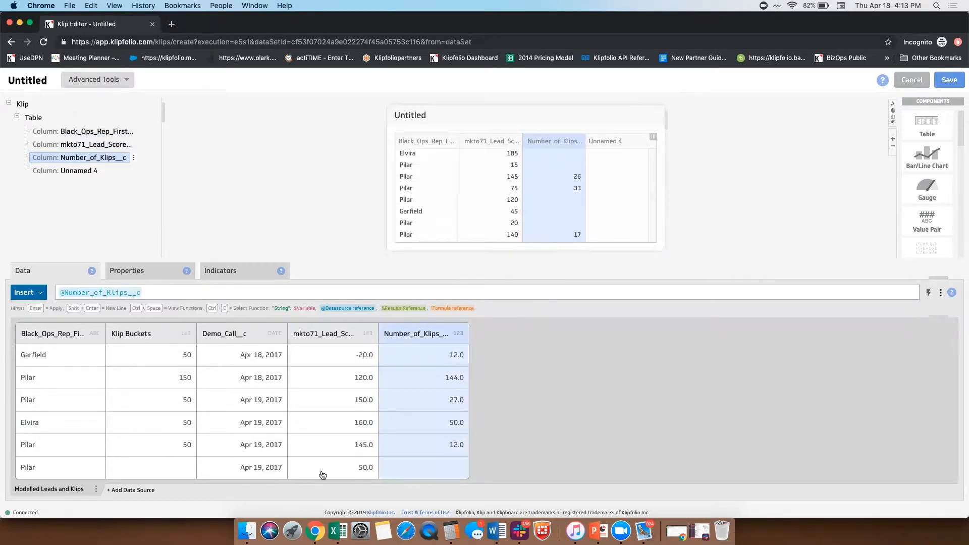
pyautogui.scroll(-10, 261, 449)
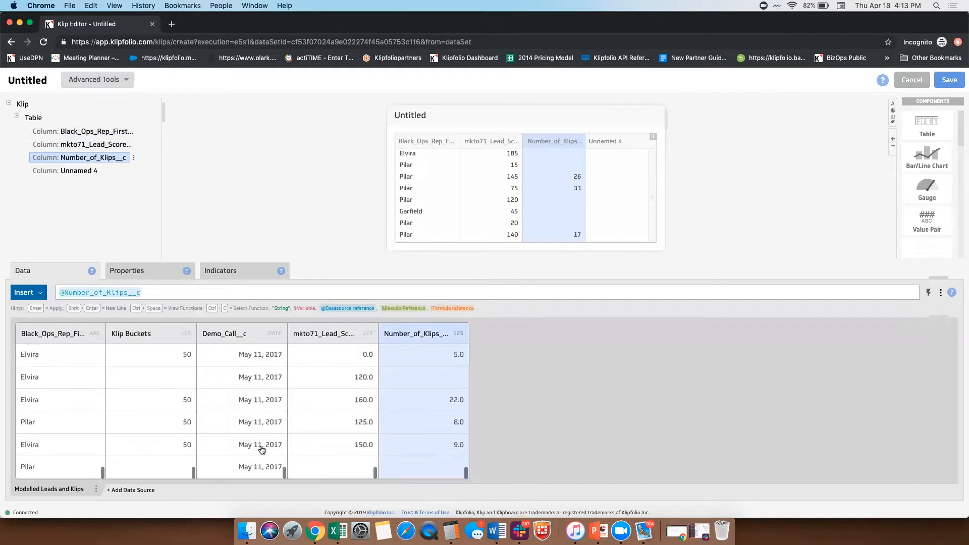
pyautogui.scroll(10, 261, 448)
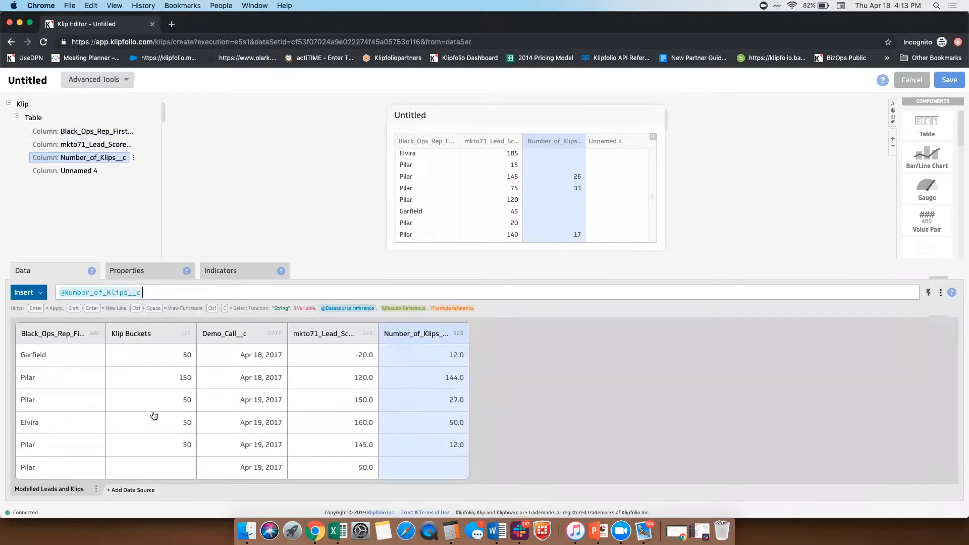
pyautogui.scroll(-2, 460, 189)
pyautogui.scroll(5, 460, 189)
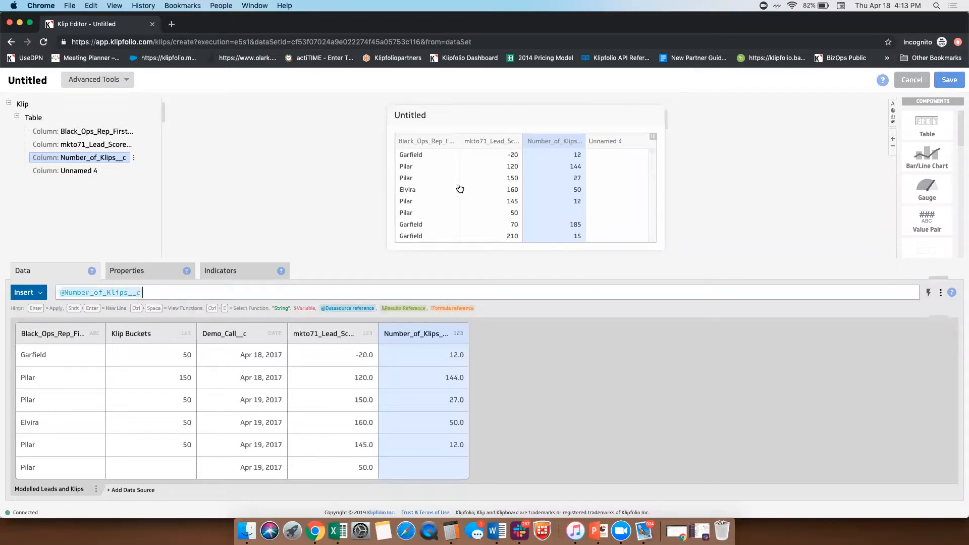
# Step: Sort the table by the mkto71_Lead_Score__c column from highest to lowest
pyautogui.click(498, 174)
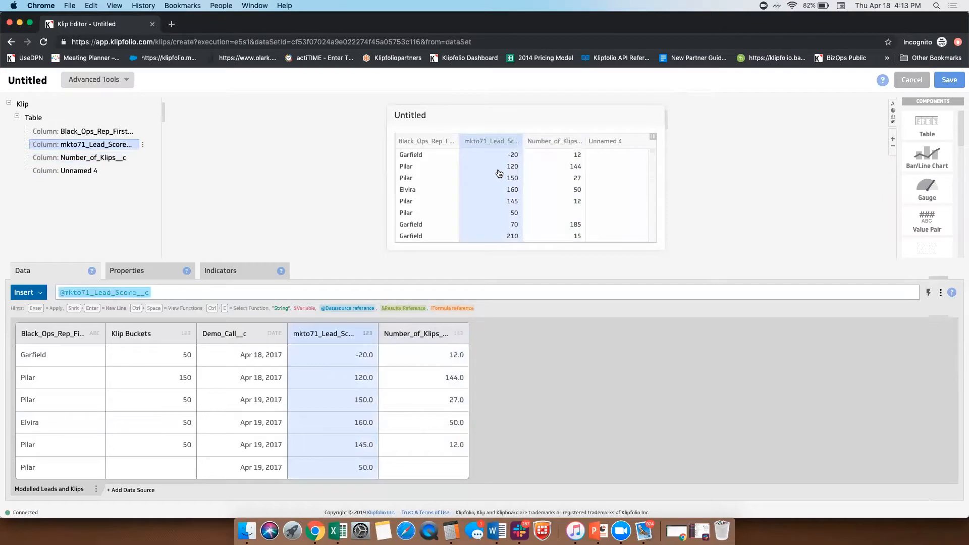
pyautogui.rightClick(499, 174)
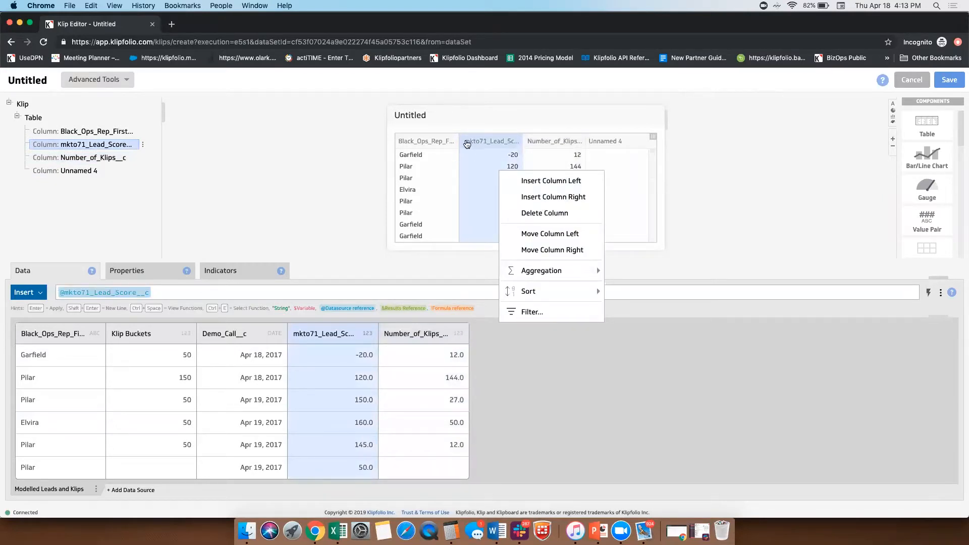
pyautogui.moveTo(538, 295)
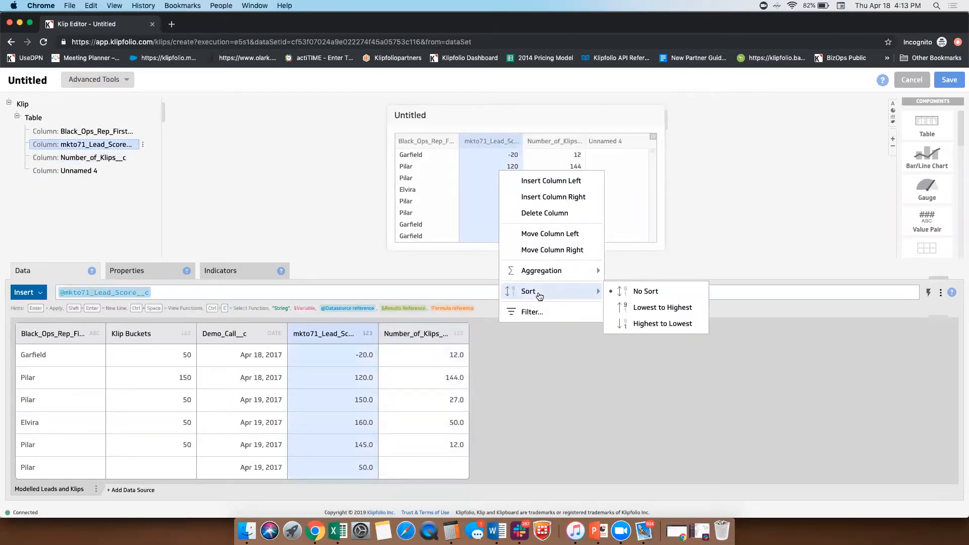
pyautogui.click(657, 323)
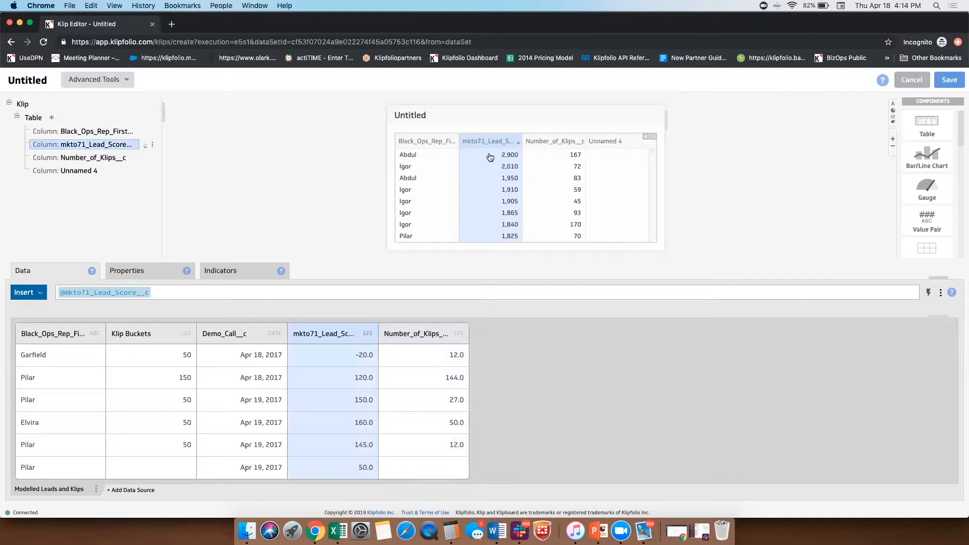
# Step: Sort the table by the Number_of_Klips__c column from highest to lowest and look through the sorted rows
pyautogui.rightClick(534, 174)
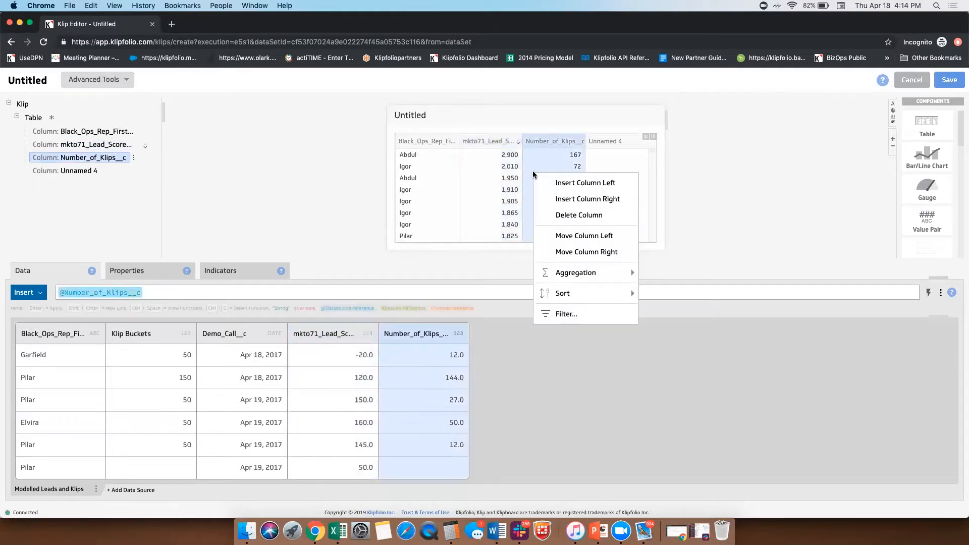
pyautogui.moveTo(585, 293)
pyautogui.click(665, 327)
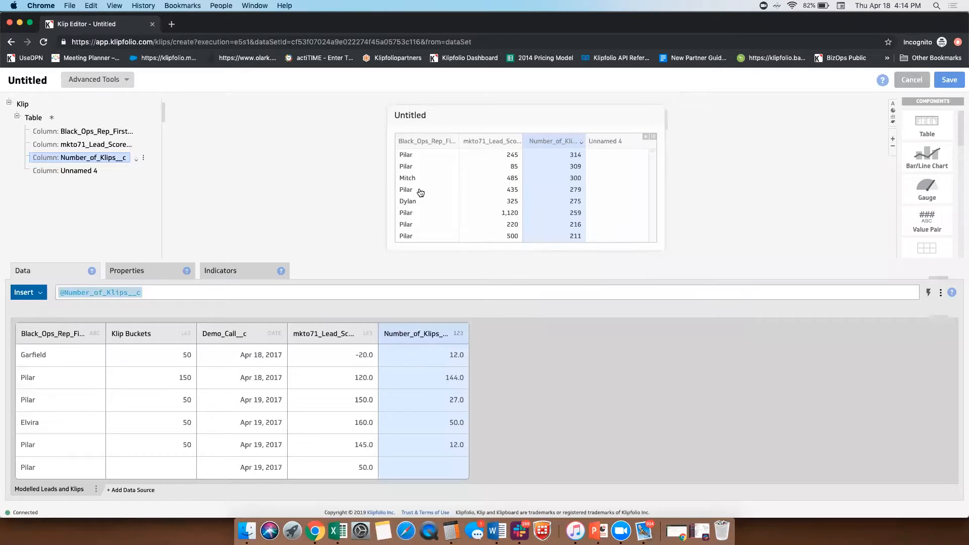
pyautogui.scroll(-5, 552, 191)
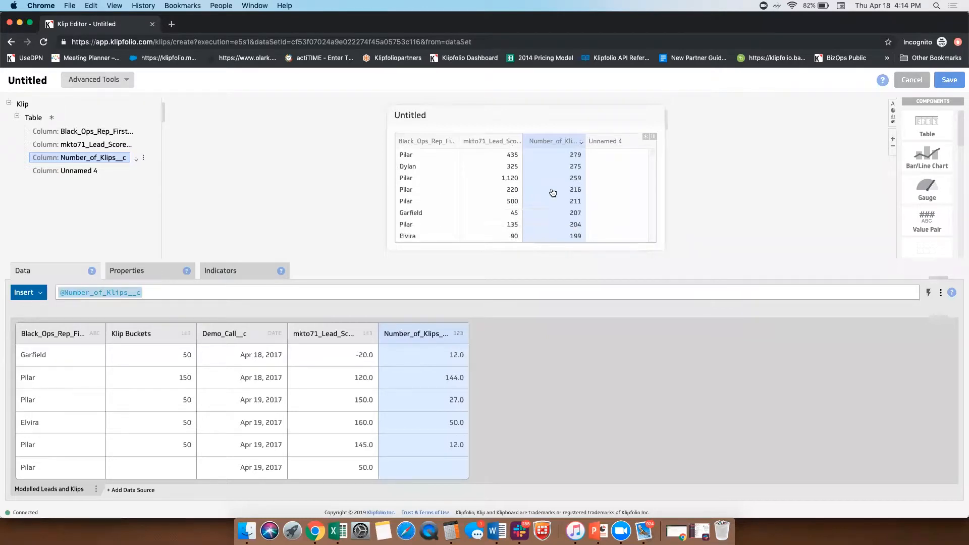
pyautogui.scroll(-5, 553, 193)
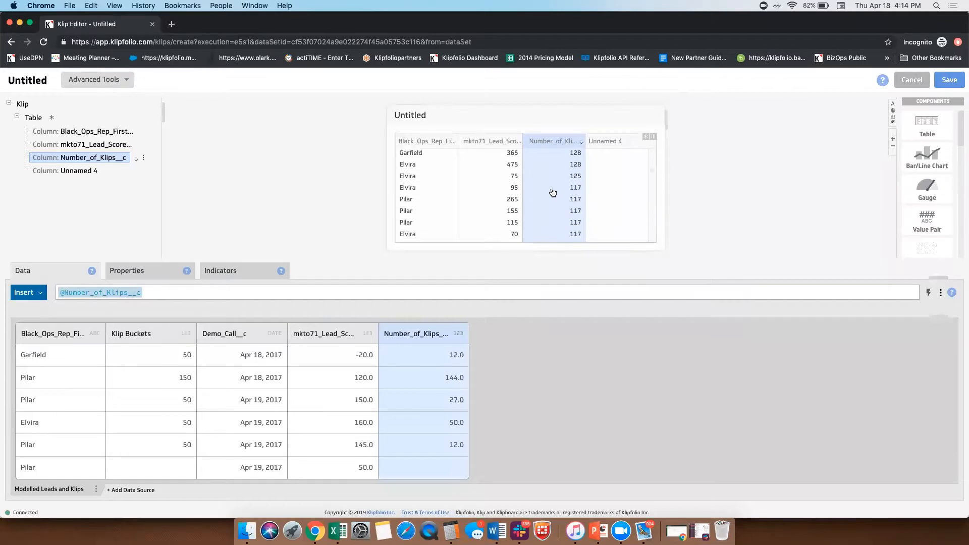
pyautogui.scroll(-5, 552, 193)
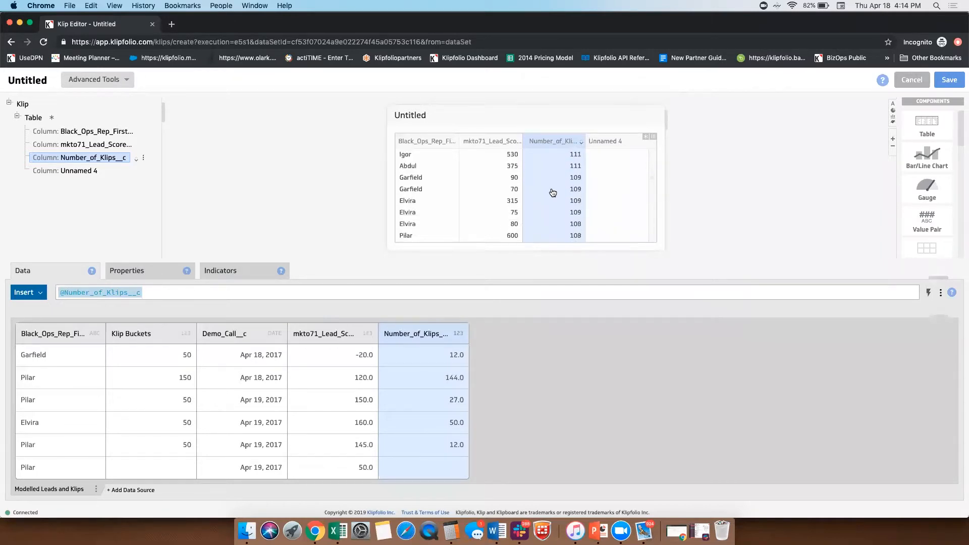
pyautogui.scroll(-5, 552, 193)
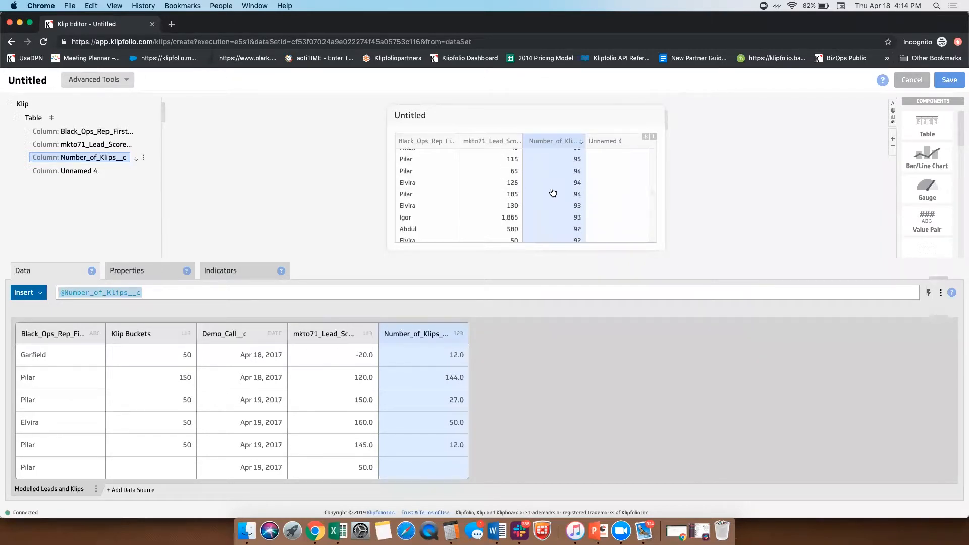
# Step: Group the table by the Black_Ops_Rep_First_Name__c column
pyautogui.scroll(10, 553, 192)
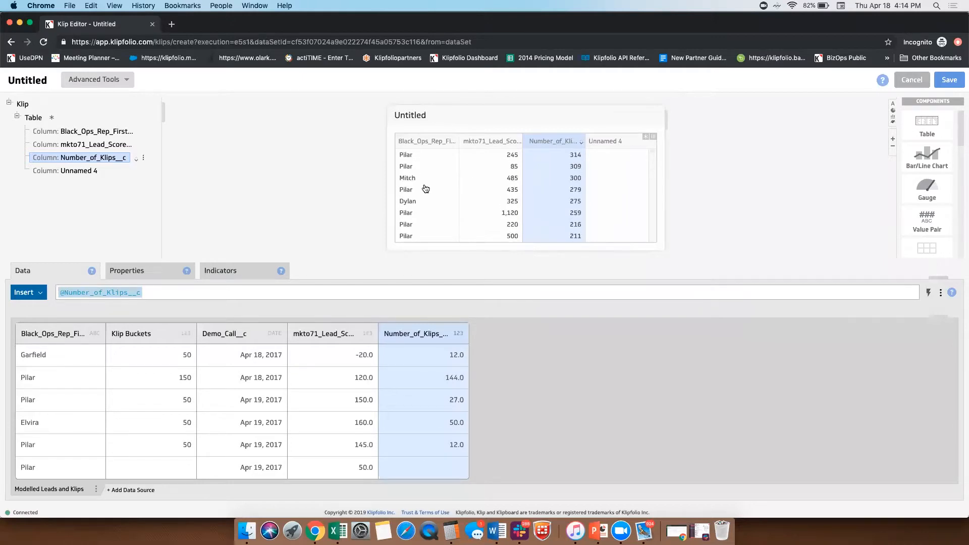
pyautogui.click(426, 189)
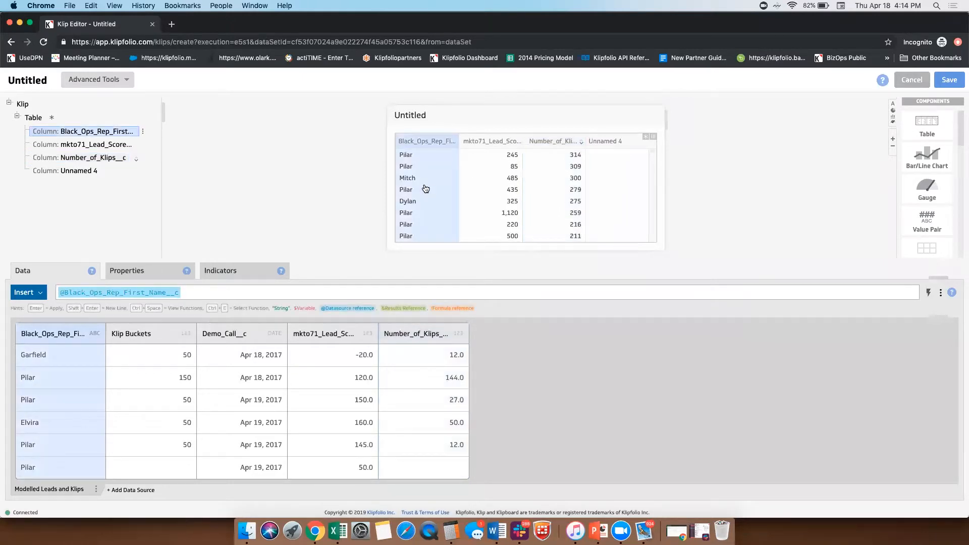
pyautogui.rightClick(426, 188)
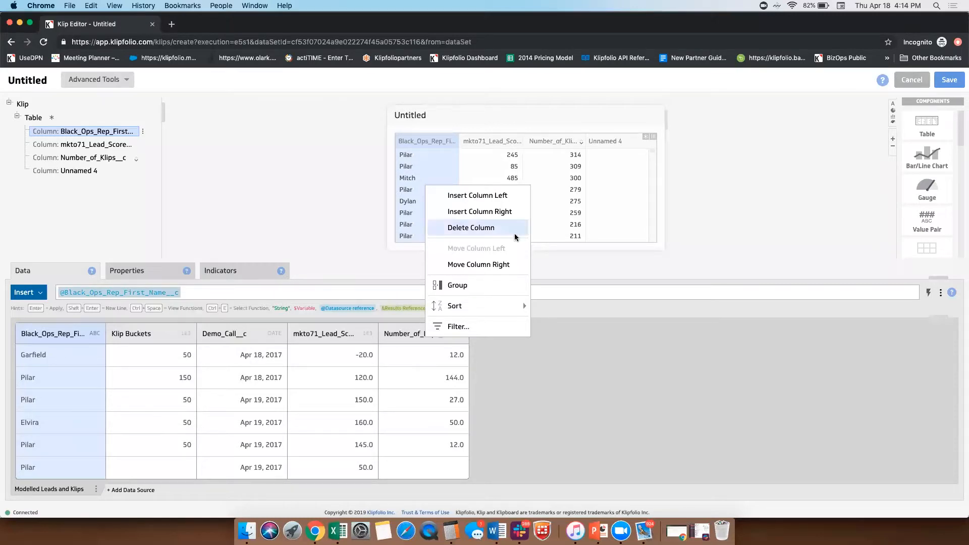
pyautogui.click(475, 285)
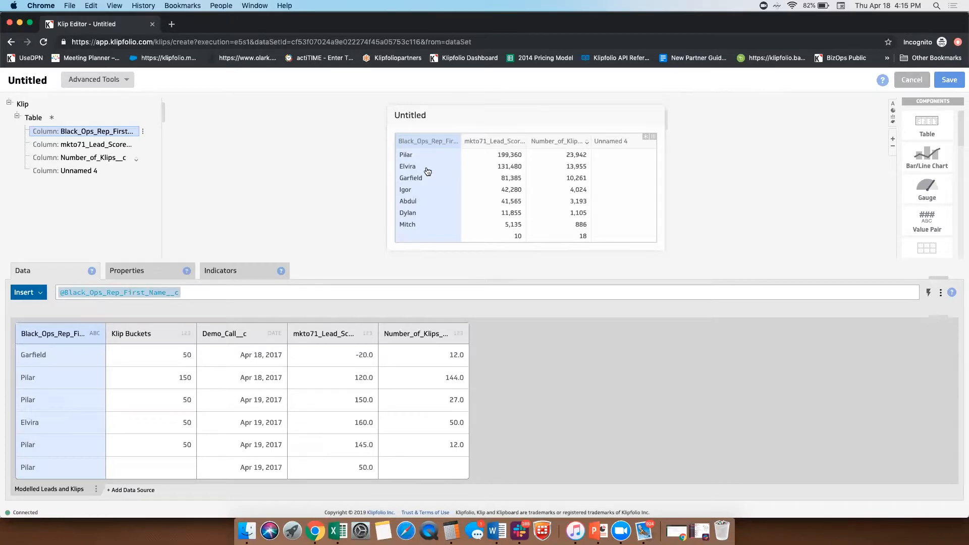
pyautogui.rightClick(492, 166)
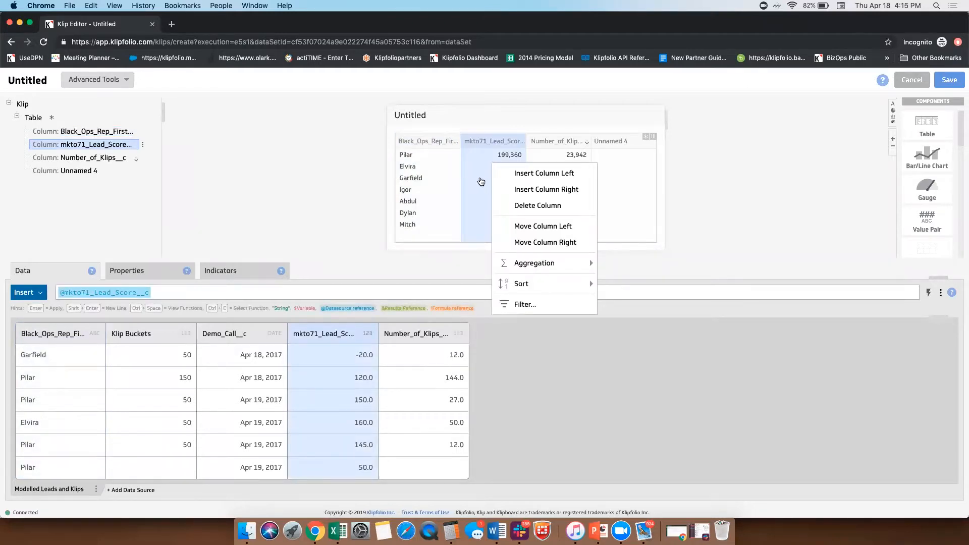
pyautogui.click(423, 187)
pyautogui.rightClick(423, 185)
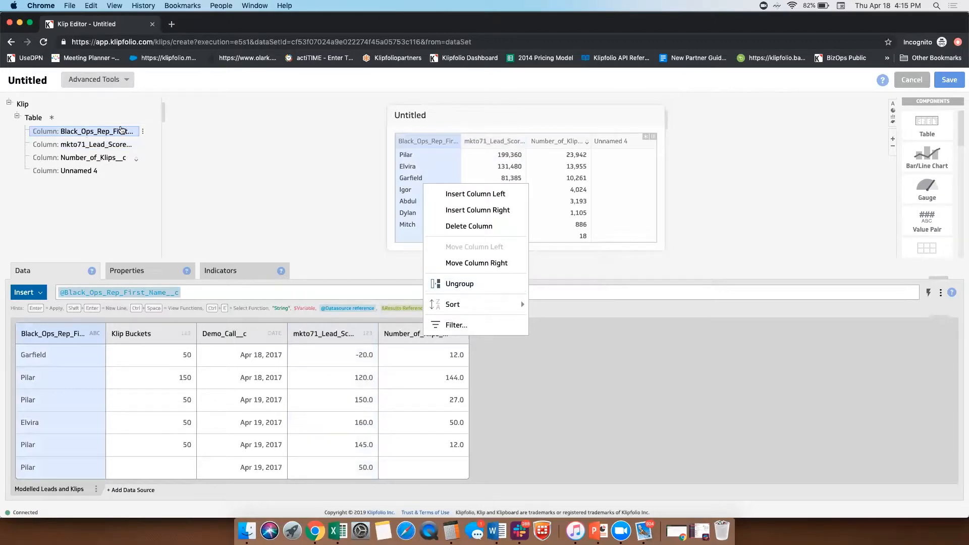
pyautogui.rightClick(115, 130)
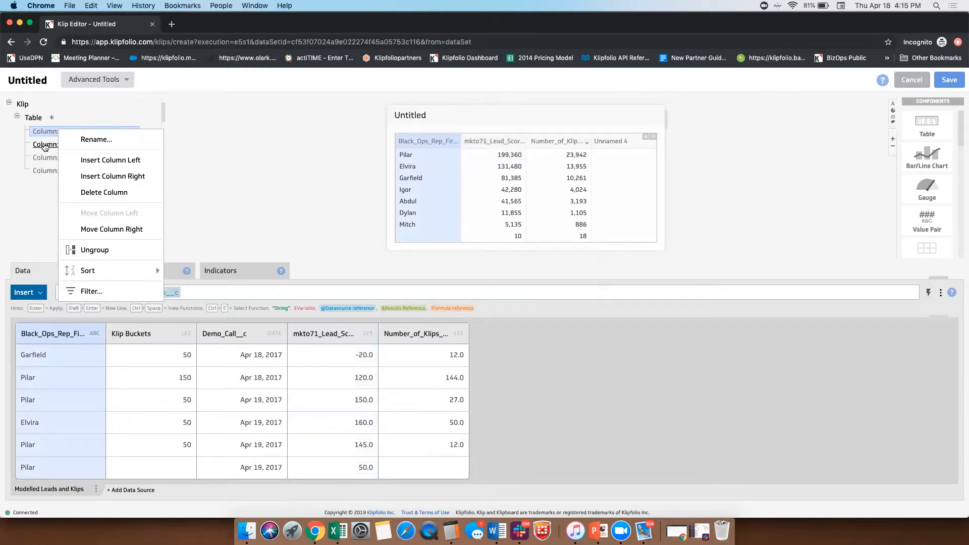
pyautogui.rightClick(51, 146)
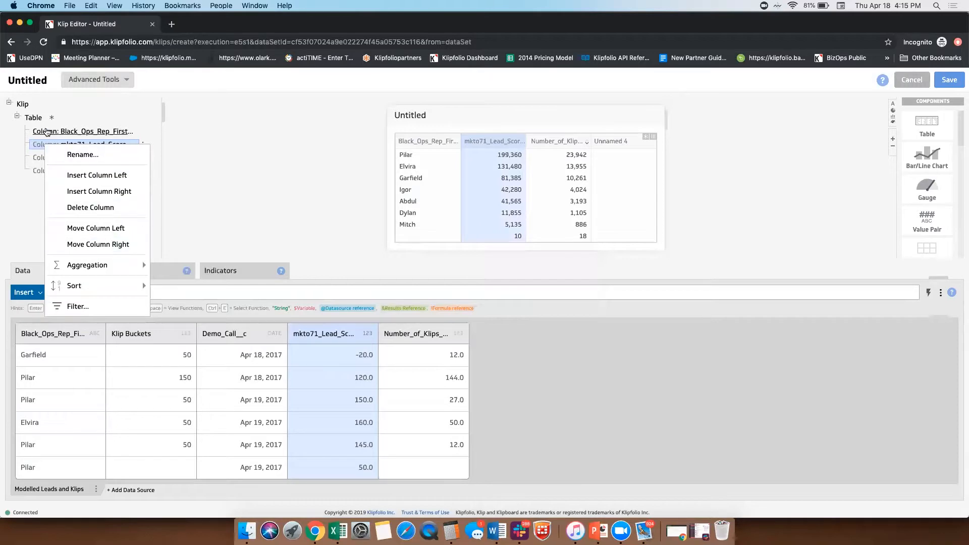
pyautogui.rightClick(46, 133)
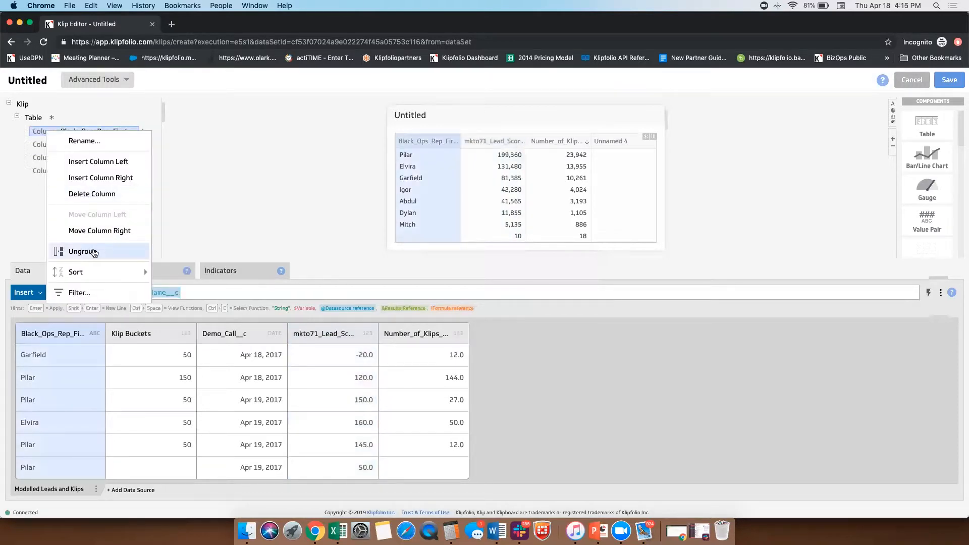
pyautogui.moveTo(101, 277)
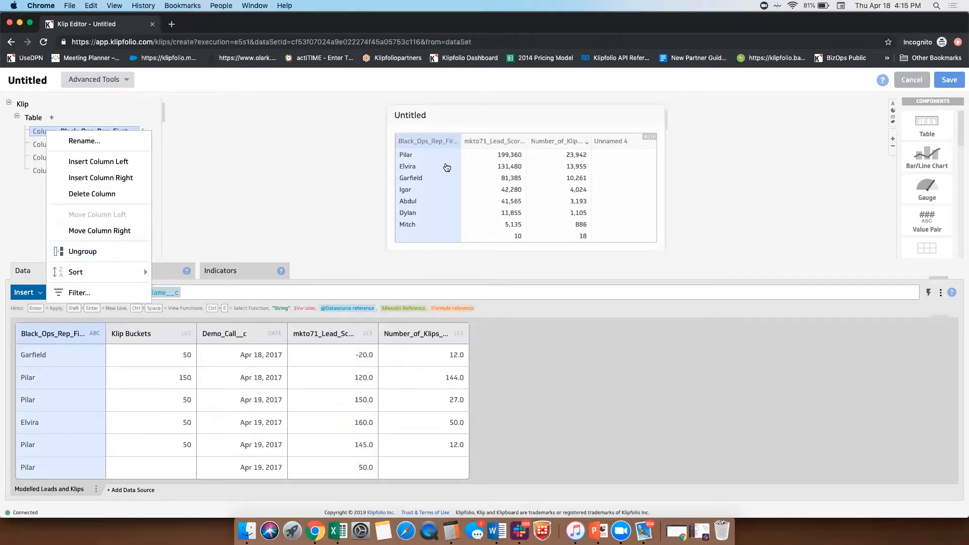
# Step: Set the aggregation of the table's mkto71_Lead_Score__c column to Average
pyautogui.click(501, 183)
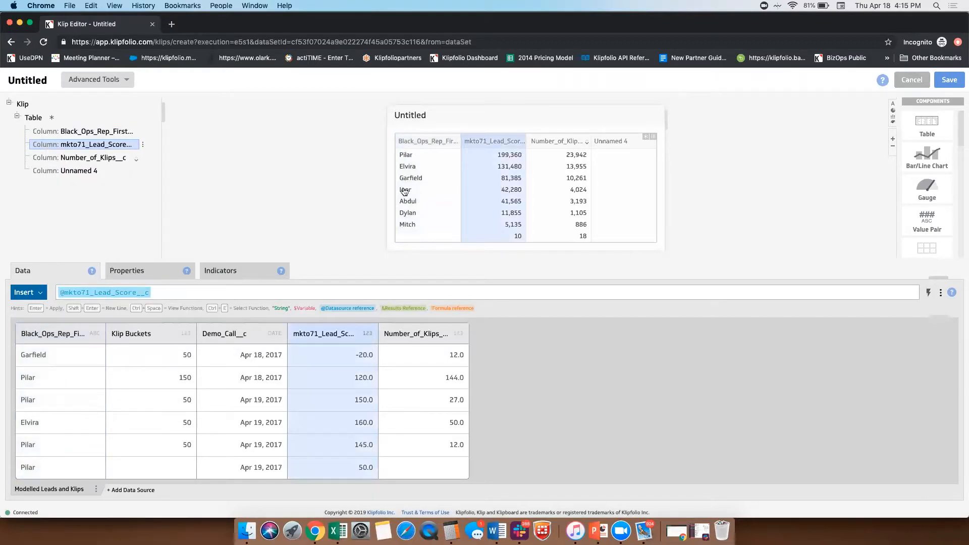
pyautogui.rightClick(490, 184)
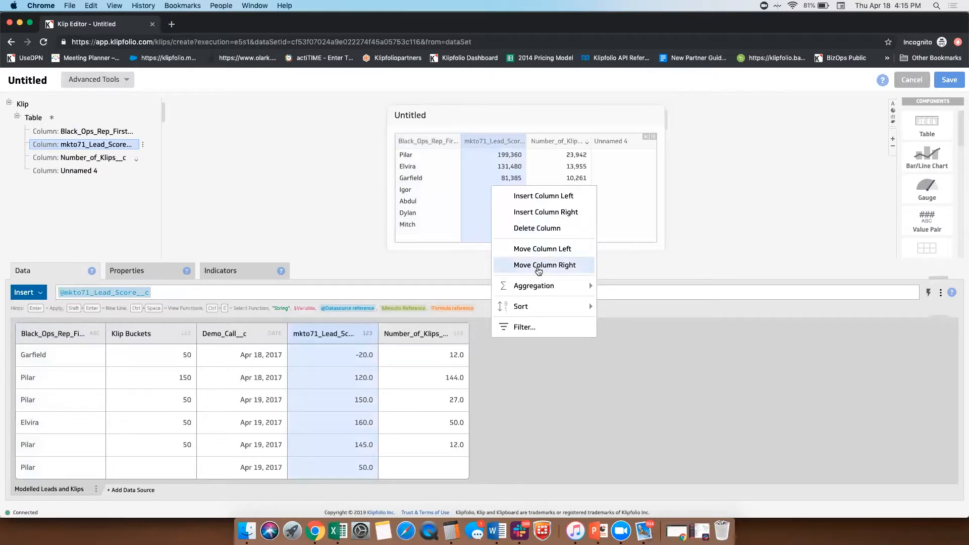
pyautogui.moveTo(551, 292)
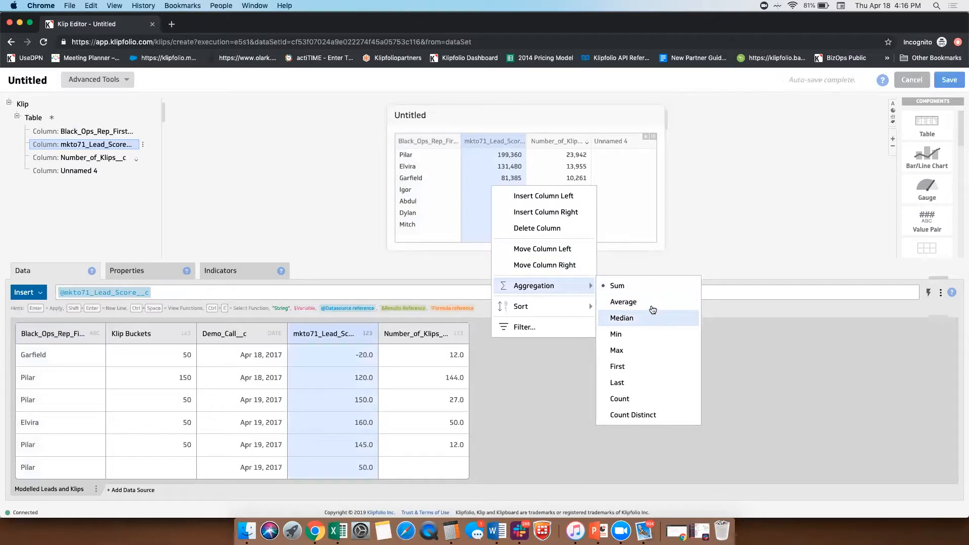
pyautogui.click(653, 312)
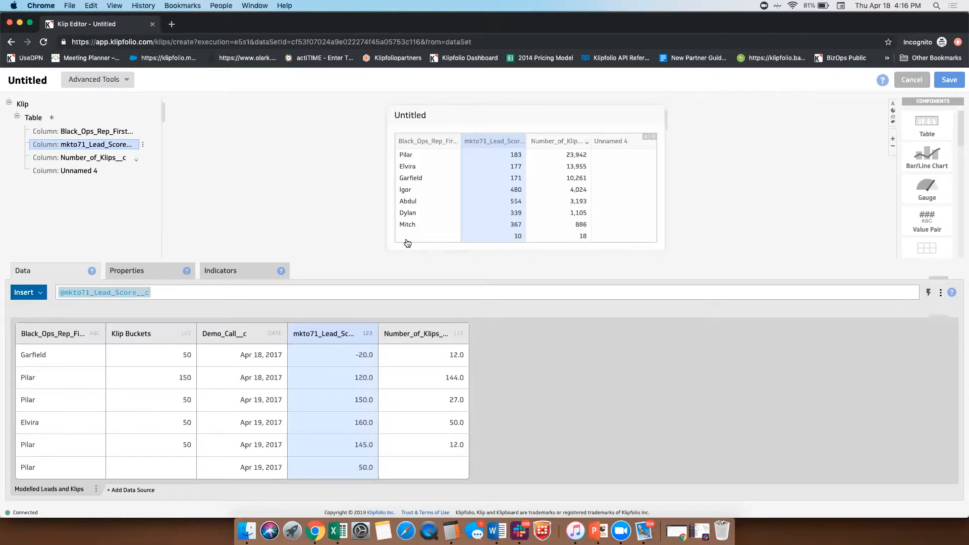
# Step: Filter the table's Black_Ops_Rep_First_Name__c column by member to exclude only the [Blank] value
pyautogui.rightClick(433, 195)
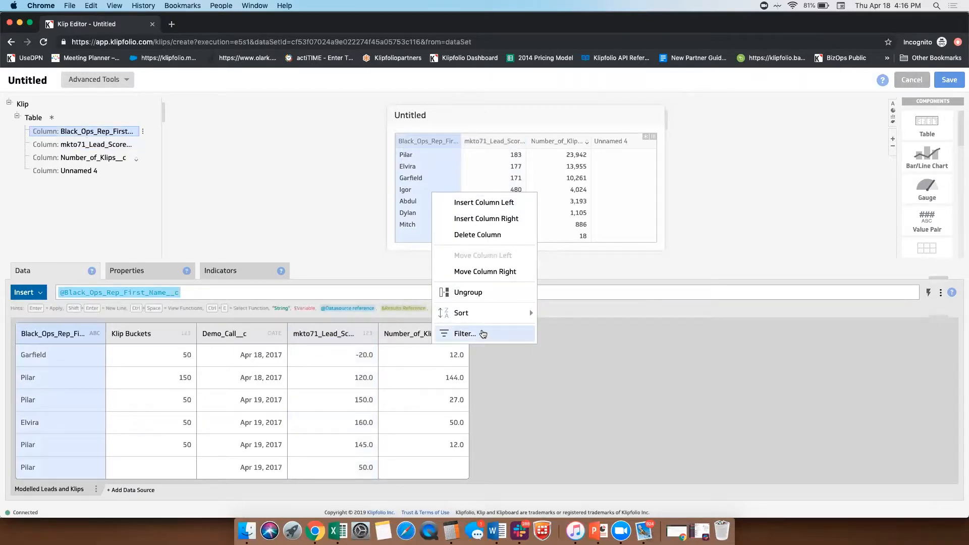
pyautogui.click(465, 334)
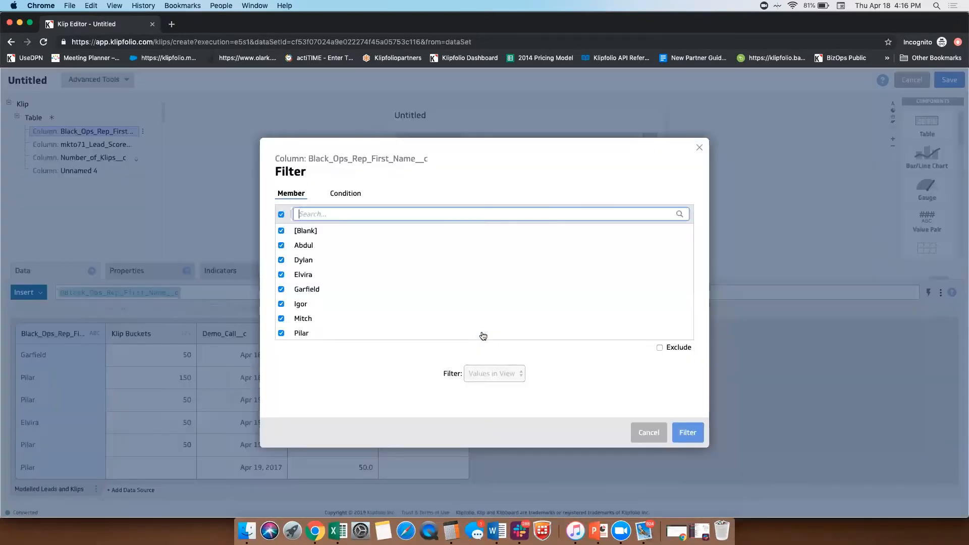
pyautogui.click(281, 215)
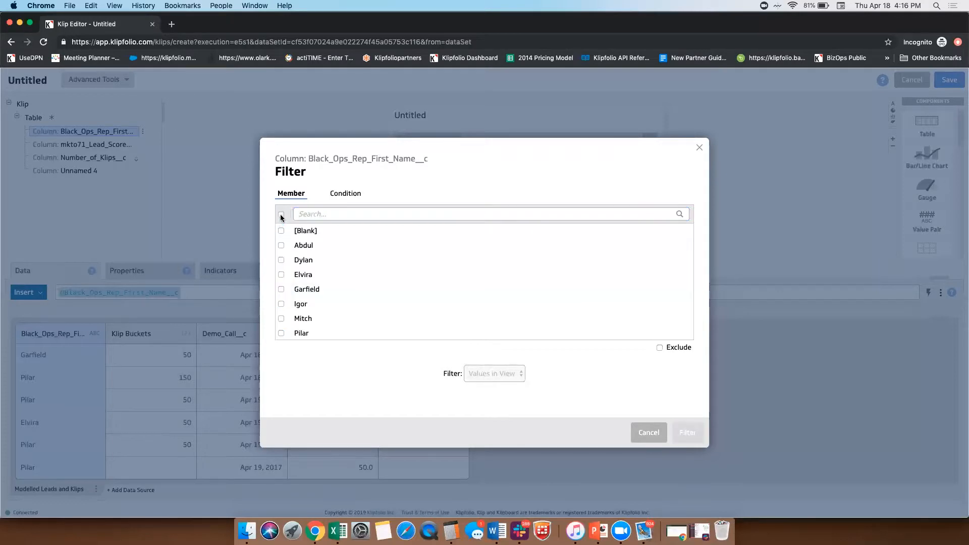
pyautogui.click(281, 231)
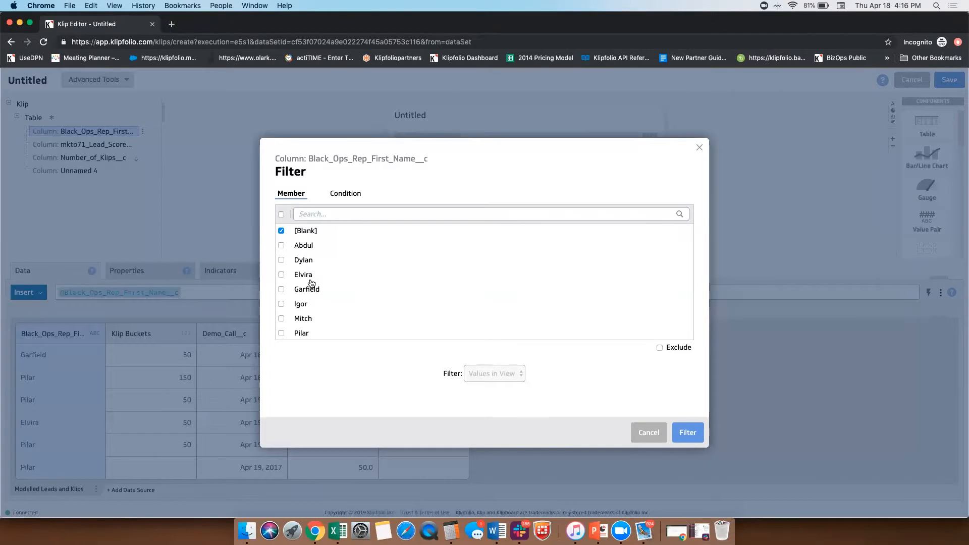
pyautogui.click(281, 275)
pyautogui.click(281, 275)
pyautogui.click(660, 347)
pyautogui.scroll(-1, 352, 305)
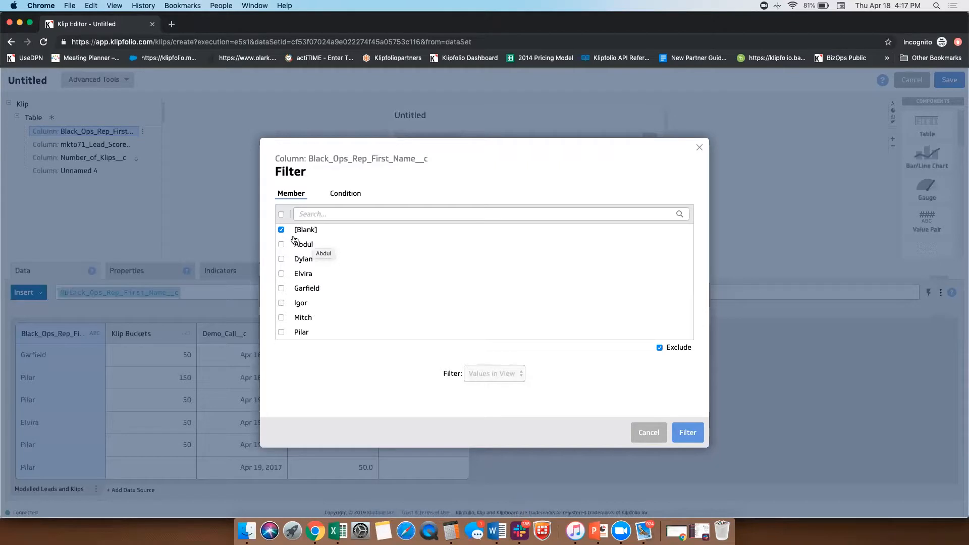
pyautogui.moveTo(317, 232); pyautogui.dragTo(294, 233)
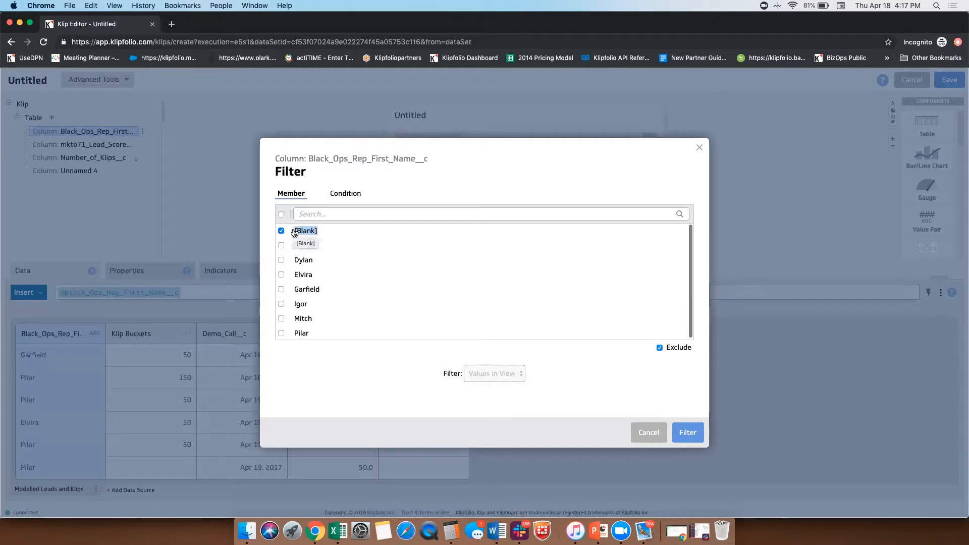
pyautogui.click(357, 317)
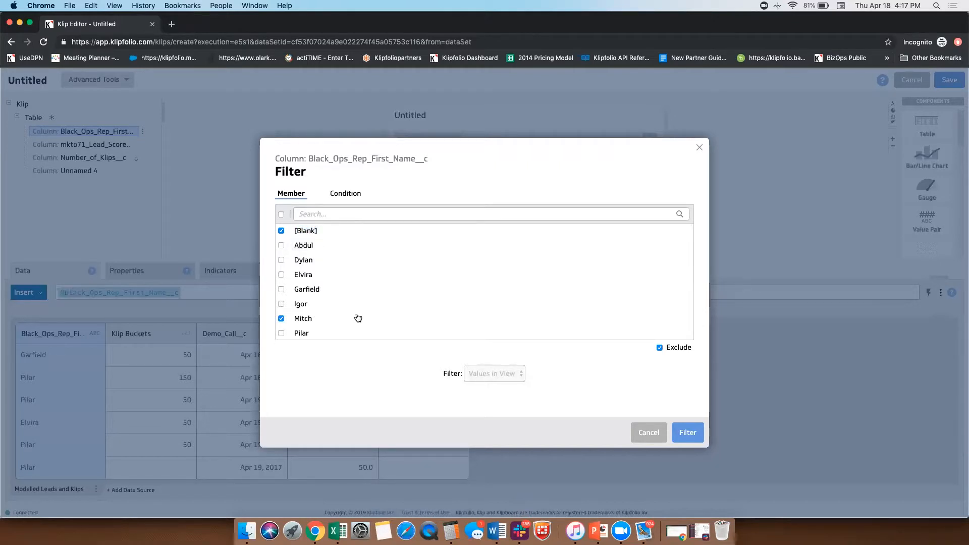
pyautogui.click(360, 326)
pyautogui.click(691, 433)
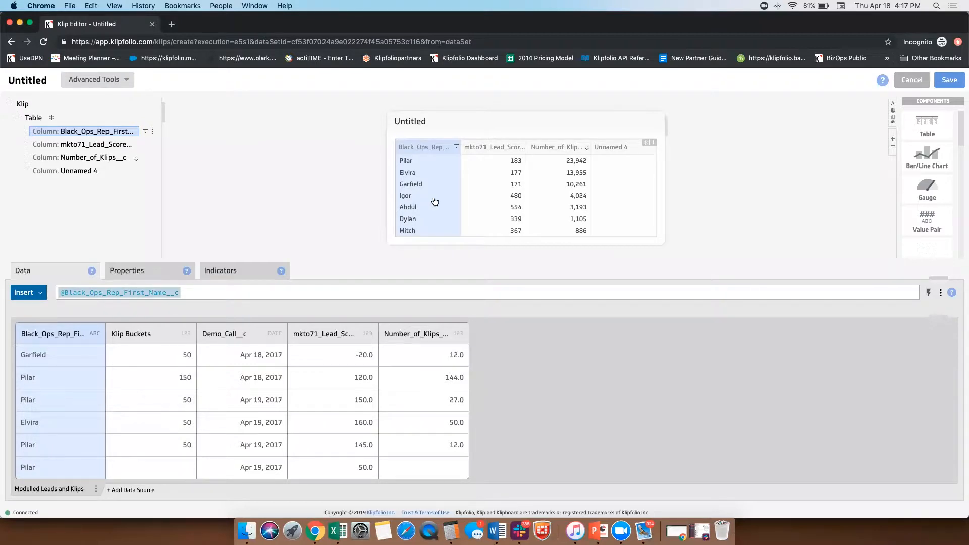
# Step: Delete the empty fourth column from the table
pyautogui.click(627, 183)
pyautogui.rightClick(628, 183)
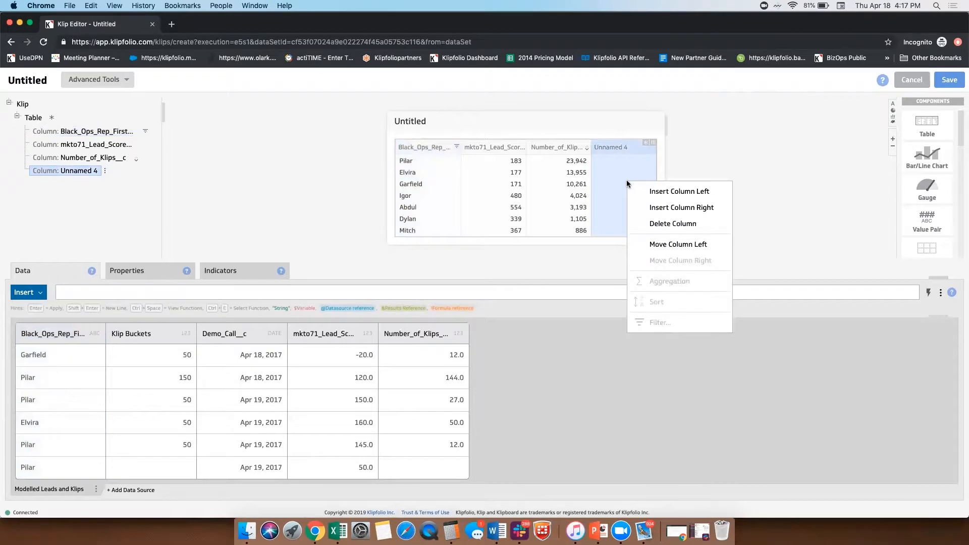
pyautogui.click(672, 224)
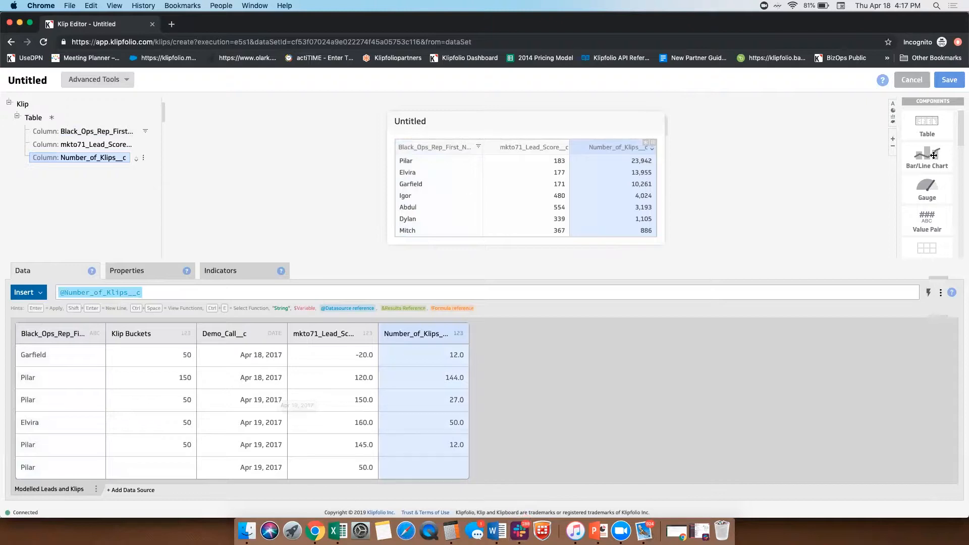
# Step: Add a Bar/Line Chart component to the Klip above the table
pyautogui.moveTo(924, 157); pyautogui.dragTo(626, 158)
pyautogui.scroll(-4, 657, 212)
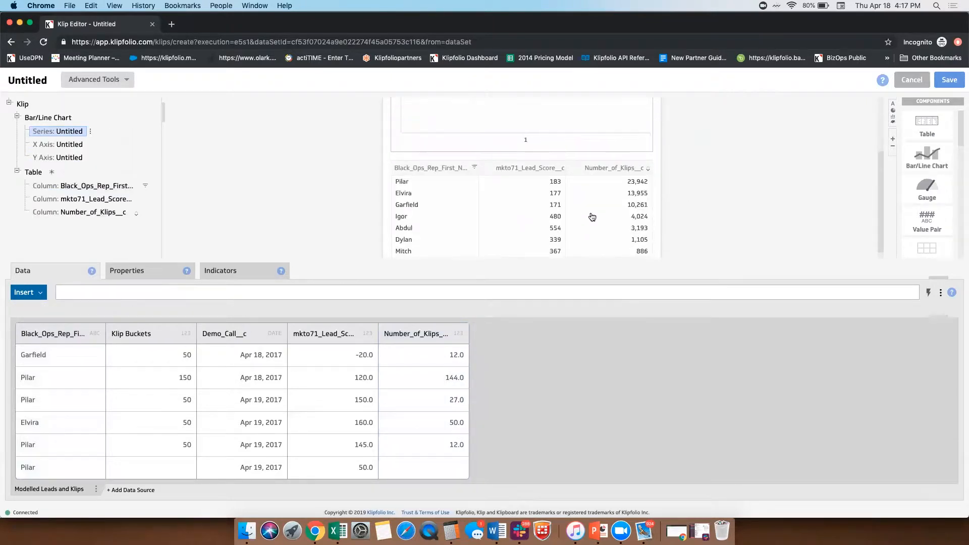
pyautogui.scroll(3, 656, 182)
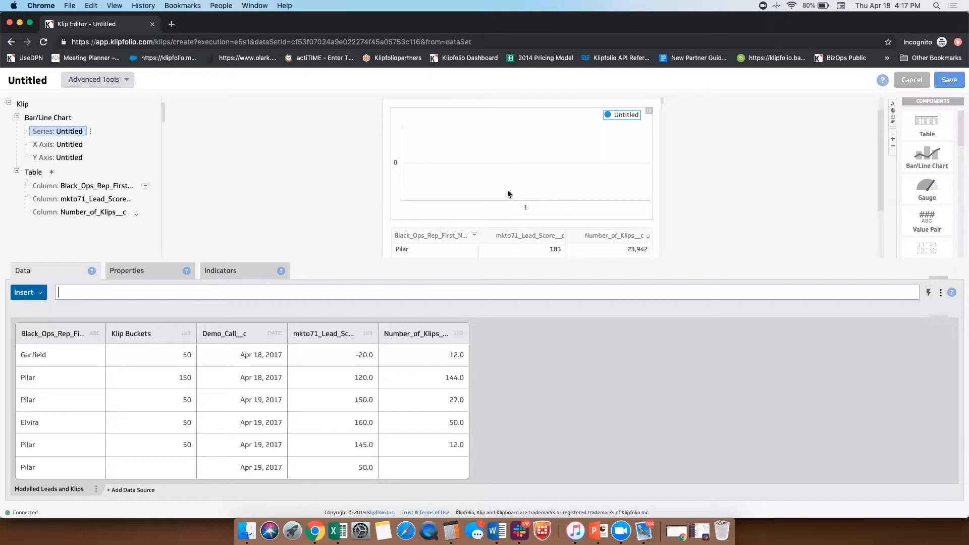
pyautogui.scroll(1, 507, 191)
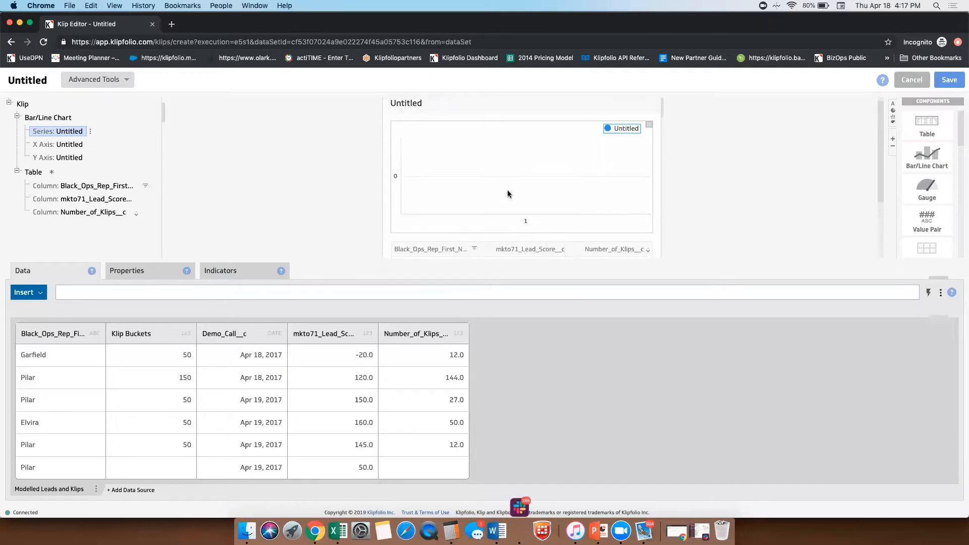
# Step: Fill the chart's X axis with the Demo_Call__c data and evaluate the formula to review its dates for repeats
pyautogui.click(63, 145)
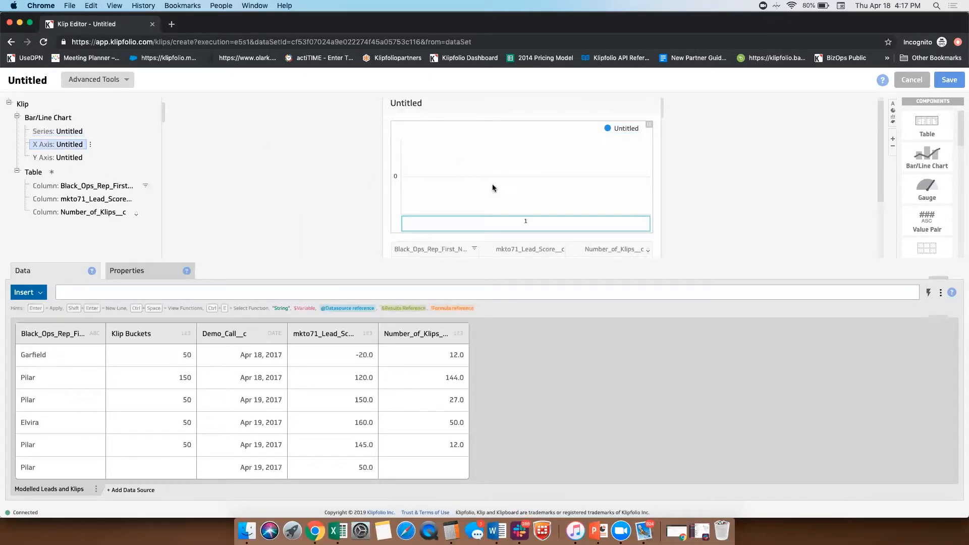
pyautogui.click(256, 330)
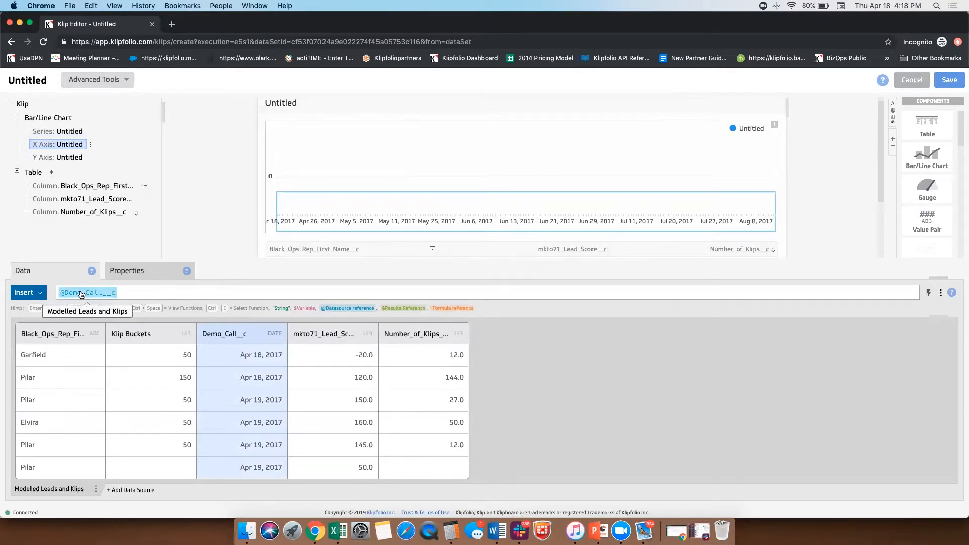
pyautogui.click(929, 296)
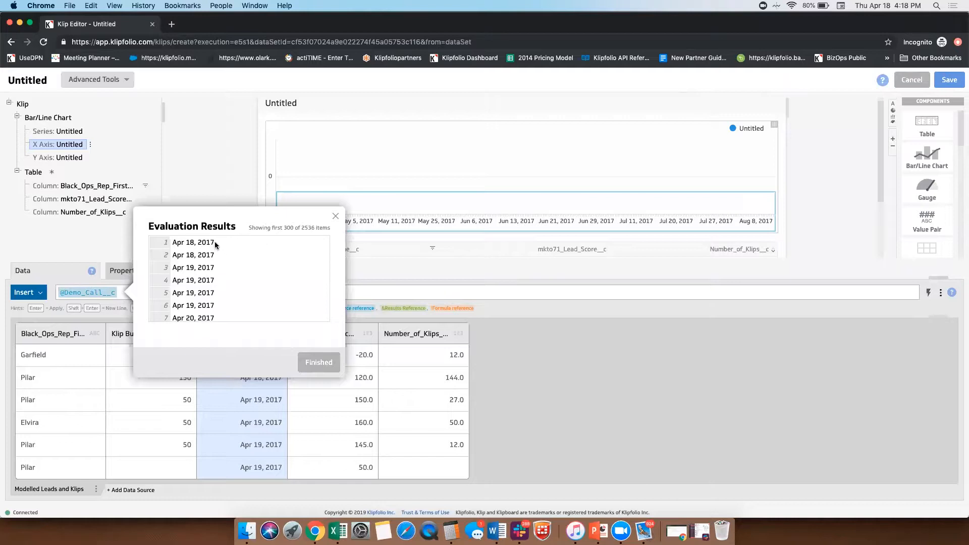
pyautogui.moveTo(330, 227); pyautogui.dragTo(301, 227)
pyautogui.click(309, 234)
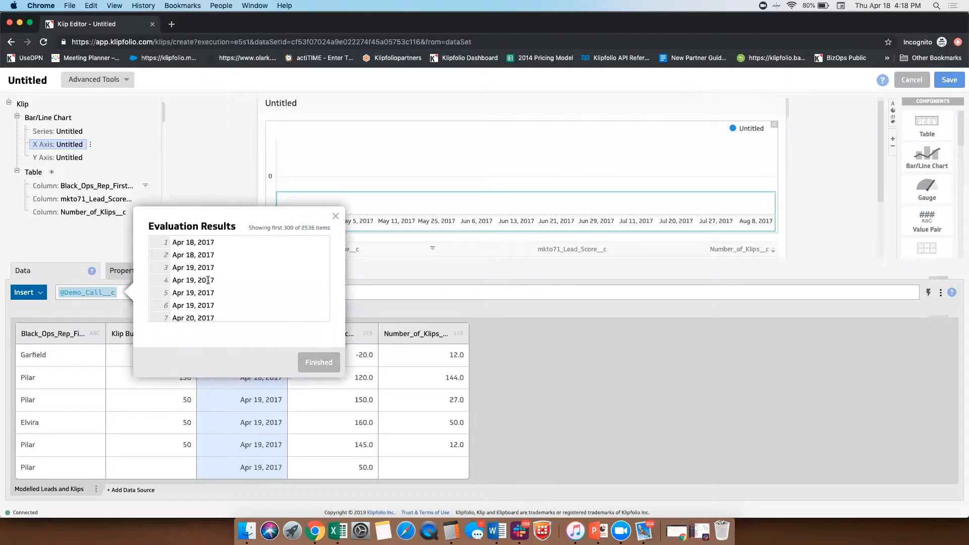
pyautogui.moveTo(172, 242); pyautogui.dragTo(219, 256)
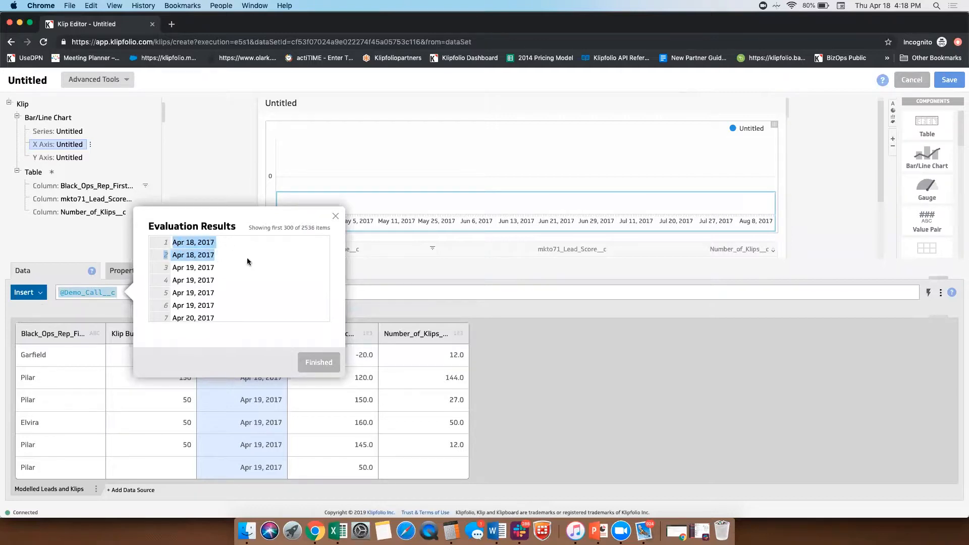
pyautogui.moveTo(214, 305); pyautogui.dragTo(166, 269)
pyautogui.click(268, 281)
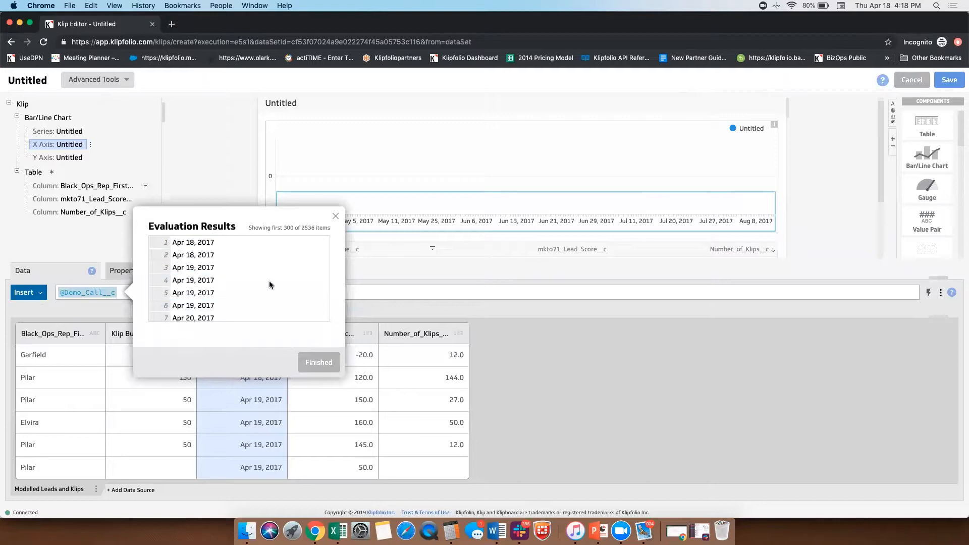
pyautogui.click(314, 363)
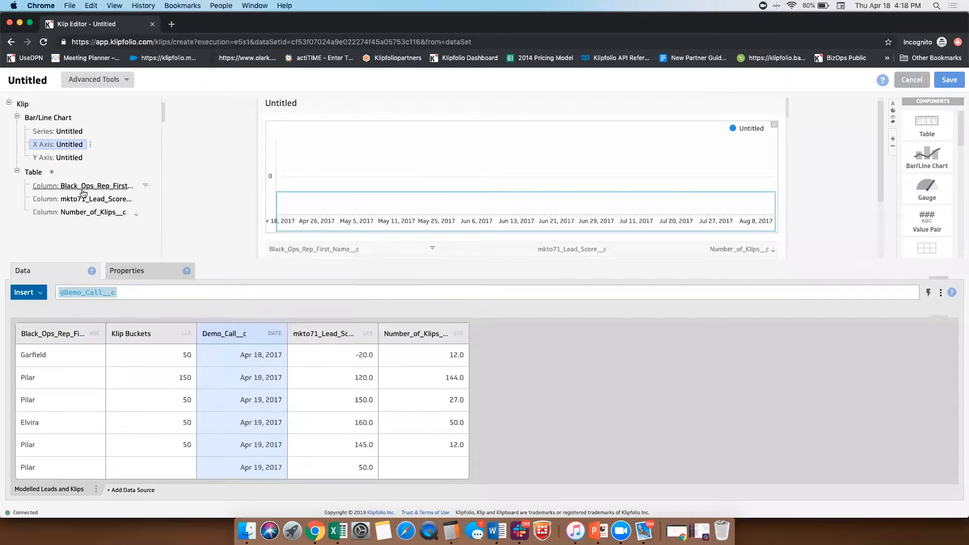
# Step: Group the chart's X axis so that repeated Demo_Call__c dates are combined
pyautogui.rightClick(60, 146)
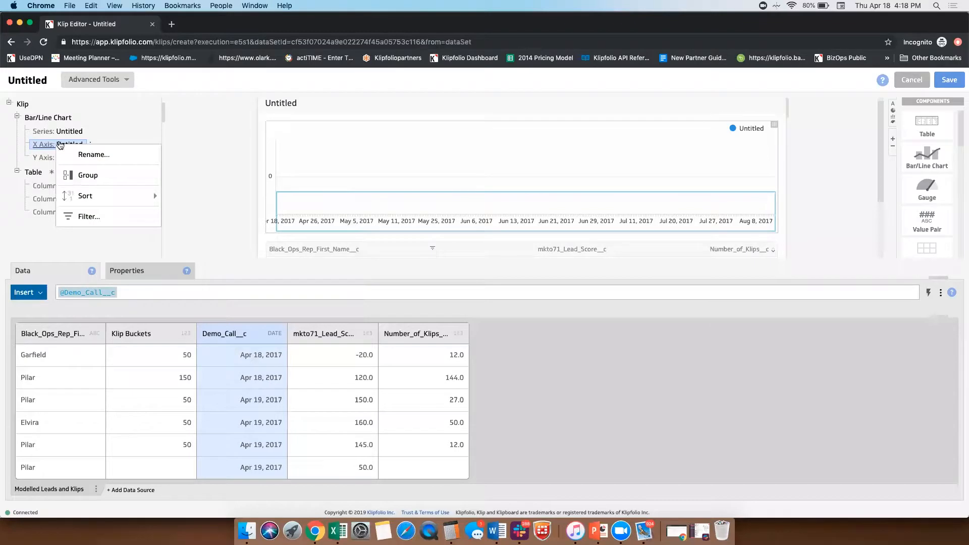
pyautogui.click(100, 182)
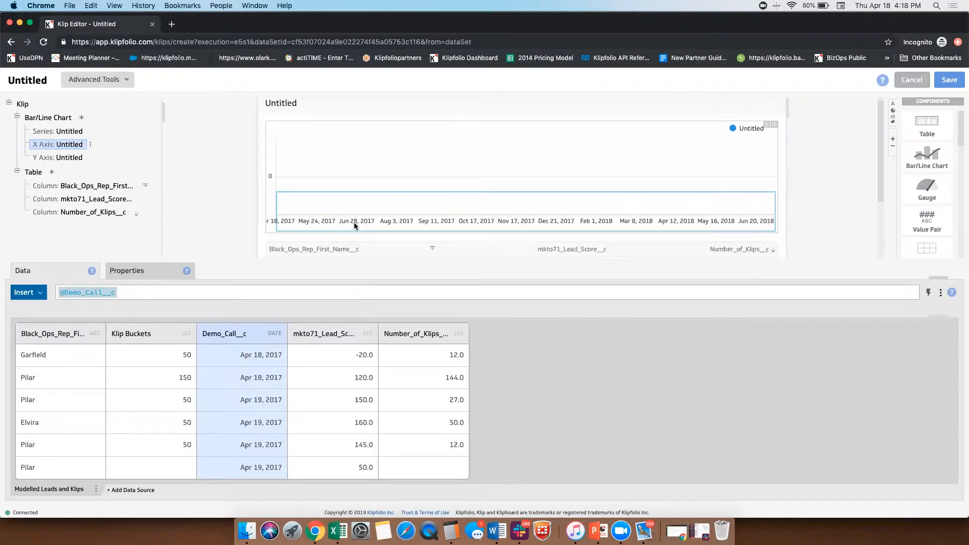
# Step: Examine the full list of date members in the X axis filter, loading all remaining entries, and leave without applying a filter
pyautogui.click(90, 145)
pyautogui.click(93, 216)
pyautogui.click(282, 214)
pyautogui.scroll(-3, 373, 305)
pyautogui.scroll(-15, 374, 306)
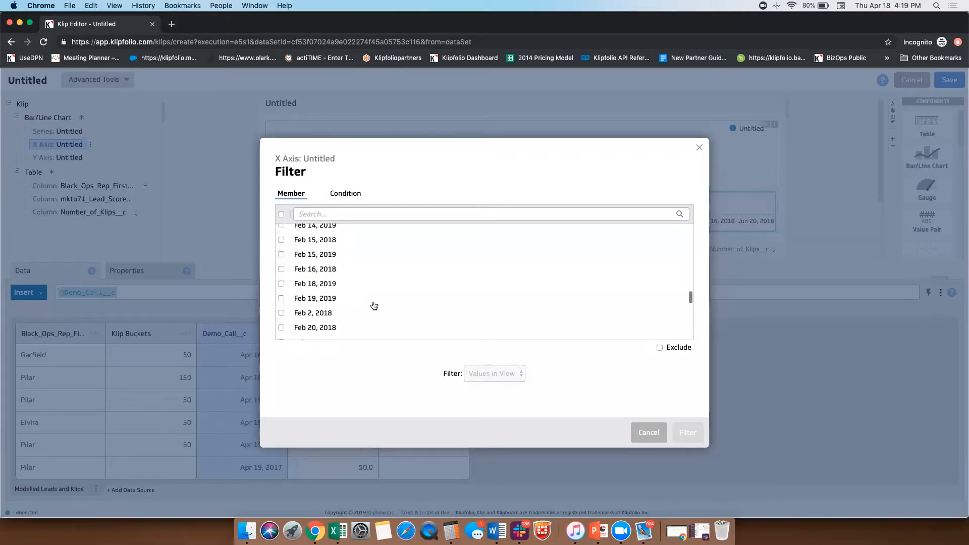
pyautogui.scroll(-5, 375, 306)
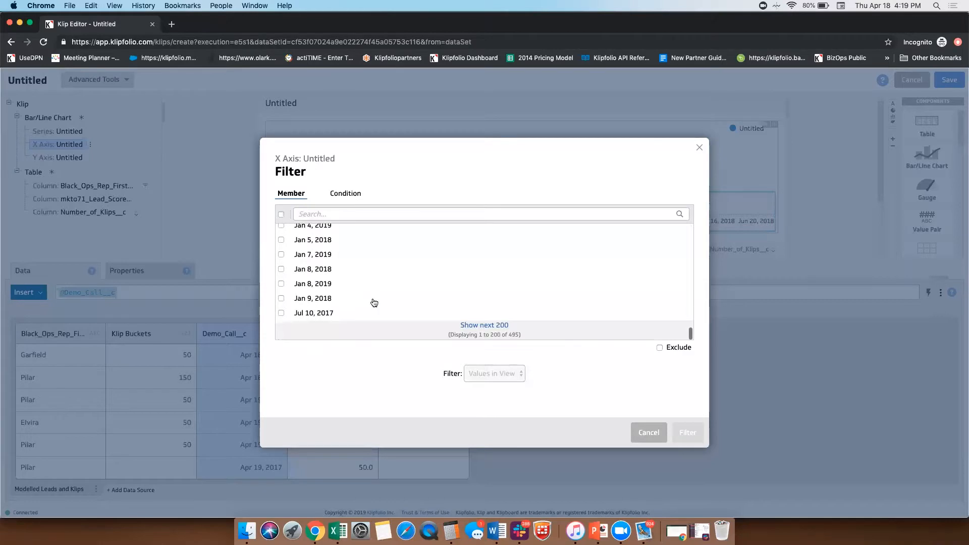
pyautogui.click(477, 325)
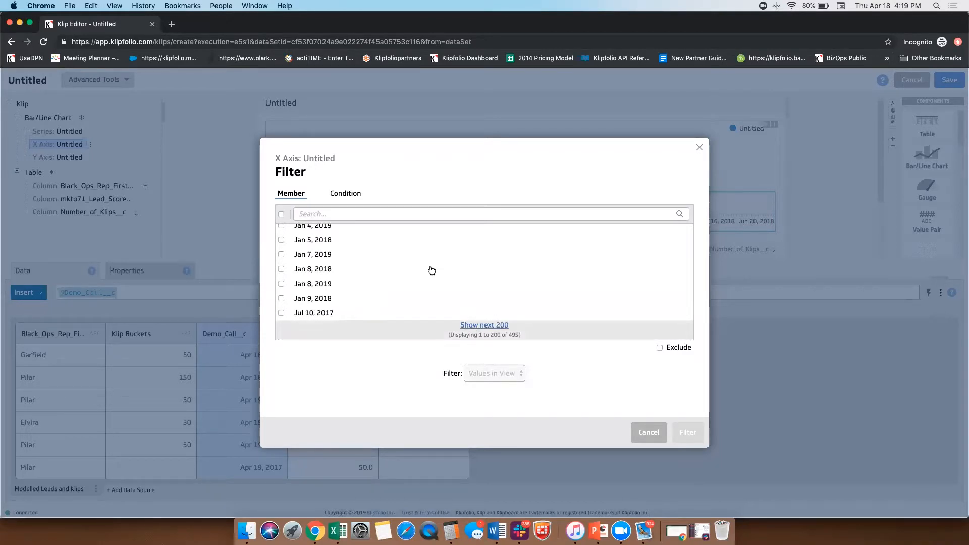
pyautogui.scroll(-5, 431, 270)
pyautogui.scroll(-10, 431, 271)
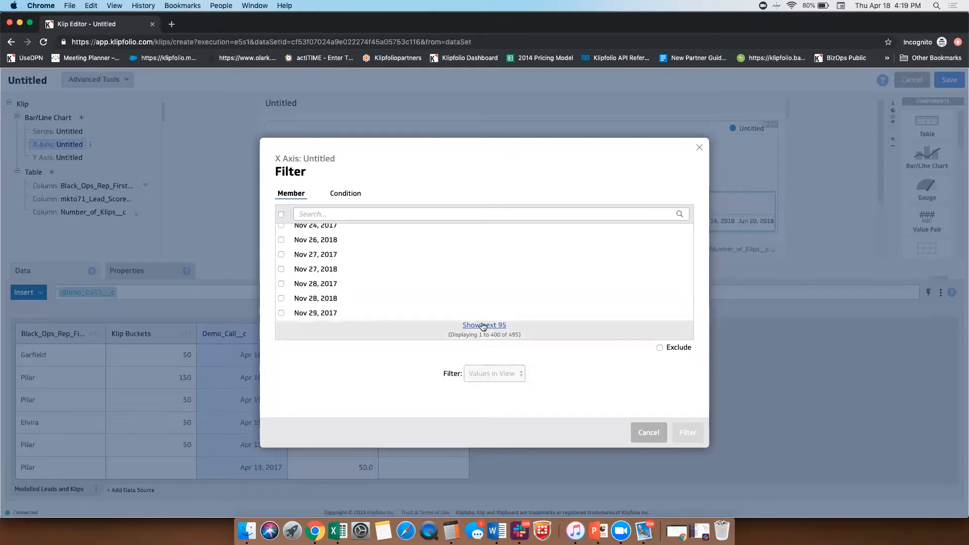
pyautogui.scroll(-15, 417, 292)
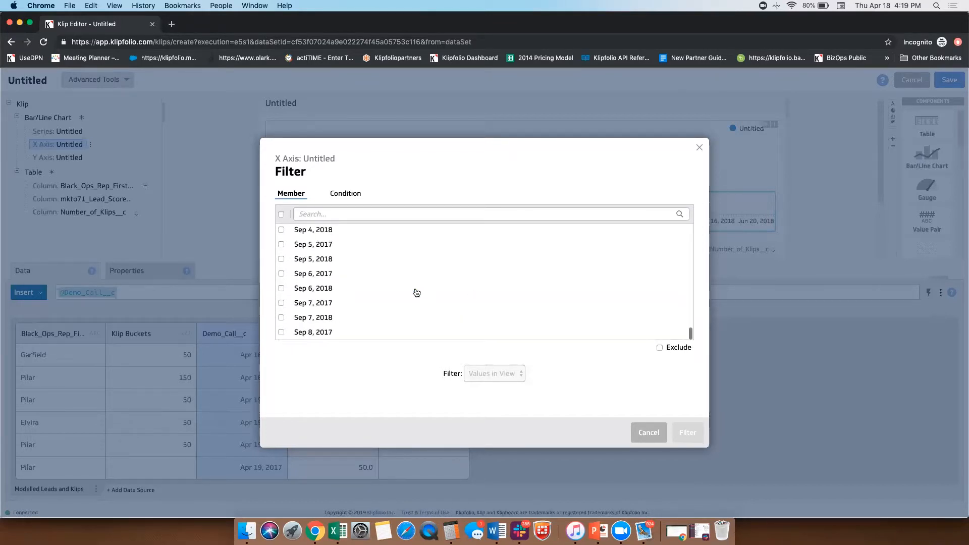
pyautogui.scroll(20, 416, 293)
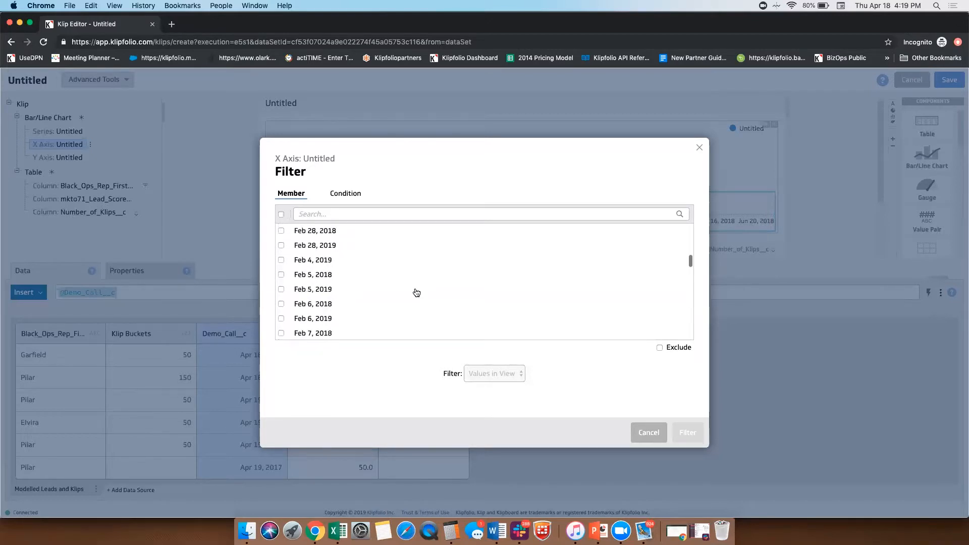
pyautogui.scroll(3, 417, 293)
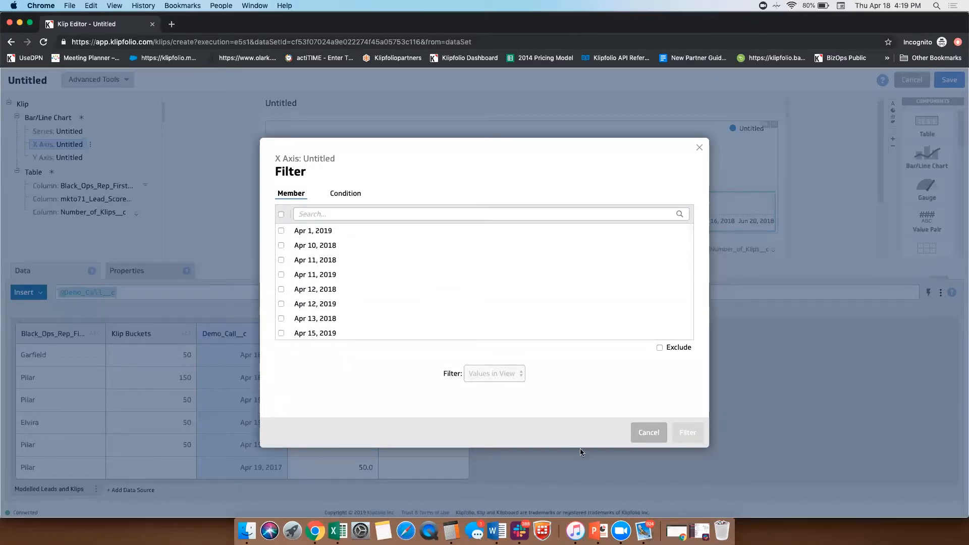
pyautogui.click(648, 432)
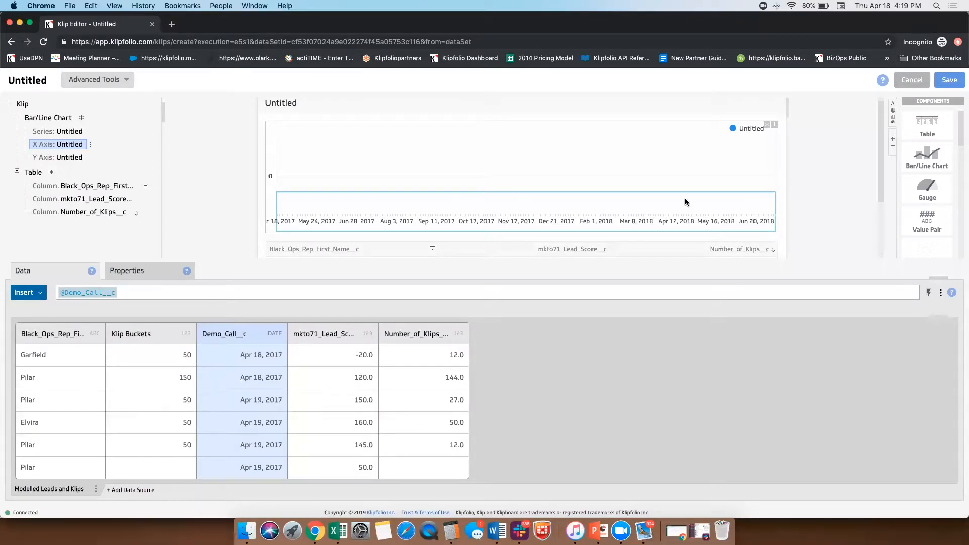
# Step: Fill the chart's series with the Number_of_Klips__c data and widen the Klip preview
pyautogui.click(72, 132)
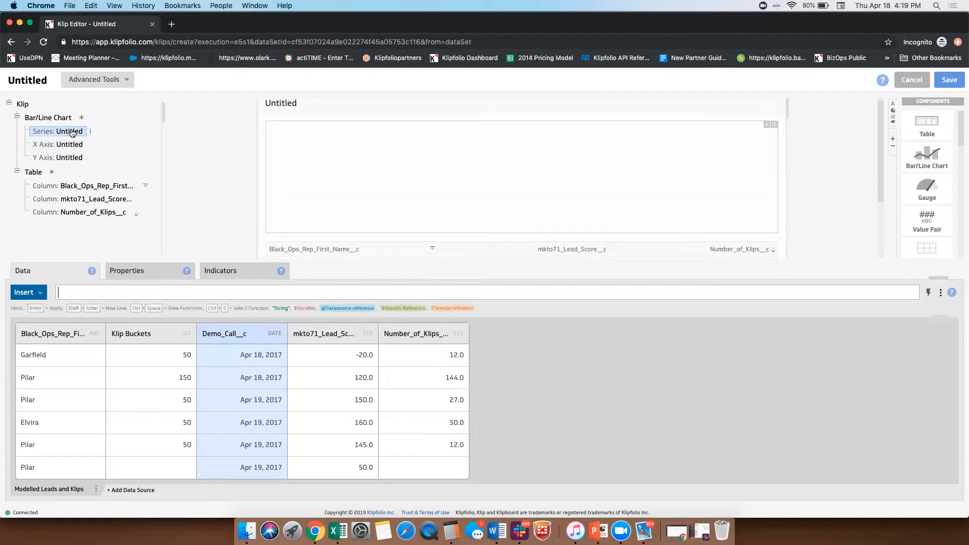
pyautogui.click(447, 331)
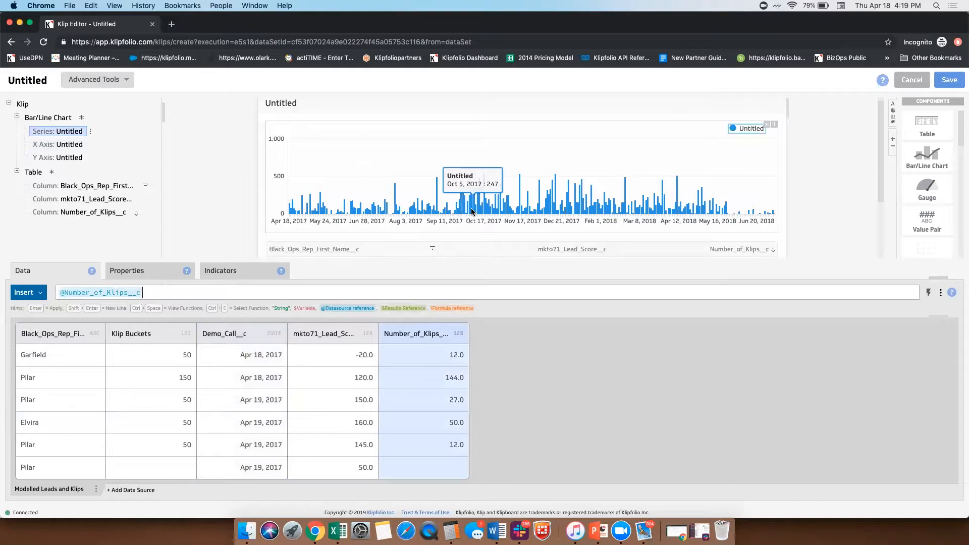
pyautogui.moveTo(791, 176); pyautogui.dragTo(854, 175)
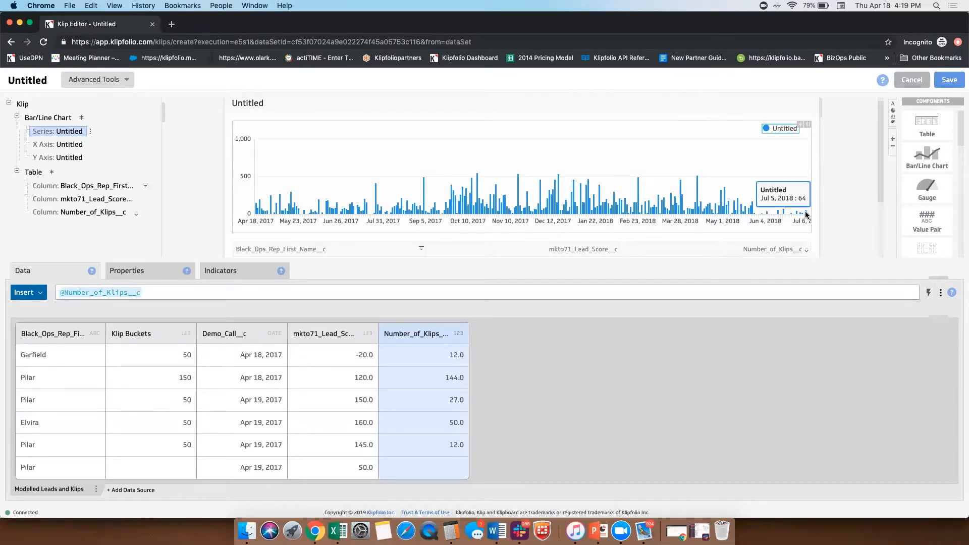
pyautogui.scroll(-3, 238, 420)
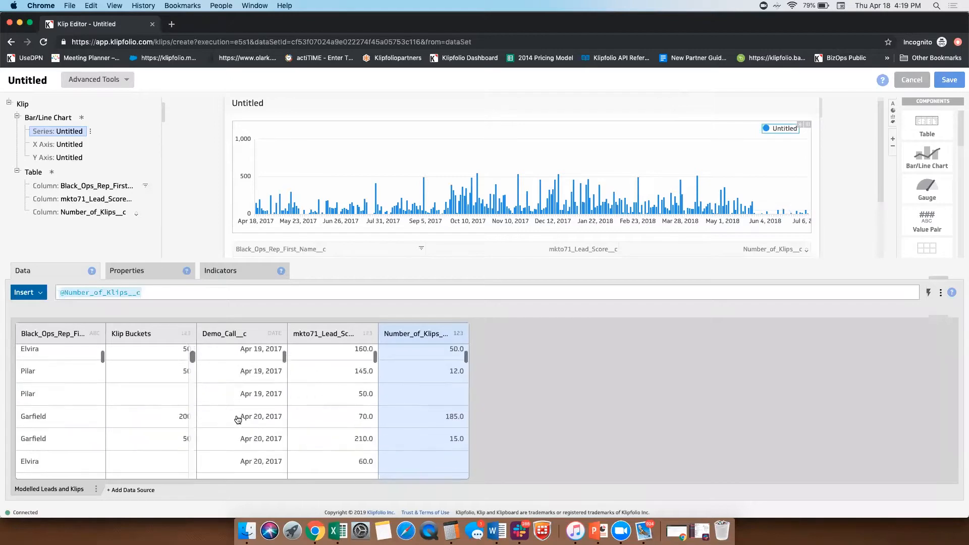
pyautogui.scroll(3, 237, 420)
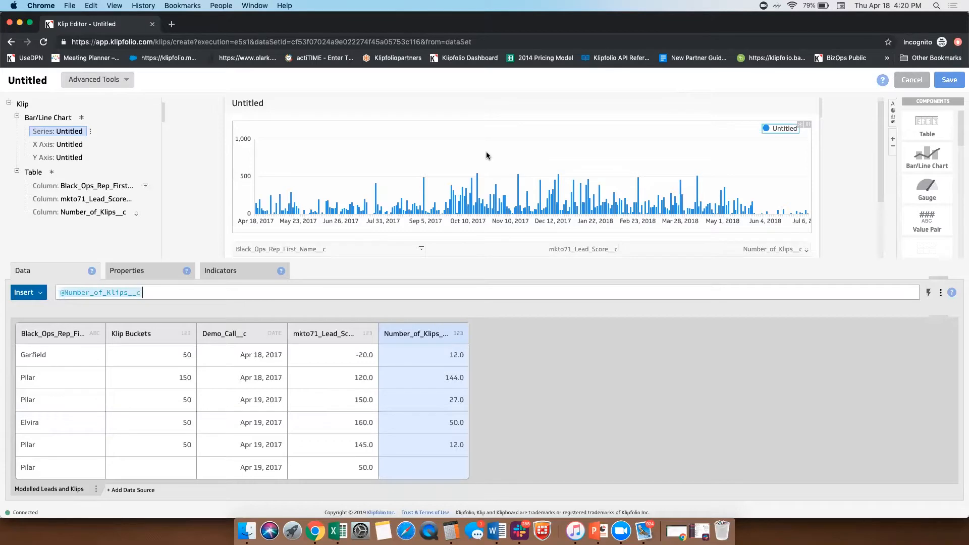
pyautogui.click(71, 145)
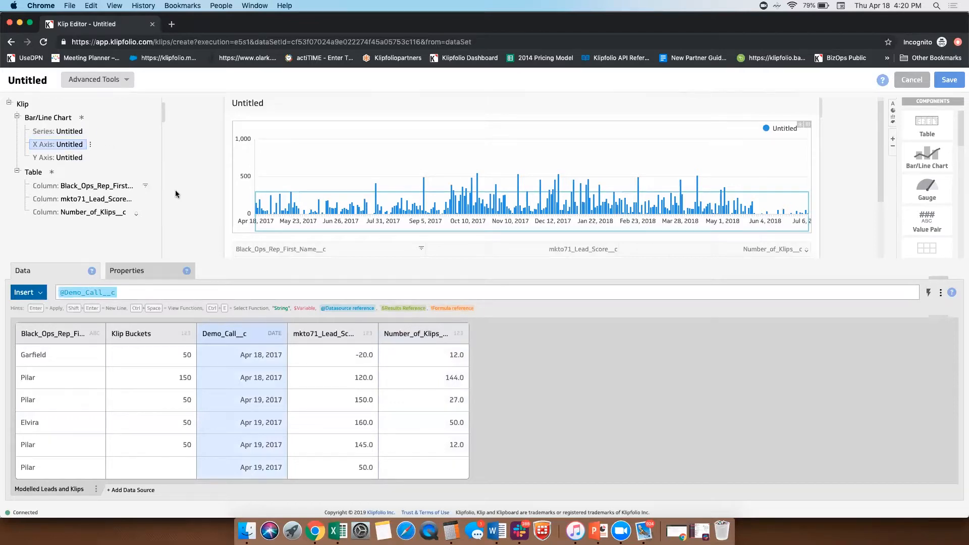
pyautogui.scroll(-3, 333, 217)
pyautogui.click(339, 217)
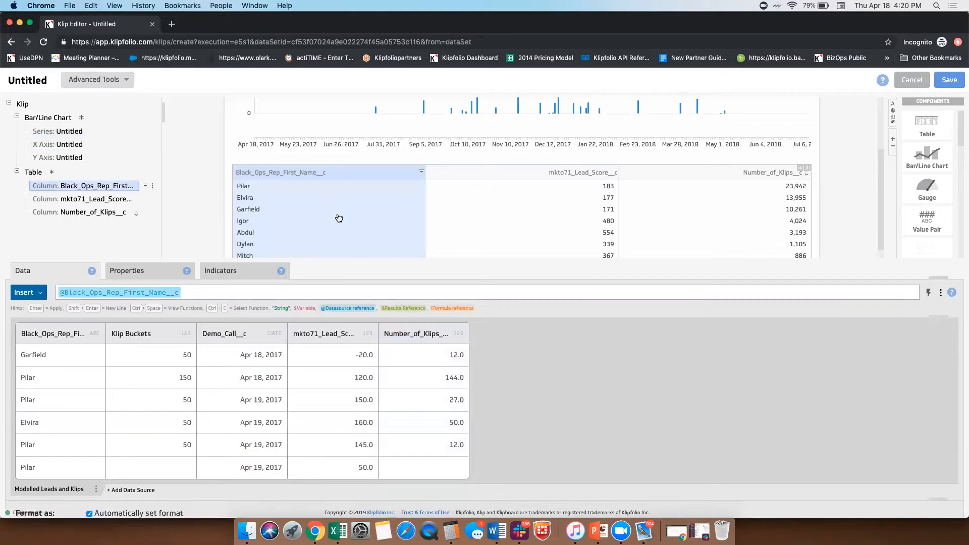
pyautogui.scroll(5, 337, 215)
# Step: Set the label angle of the chart's X axis to the upward diagonal option
pyautogui.click(71, 145)
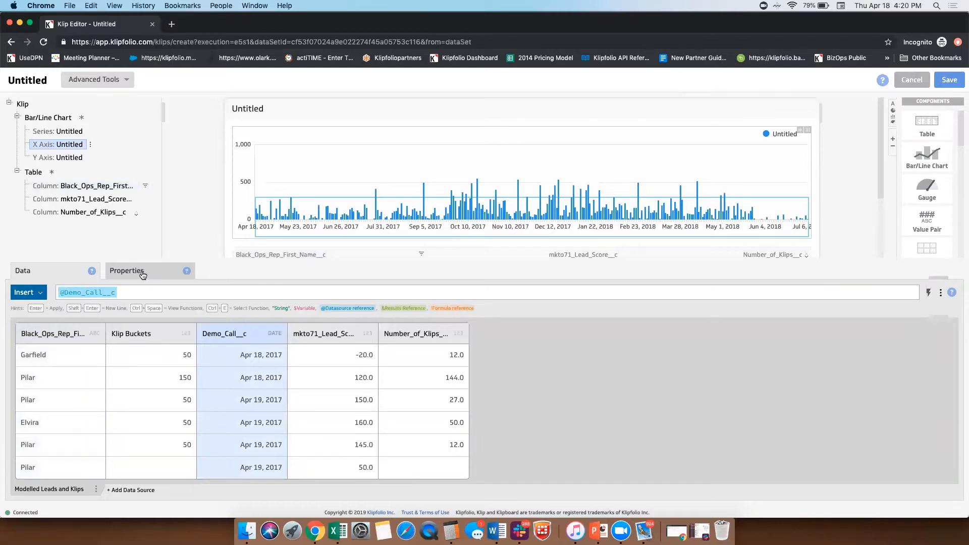
pyautogui.click(143, 275)
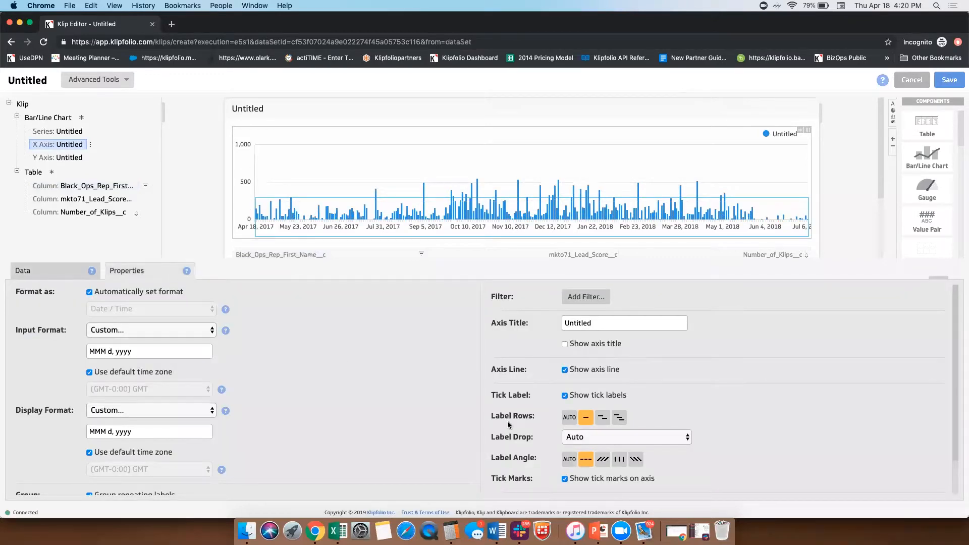
pyautogui.click(603, 460)
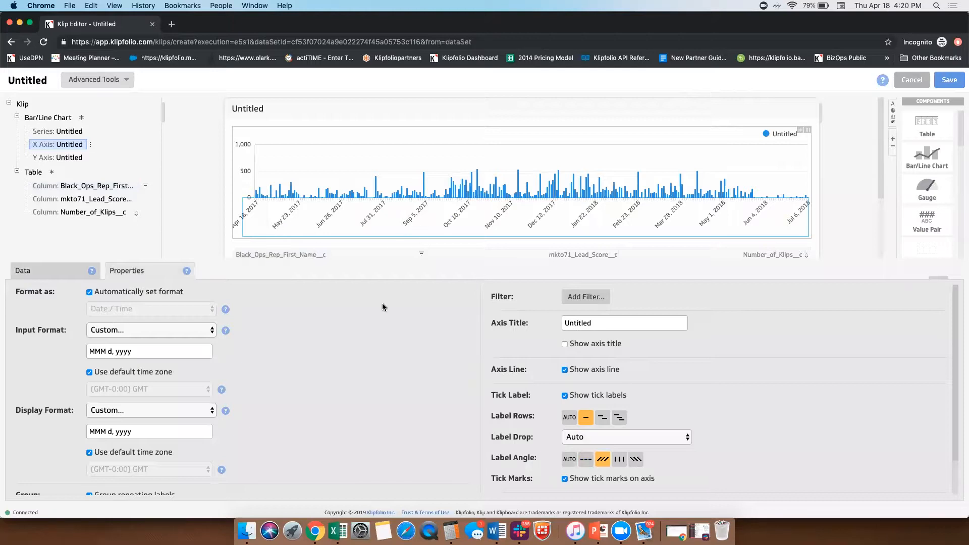
# Step: Try Demo Call as the X axis title and clear the title field to leave it blank
pyautogui.doubleClick(576, 324)
pyautogui.write('De')
pyautogui.write('mo Call')
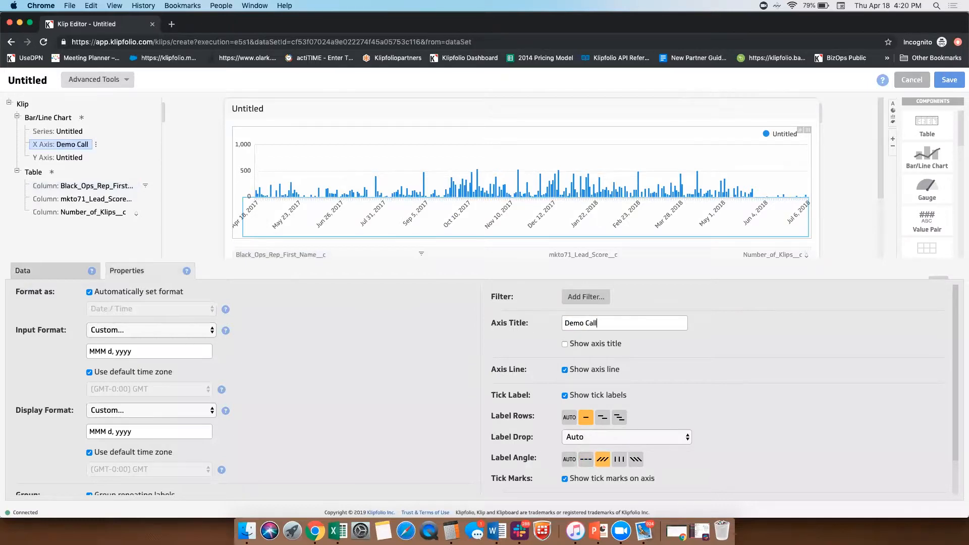
pyautogui.press('BackSpace')
pyautogui.press('BackSpace')
pyautogui.press('BackSpace')
pyautogui.press('BackSpace')
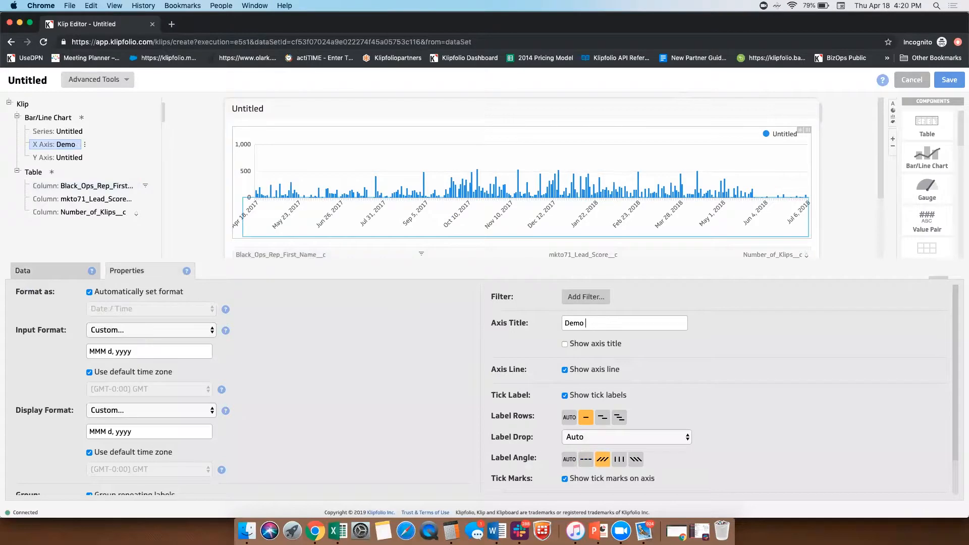
pyautogui.press('BackSpace')
pyautogui.press('BackSpace')
pyautogui.press('BackSpace')
pyautogui.press('BackSpace')
pyautogui.press('BackSpace')
# Step: Set the X axis date display format to the month-and-year style Aug 2016 (MMM yyyy)
pyautogui.click(133, 410)
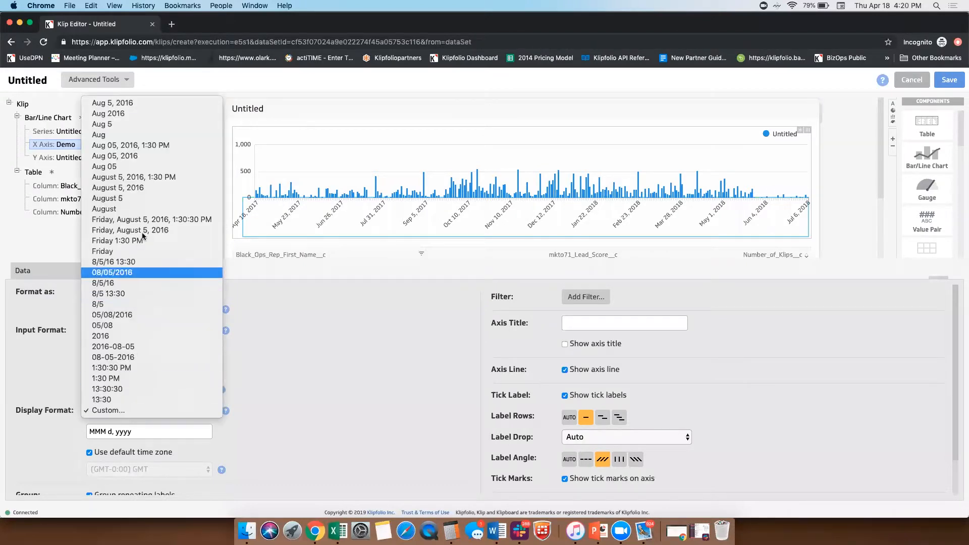
pyautogui.click(145, 112)
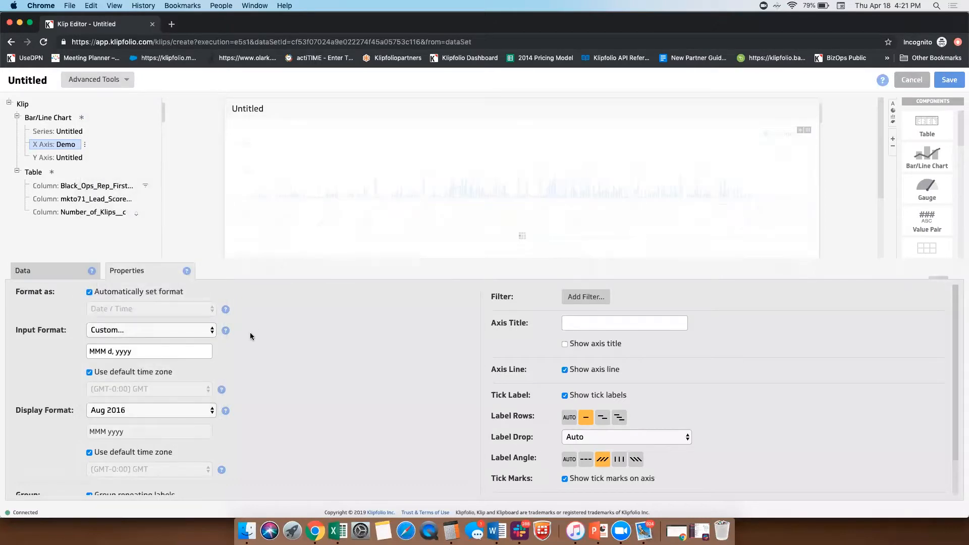
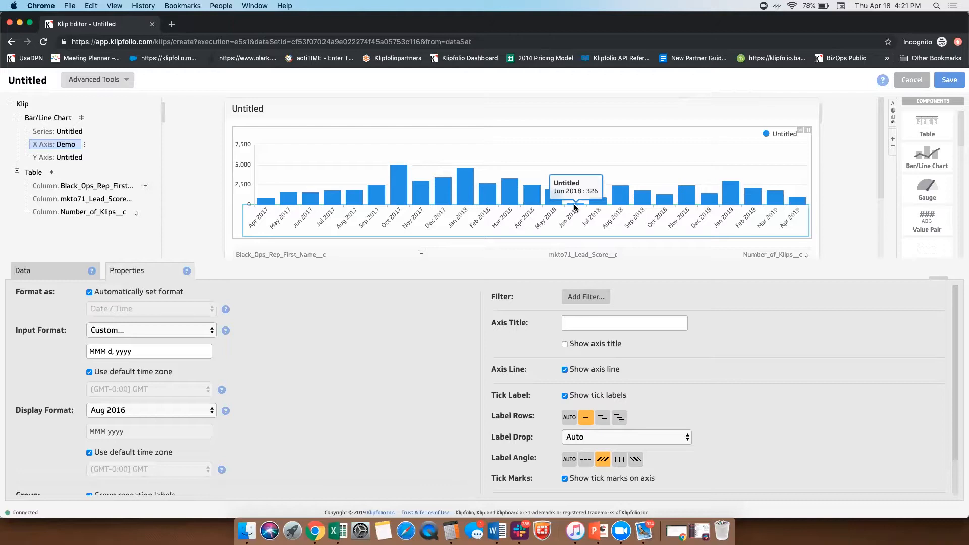
# Step: Set the series label of the bar chart to Number of Klips
pyautogui.click(68, 133)
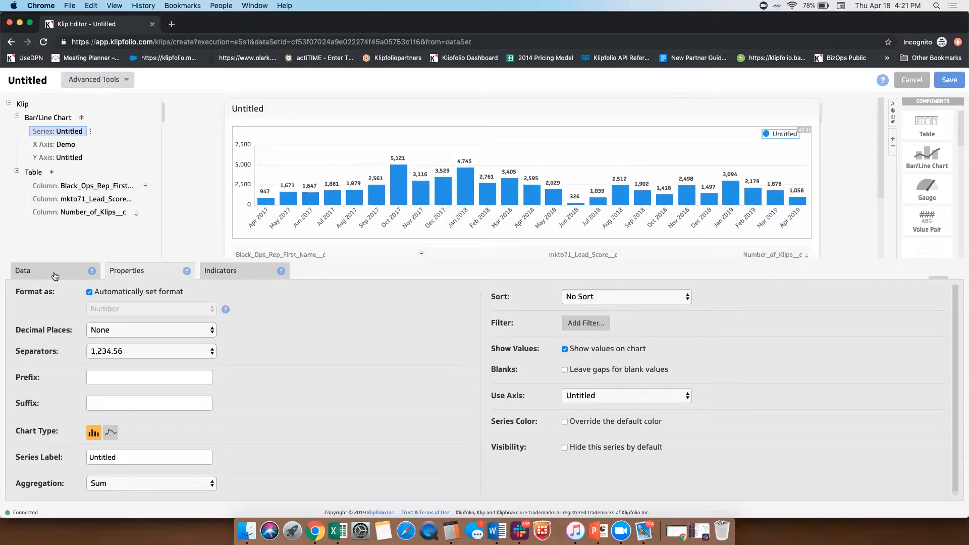
pyautogui.click(54, 276)
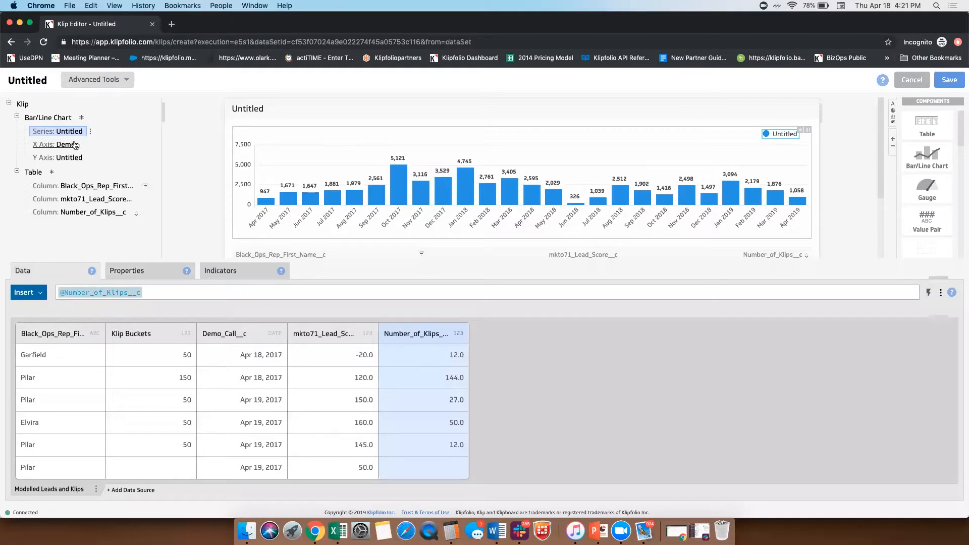
pyautogui.click(145, 272)
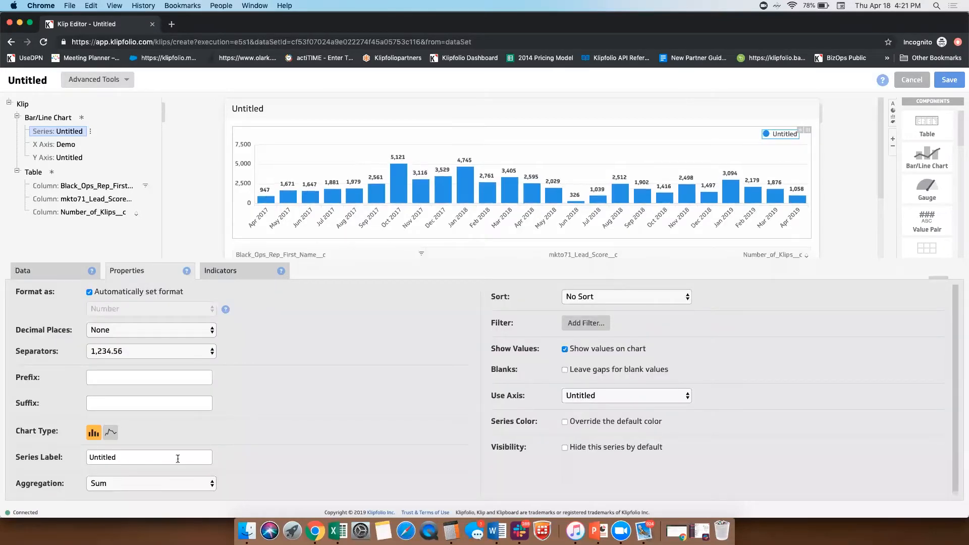
pyautogui.doubleClick(99, 457)
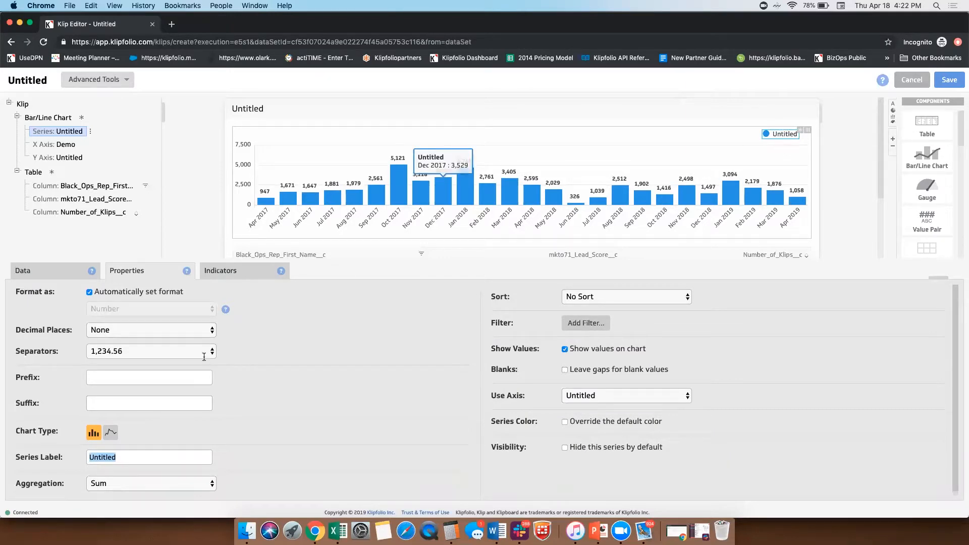
pyautogui.write('Number of Klips')
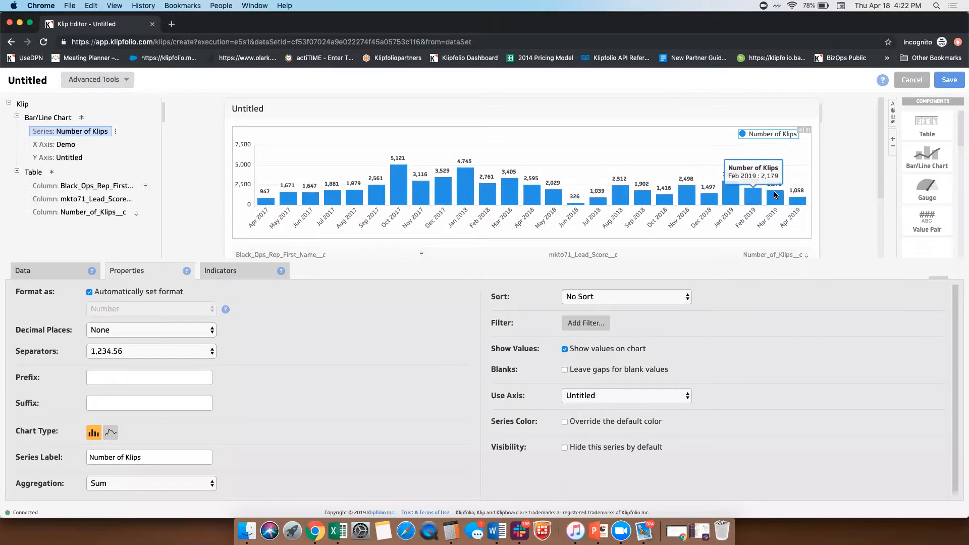
# Step: Add a Layout Grid above the bar chart and set it to 2 columns and 1 row
pyautogui.scroll(-3, 732, 182)
pyautogui.scroll(2, 733, 171)
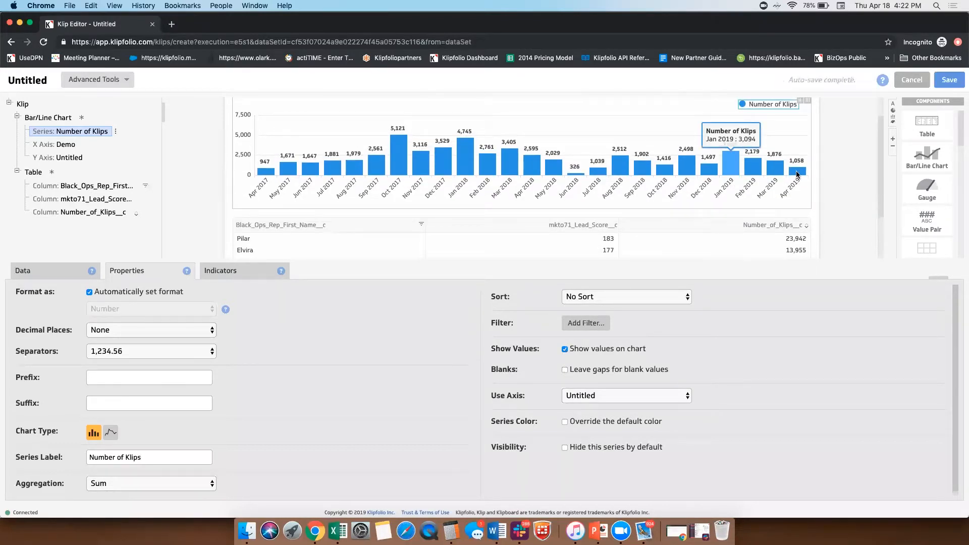
pyautogui.scroll(-1, 937, 186)
pyautogui.scroll(-1, 934, 182)
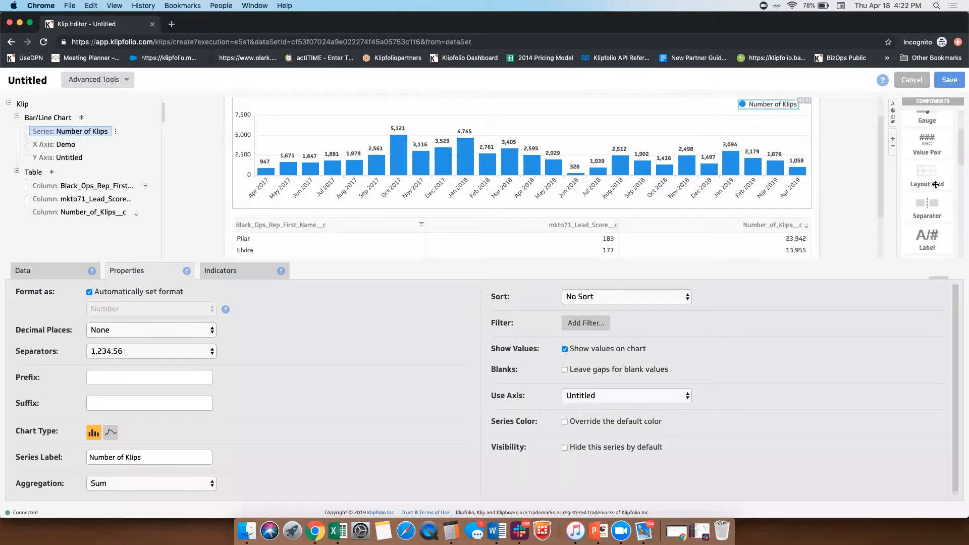
pyautogui.moveTo(928, 176); pyautogui.dragTo(729, 144)
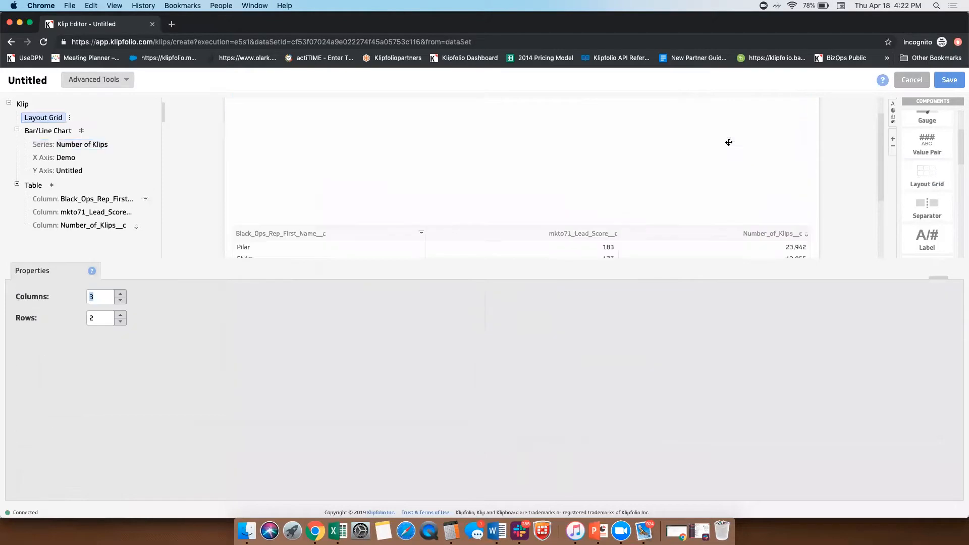
pyautogui.click(122, 302)
pyautogui.click(121, 322)
pyautogui.click(444, 198)
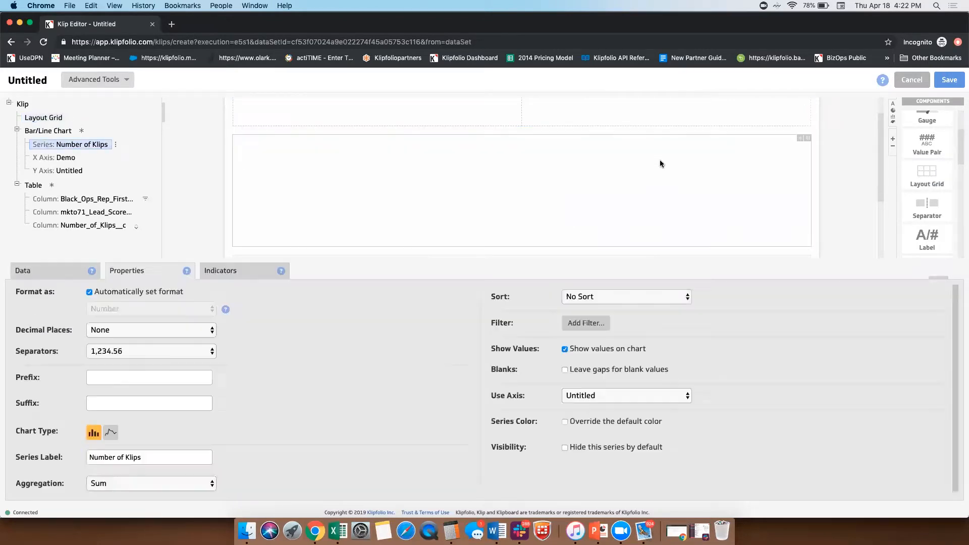
pyautogui.moveTo(810, 135); pyautogui.dragTo(497, 147)
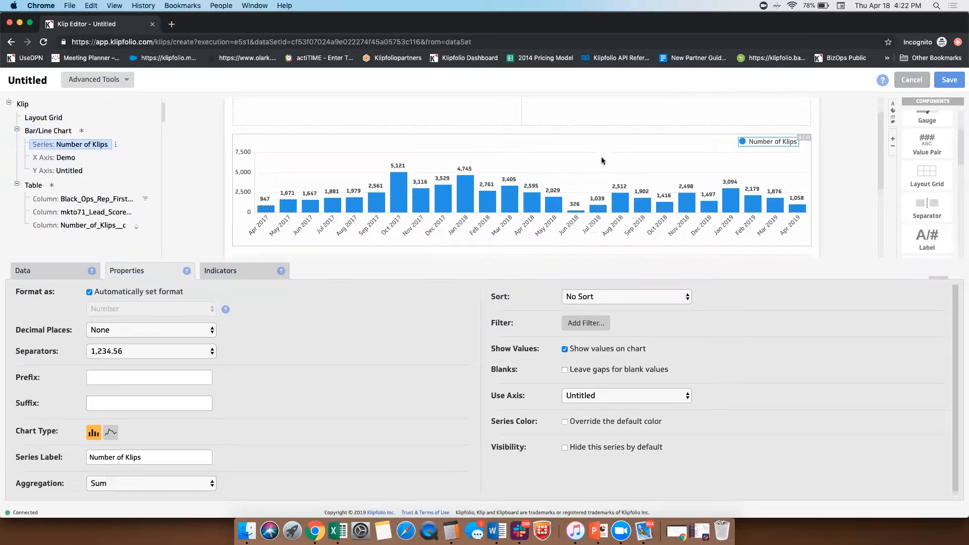
# Step: Add a Value Pair to the grid's first cell and show Number_of_Klips__c as its aggregated primary value
pyautogui.scroll(1, 592, 169)
pyautogui.scroll(-3, 593, 170)
pyautogui.scroll(3, 593, 169)
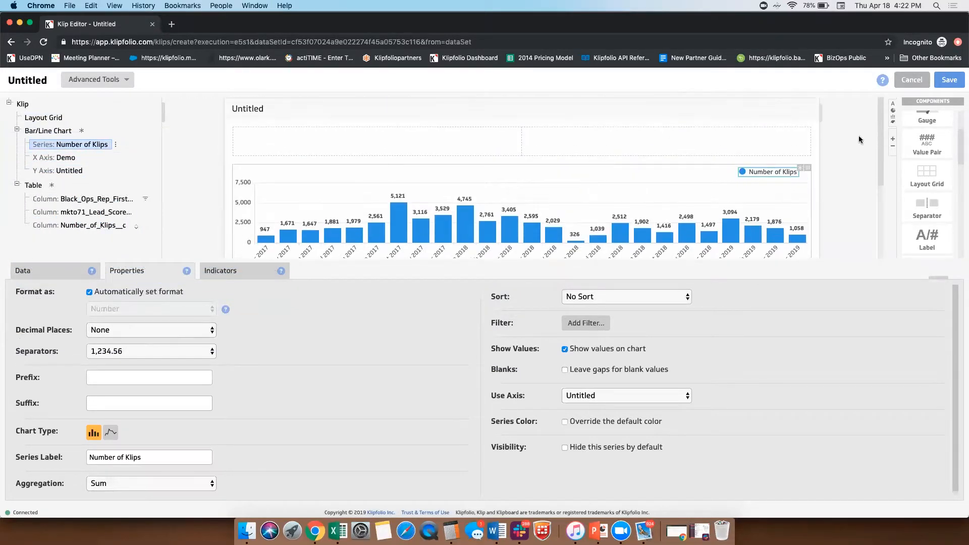
pyautogui.scroll(2, 931, 188)
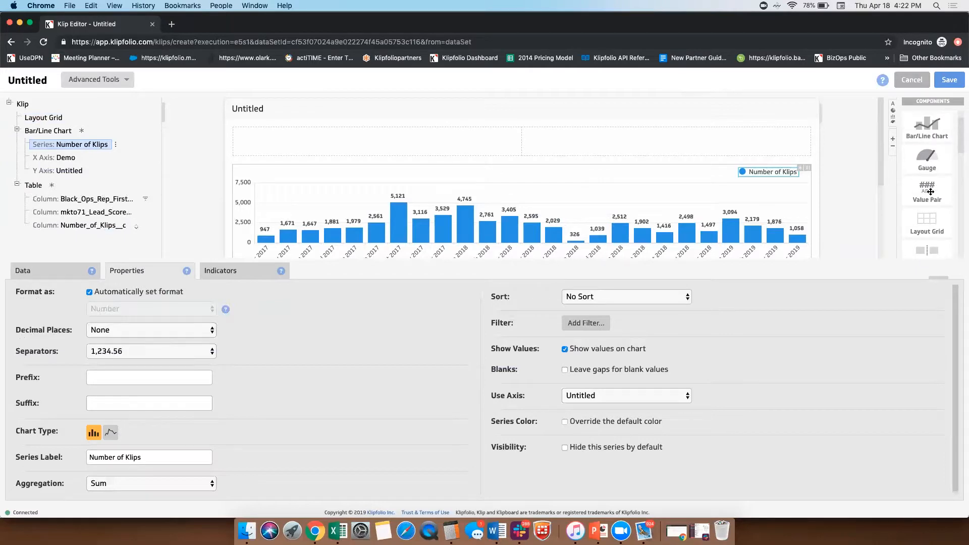
pyautogui.moveTo(931, 190); pyautogui.dragTo(444, 142)
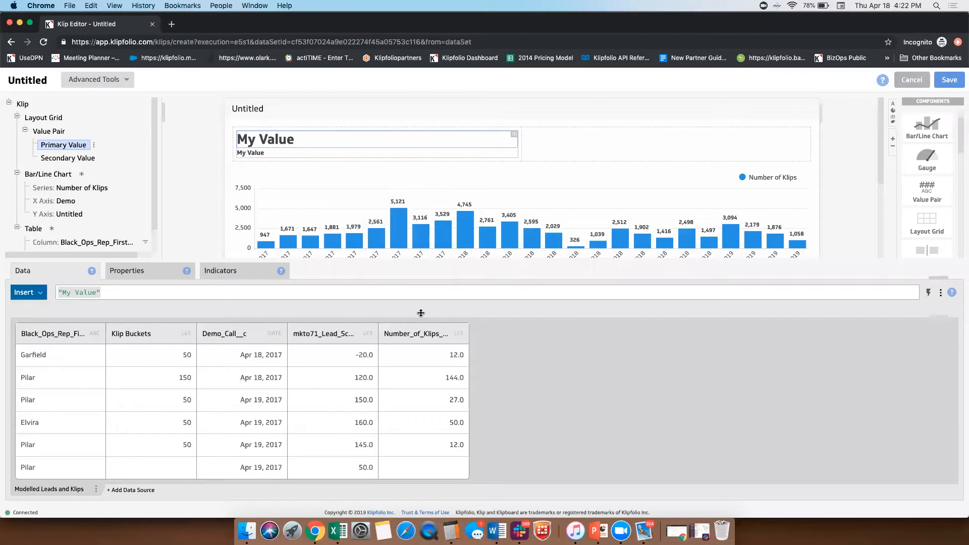
pyautogui.click(447, 333)
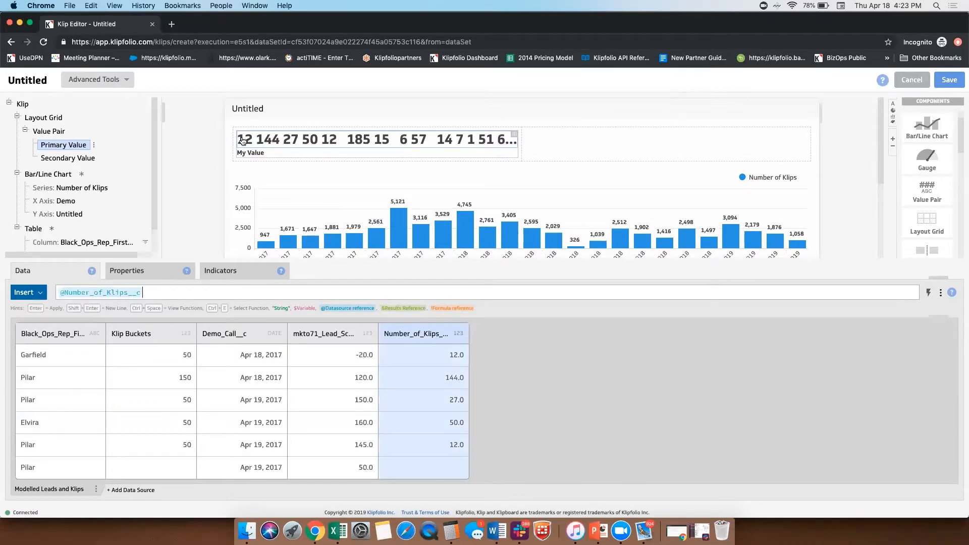
pyautogui.rightClick(73, 146)
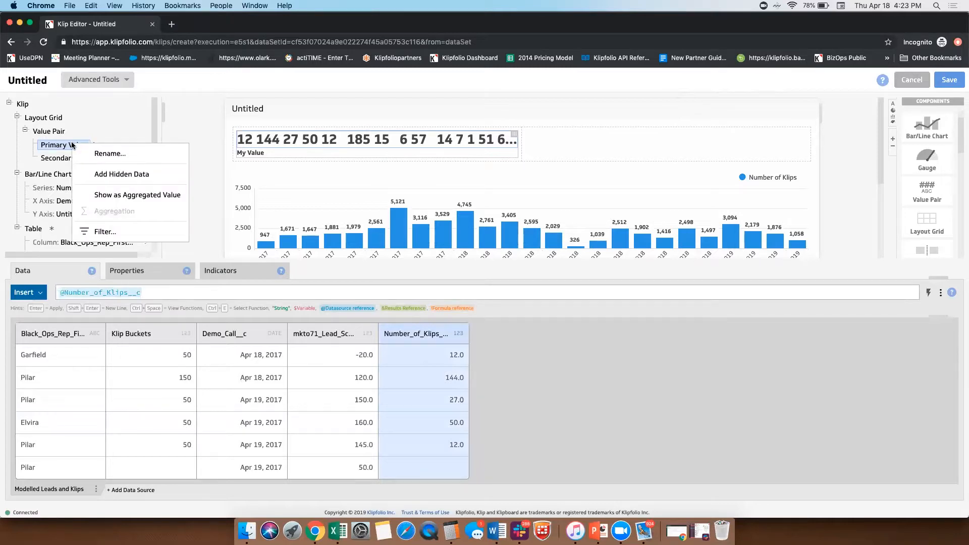
pyautogui.click(130, 195)
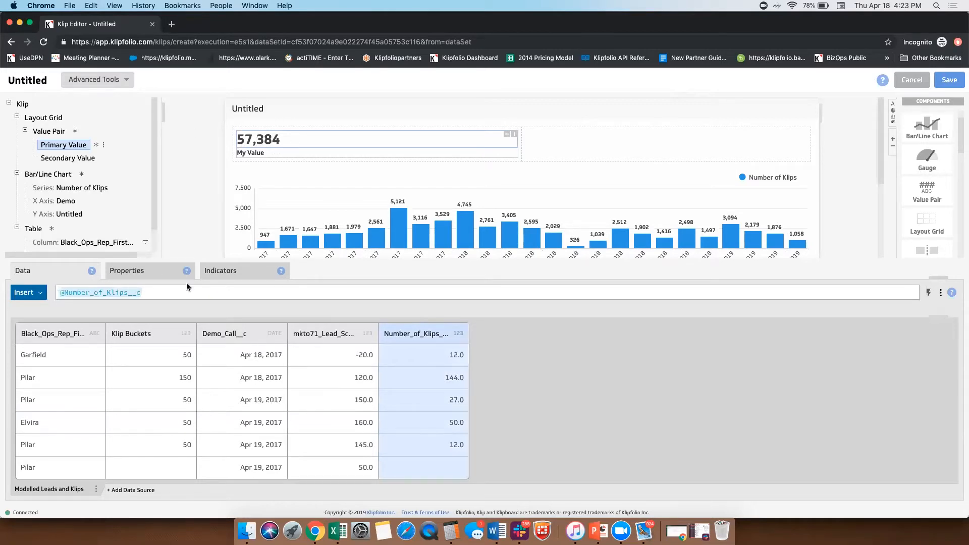
# Step: Divide the primary value's Number_of_Klips__c formula by 1000 and format it with one decimal place
pyautogui.click(153, 291)
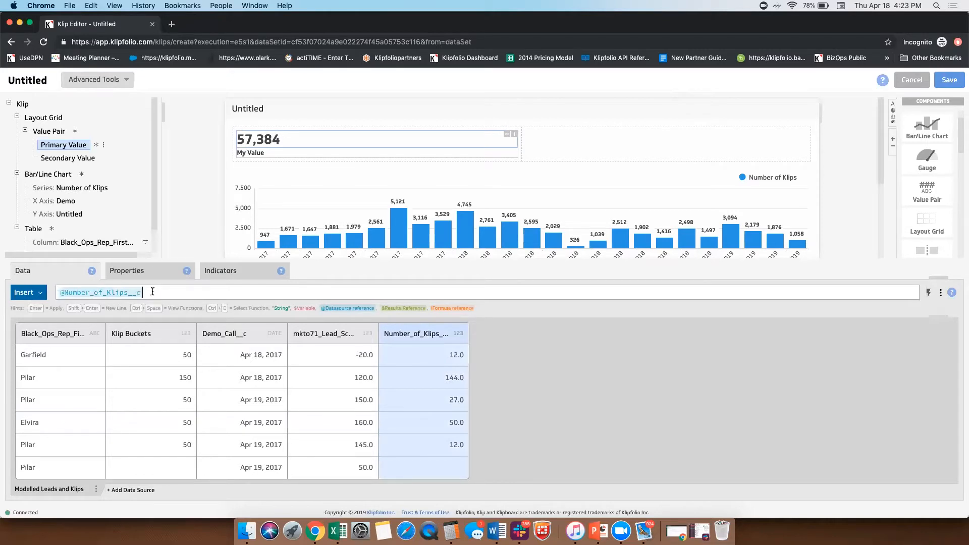
pyautogui.write('/1000')
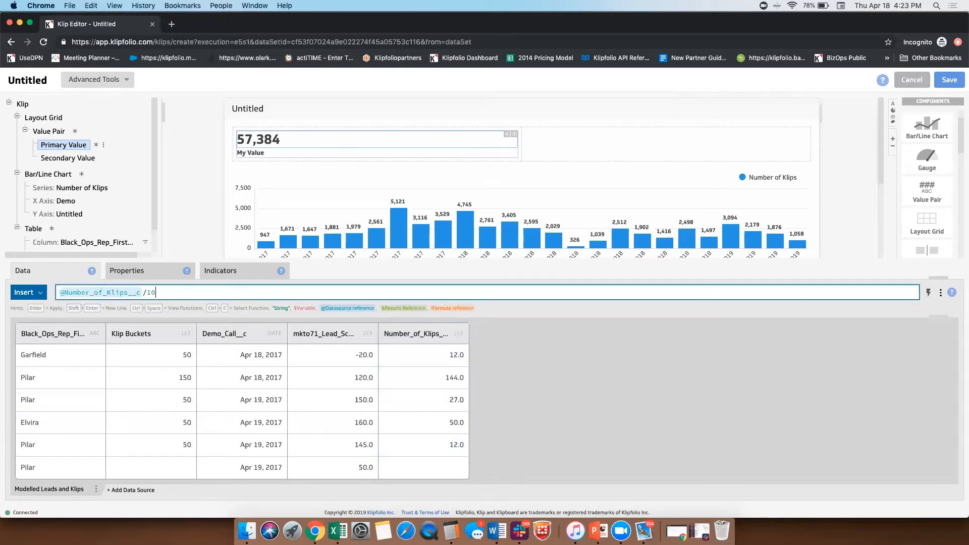
pyautogui.press('Return')
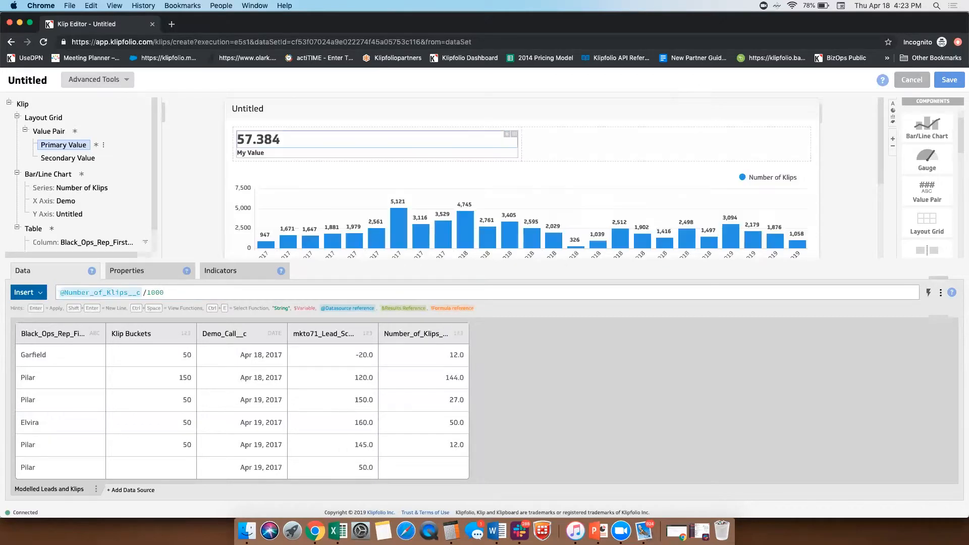
pyautogui.click(152, 273)
pyautogui.click(117, 329)
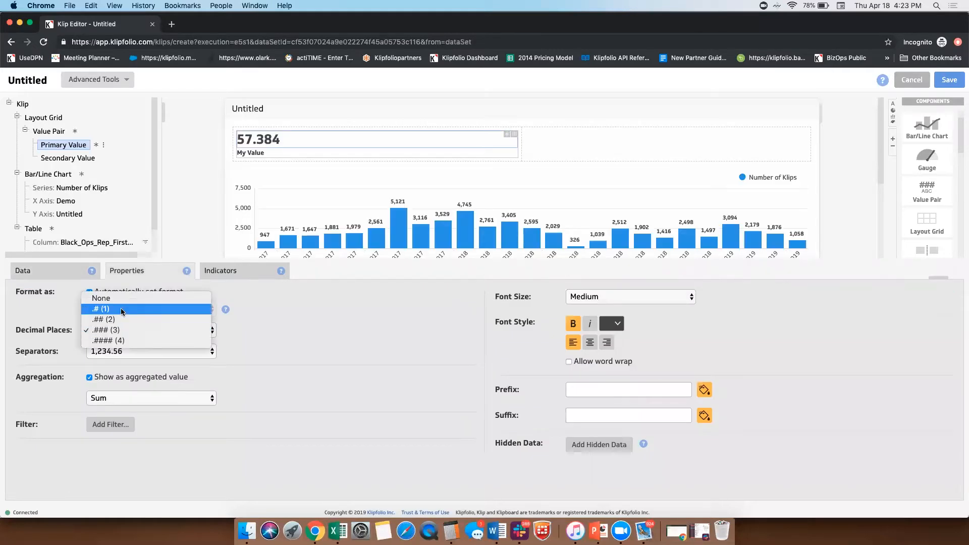
pyautogui.click(122, 310)
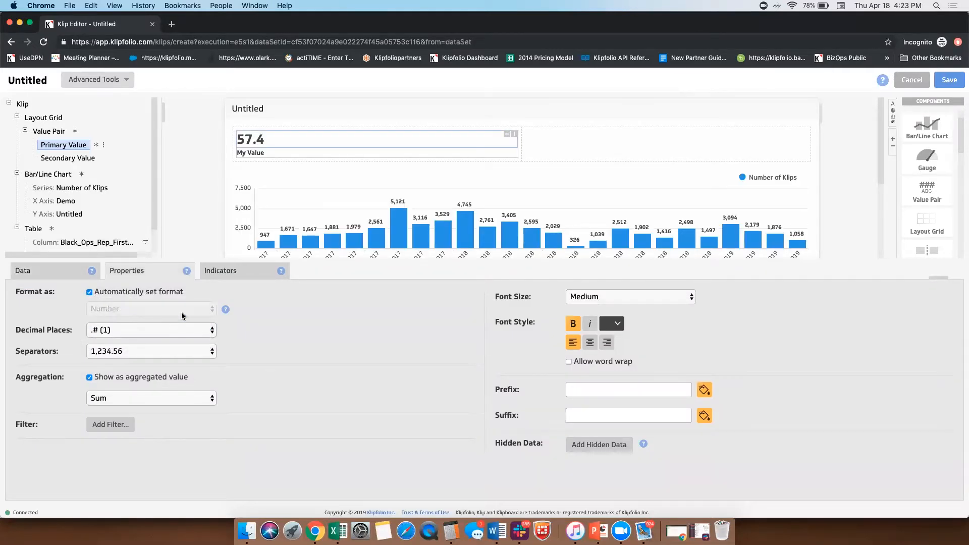
# Step: Add the suffix k to the primary value and set its font size to X-Large
pyautogui.click(586, 389)
pyautogui.click(583, 412)
pyautogui.click(578, 417)
pyautogui.write('k')
pyautogui.click(604, 297)
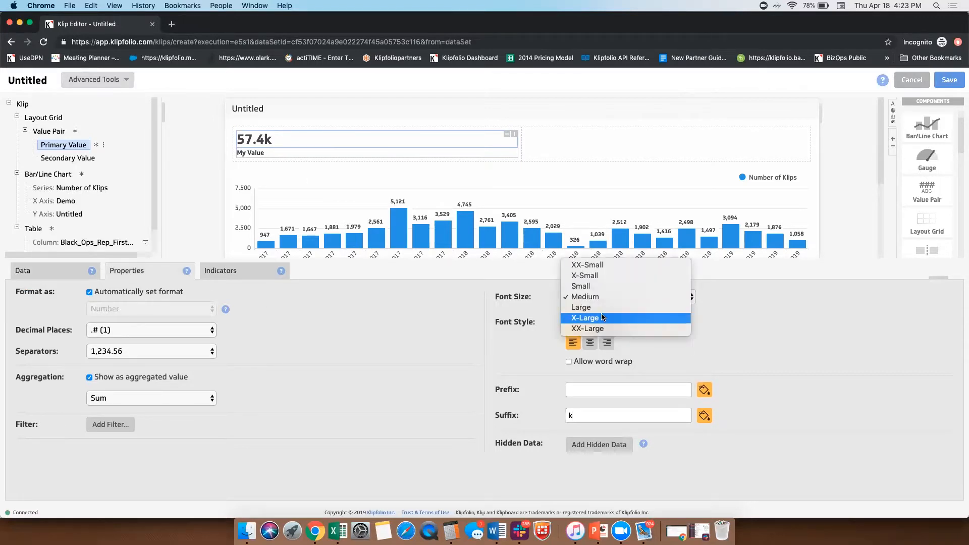
pyautogui.click(603, 318)
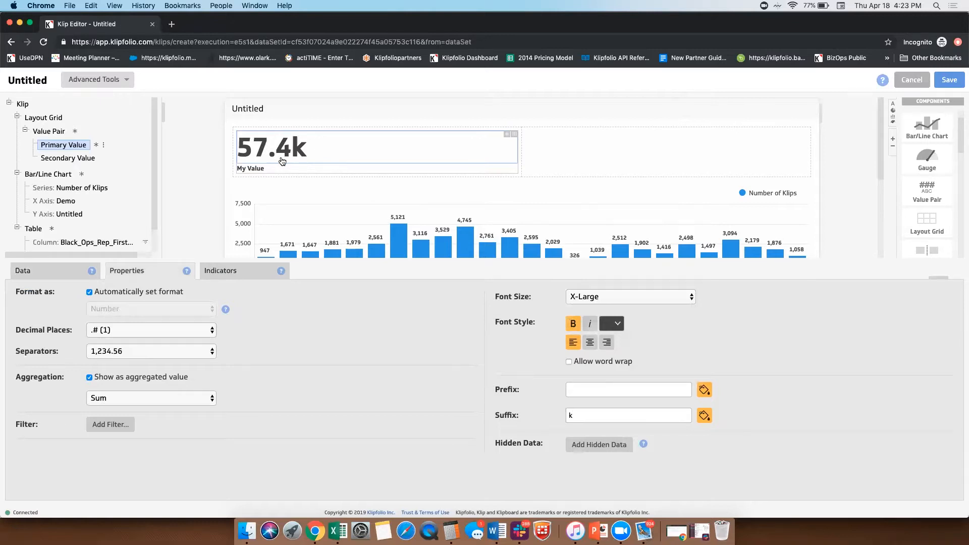
# Step: Set the font size of the Value Pair's secondary value to Small
pyautogui.click(247, 169)
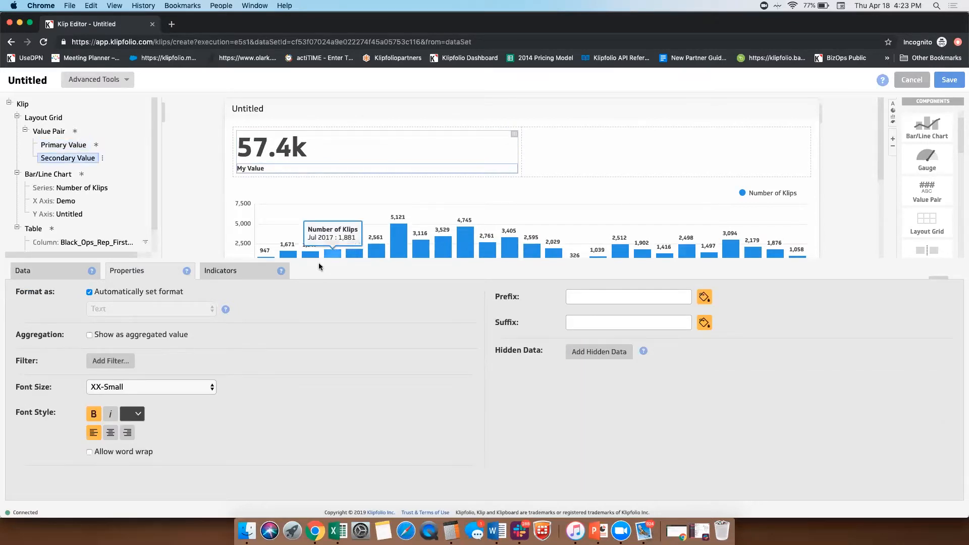
pyautogui.click(140, 386)
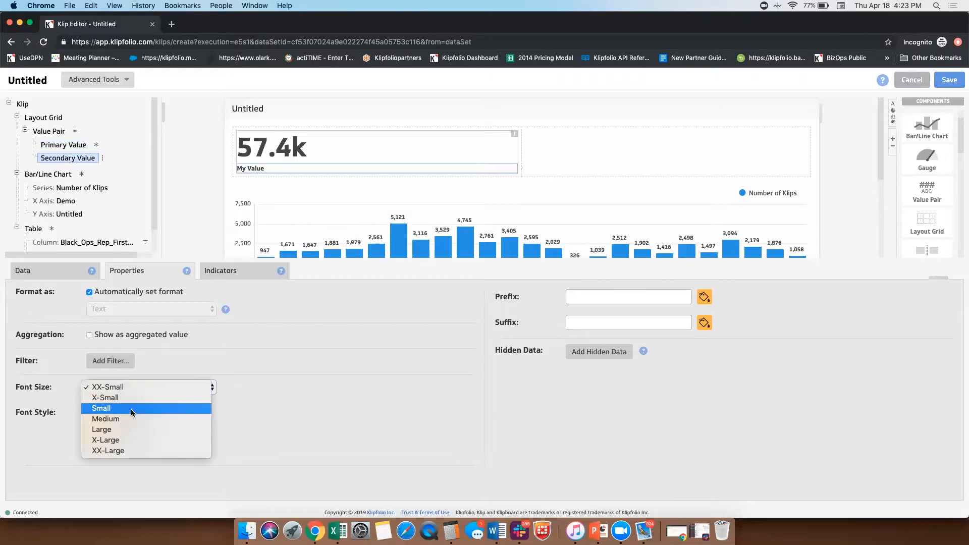
pyautogui.click(131, 408)
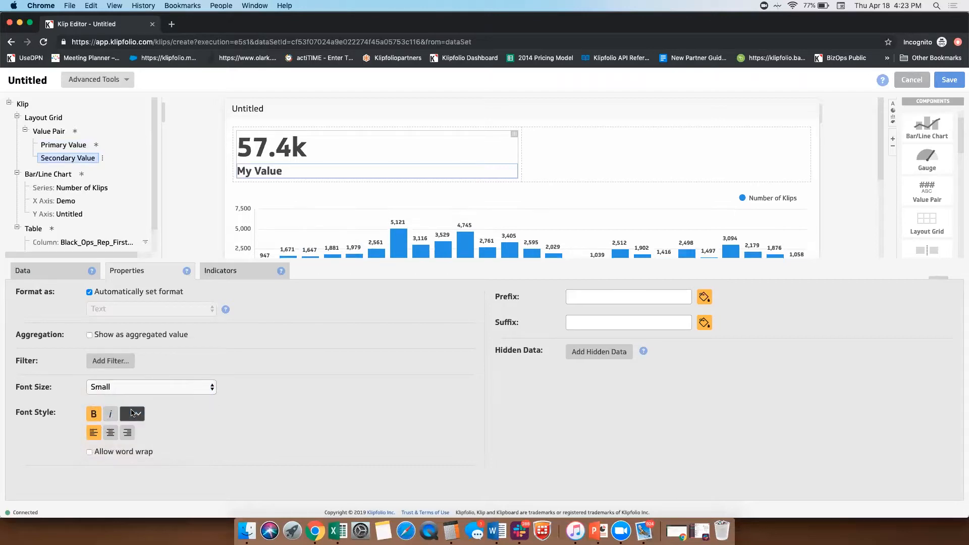
# Step: Replace the secondary value's placeholder text with the literal text "Number of Klips"
pyautogui.click(30, 267)
pyautogui.click(81, 293)
pyautogui.write('Number of Klips')
pyautogui.press('Return')
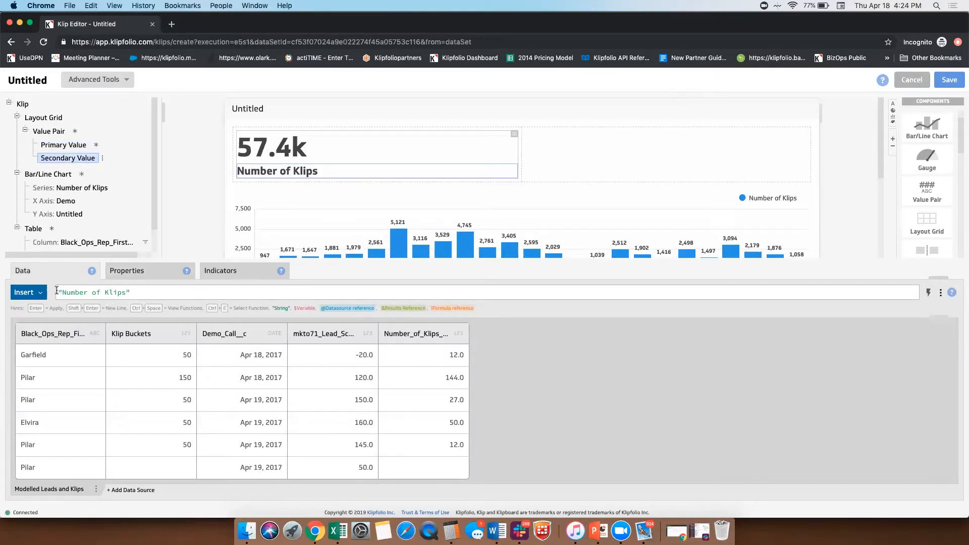
pyautogui.click(58, 288)
pyautogui.click(140, 288)
# Step: Center-align both the primary and the secondary value of the Value Pair
pyautogui.click(337, 149)
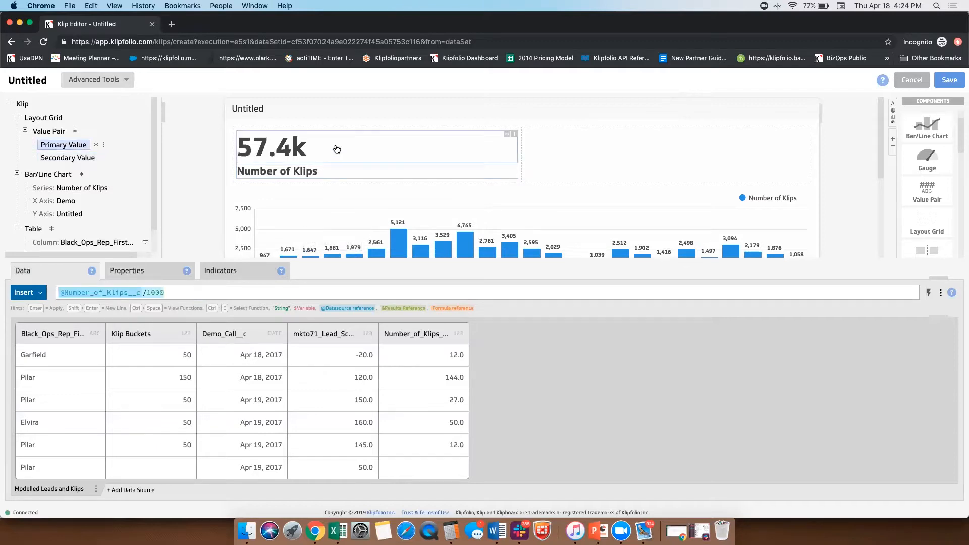
pyautogui.click(141, 271)
pyautogui.click(590, 343)
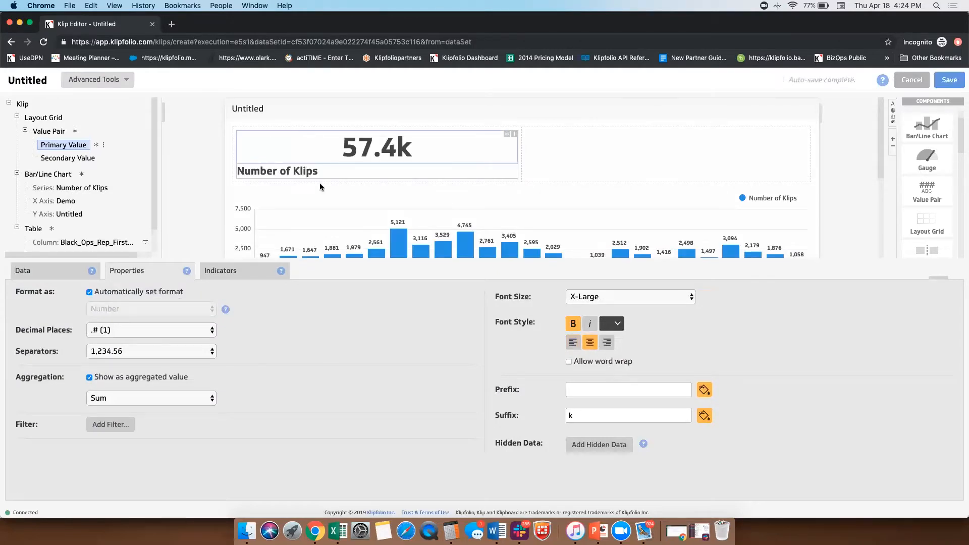
pyautogui.click(304, 175)
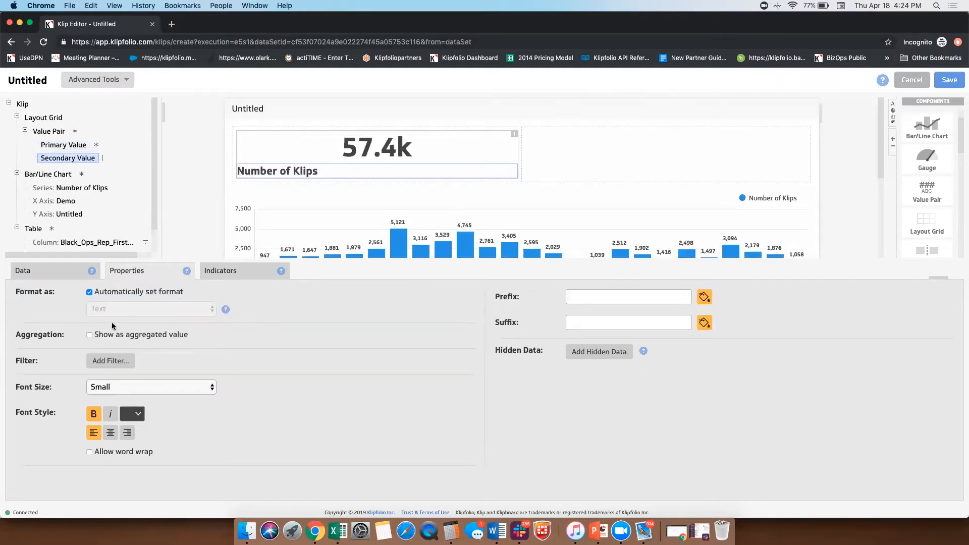
pyautogui.click(110, 433)
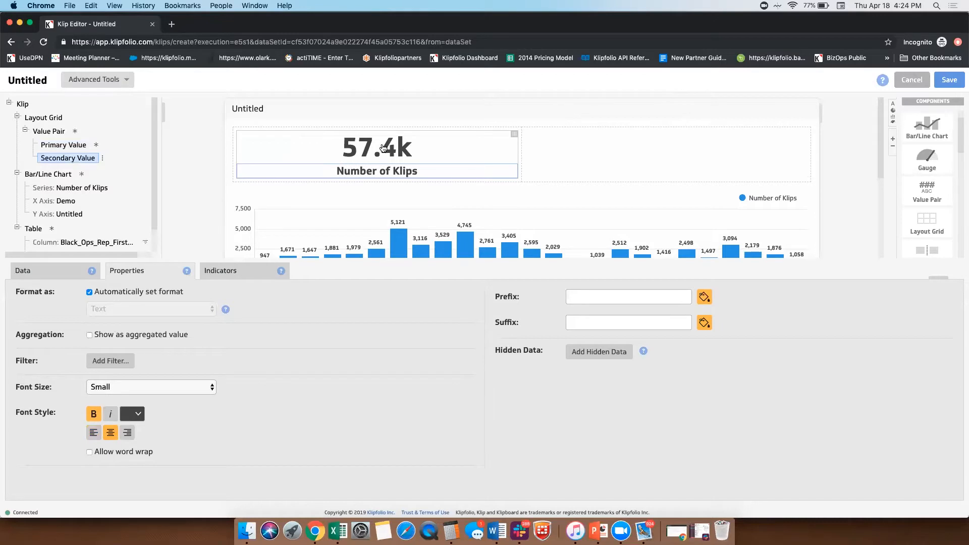
# Step: Copy the Number of Klips Value Pair and paste it into the empty second cell of the Layout Grid
pyautogui.click(46, 132)
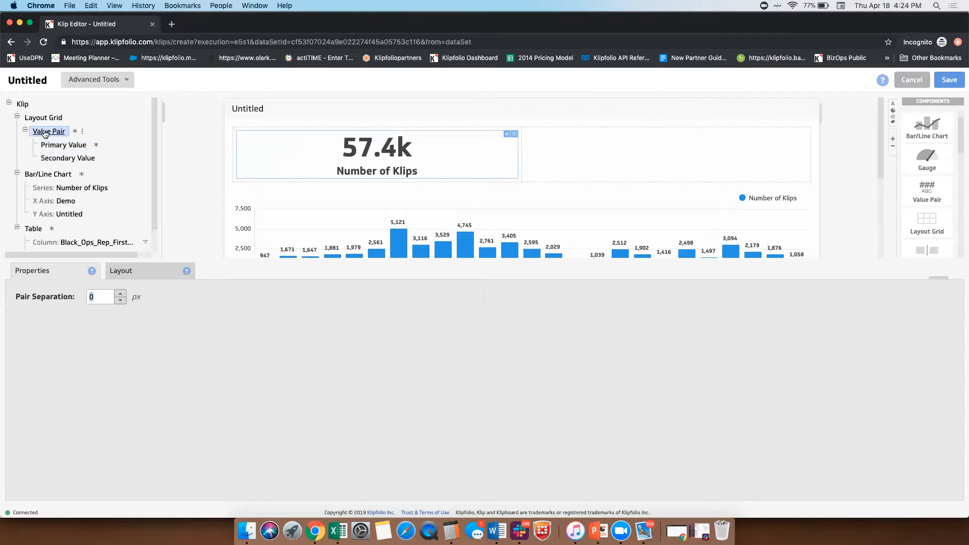
pyautogui.rightClick(45, 133)
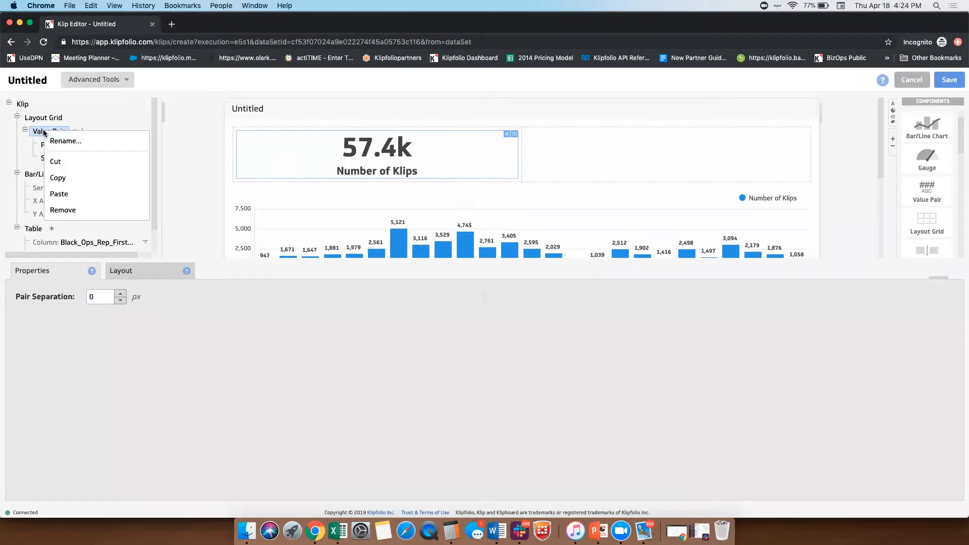
pyautogui.click(73, 178)
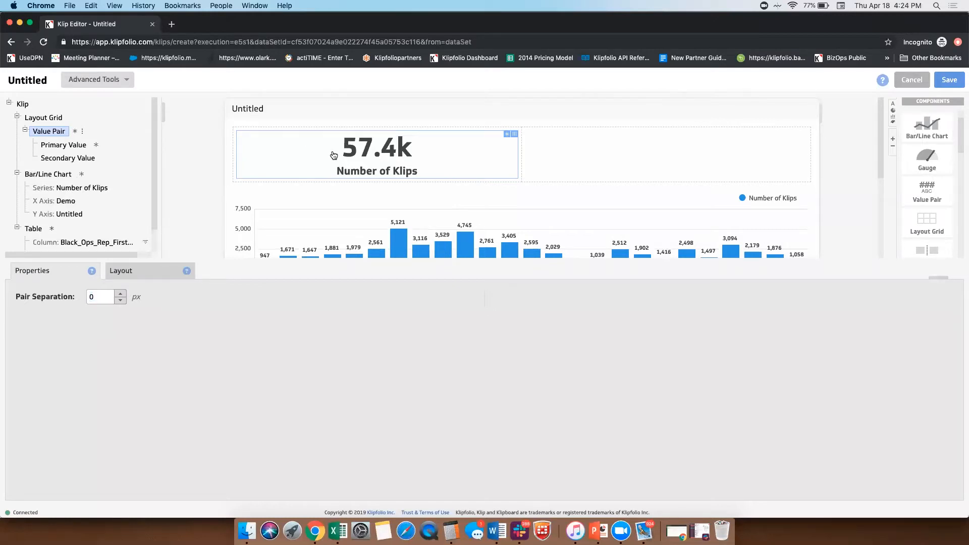
pyautogui.click(611, 142)
pyautogui.rightClick(609, 143)
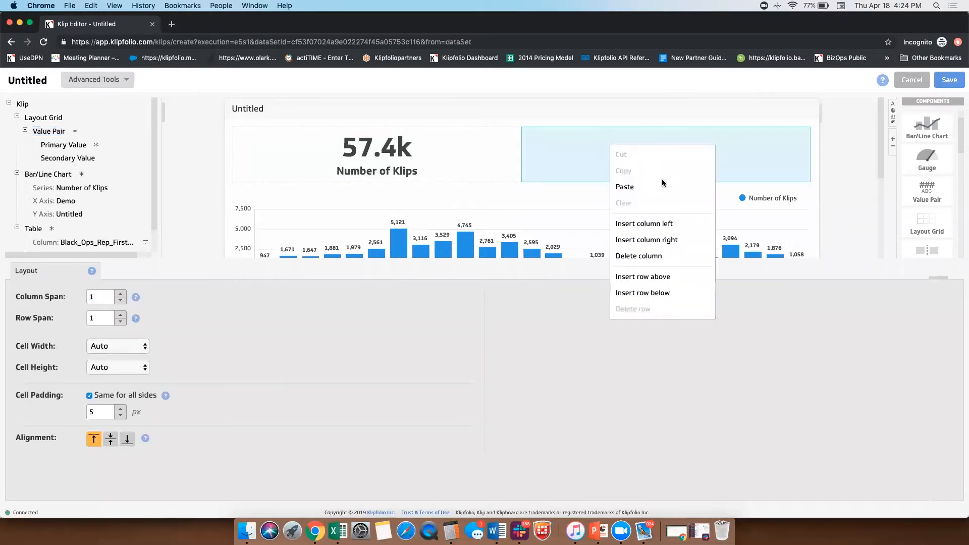
pyautogui.click(647, 186)
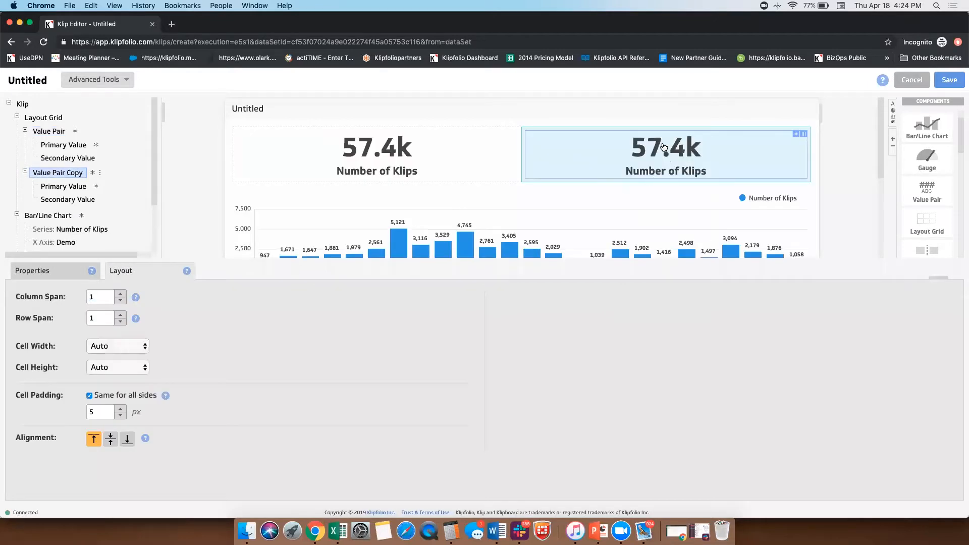
# Step: Set the copied Value Pair's primary value formula to the mkto71_Lead_Score__c column divided by 1000
pyautogui.click(76, 186)
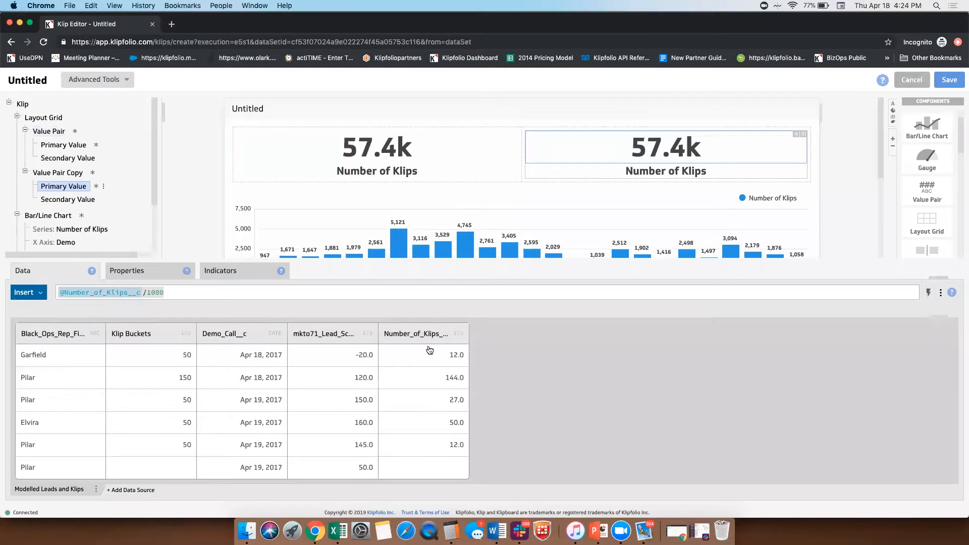
pyautogui.click(356, 330)
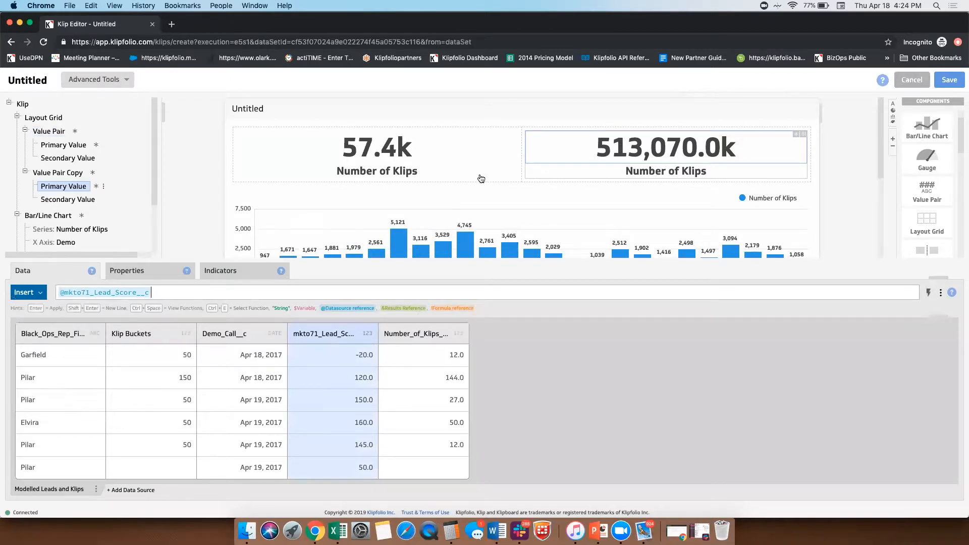
pyautogui.click(137, 273)
pyautogui.doubleClick(589, 415)
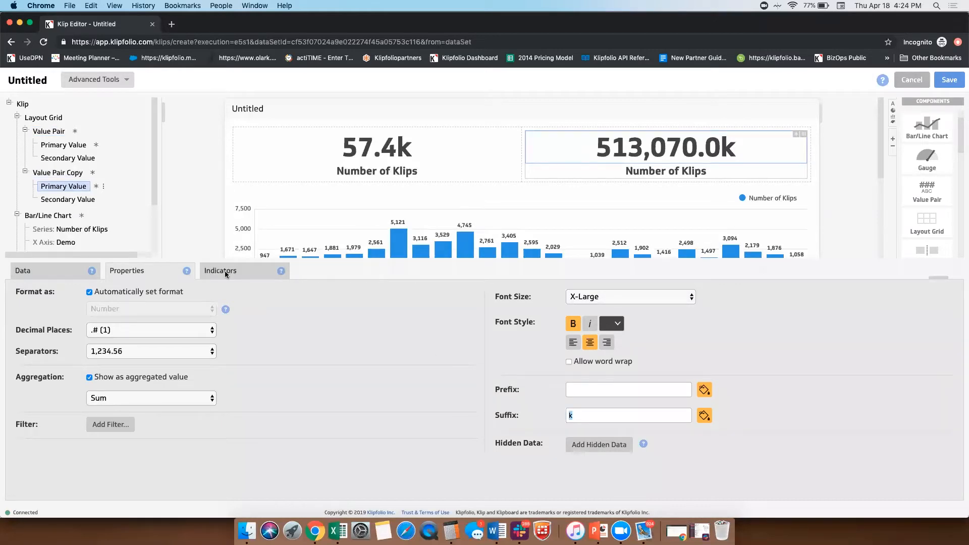
pyautogui.click(43, 270)
pyautogui.click(160, 294)
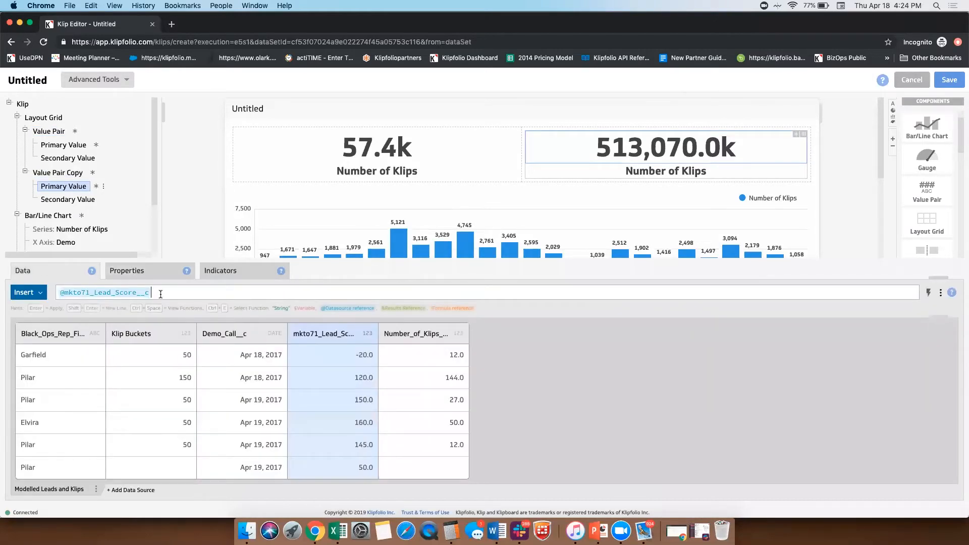
pyautogui.write('/1000')
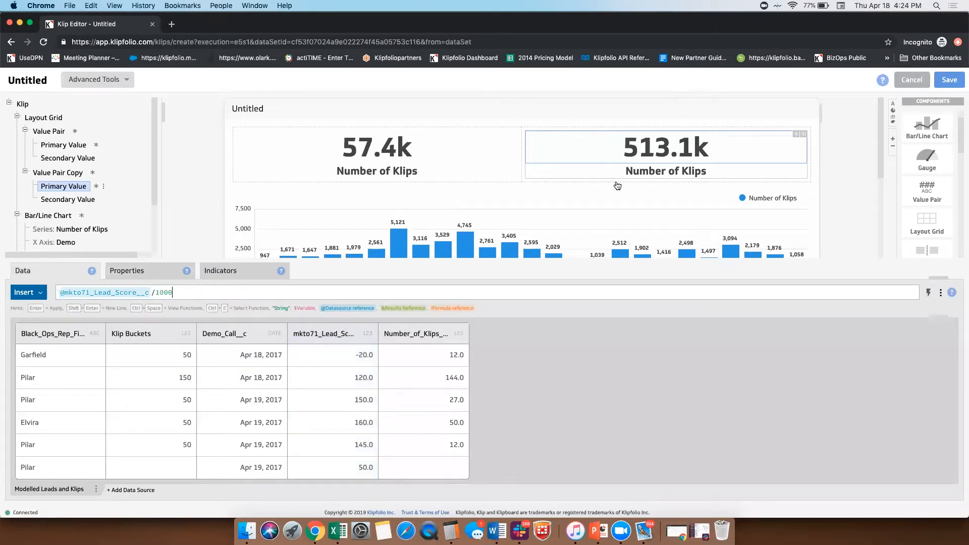
# Step: Replace the copied Value Pair's secondary value with the literal text "Lead Score"
pyautogui.click(660, 177)
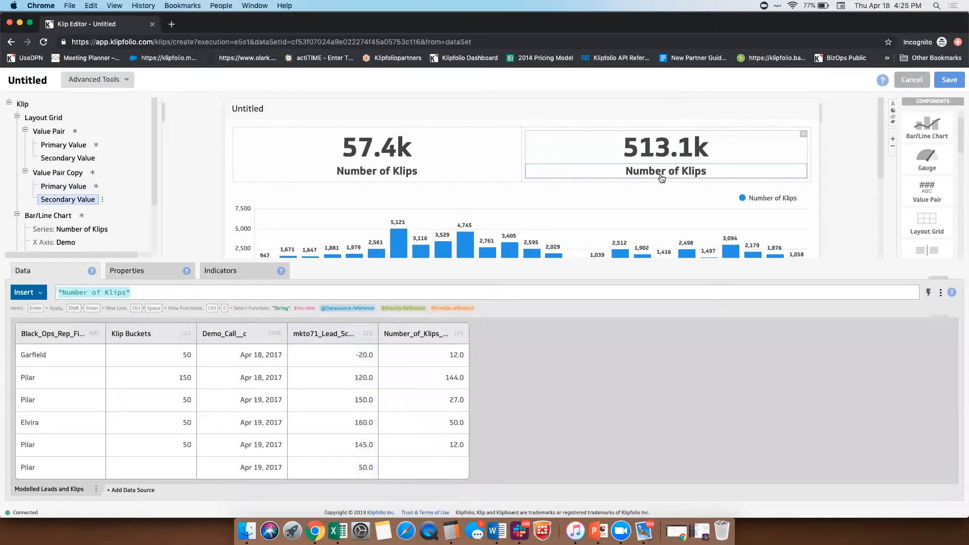
pyautogui.click(91, 289)
pyautogui.write('"Lead Score')
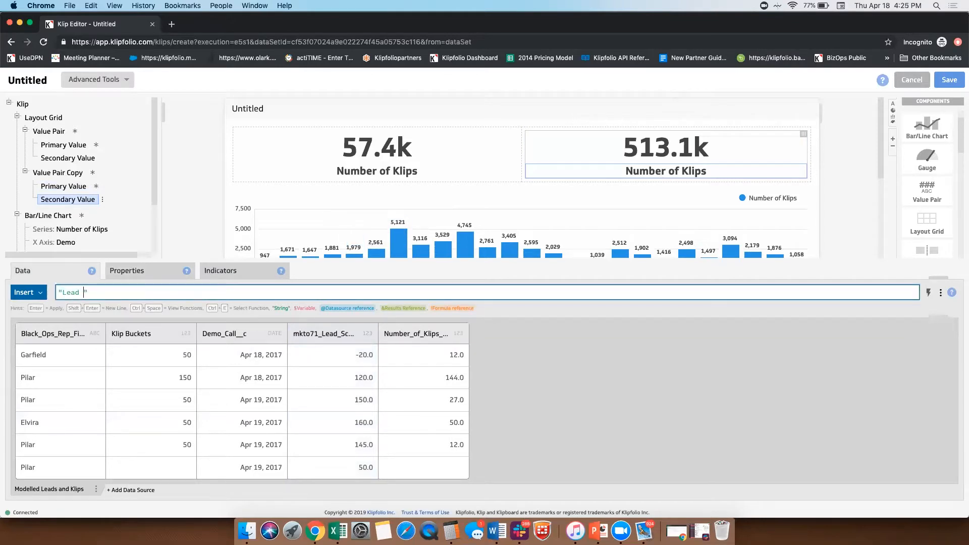
pyautogui.press('Return')
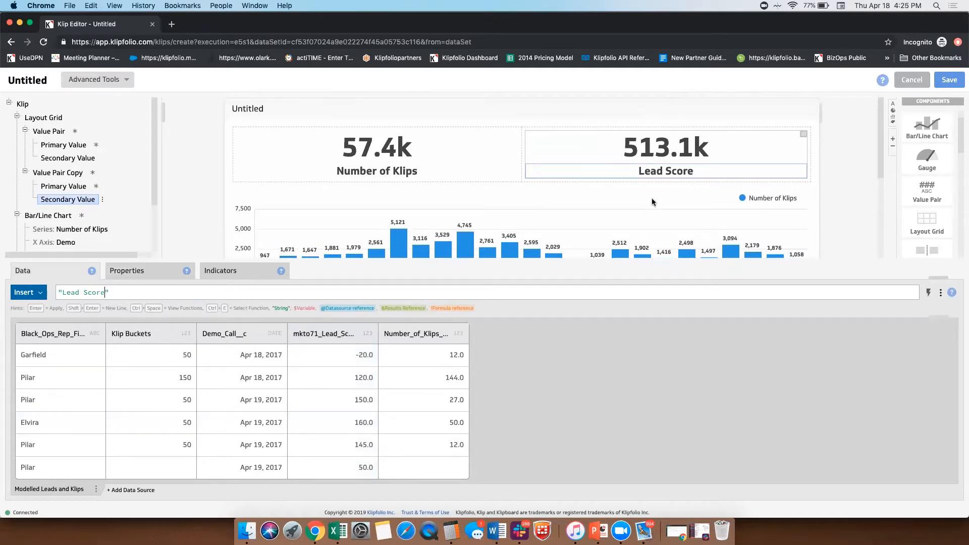
# Step: Add an indicator to the table's mkto71_Lead_Score__c column with the condition "is greater than" 400
pyautogui.scroll(-2, 652, 198)
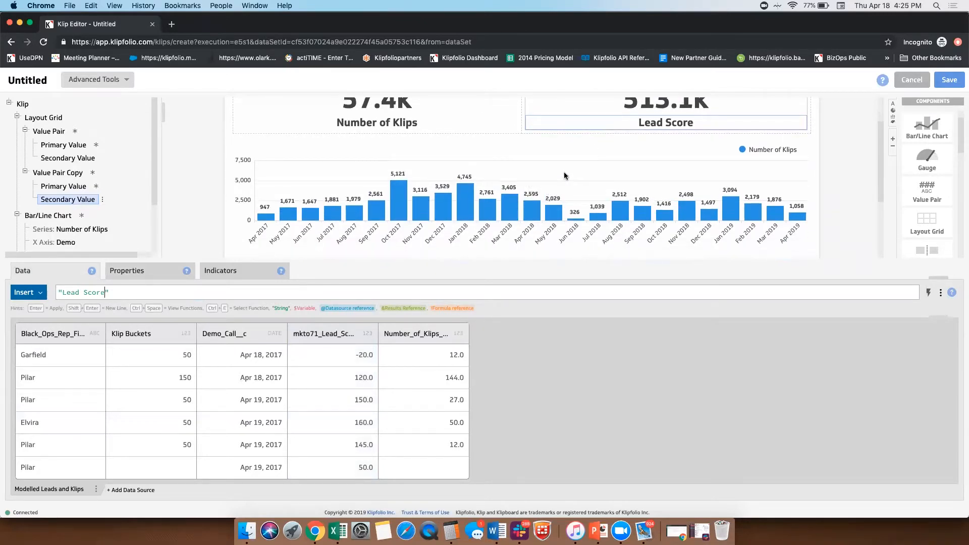
pyautogui.scroll(-5, 564, 175)
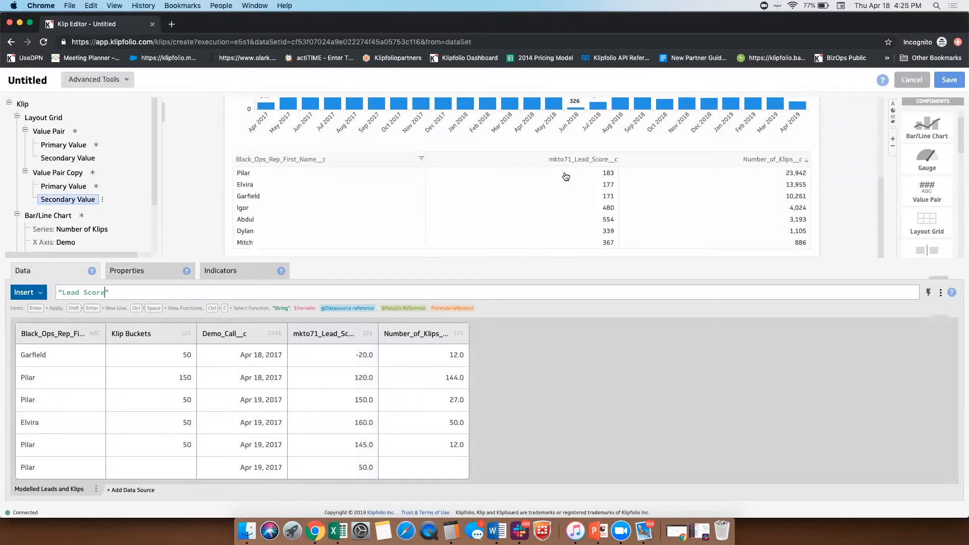
pyautogui.scroll(1, 561, 194)
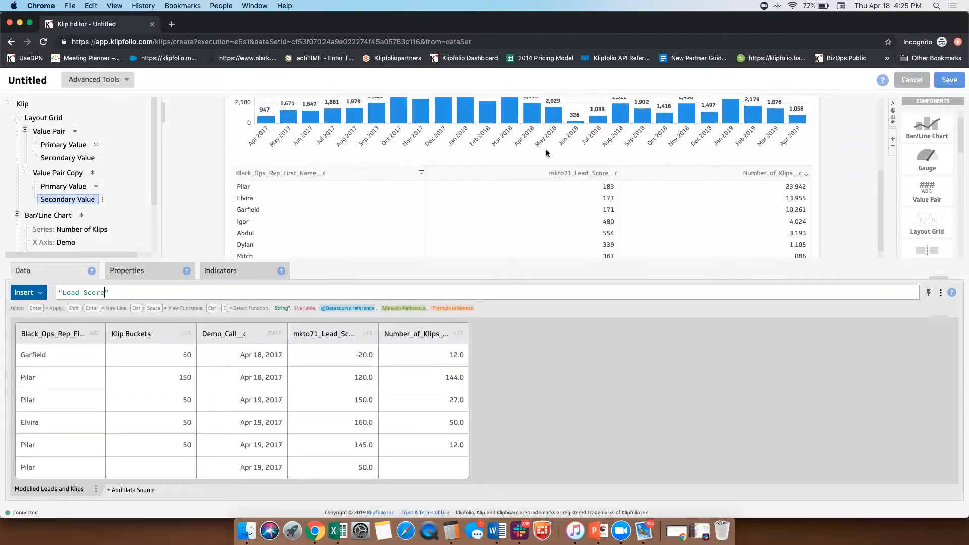
pyautogui.scroll(-1, 547, 153)
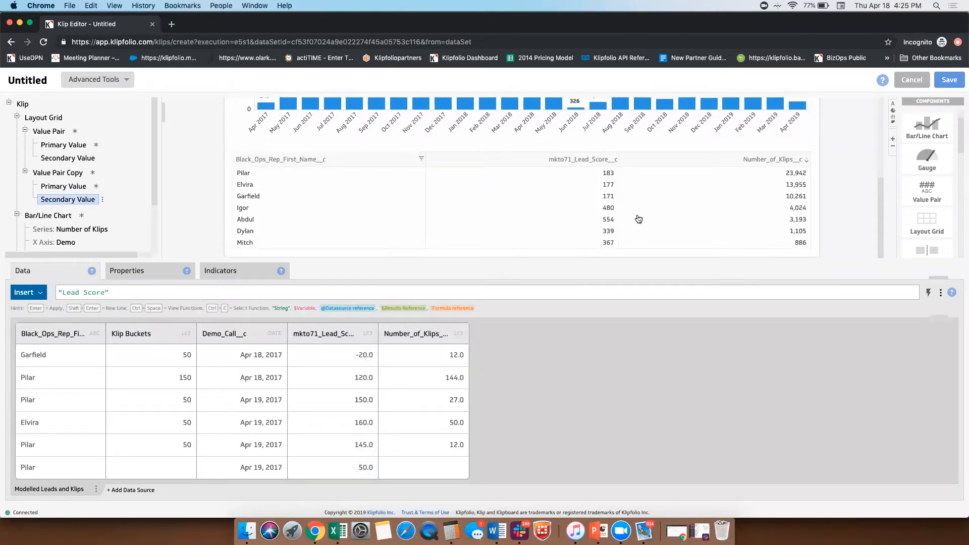
pyautogui.scroll(1, 580, 193)
pyautogui.scroll(-1, 582, 196)
pyautogui.click(582, 196)
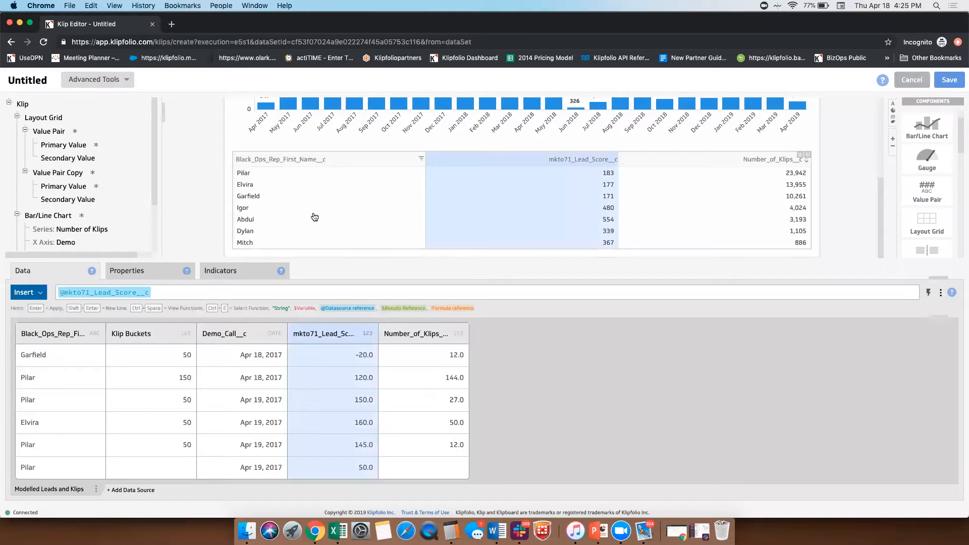
pyautogui.click(234, 271)
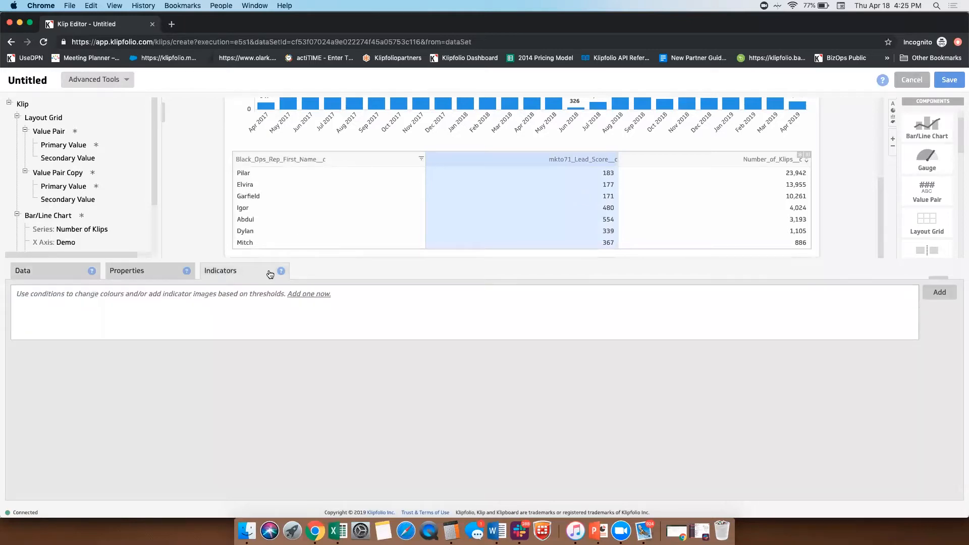
pyautogui.click(312, 296)
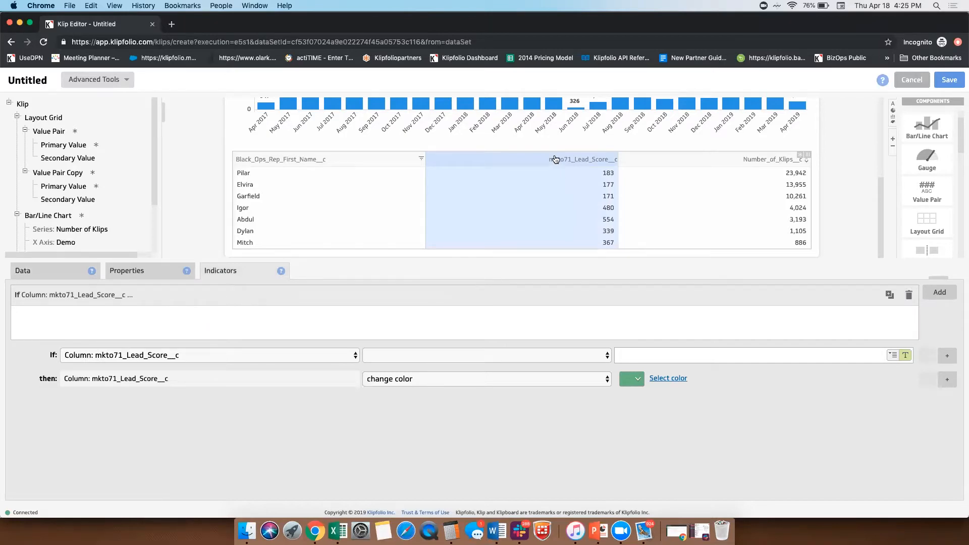
pyautogui.click(429, 358)
pyautogui.click(432, 389)
pyautogui.doubleClick(642, 356)
pyautogui.write('400')
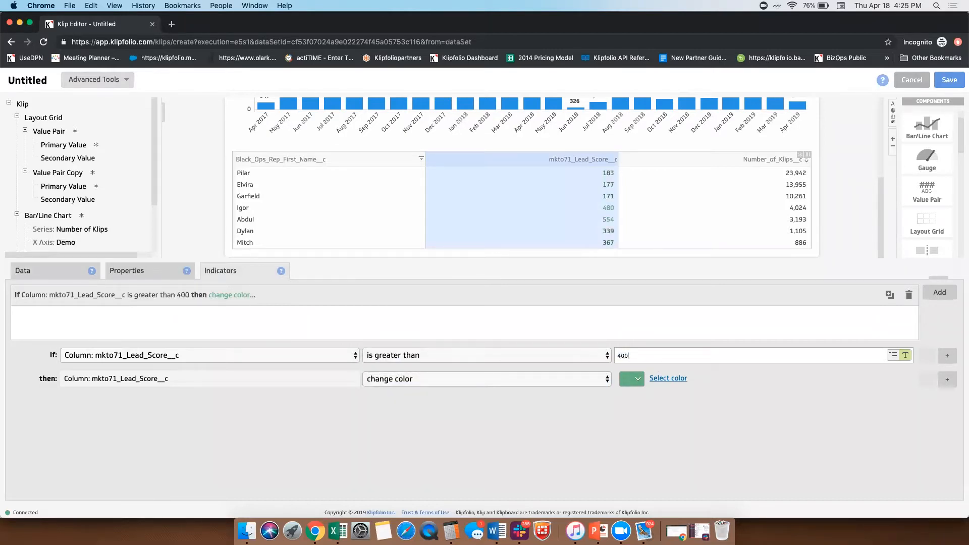
# Step: Change the lead score indicator's action to display icon and choose the green star
pyautogui.click(538, 379)
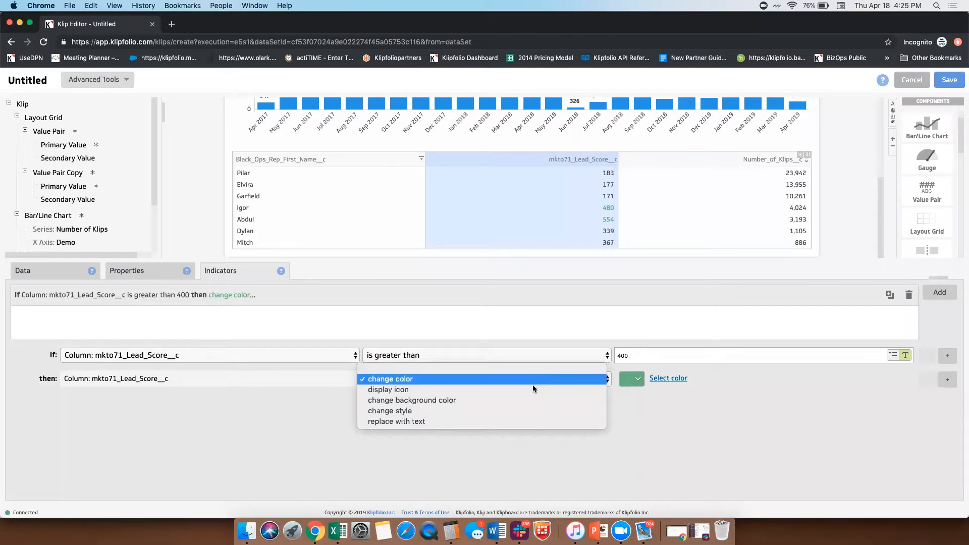
pyautogui.click(532, 387)
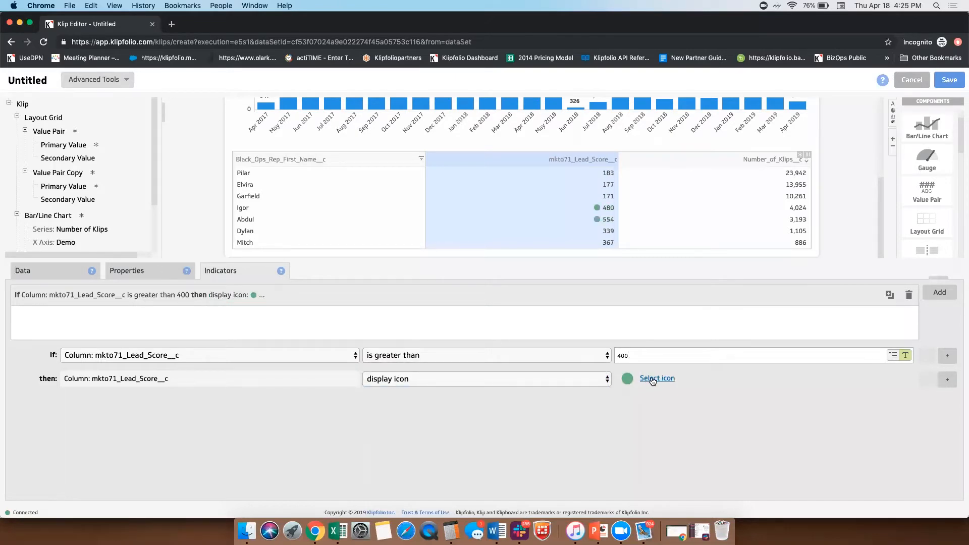
pyautogui.click(653, 379)
pyautogui.click(835, 338)
pyautogui.click(878, 479)
# Step: Set the Klip title to "Number of Klips"
pyautogui.scroll(1, 557, 209)
pyautogui.scroll(-1, 556, 209)
pyautogui.scroll(8, 566, 182)
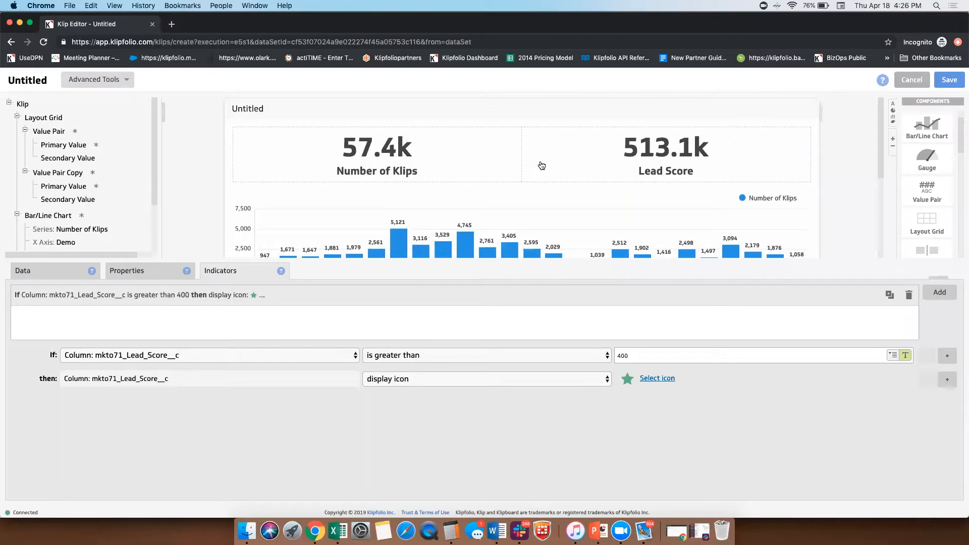
pyautogui.click(252, 111)
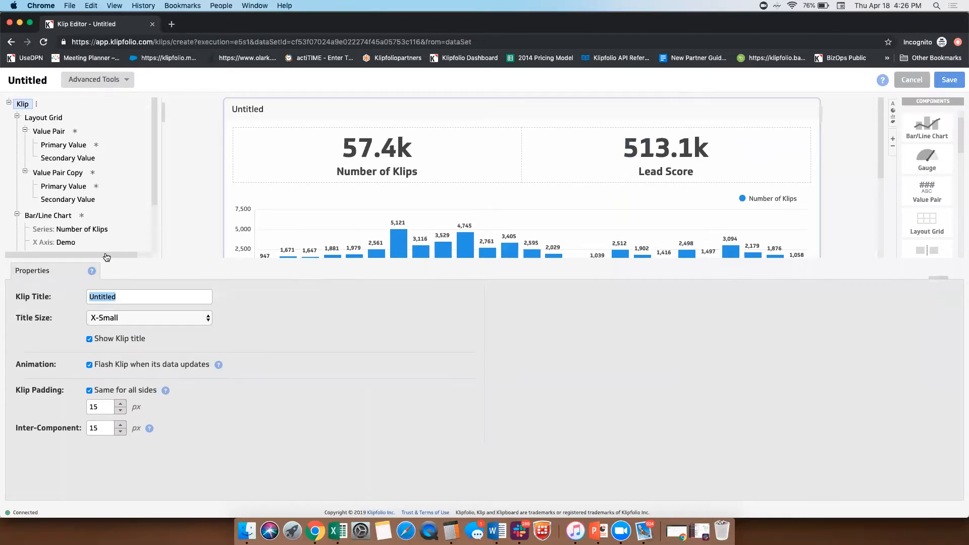
pyautogui.write('Number of Klips')
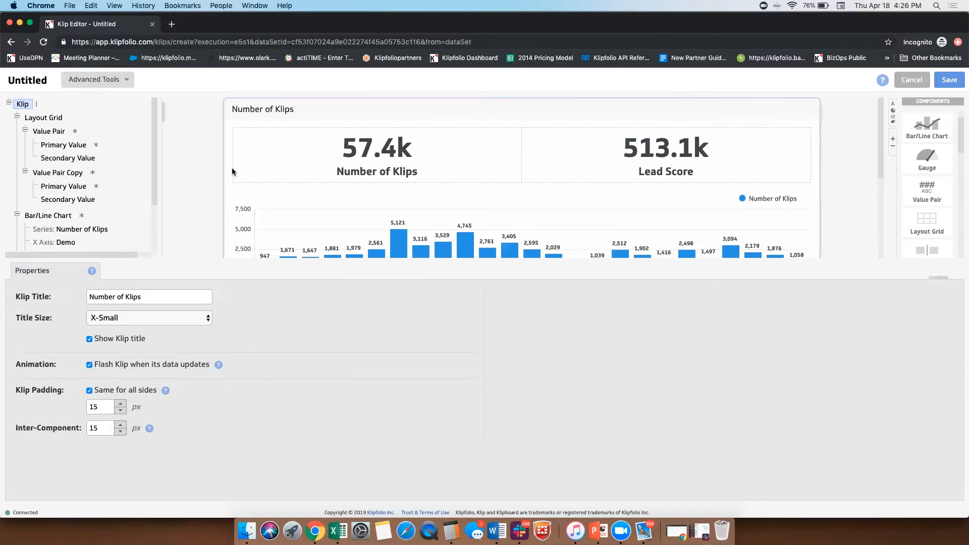
# Step: Save the Klip and share it with All Users with "Use and edit" rights
pyautogui.click(947, 80)
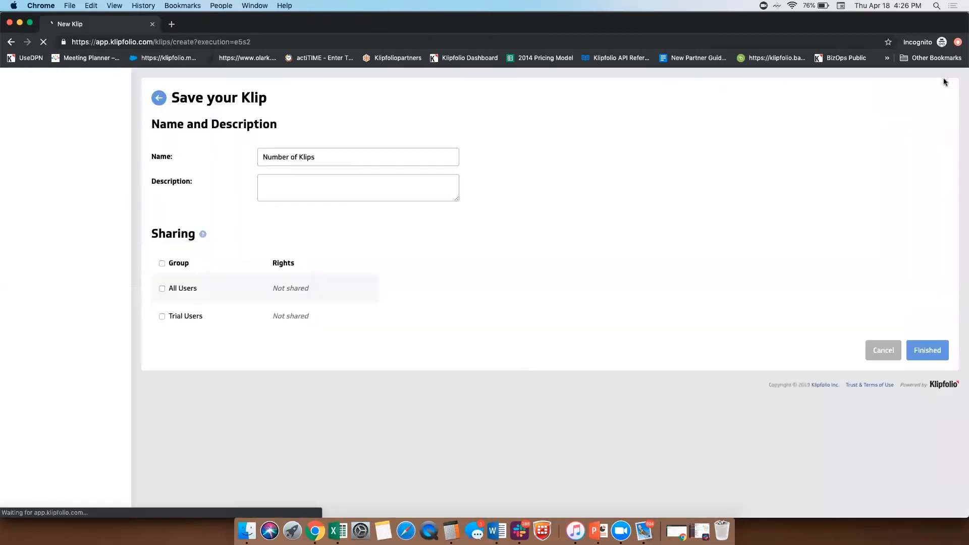
pyautogui.click(162, 288)
pyautogui.click(293, 289)
pyautogui.click(299, 297)
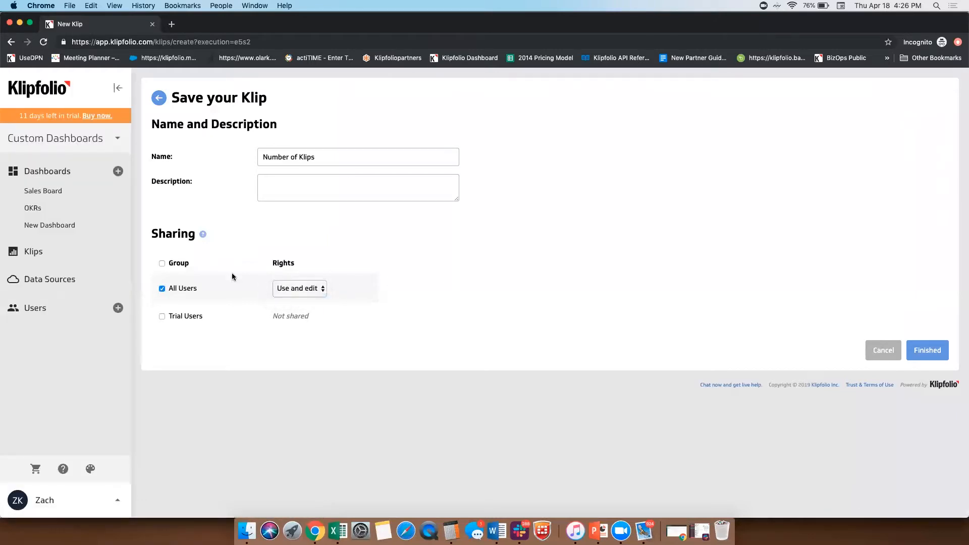
pyautogui.click(928, 351)
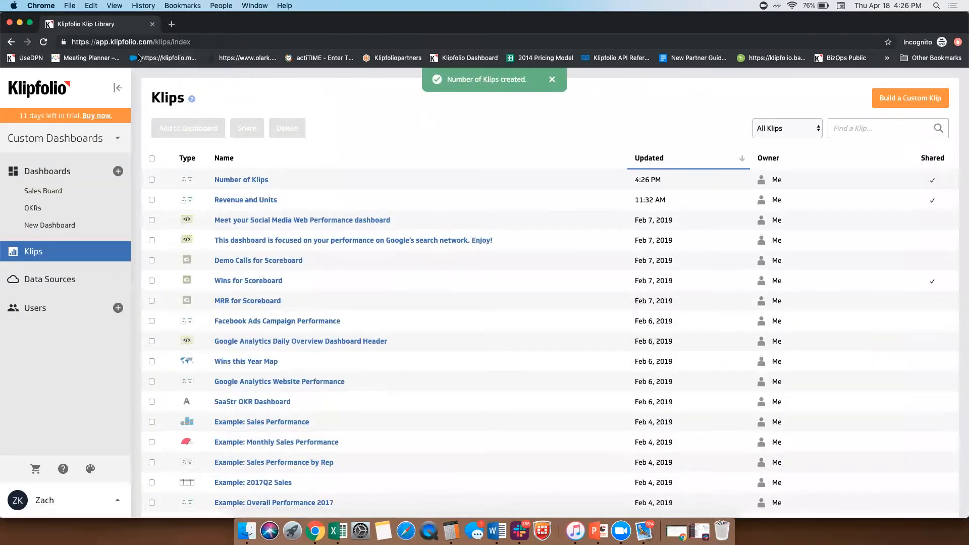
# Step: Add the Number of Klips Klip to New Dashboard and move the Revenue and Units Klip beside it
pyautogui.click(41, 90)
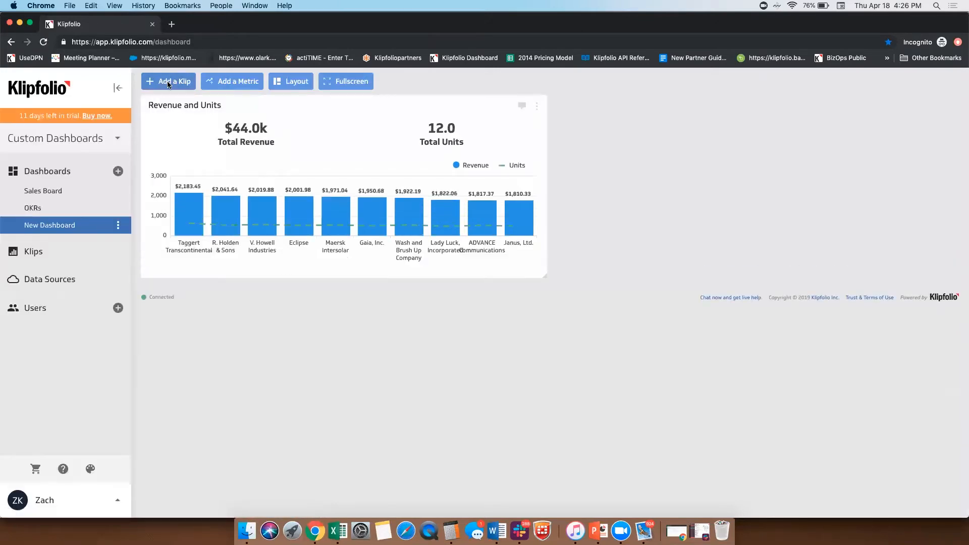
pyautogui.click(168, 80)
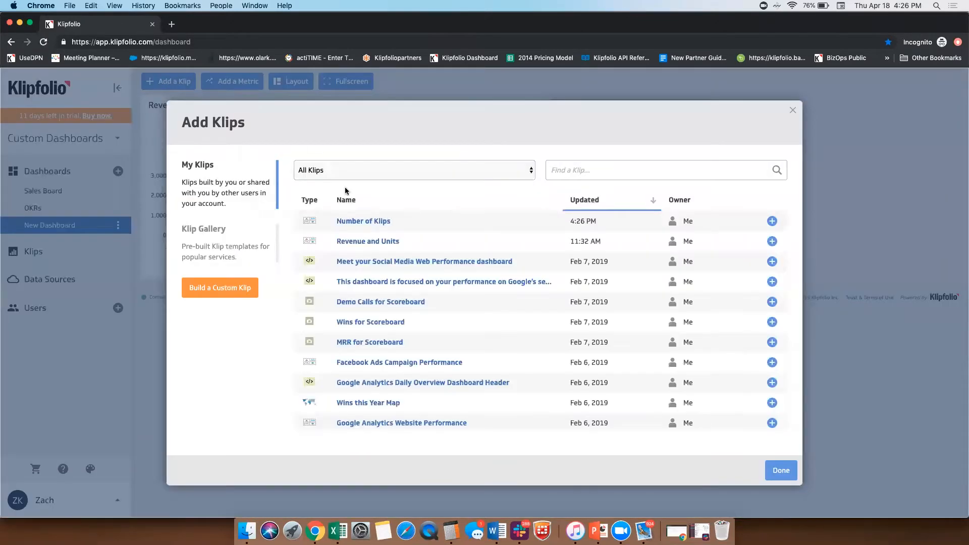
pyautogui.click(772, 221)
pyautogui.click(781, 471)
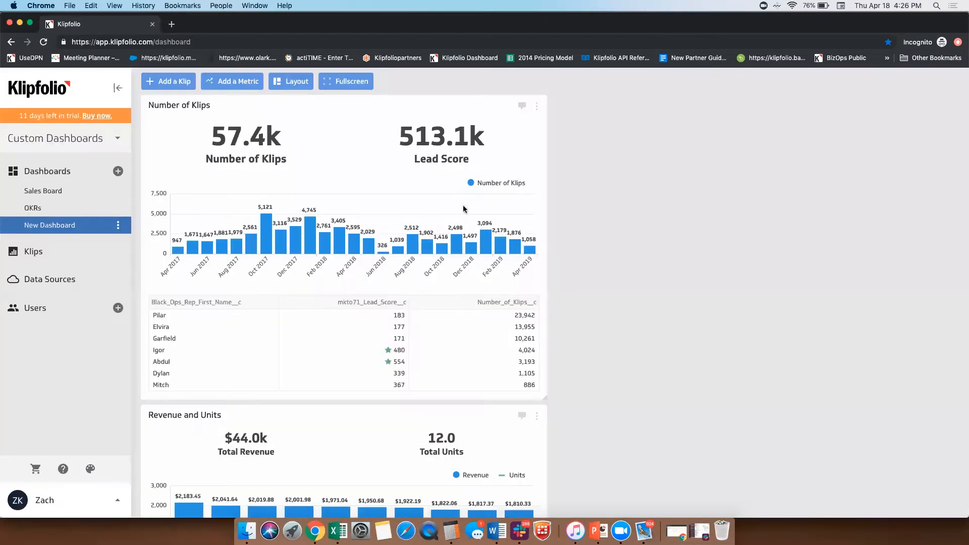
pyautogui.moveTo(384, 96); pyautogui.dragTo(389, 131)
pyautogui.moveTo(444, 404); pyautogui.dragTo(810, 249)
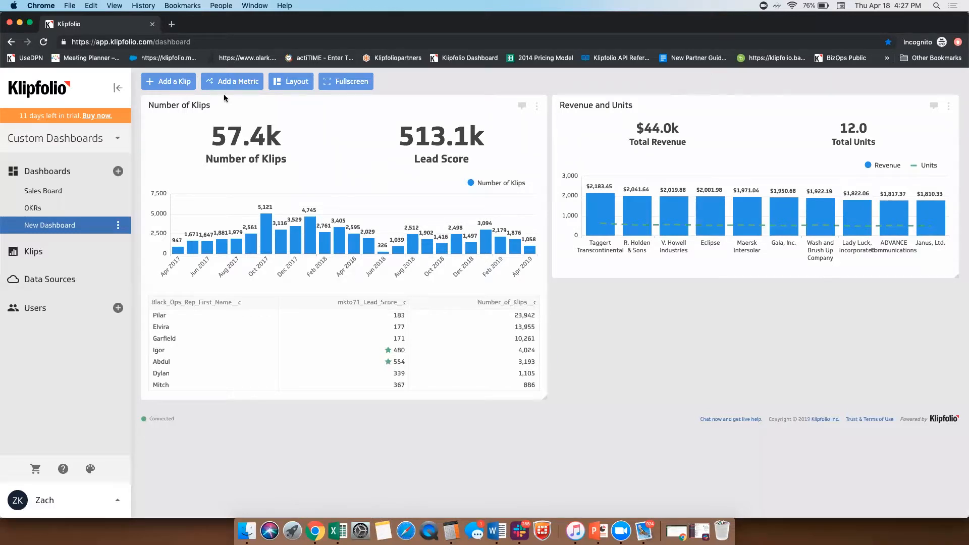
# Step: Switch from Custom Dashboards to Metric Monitoring (Beta)
pyautogui.click(38, 140)
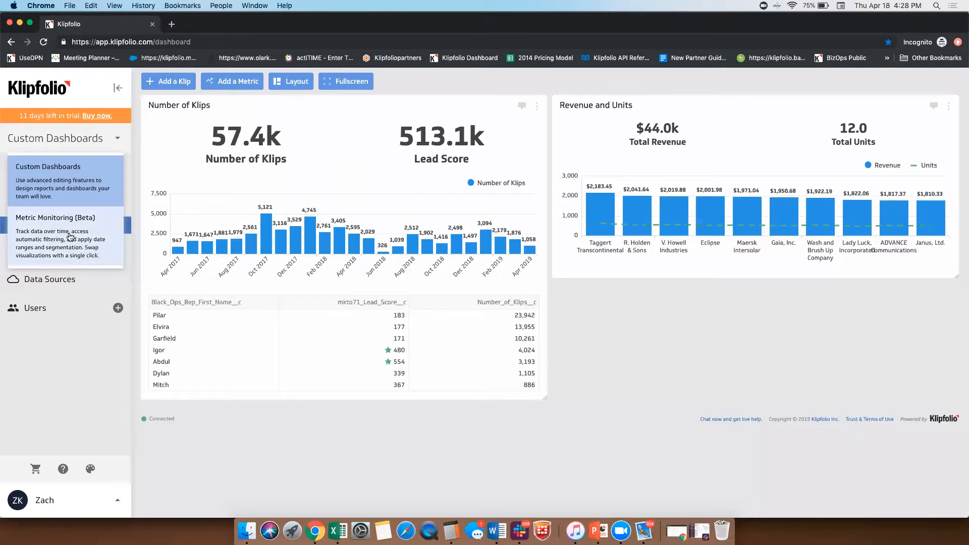
pyautogui.click(70, 237)
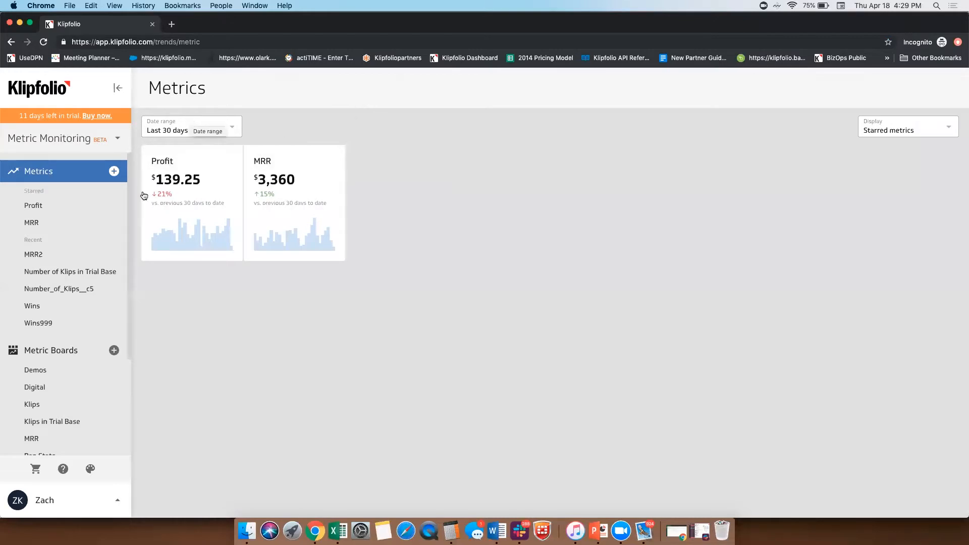
# Step: Start a custom metric connected to the saved data source Modelled Leads and Klips
pyautogui.click(115, 172)
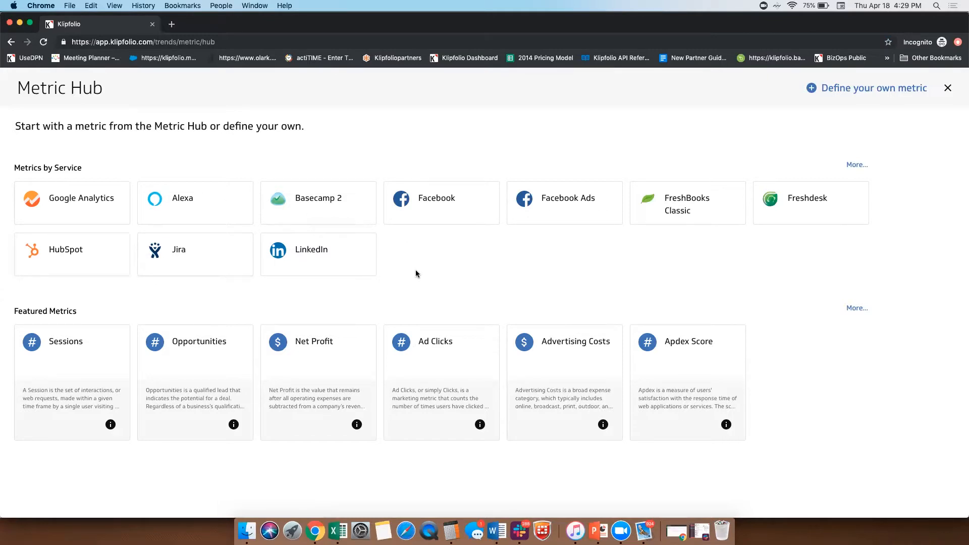
pyautogui.click(854, 90)
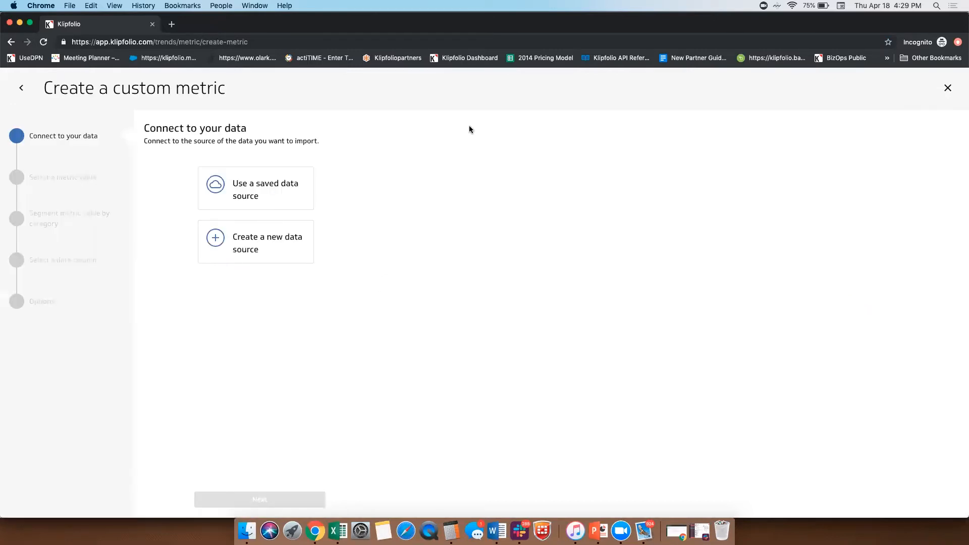
pyautogui.click(269, 198)
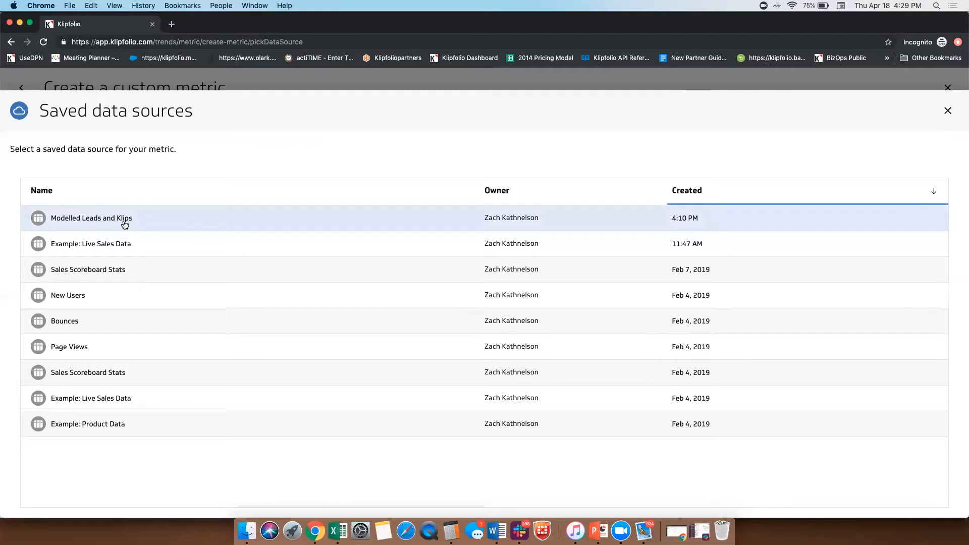
pyautogui.click(208, 218)
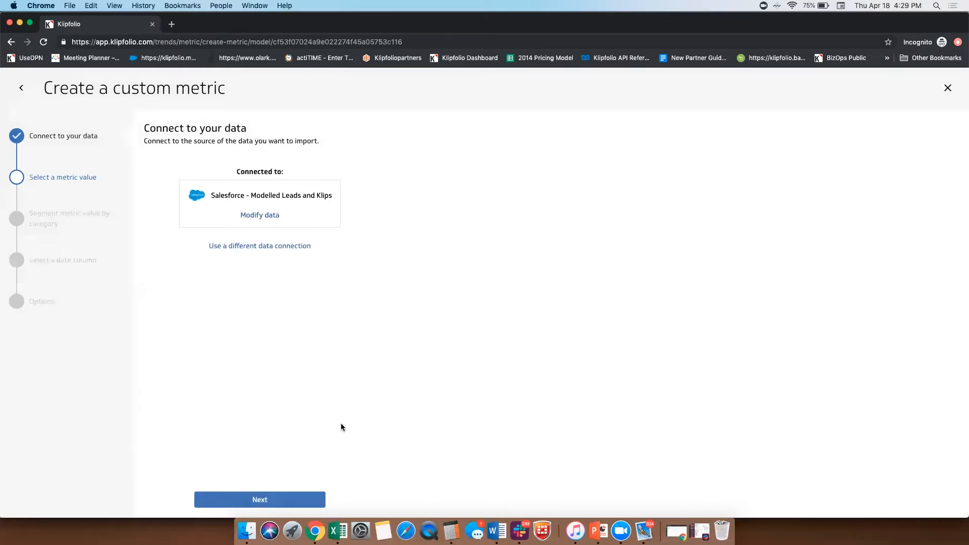
# Step: Track Number_of_Klips__c as the metric value and segment it by Black_Ops_Rep_First_Name__c
pyautogui.click(268, 503)
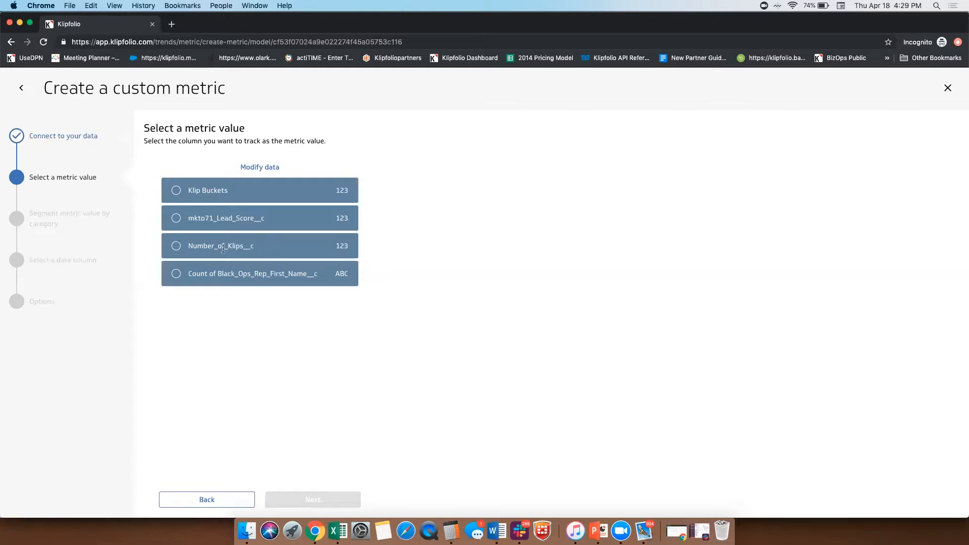
pyautogui.click(176, 246)
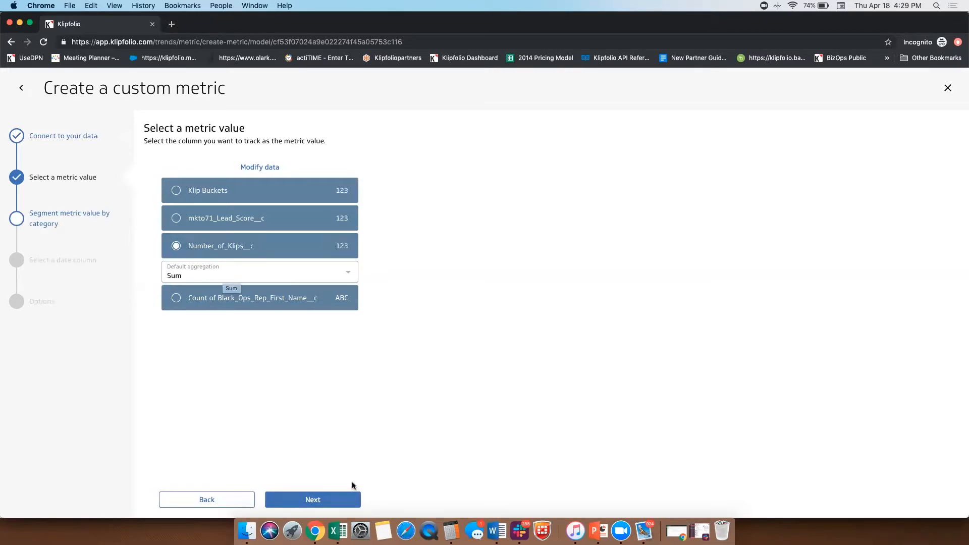
pyautogui.click(306, 501)
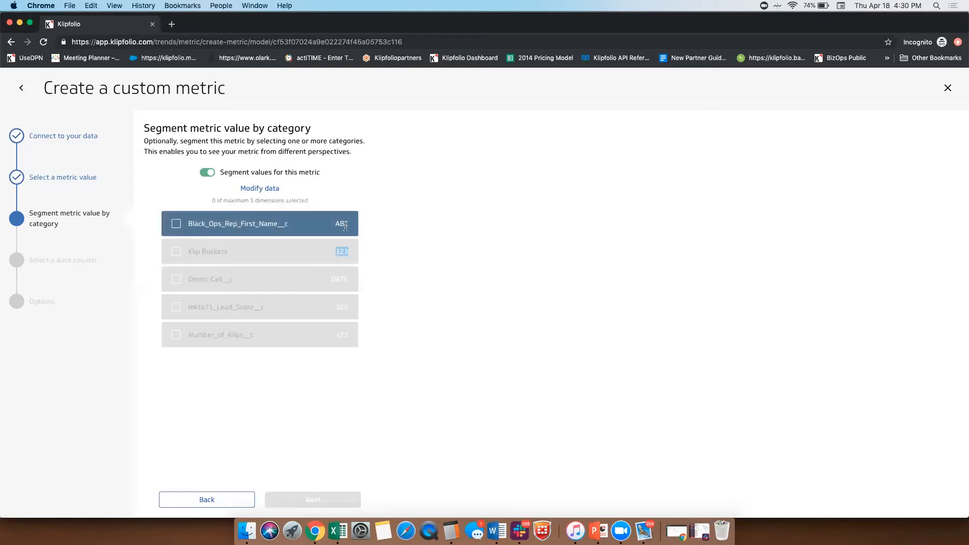
pyautogui.click(347, 253)
pyautogui.click(177, 225)
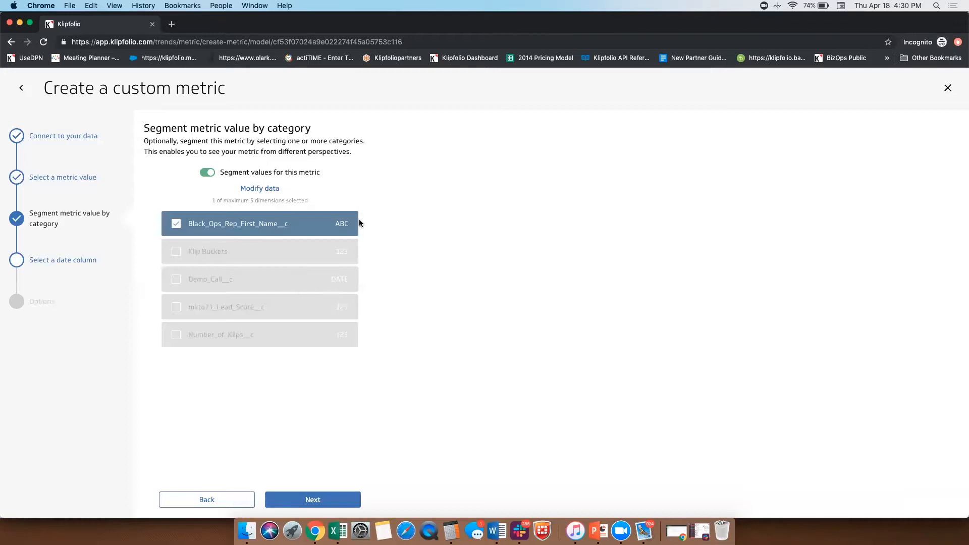
# Step: Change the Klip Buckets column's data format to Text and add it as a second segmentation category
pyautogui.click(260, 189)
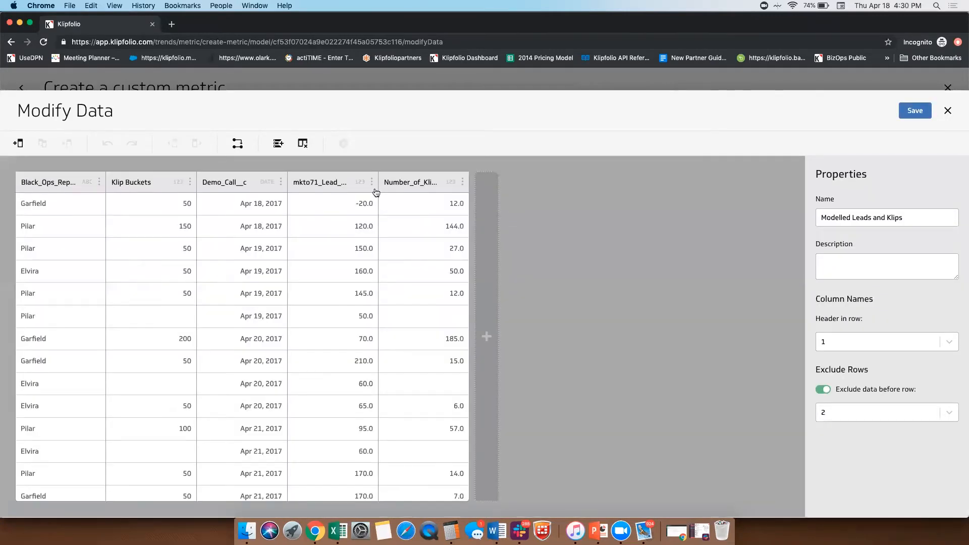
pyautogui.click(178, 184)
pyautogui.click(178, 183)
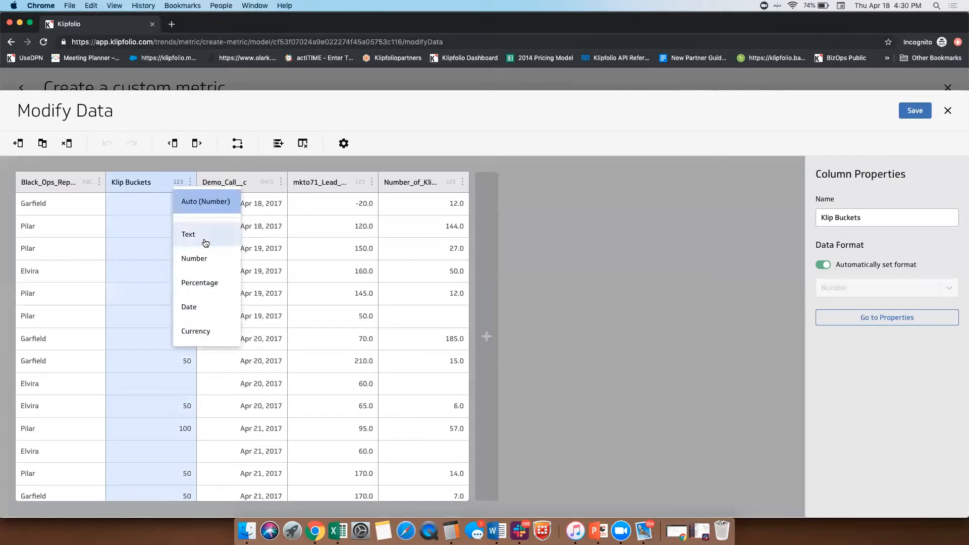
pyautogui.click(205, 244)
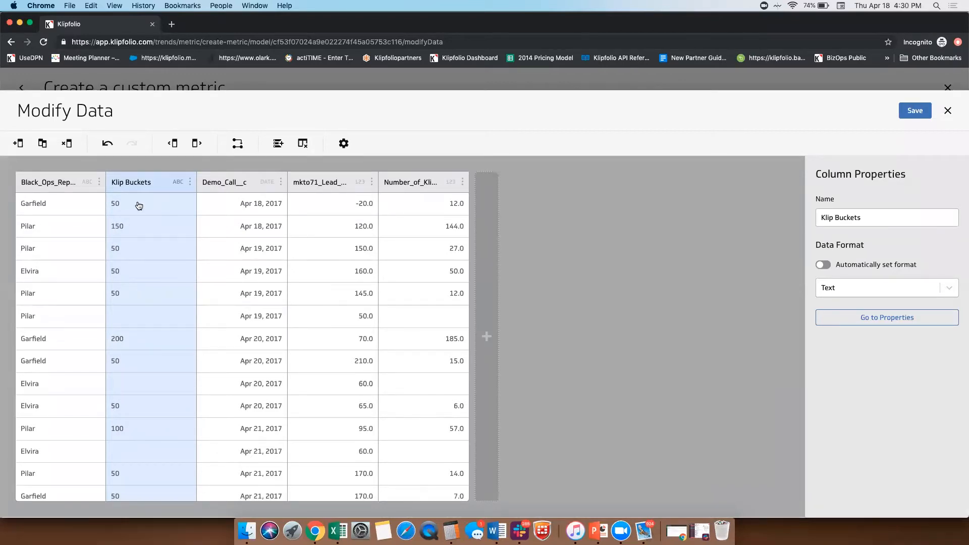
pyautogui.click(914, 111)
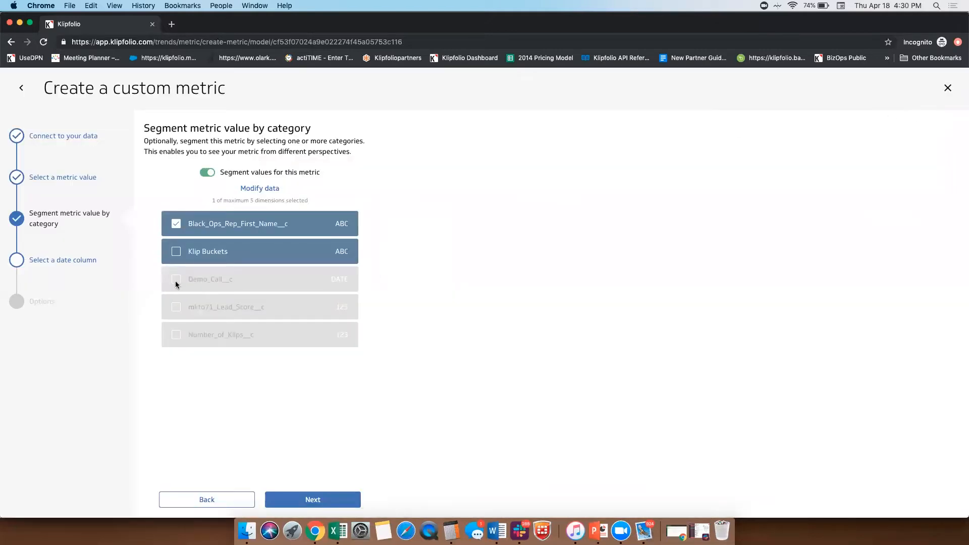
pyautogui.click(175, 252)
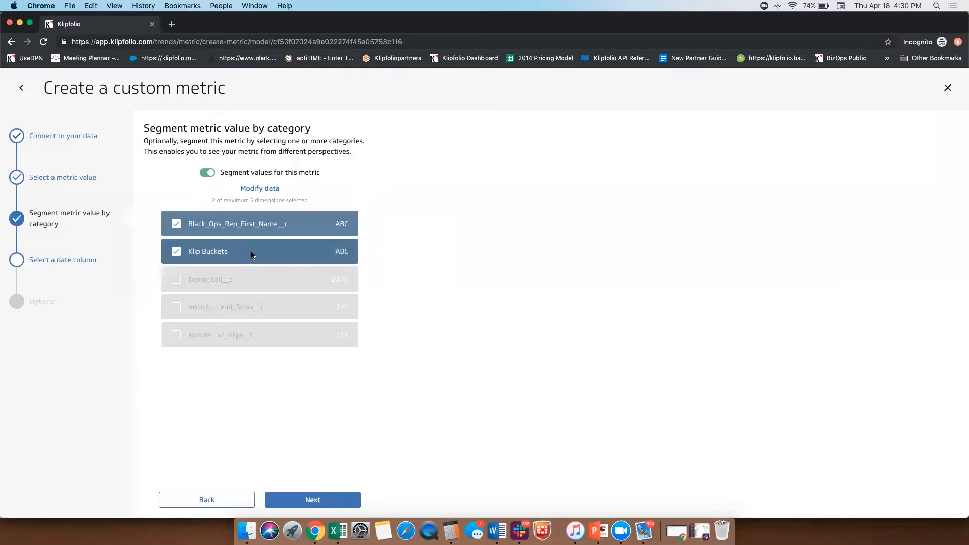
pyautogui.click(304, 501)
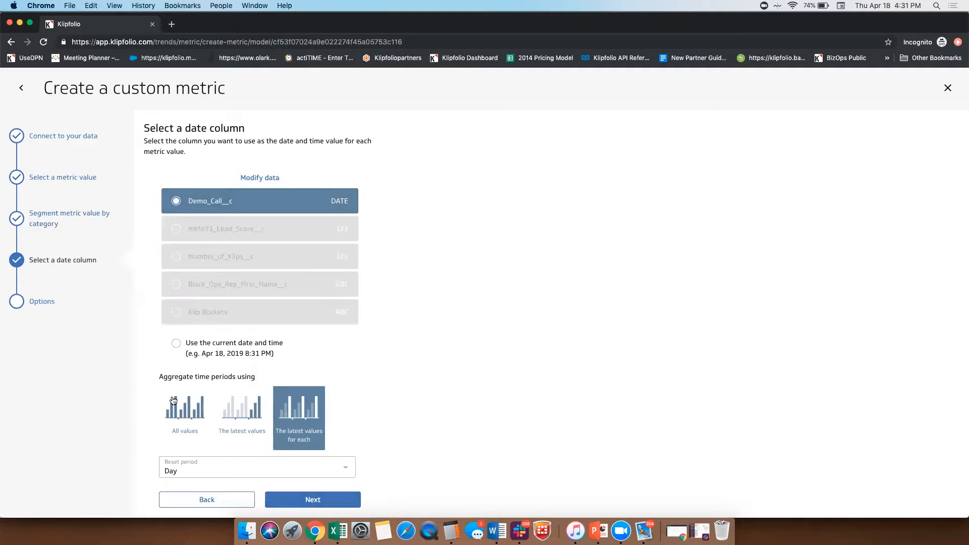
# Step: Aggregate time periods using all values with Demo_Call__c as the date column, and save the metric with its default options
pyautogui.click(185, 411)
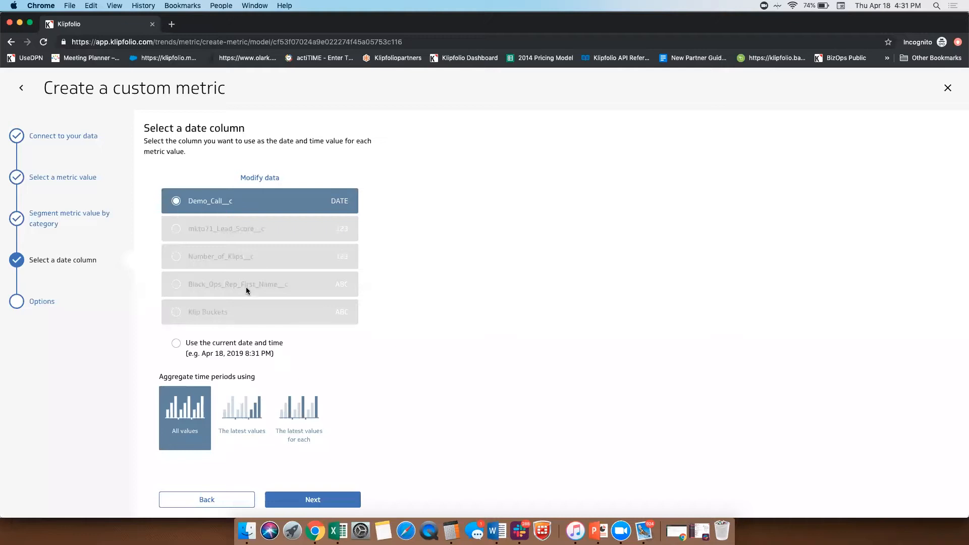
pyautogui.click(176, 343)
pyautogui.click(176, 205)
pyautogui.click(314, 501)
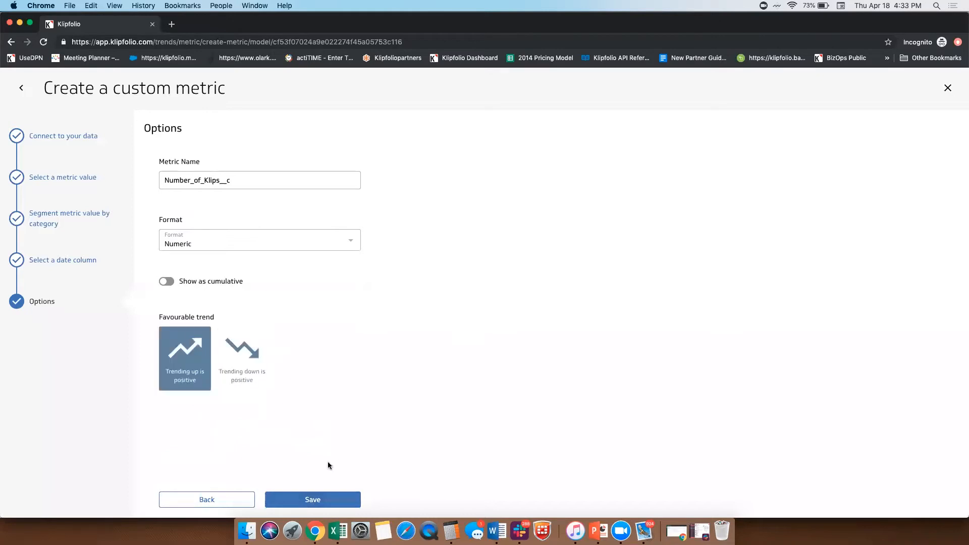
pyautogui.click(311, 501)
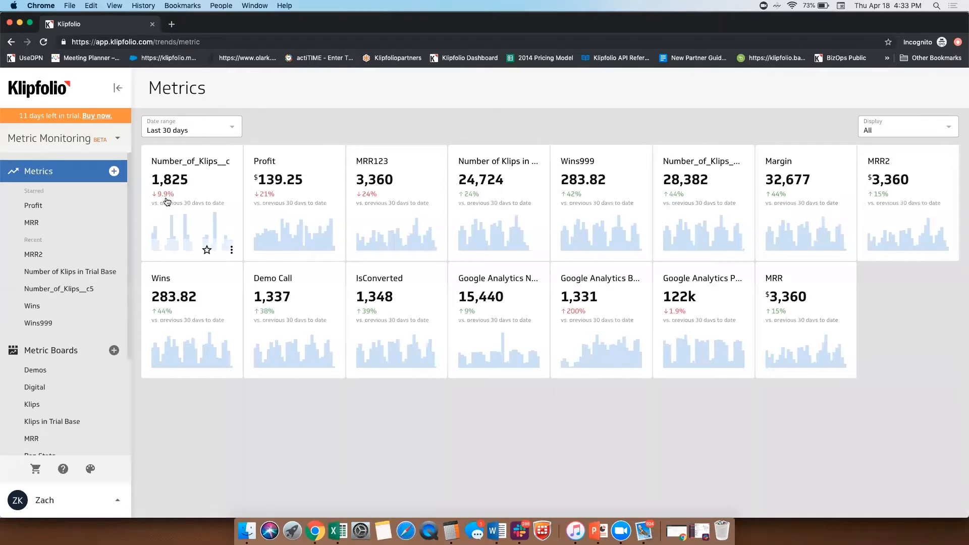
# Step: Open the new Number_of_Klips__c metric and show it as a bar chart for the last 7 days
pyautogui.click(210, 184)
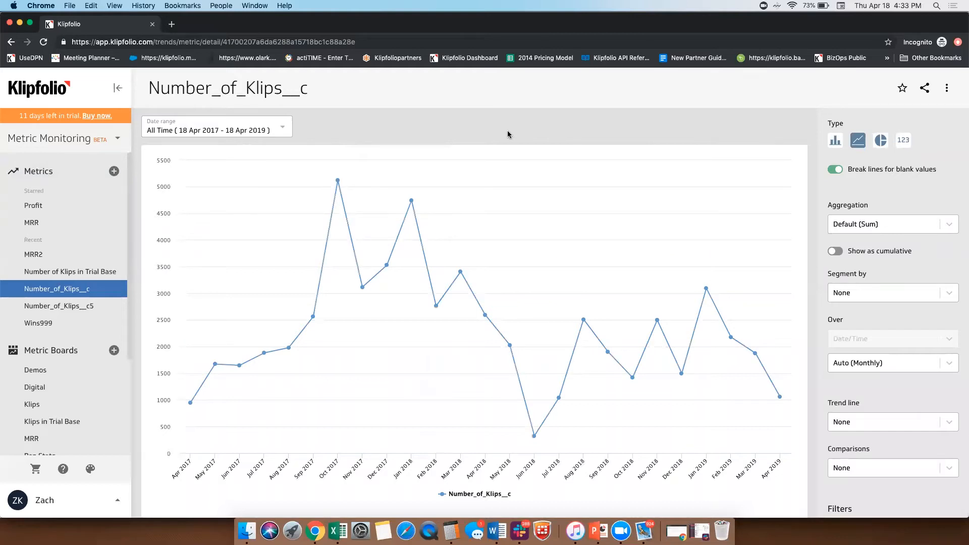
pyautogui.click(835, 143)
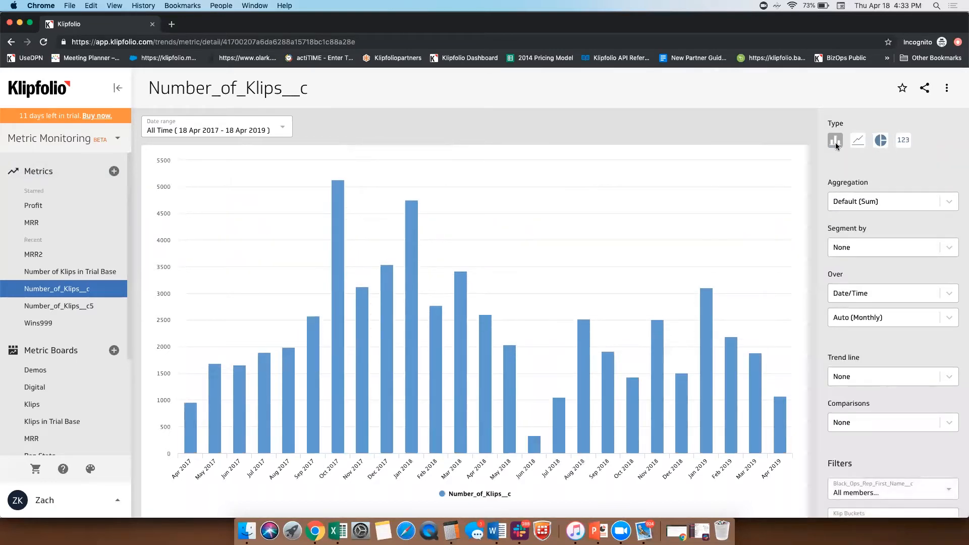
pyautogui.click(232, 132)
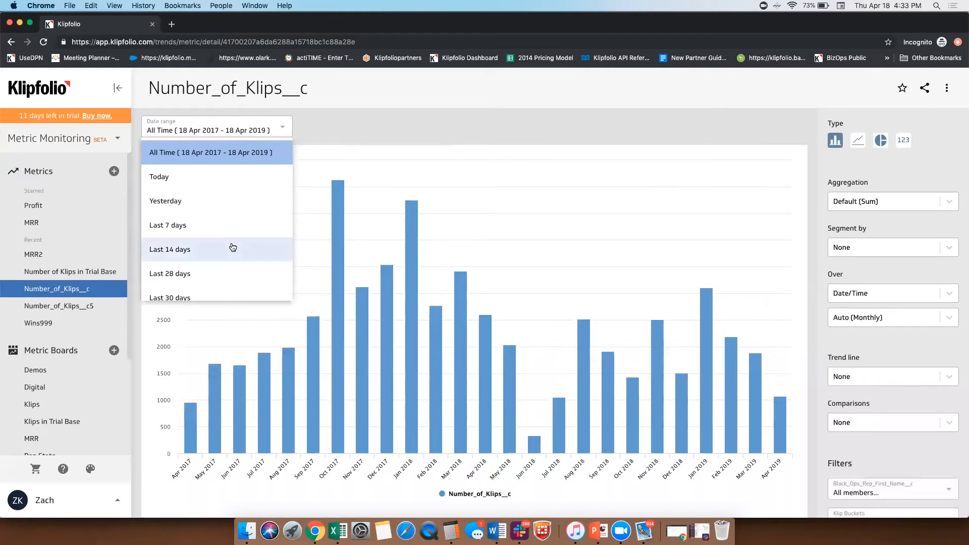
pyautogui.scroll(-1, 232, 247)
pyautogui.click(230, 193)
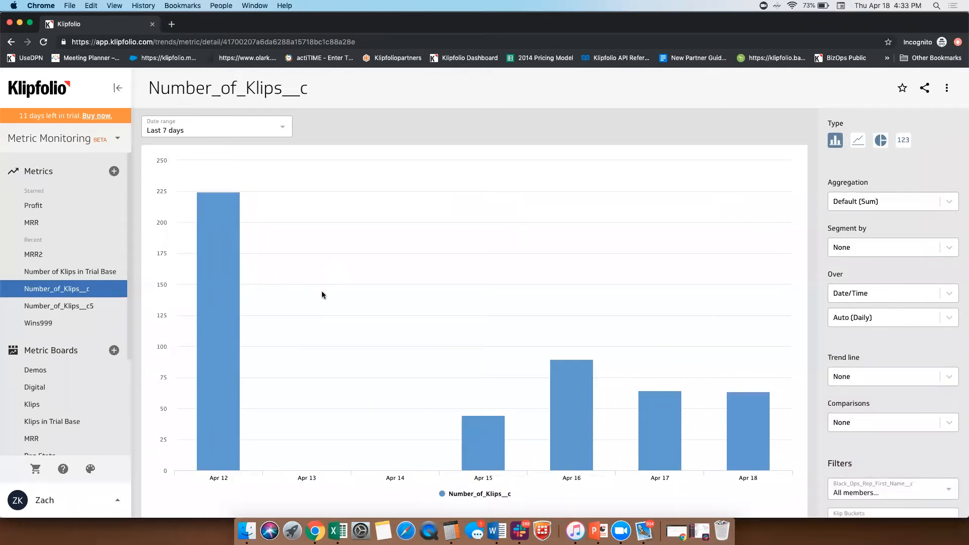
# Step: Try segmenting the bar chart by Black_Ops_Rep_First_Name__c and reset the segmentation to None
pyautogui.click(866, 247)
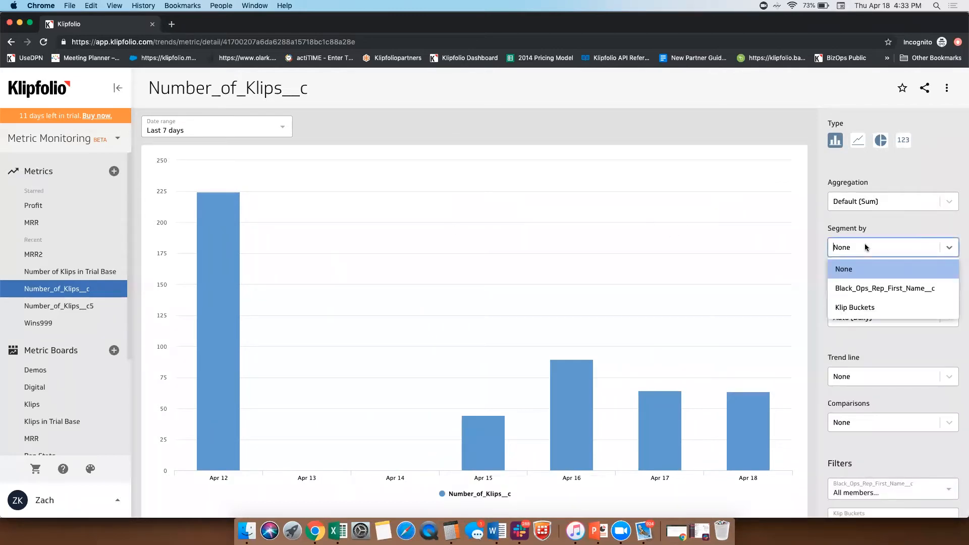
pyautogui.click(858, 289)
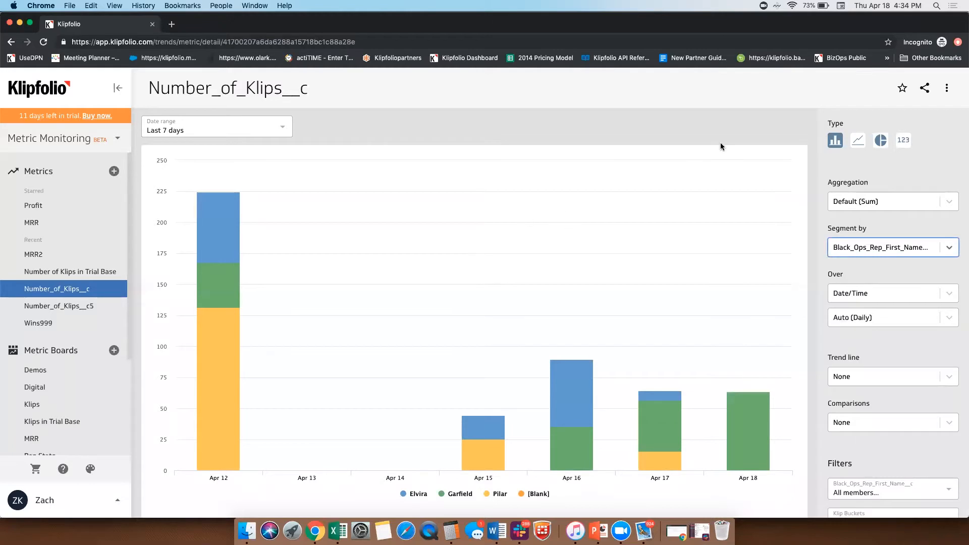
pyautogui.click(837, 144)
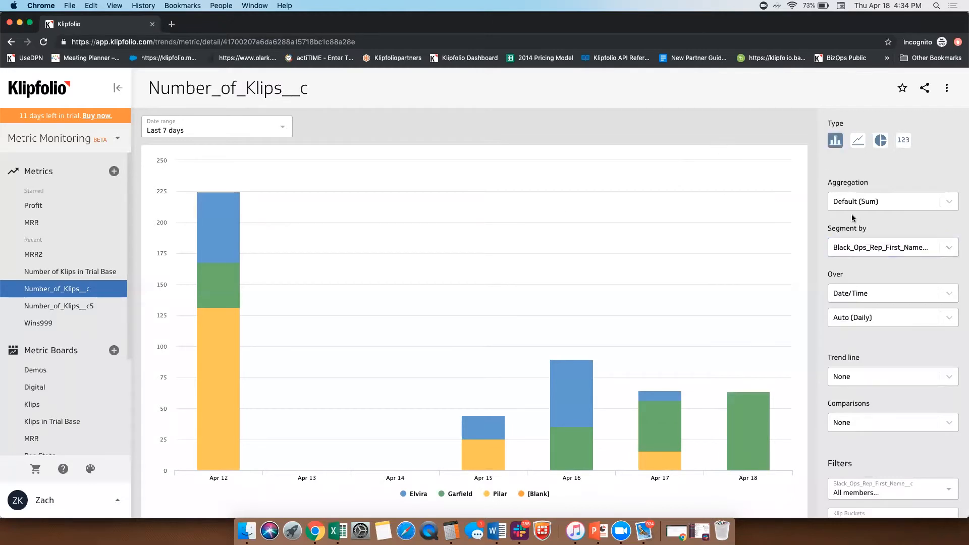
pyautogui.click(853, 248)
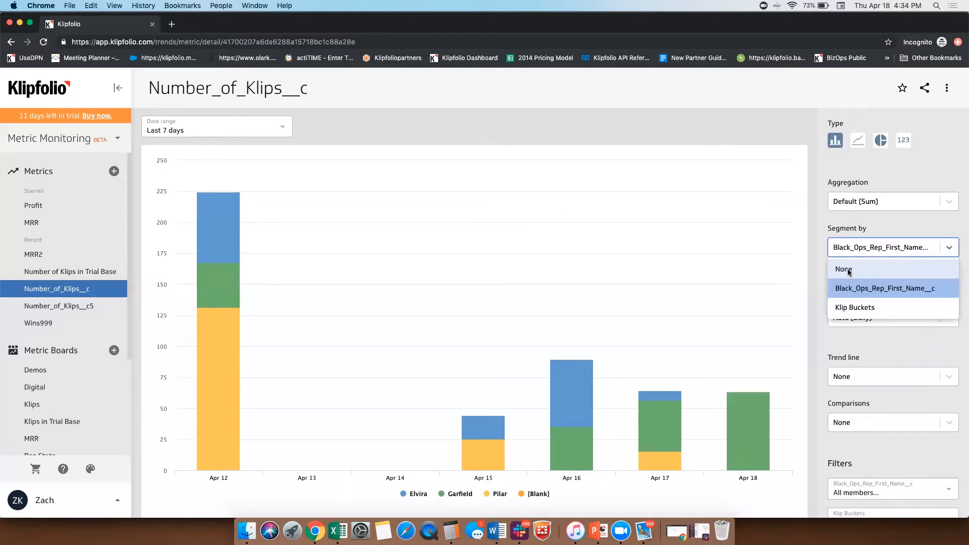
pyautogui.click(853, 268)
# Step: Show the metric as a line chart with the date range set to Last 30 days
pyautogui.click(857, 140)
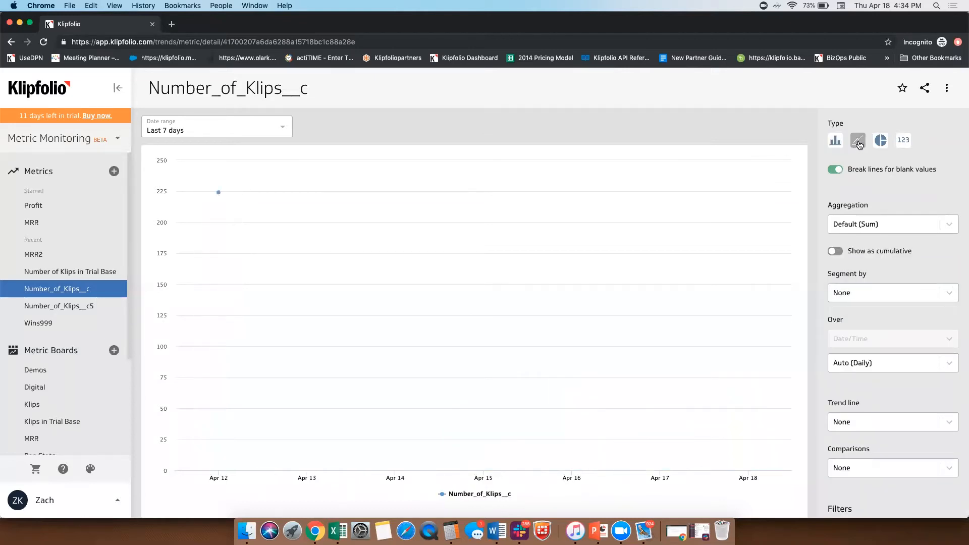
pyautogui.click(194, 133)
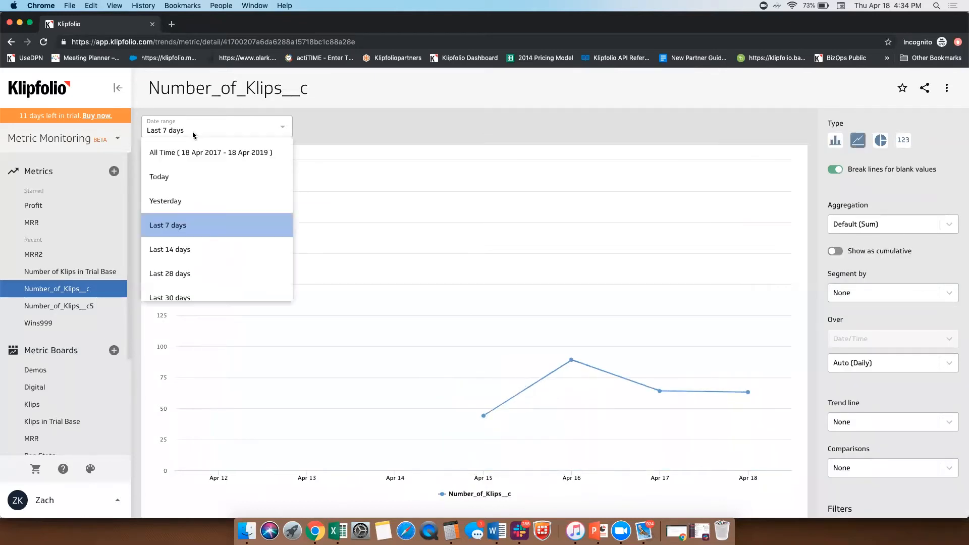
pyautogui.click(204, 295)
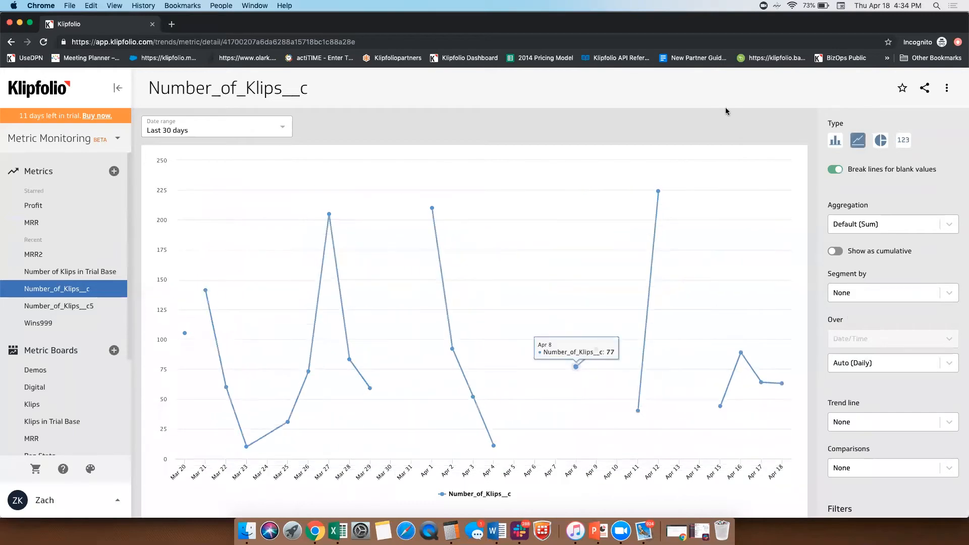
# Step: Add the Number_of_Klips__c metric to the starred metrics
pyautogui.click(945, 90)
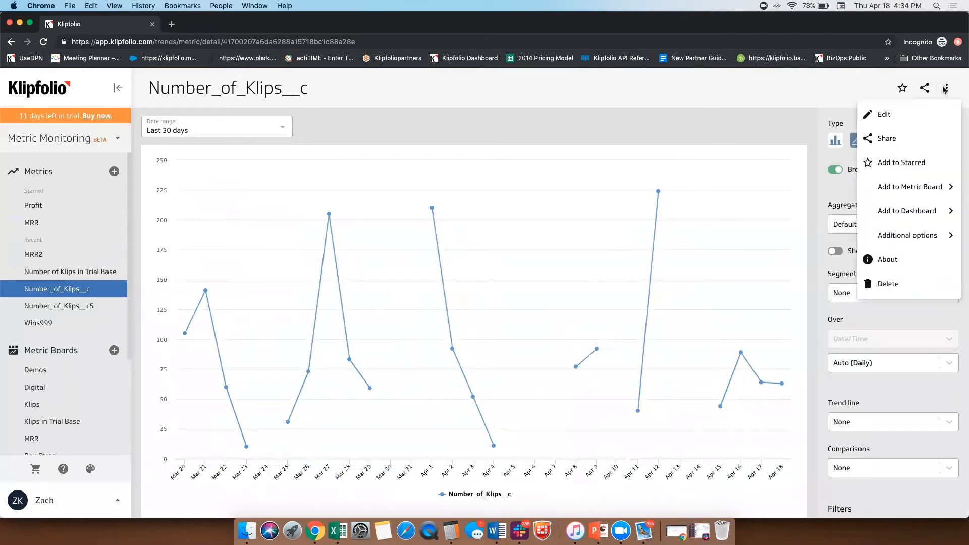
pyautogui.click(904, 92)
pyautogui.click(902, 91)
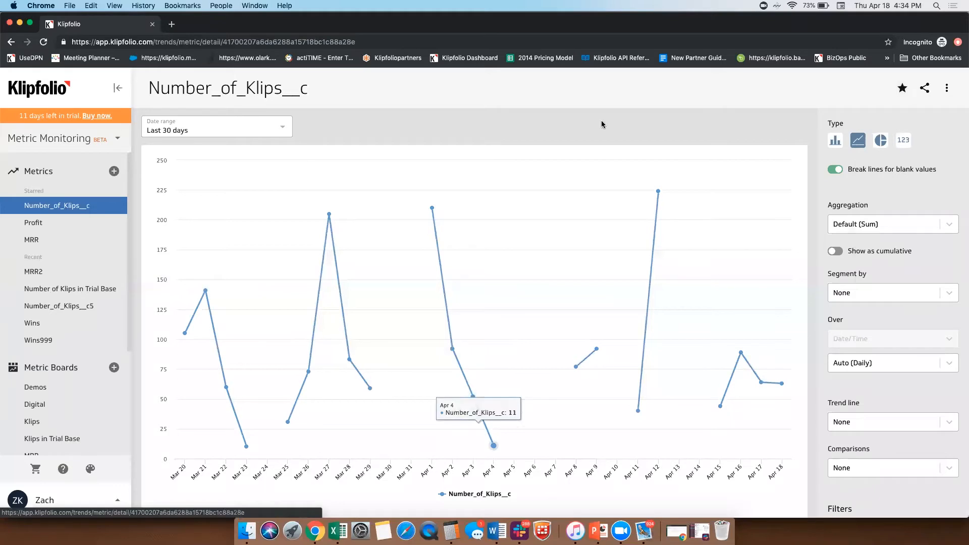
# Step: Add the metric to a new metric board and title the board "Number of Klips"
pyautogui.click(947, 89)
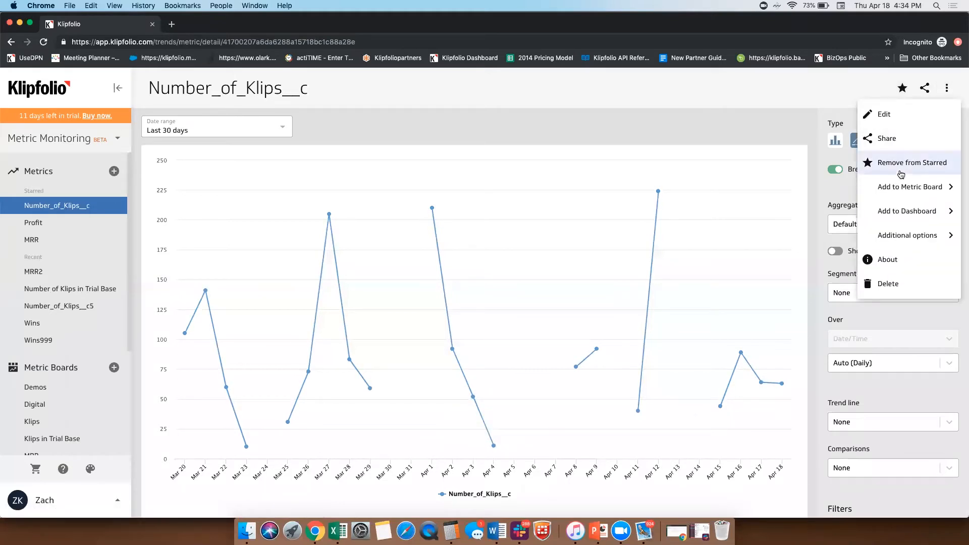
pyautogui.click(921, 188)
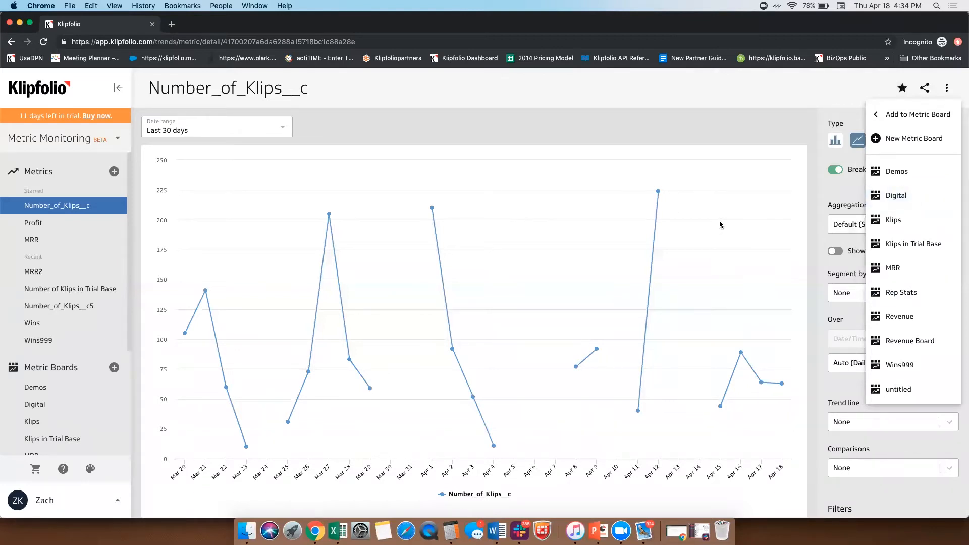
pyautogui.click(903, 139)
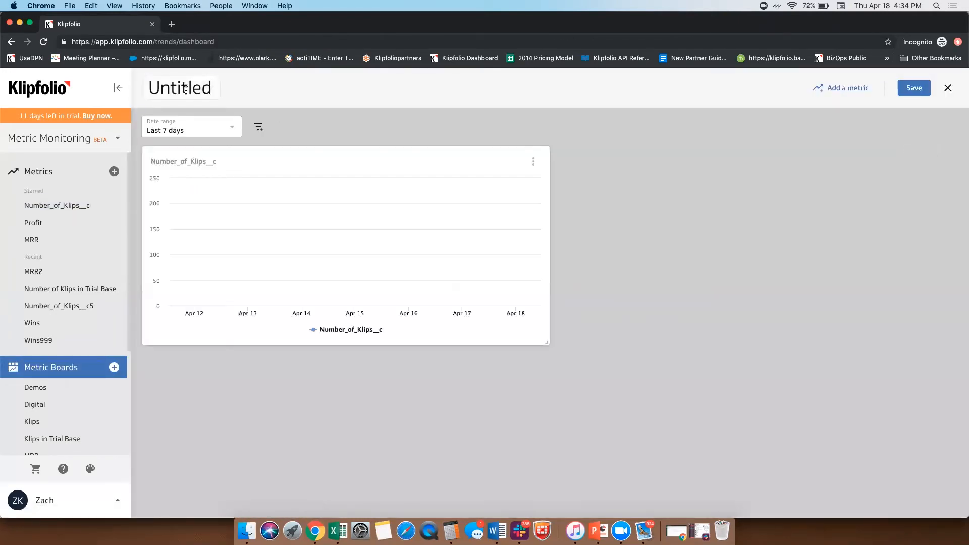
pyautogui.write('Number of Klips')
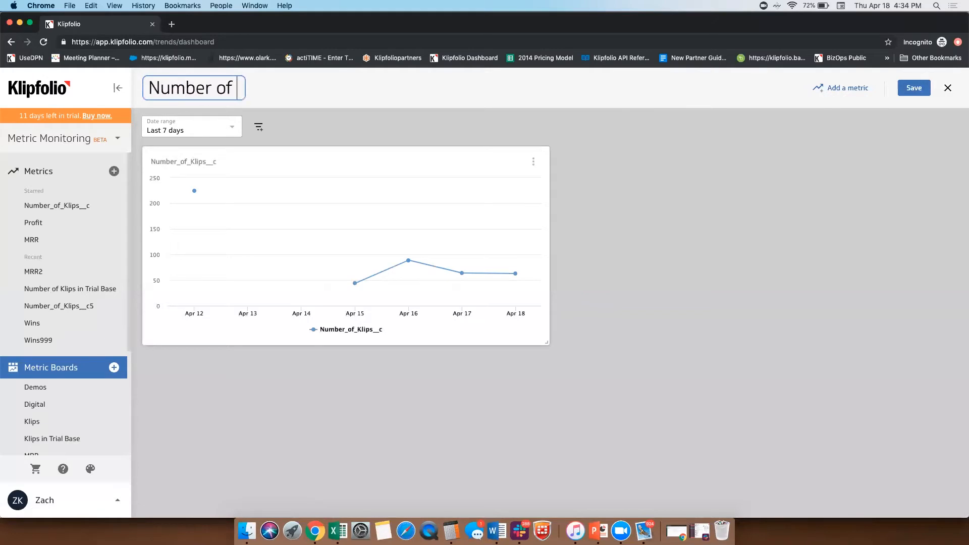
# Step: Add the Black_Ops_Rep_First_Name__c and Klip Buckets filters to the metric board
pyautogui.click(259, 127)
pyautogui.click(354, 287)
pyautogui.click(354, 300)
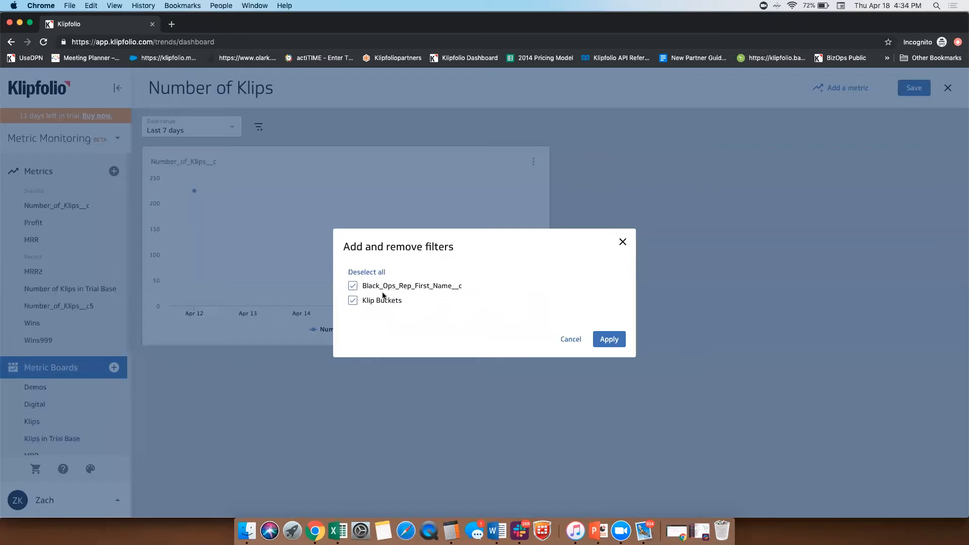
pyautogui.click(612, 339)
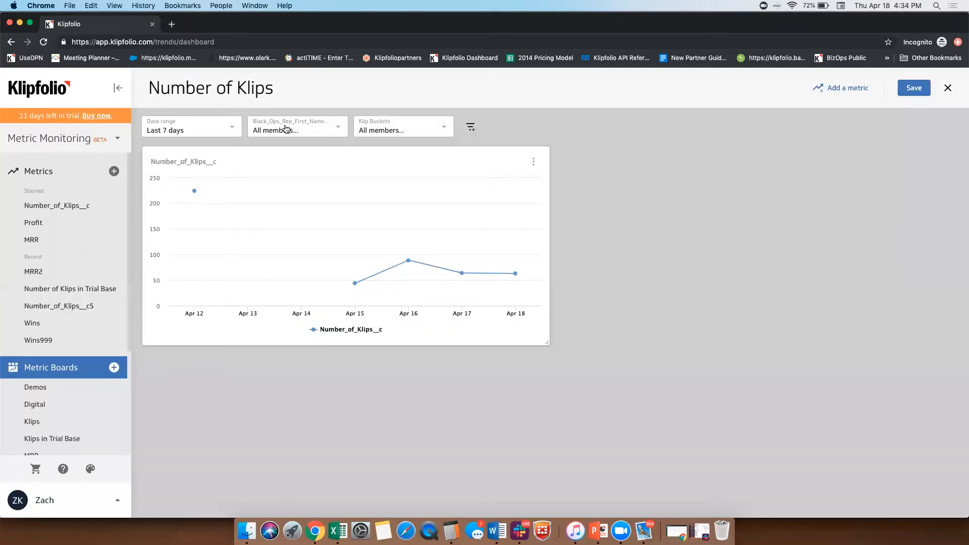
# Step: Set the metric board's date range to Last 12 months
pyautogui.click(197, 132)
pyautogui.scroll(-5, 206, 257)
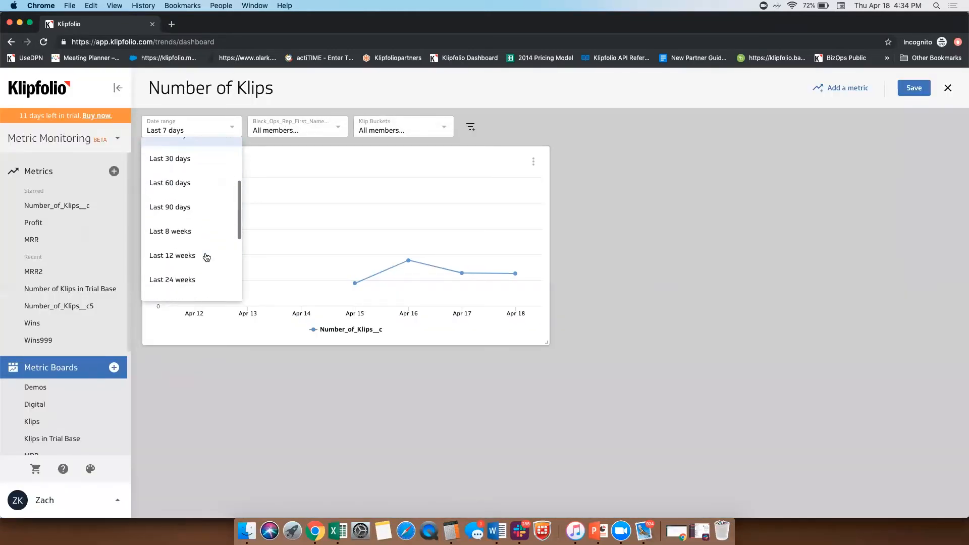
pyautogui.scroll(-4, 192, 268)
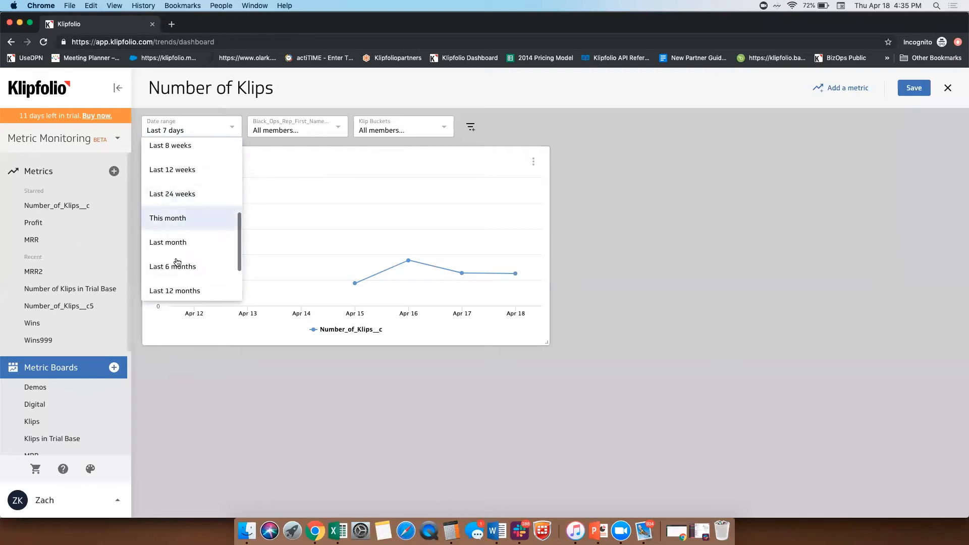
pyautogui.click(174, 241)
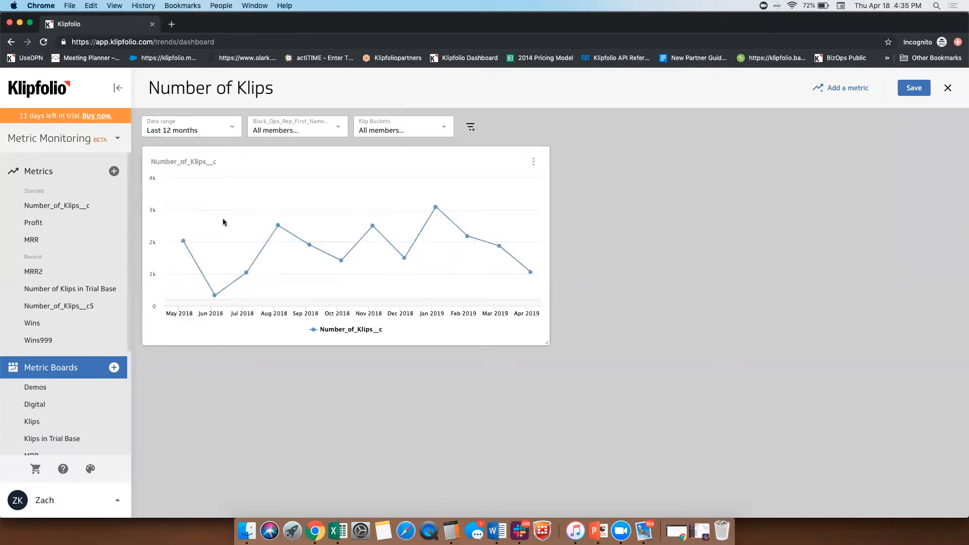
# Step: Try filtering the board by the second listed rep, add the third rep to the filter, and clear the Black_Ops_Rep_First_Name__c filter
pyautogui.click(306, 129)
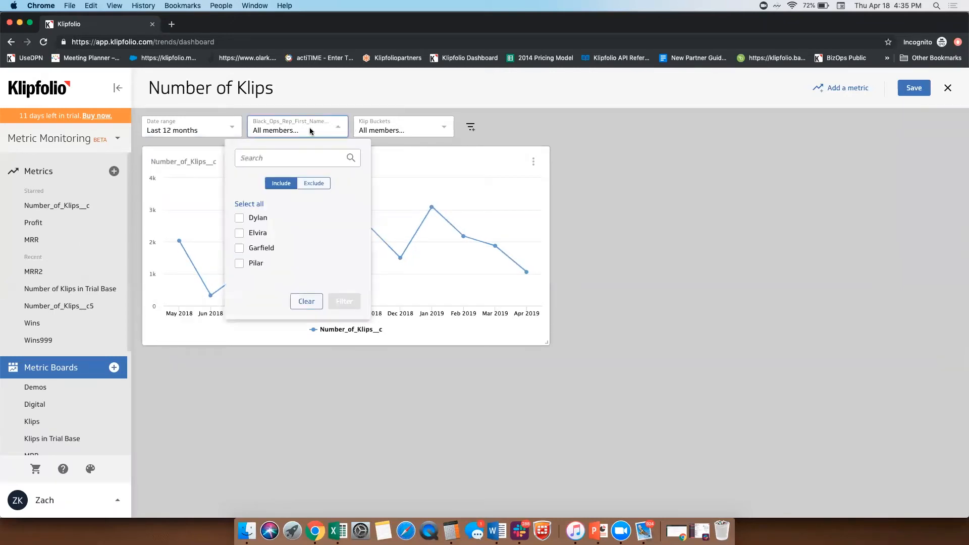
pyautogui.click(240, 235)
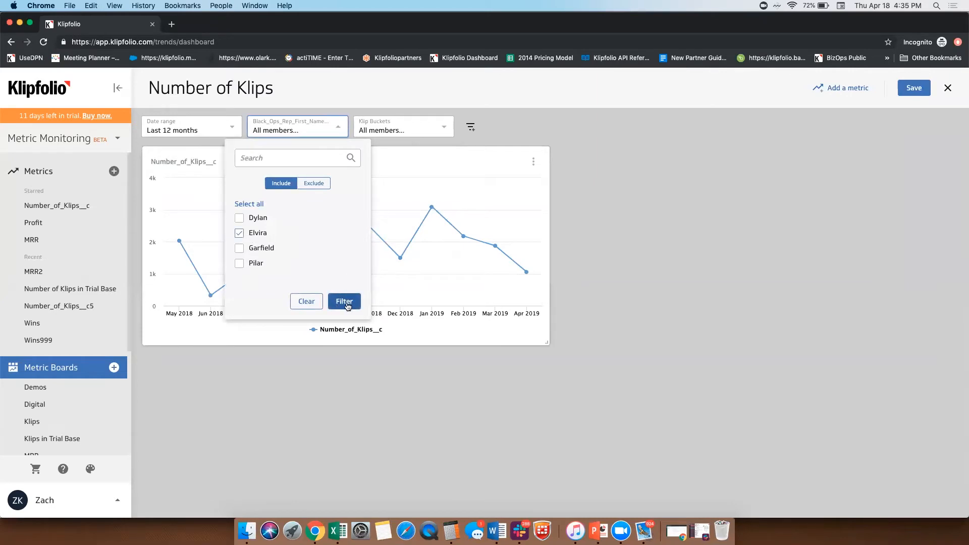
pyautogui.click(345, 302)
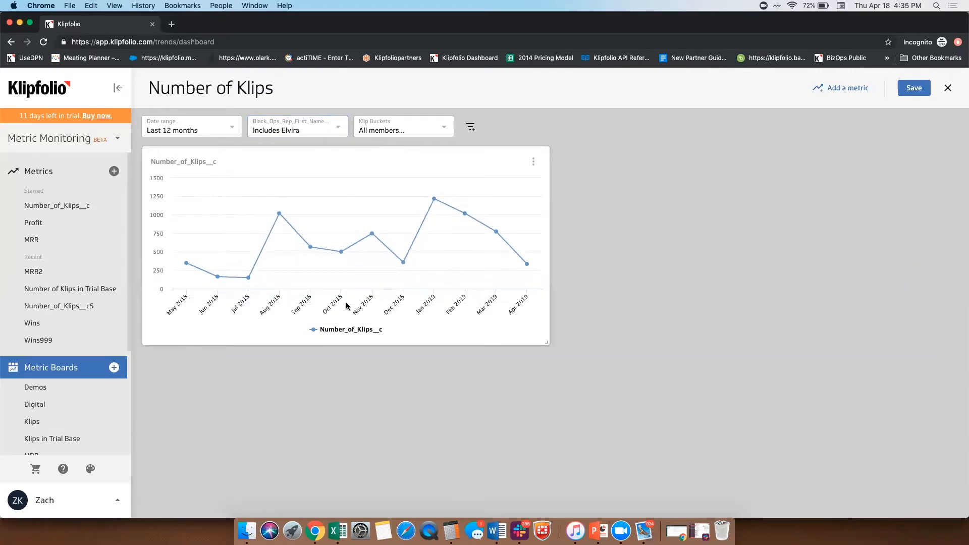
pyautogui.click(318, 130)
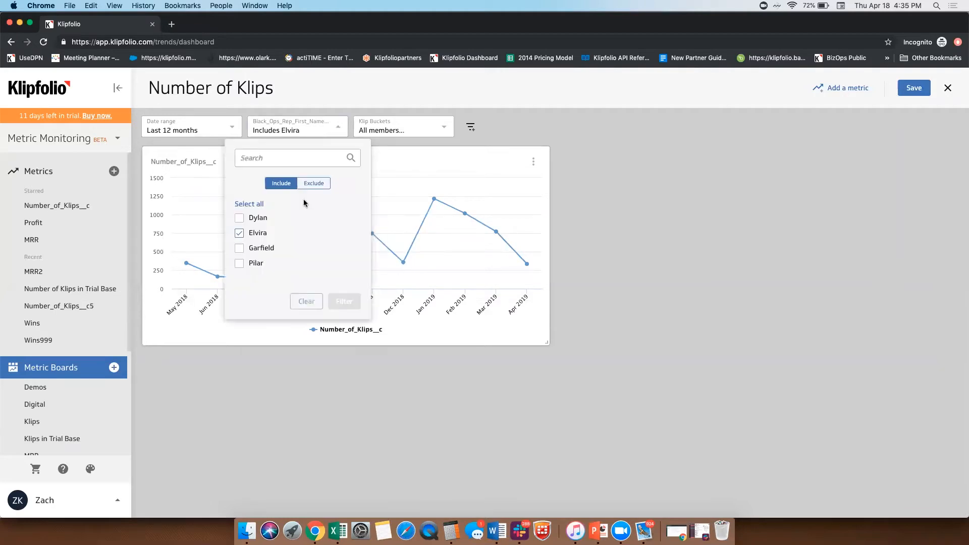
pyautogui.click(240, 248)
pyautogui.click(337, 302)
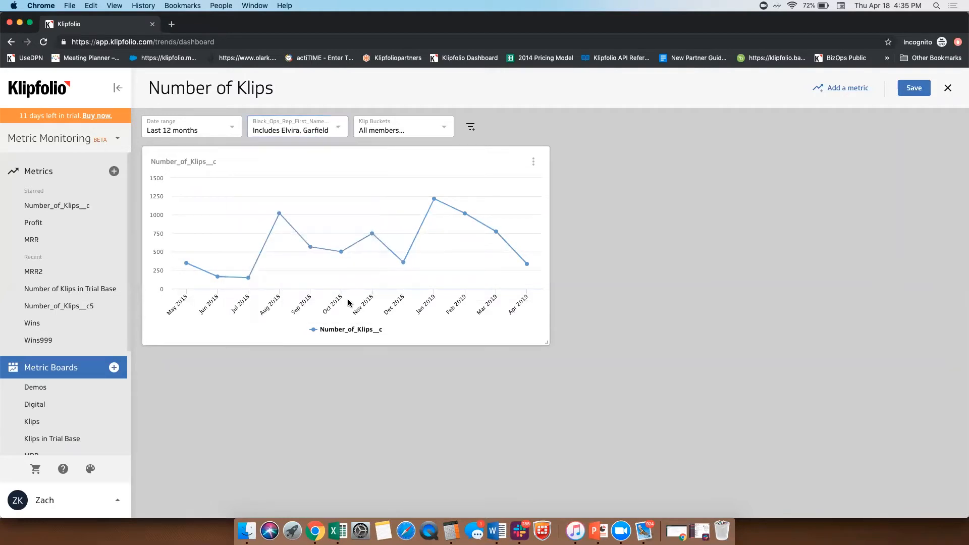
pyautogui.click(314, 130)
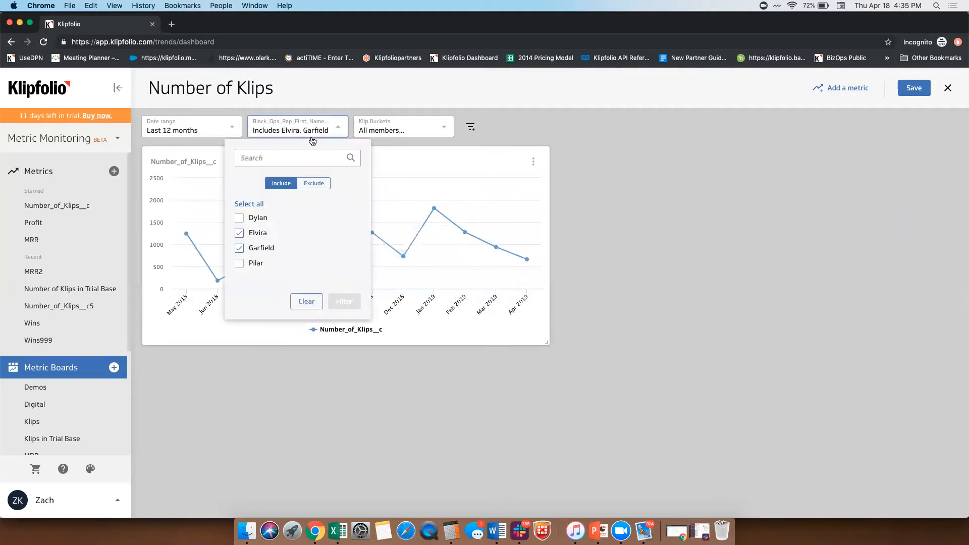
pyautogui.click(306, 301)
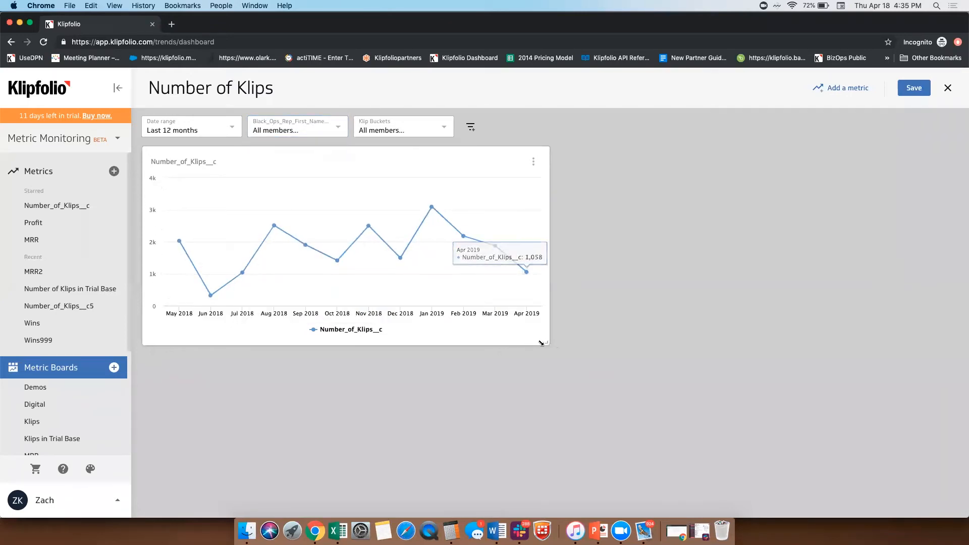
# Step: Narrow the existing chart tile and add a second Number_of_Klips__c metric beside it
pyautogui.moveTo(541, 343); pyautogui.dragTo(425, 340)
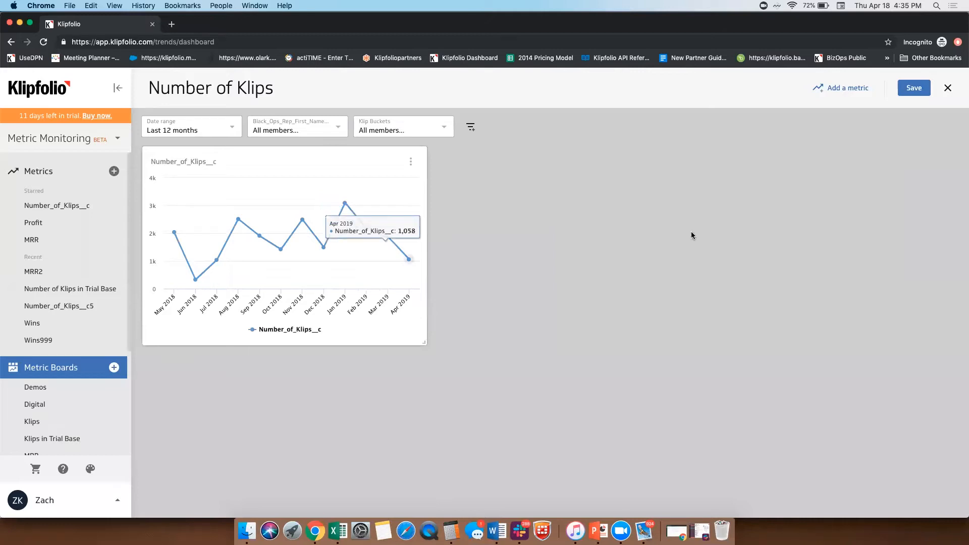
pyautogui.click(840, 89)
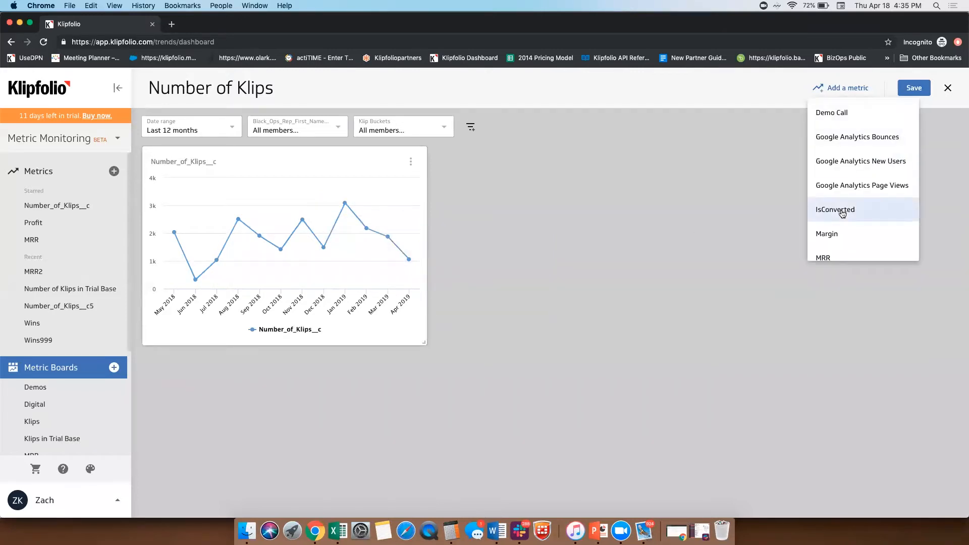
pyautogui.click(335, 185)
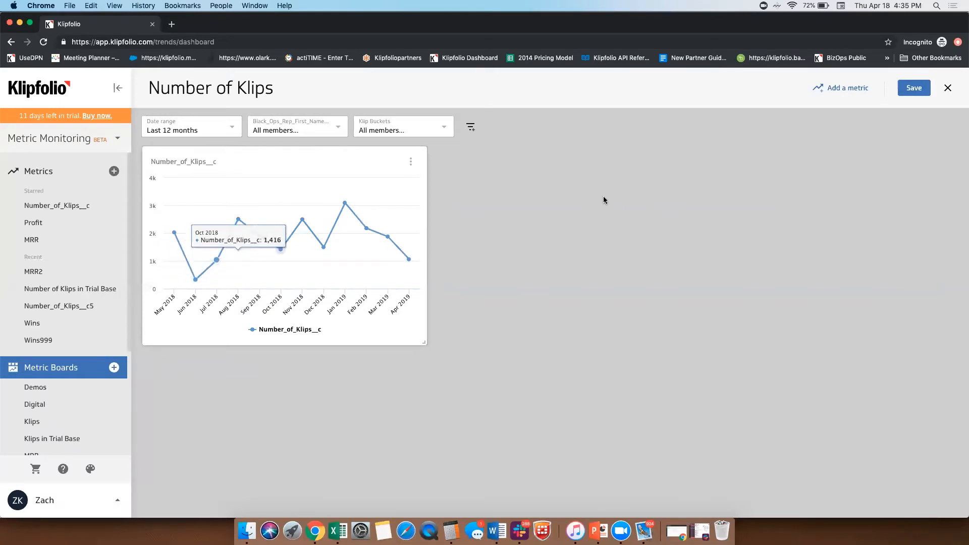
pyautogui.click(831, 89)
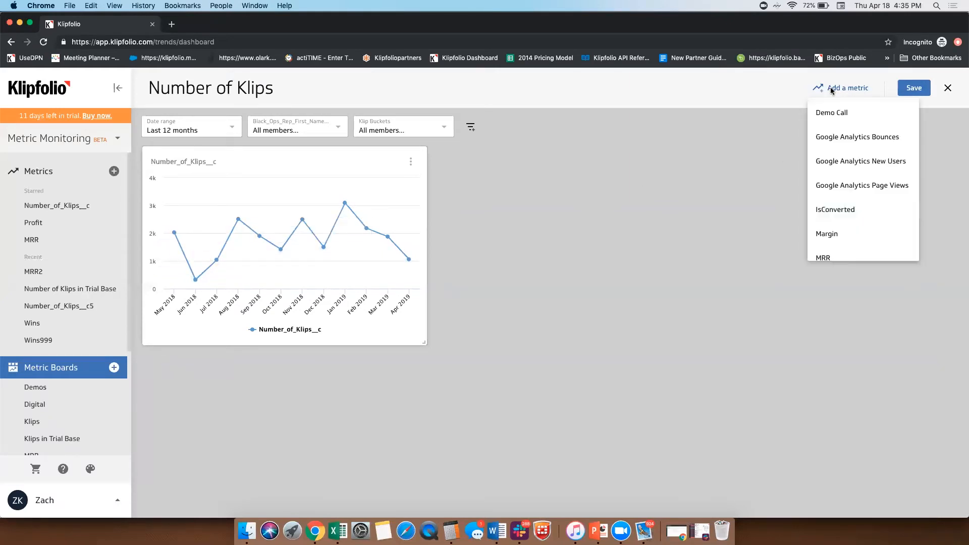
pyautogui.scroll(-5, 843, 179)
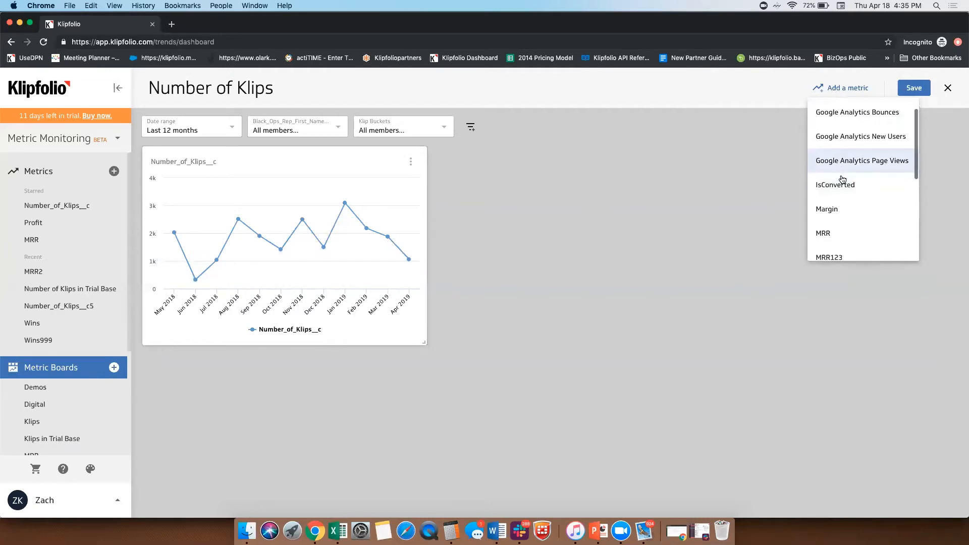
pyautogui.scroll(-3, 843, 179)
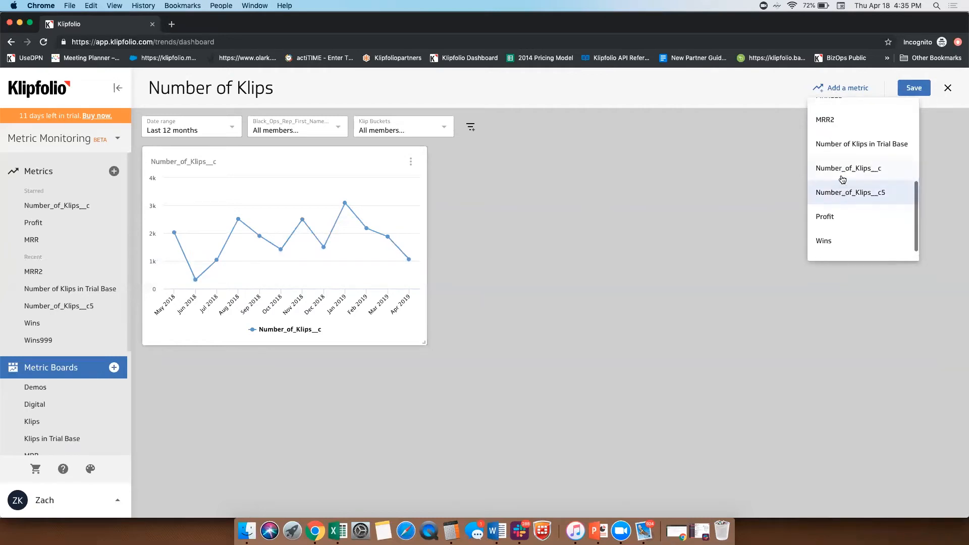
pyautogui.click(836, 167)
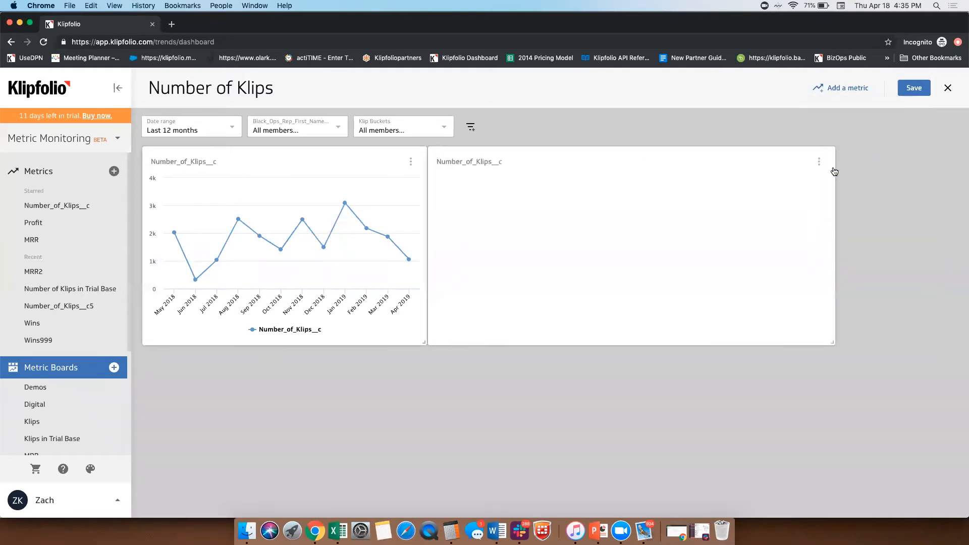
# Step: Add two more Number_of_Klips__c metrics to the board, making a second row of charts
pyautogui.click(840, 90)
pyautogui.scroll(-6, 868, 209)
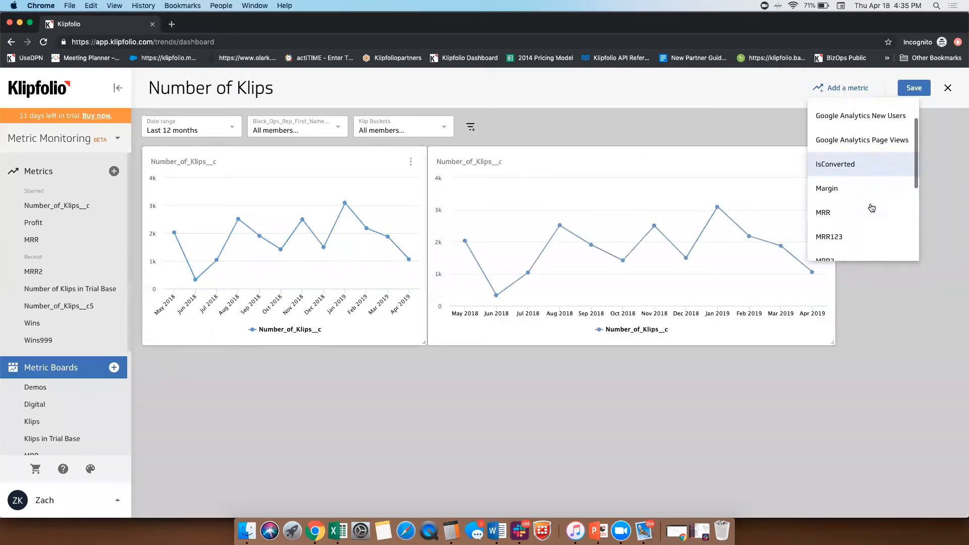
pyautogui.scroll(-2, 872, 207)
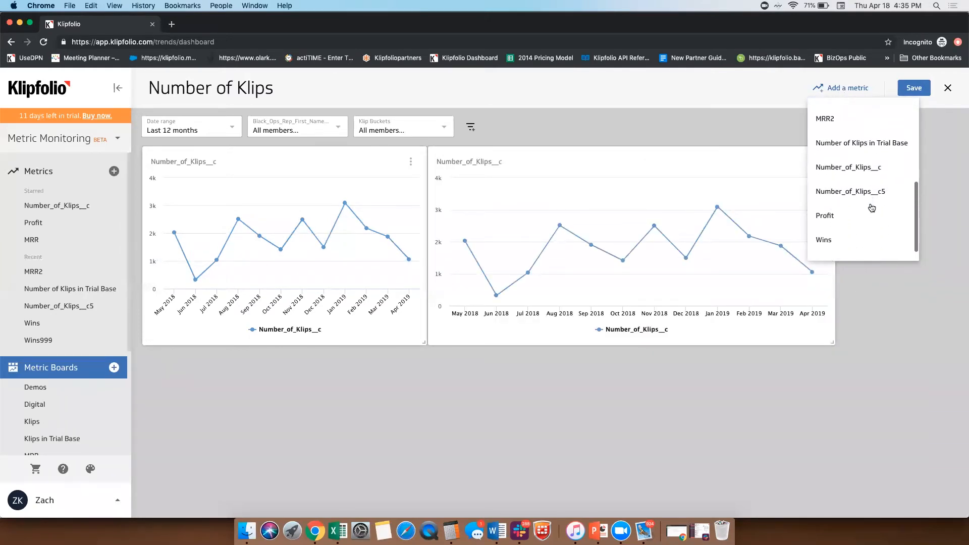
pyautogui.click(872, 168)
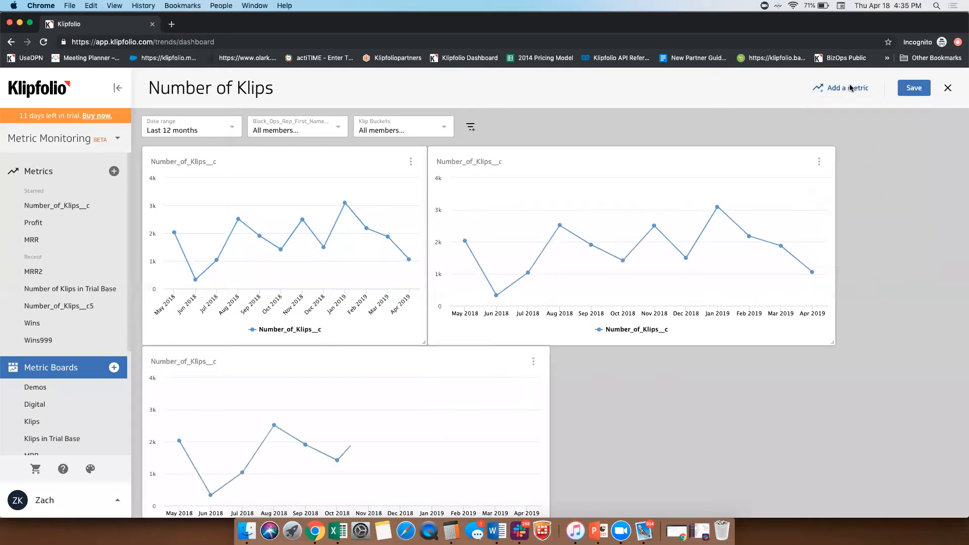
pyautogui.click(848, 88)
pyautogui.scroll(-2, 882, 214)
pyautogui.scroll(-4, 879, 212)
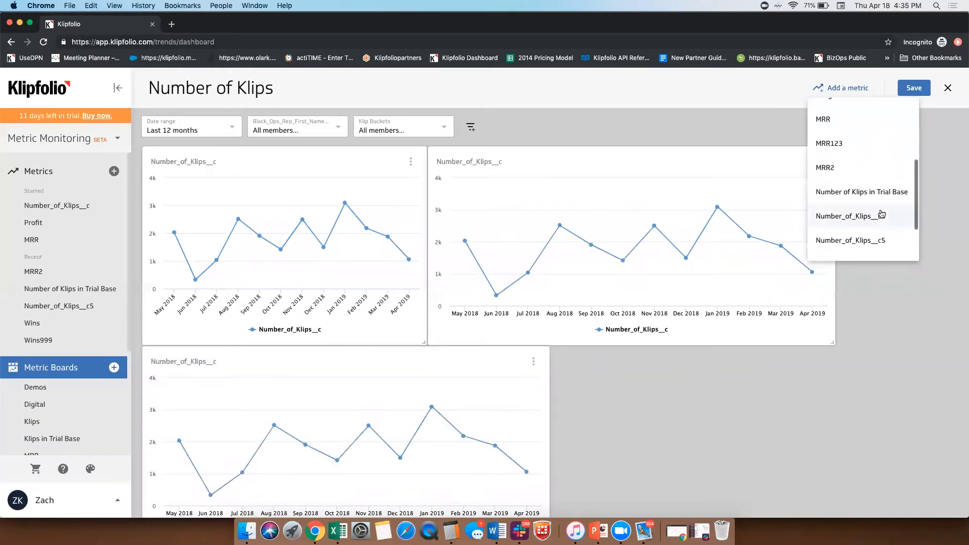
pyautogui.click(877, 199)
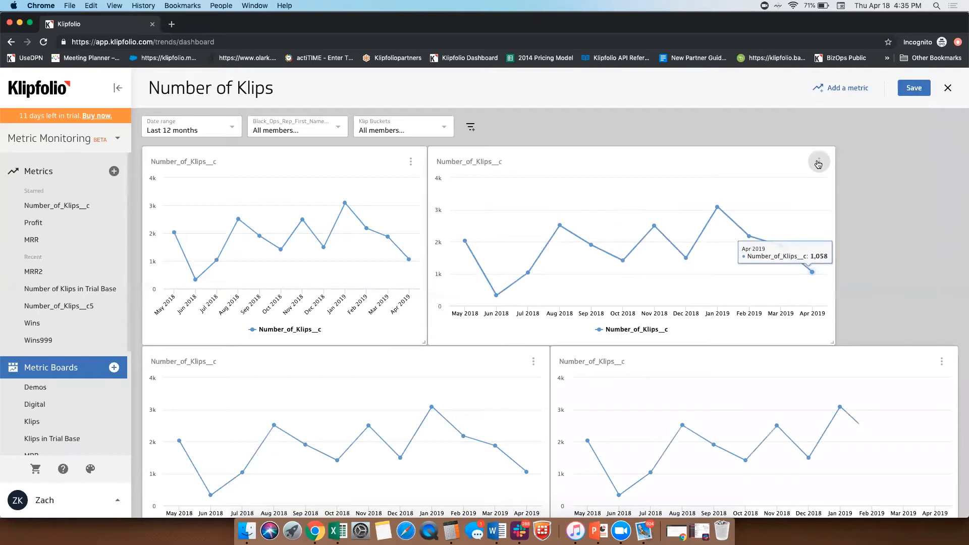
# Step: Change the second chart in the upper row to a pie chart segmented by Black_Ops_Rep_First_Name__c
pyautogui.click(818, 162)
pyautogui.click(846, 189)
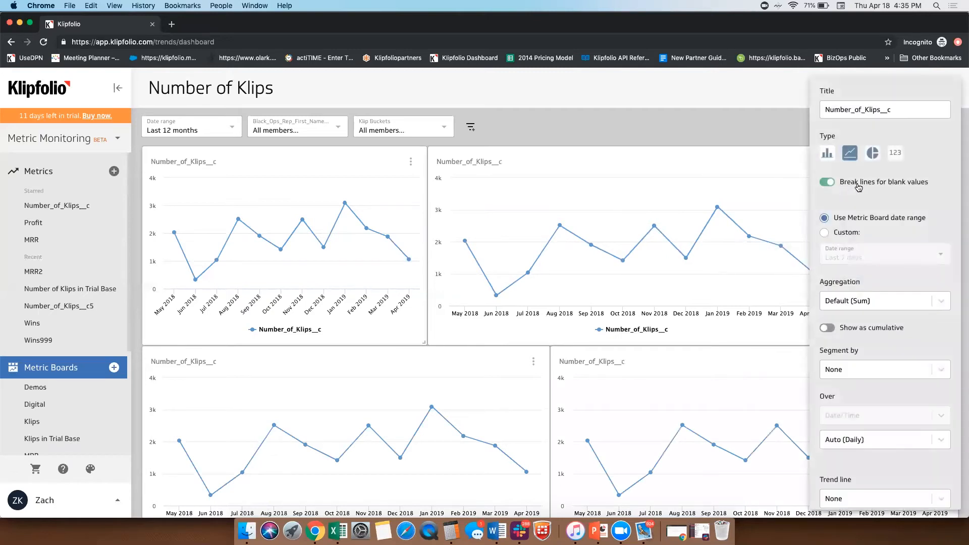
pyautogui.click(872, 153)
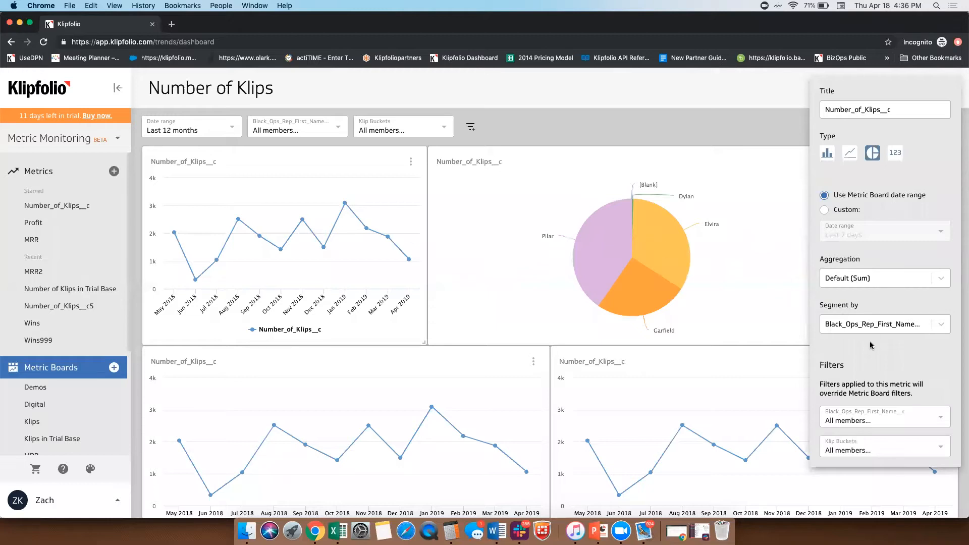
# Step: Filter the pie chart to exclude the first, second and sixth listed reps in Black_Ops_Rep_First_Name__c, and close its settings
pyautogui.click(879, 417)
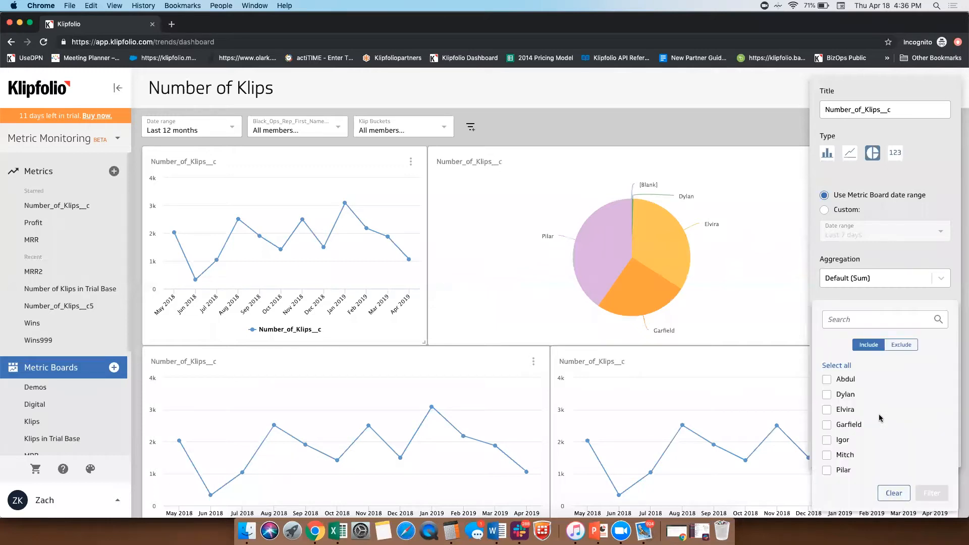
pyautogui.click(828, 379)
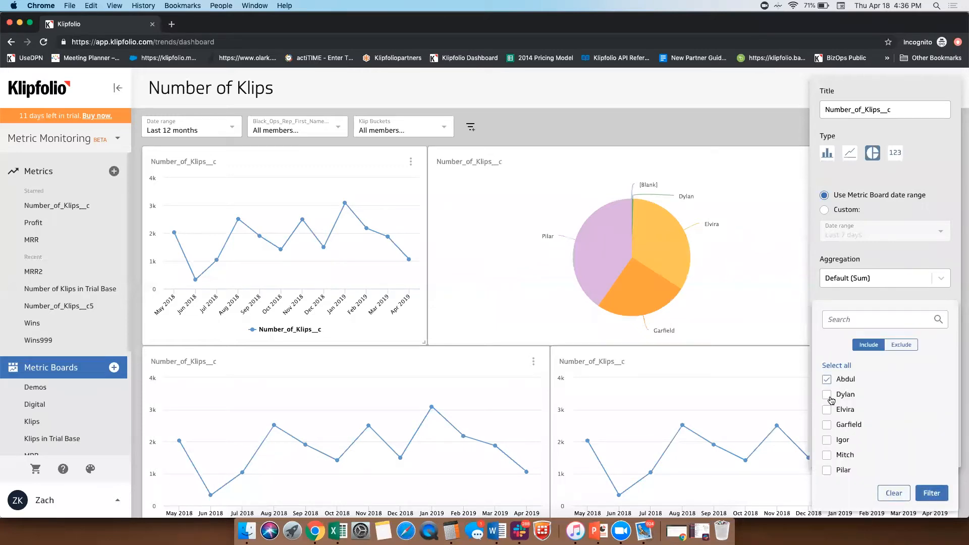
pyautogui.scroll(-1, 842, 459)
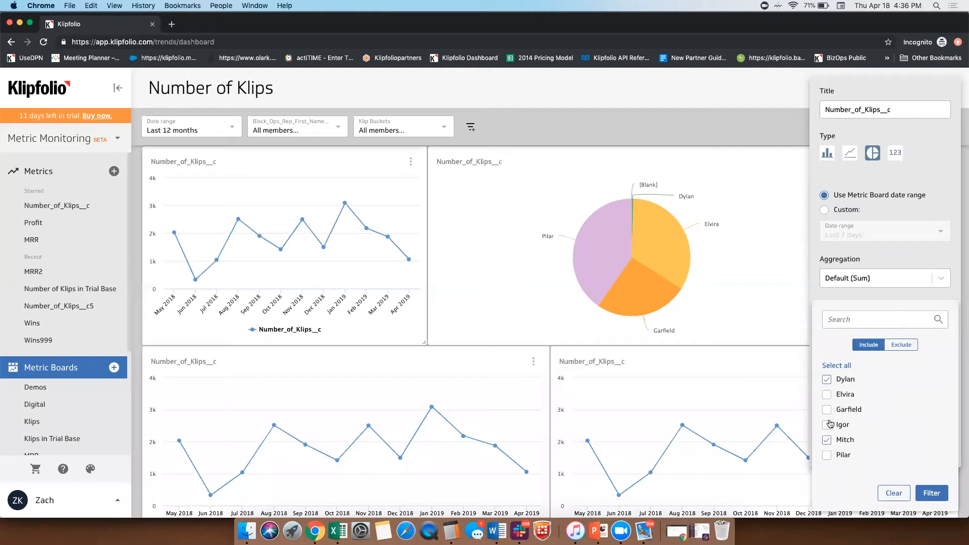
pyautogui.scroll(1, 827, 403)
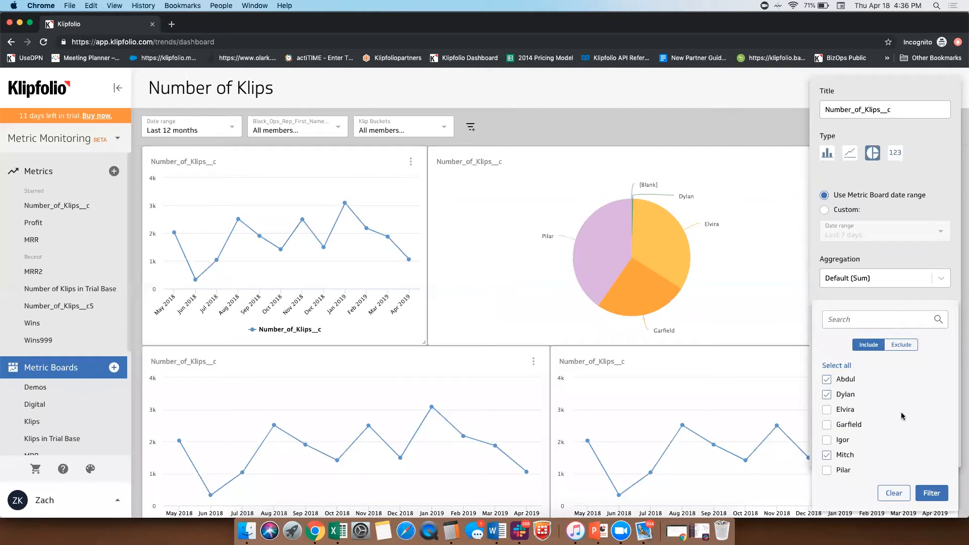
pyautogui.click(901, 345)
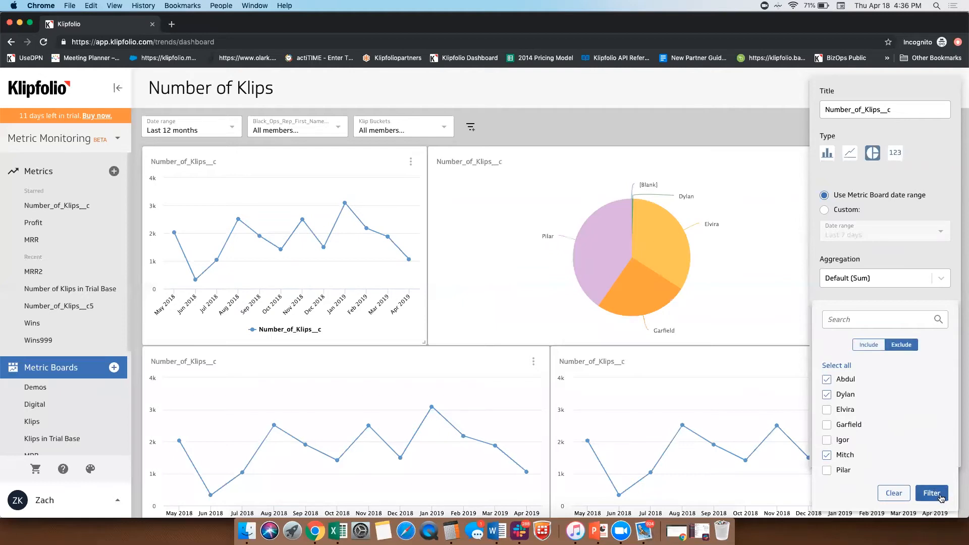
pyautogui.click(931, 493)
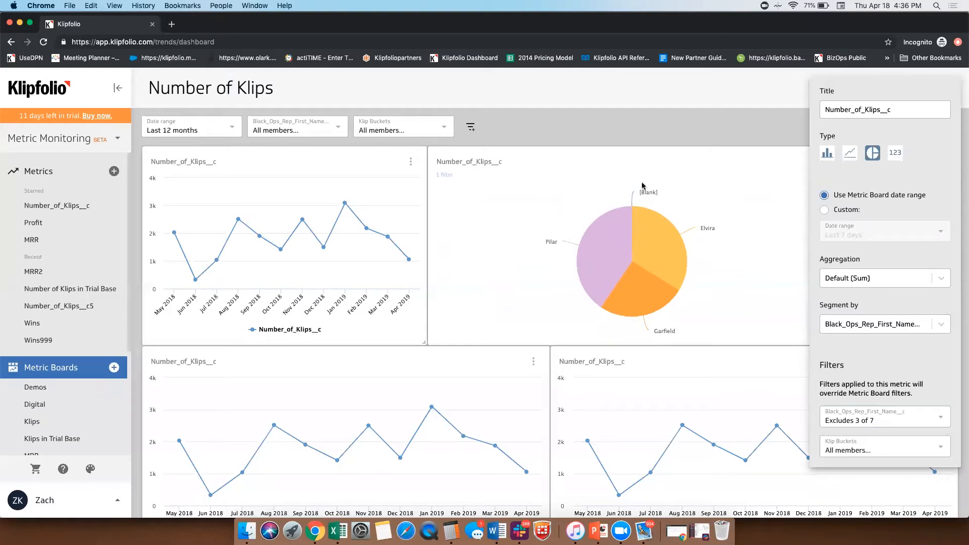
pyautogui.click(856, 417)
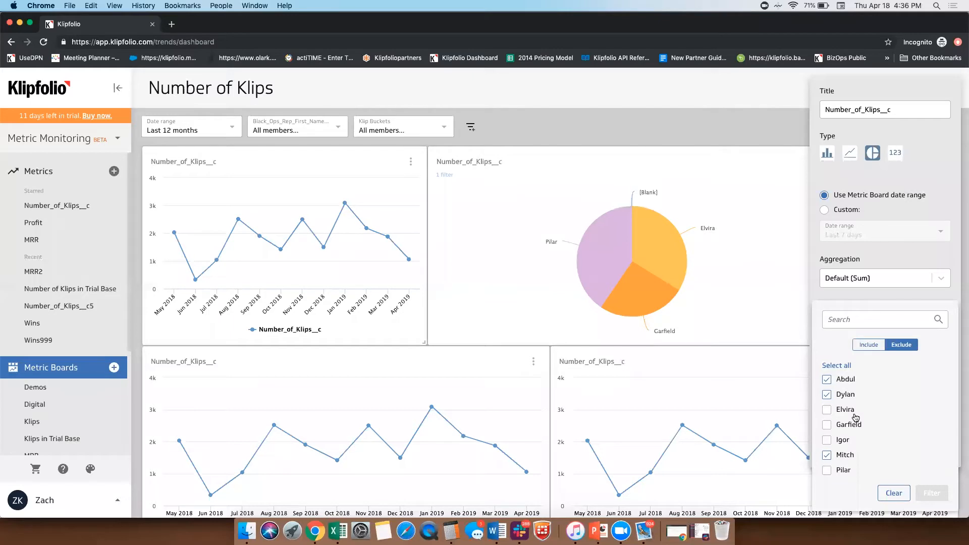
pyautogui.click(766, 282)
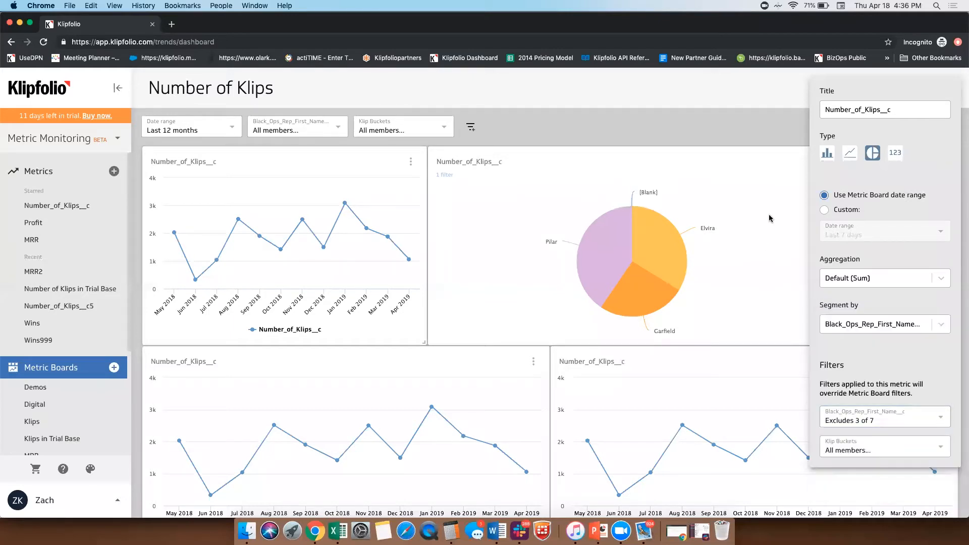
pyautogui.click(770, 133)
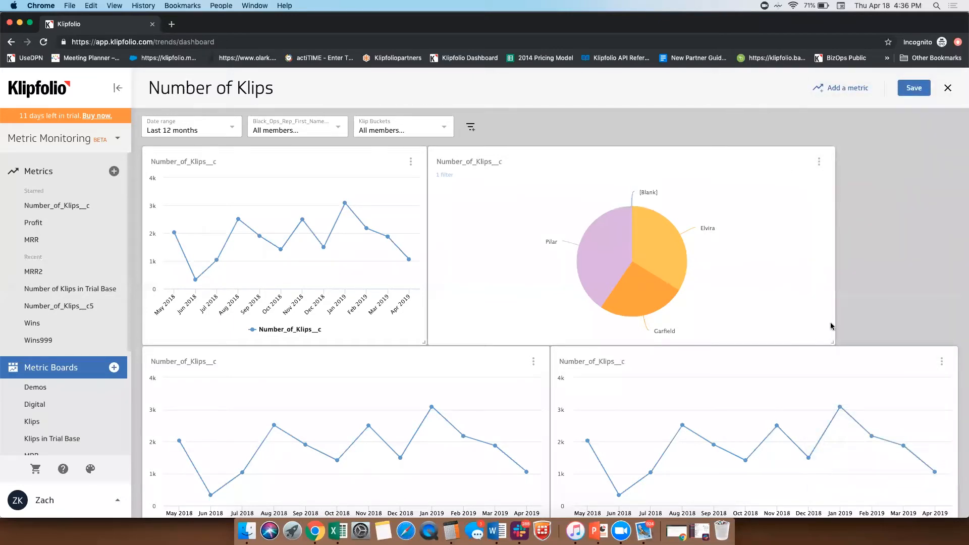
# Step: Narrow the pie chart tile and change the first chart in the lower row to a single-number display
pyautogui.moveTo(833, 343); pyautogui.dragTo(631, 343)
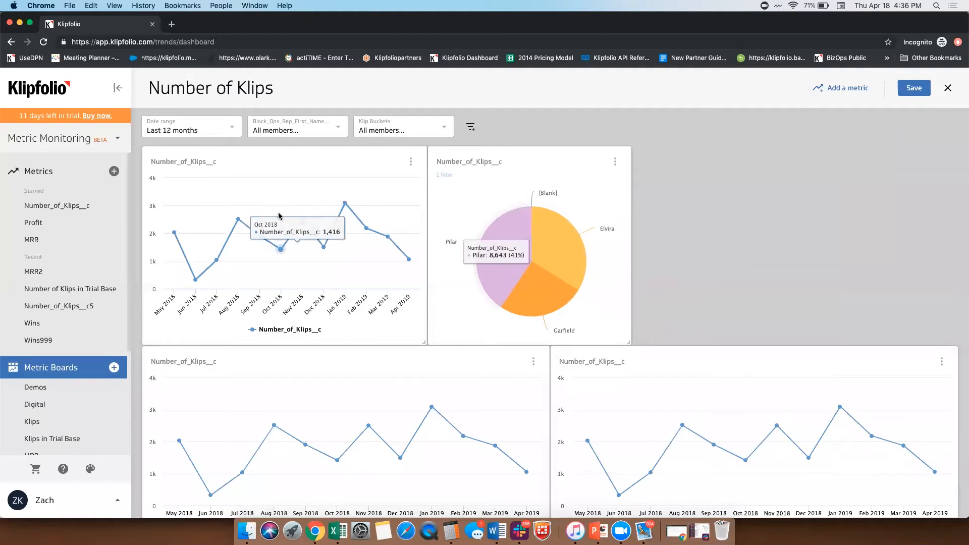
pyautogui.click(533, 361)
pyautogui.click(552, 389)
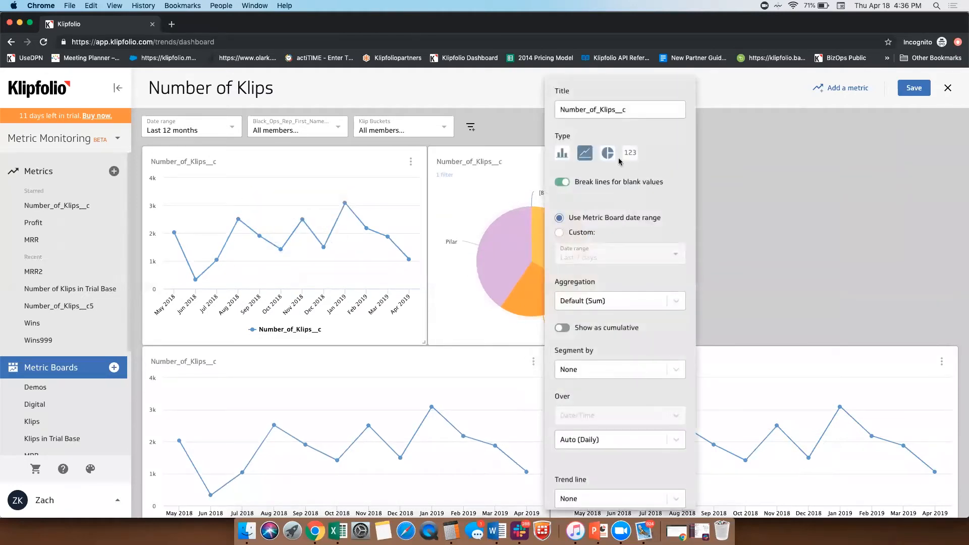
pyautogui.click(633, 153)
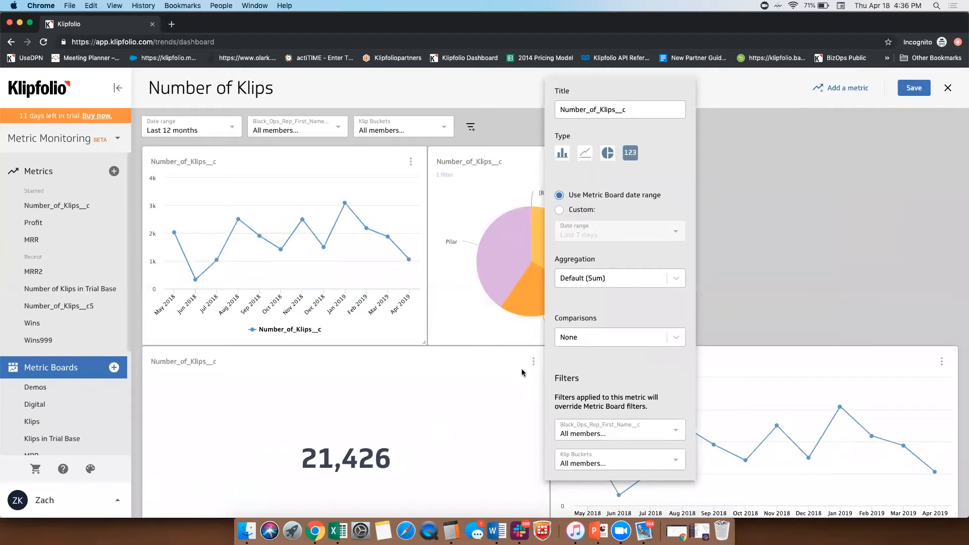
pyautogui.click(475, 405)
# Step: Shrink the single-number tile to a small card and move it to the start of the upper row
pyautogui.scroll(-2, 513, 492)
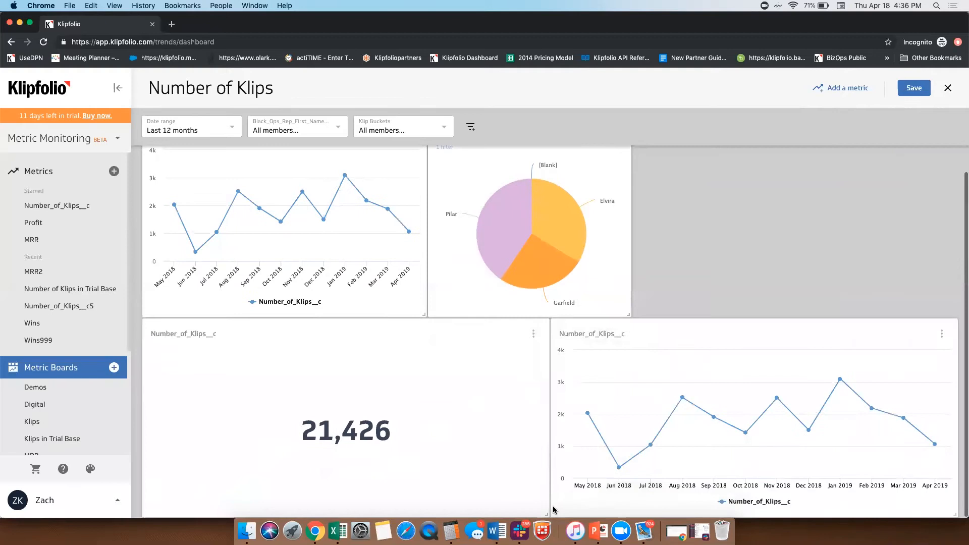
pyautogui.moveTo(547, 514); pyautogui.dragTo(276, 448)
pyautogui.moveTo(216, 338); pyautogui.dragTo(233, 162)
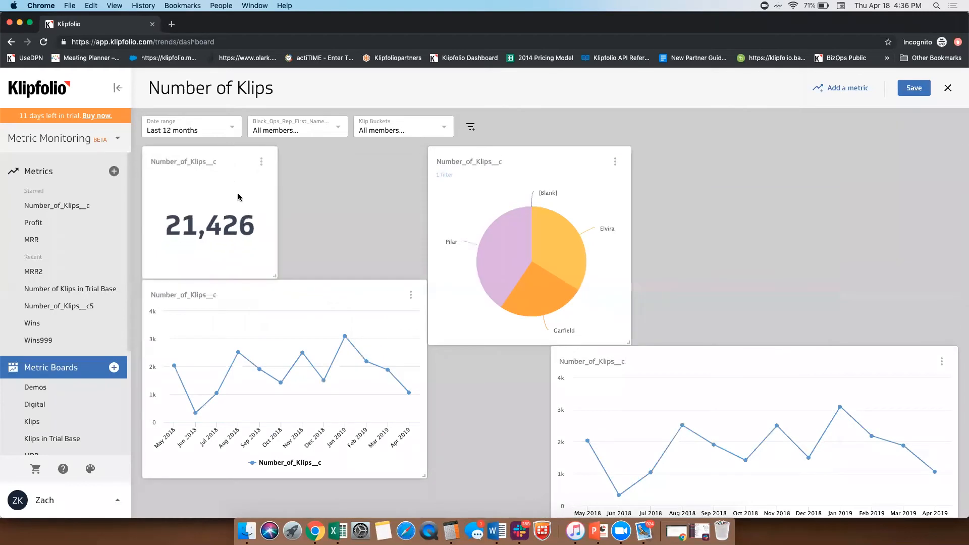
# Step: Add a vs. Previous period comparison to the single-number tile and close its settings
pyautogui.click(261, 162)
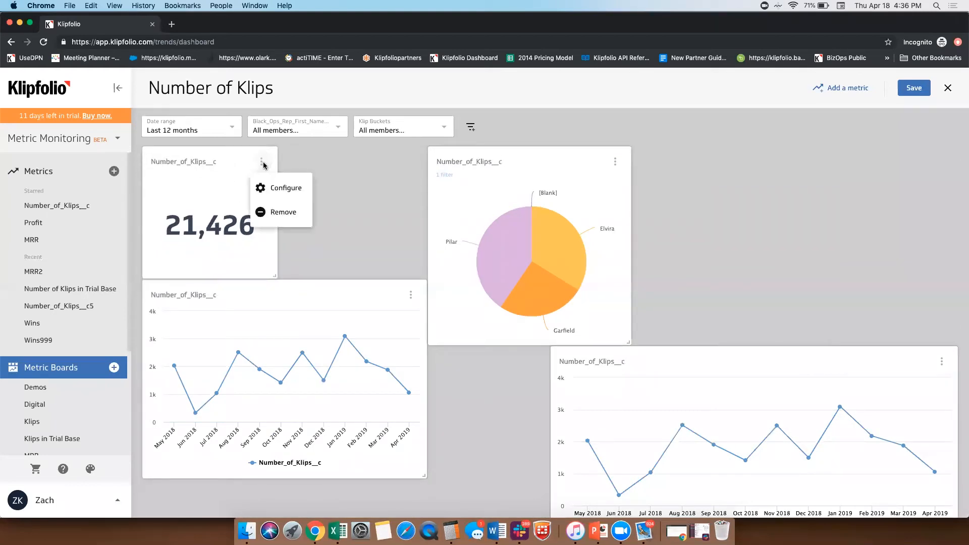
pyautogui.click(291, 190)
pyautogui.click(333, 369)
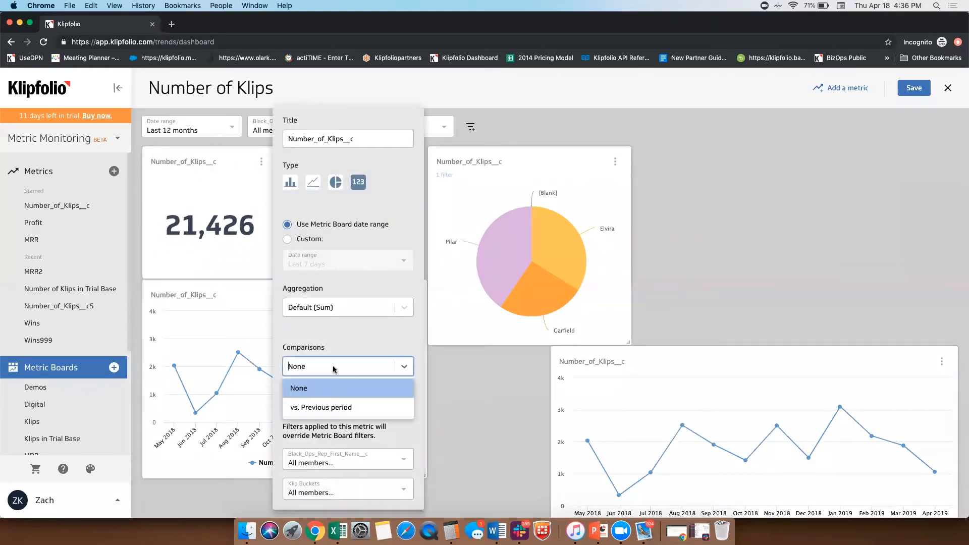
pyautogui.click(333, 409)
pyautogui.click(212, 266)
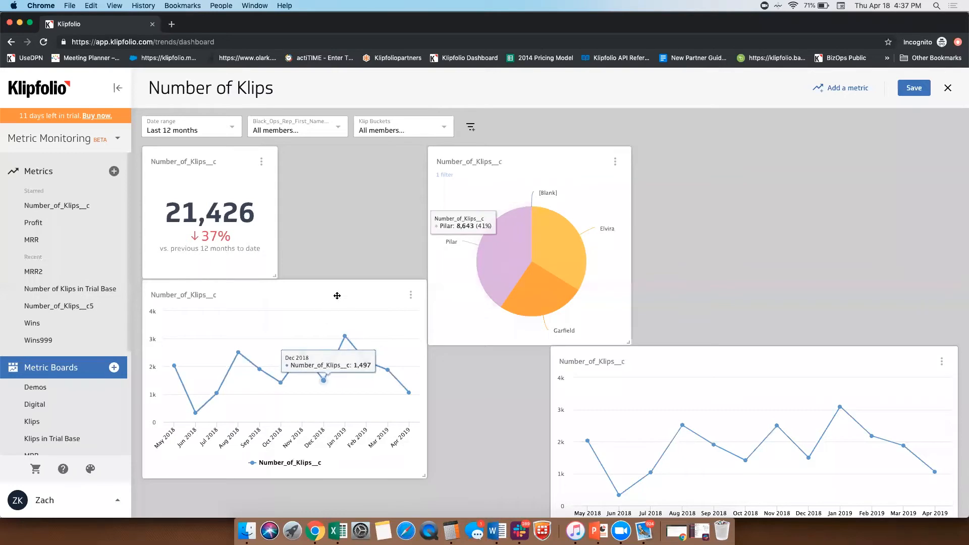
# Step: Line up the line chart and pie chart beside the number tile, and stretch the number tile to match their height
pyautogui.moveTo(335, 290); pyautogui.dragTo(476, 160)
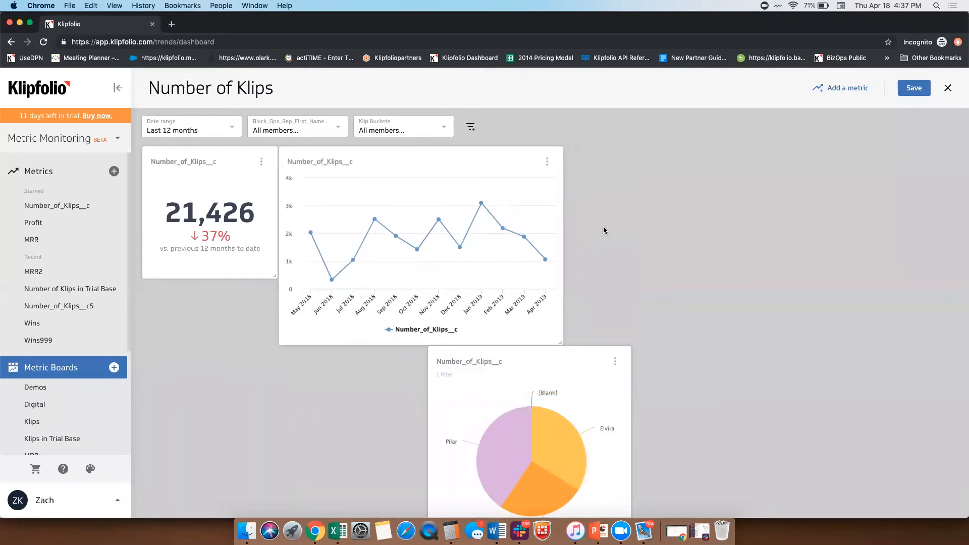
pyautogui.moveTo(514, 354); pyautogui.dragTo(648, 161)
pyautogui.moveTo(276, 276); pyautogui.dragTo(276, 345)
# Step: Segment the remaining lower line chart by Klip Buckets and close its settings
pyautogui.click(941, 361)
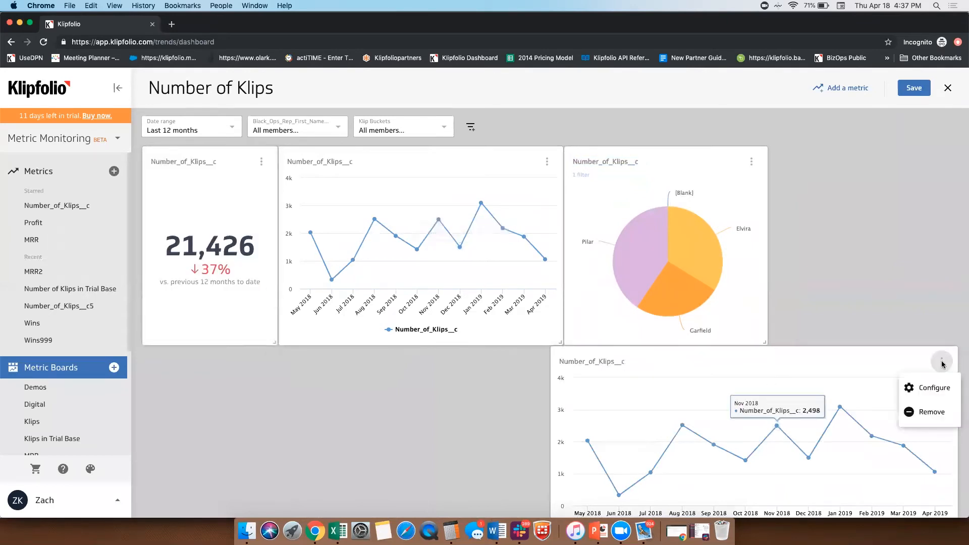
pyautogui.click(932, 388)
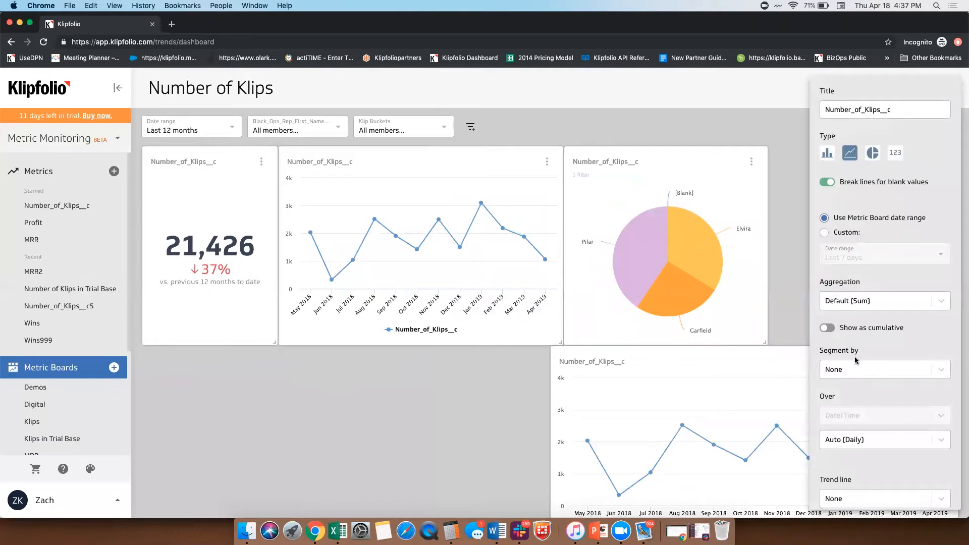
pyautogui.click(846, 370)
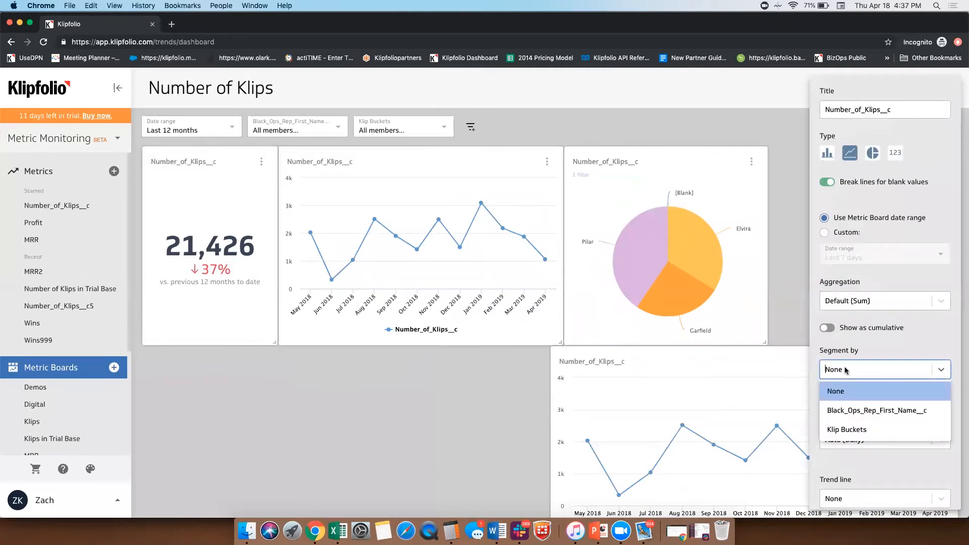
pyautogui.click(853, 430)
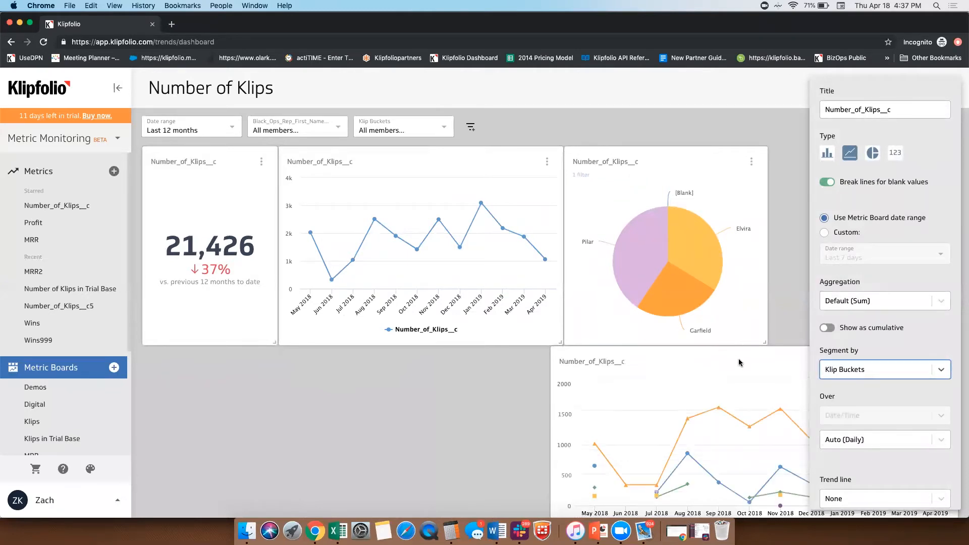
pyautogui.click(593, 363)
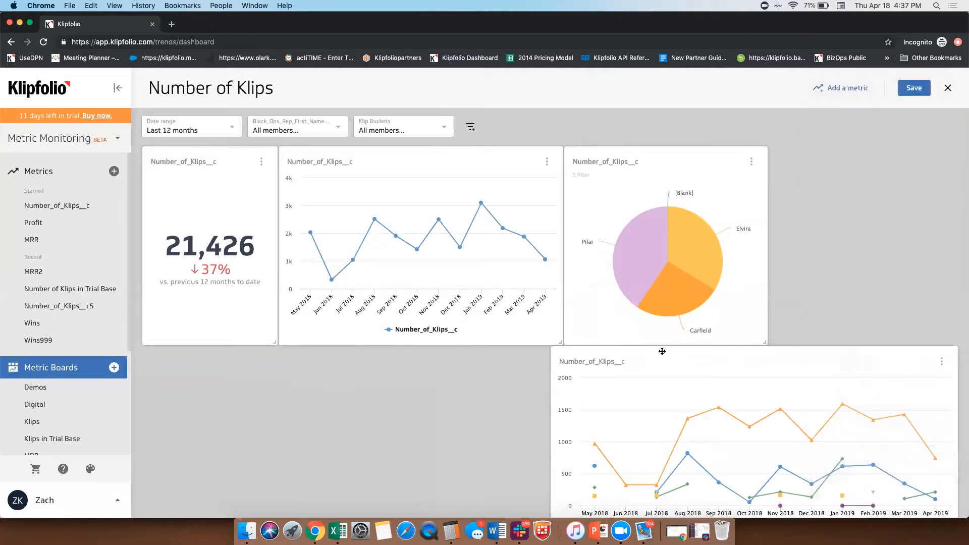
# Step: Stretch the Klip Buckets chart across the full lower row, and fill the upper row by shifting the pie chart and widening the line chart
pyautogui.moveTo(661, 349); pyautogui.dragTo(237, 369)
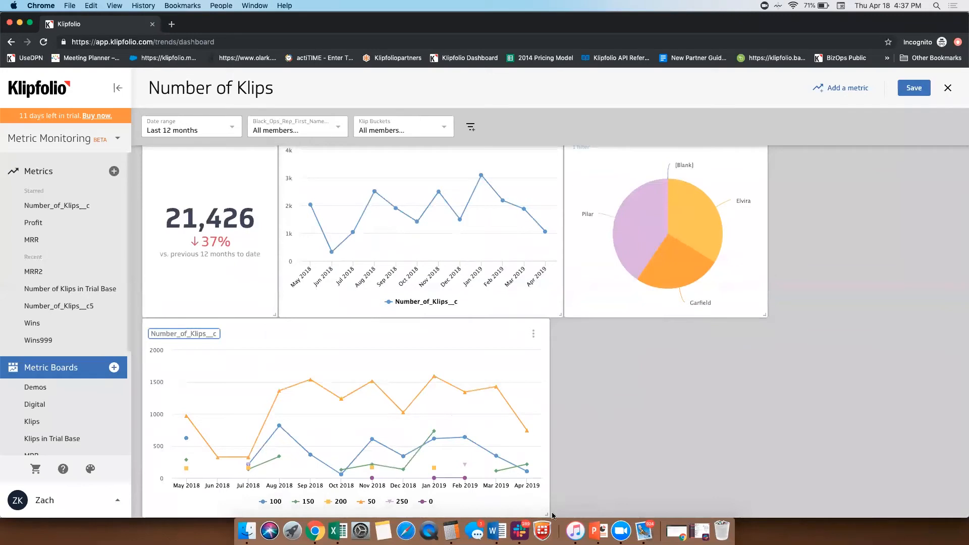
pyautogui.moveTo(544, 515); pyautogui.dragTo(957, 489)
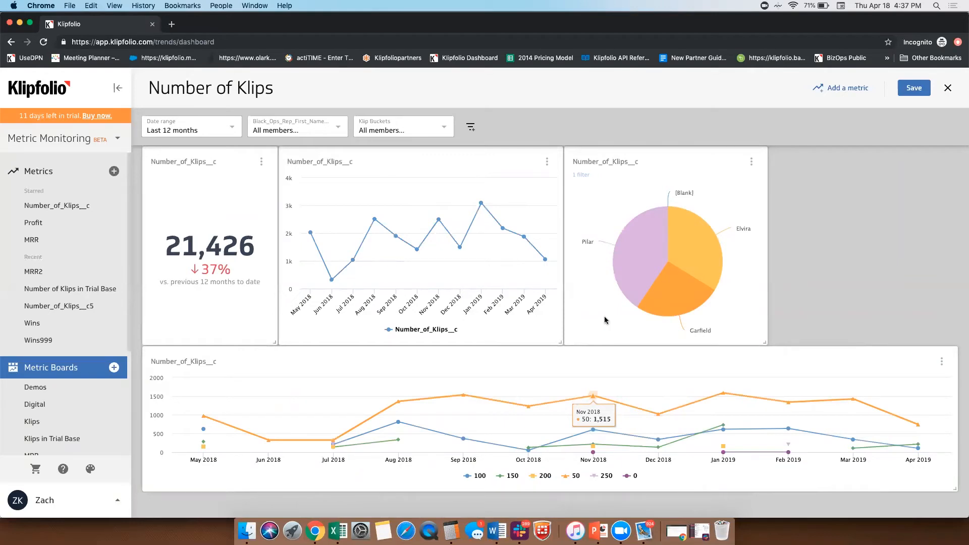
pyautogui.moveTo(676, 156); pyautogui.dragTo(871, 162)
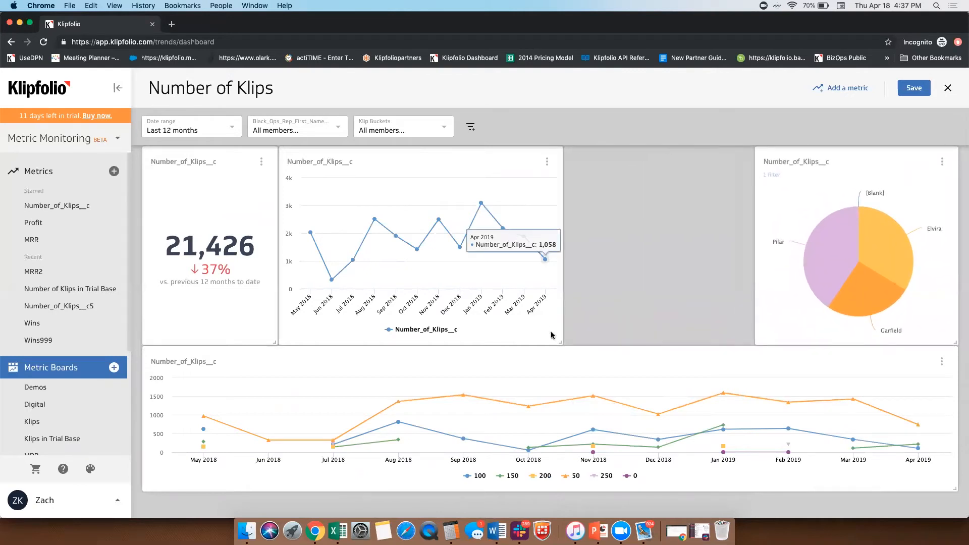
pyautogui.moveTo(559, 343); pyautogui.dragTo(746, 341)
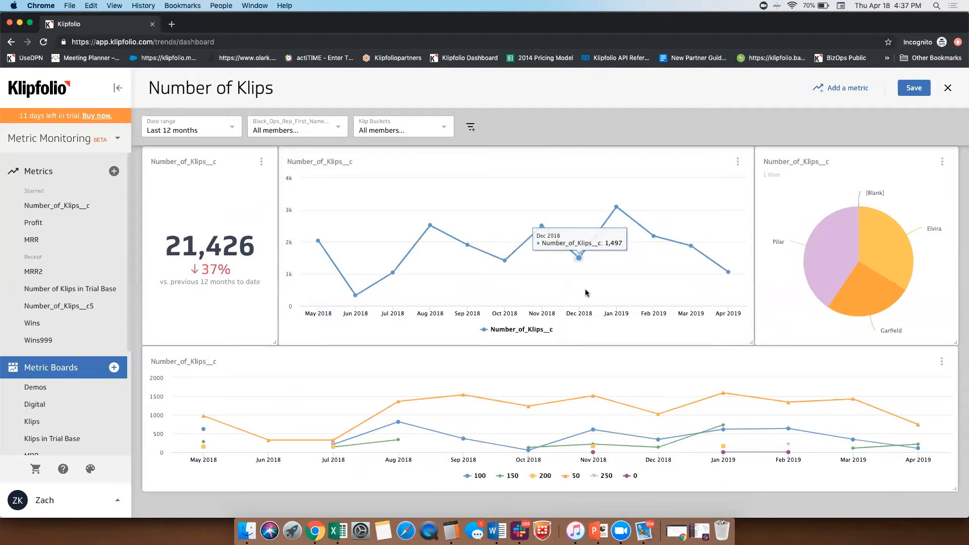
# Step: Save the Number of Klips metric board
pyautogui.click(55, 139)
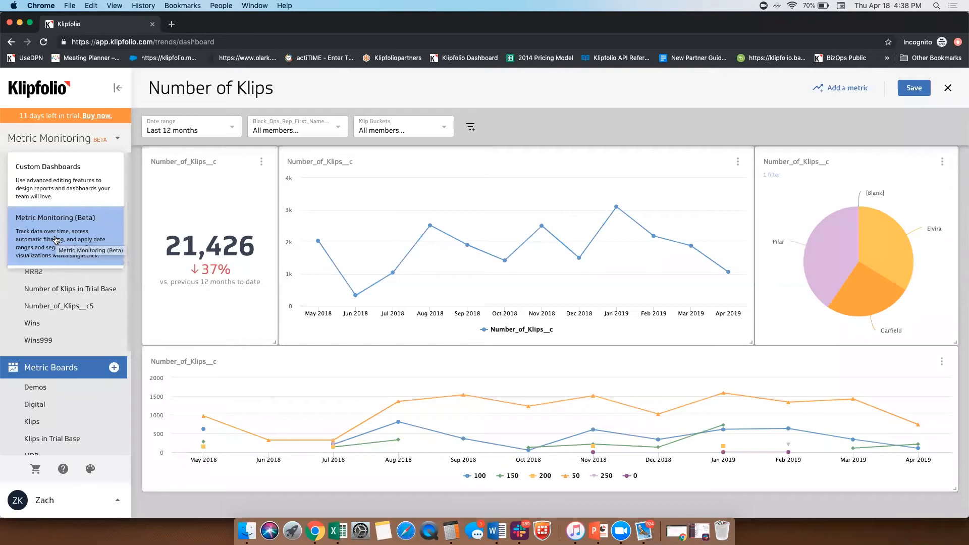
pyautogui.click(531, 199)
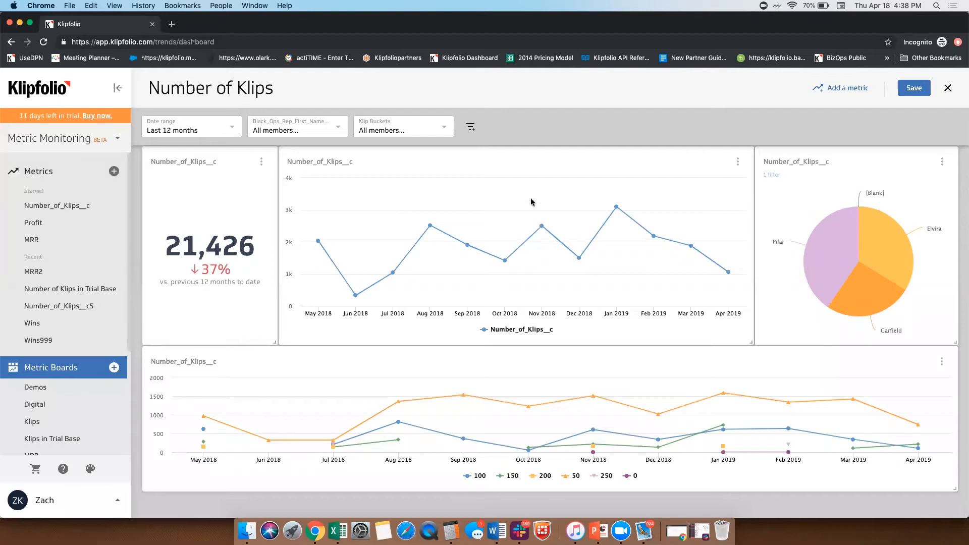
pyautogui.click(913, 90)
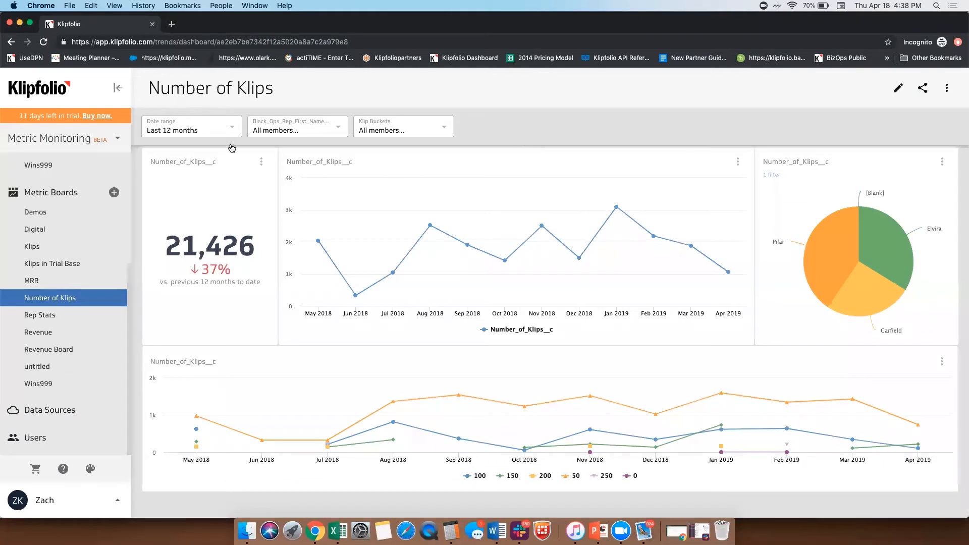
# Step: Try the Today date range on the board and restore Last 12 months
pyautogui.click(214, 127)
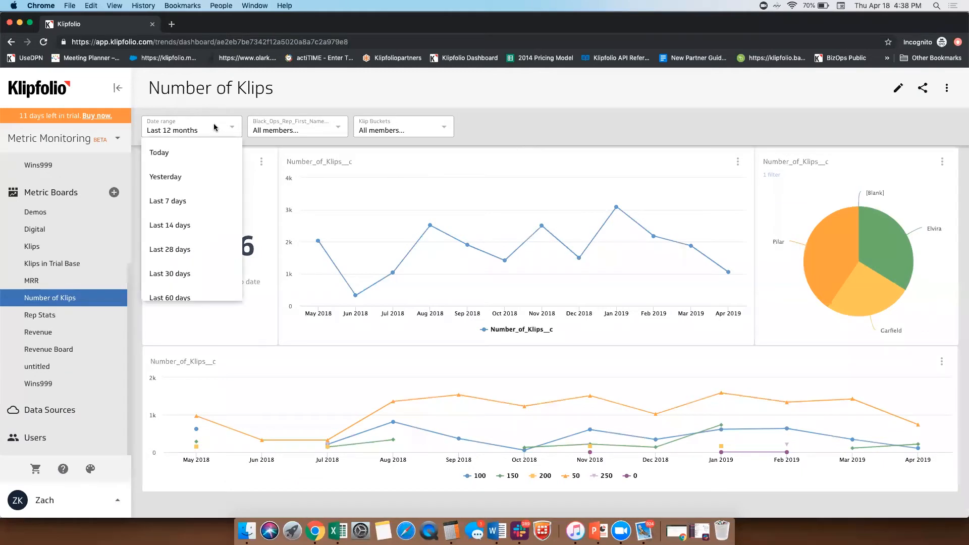
pyautogui.click(198, 153)
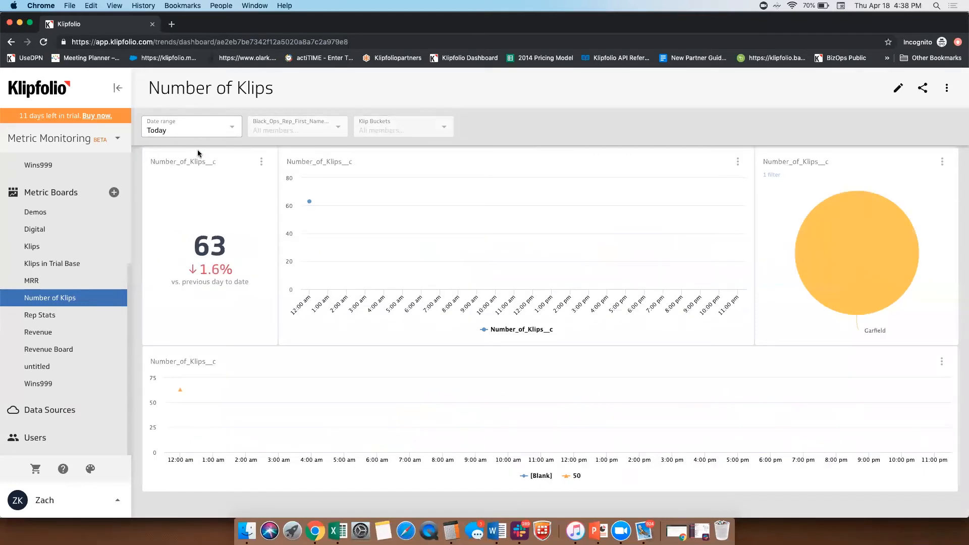
pyautogui.click(201, 133)
pyautogui.scroll(-10, 194, 215)
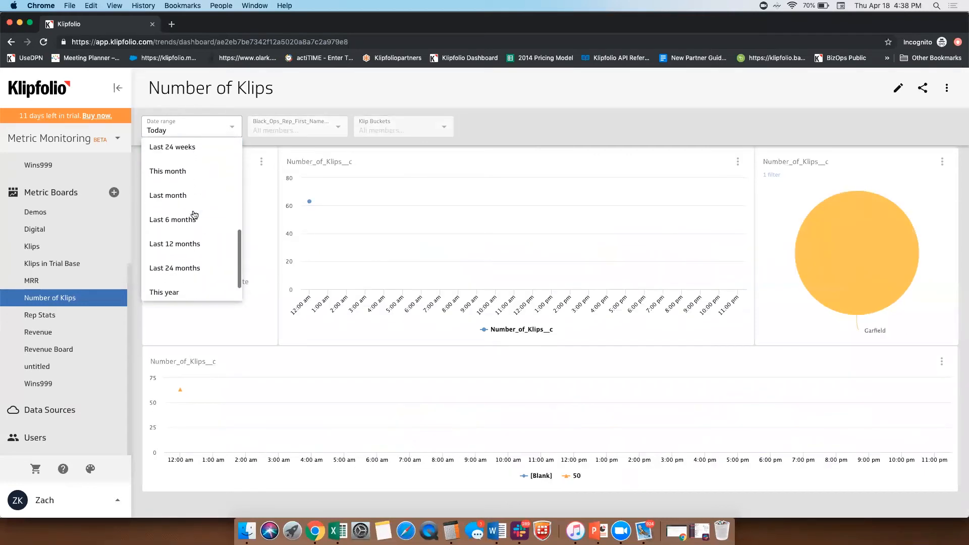
pyautogui.click(193, 244)
# Step: Filter the board by Black_Ops_Rep_First_Name__c to include only the third listed rep
pyautogui.click(289, 126)
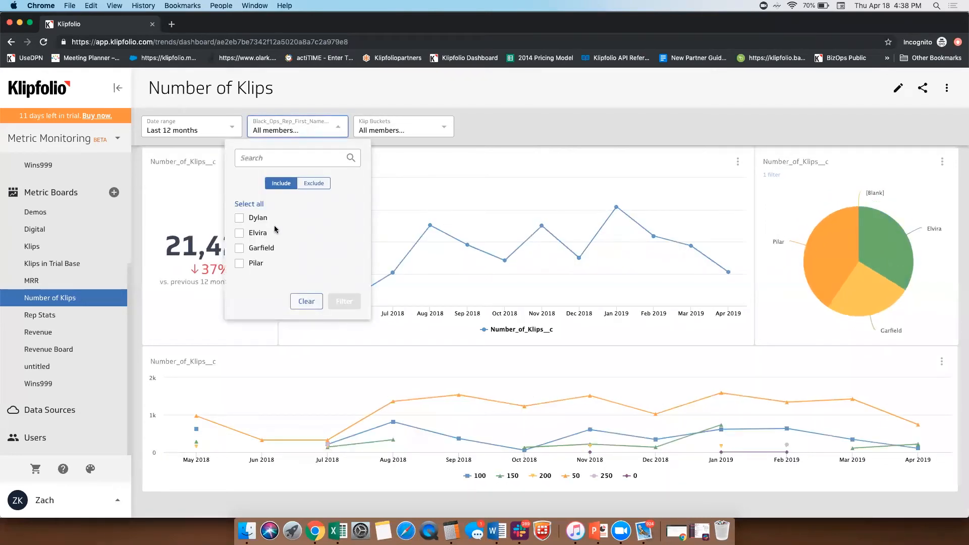
pyautogui.click(240, 251)
pyautogui.click(345, 302)
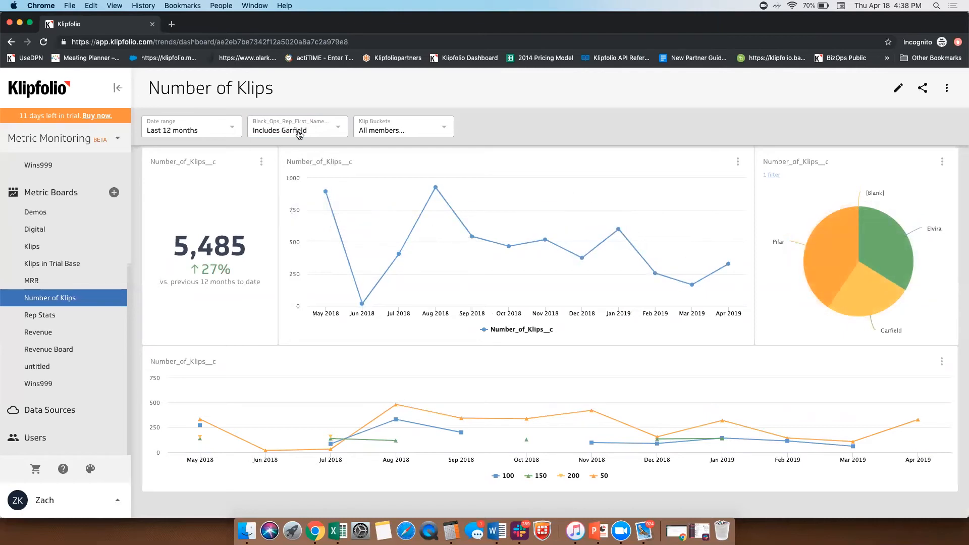
# Step: Filter the board by Klip Buckets to include only 150 and 200
pyautogui.click(412, 130)
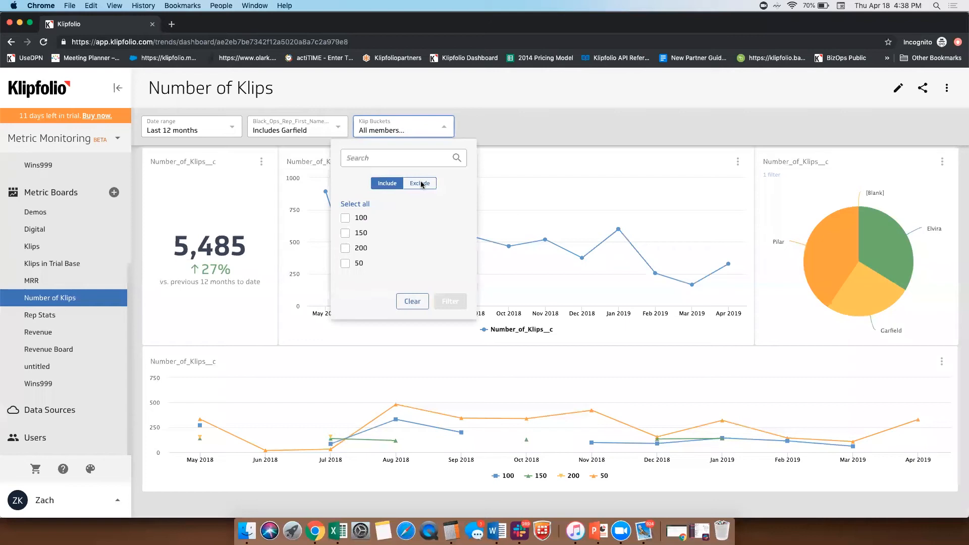
pyautogui.click(345, 248)
pyautogui.click(345, 232)
pyautogui.click(456, 300)
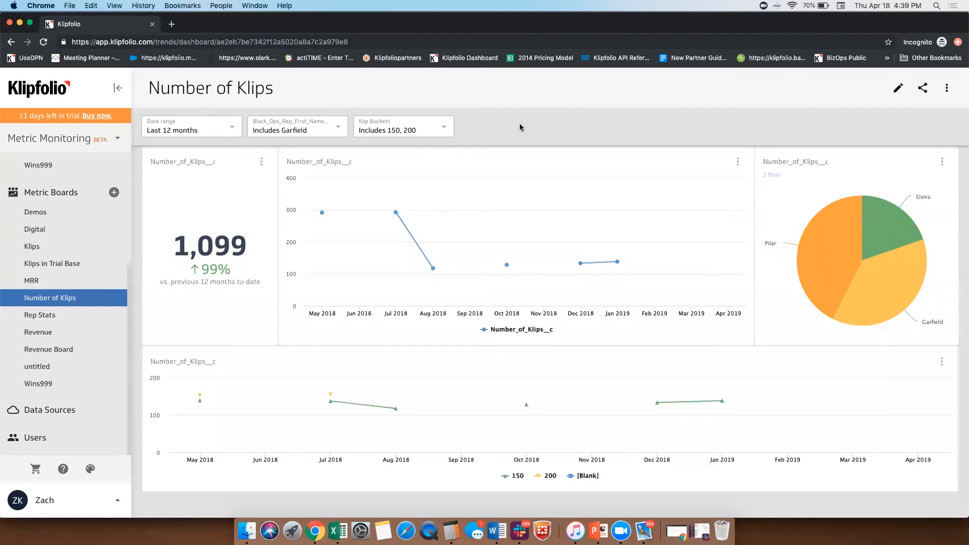
# Step: Open klipfolio.com/live-dashboards in a new browser tab
pyautogui.click(74, 135)
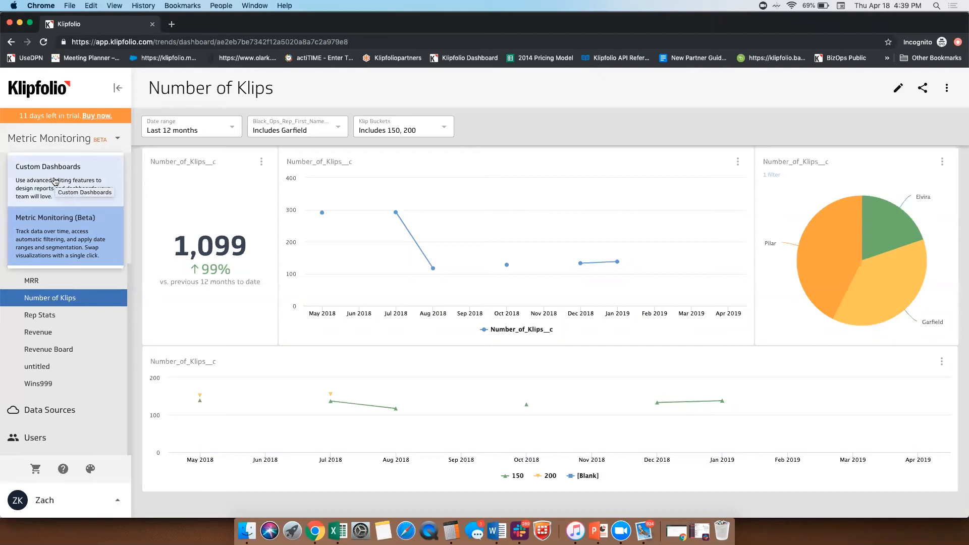
pyautogui.click(172, 24)
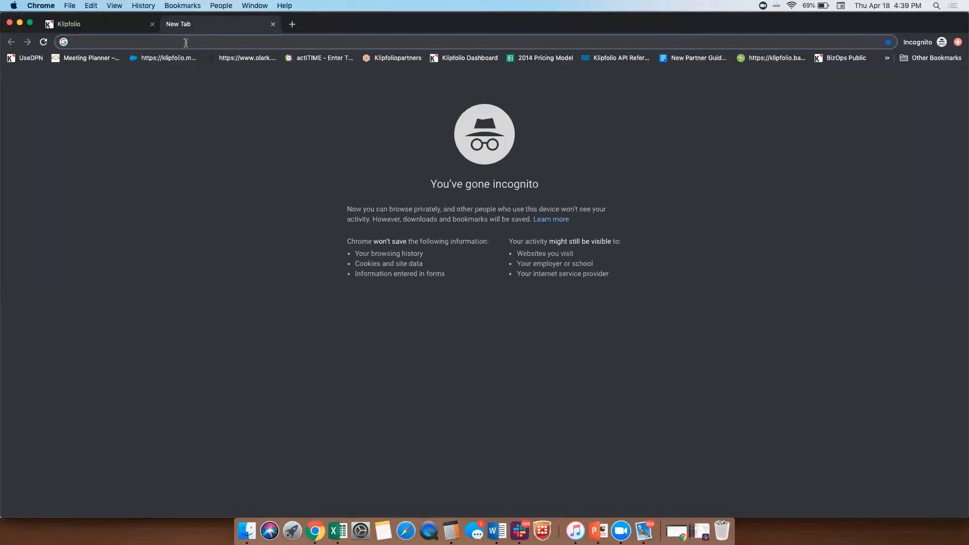
pyautogui.write('klipfolio')
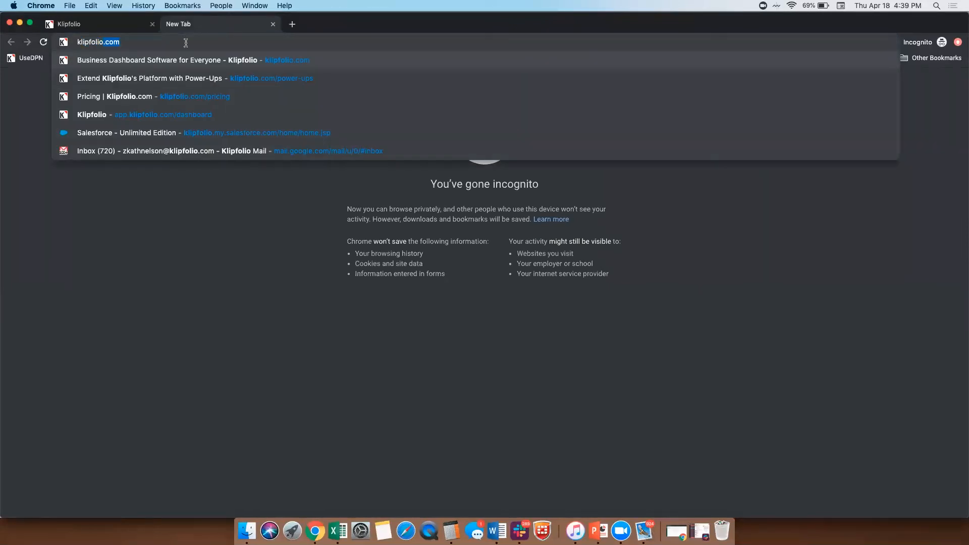
pyautogui.write('.com/live')
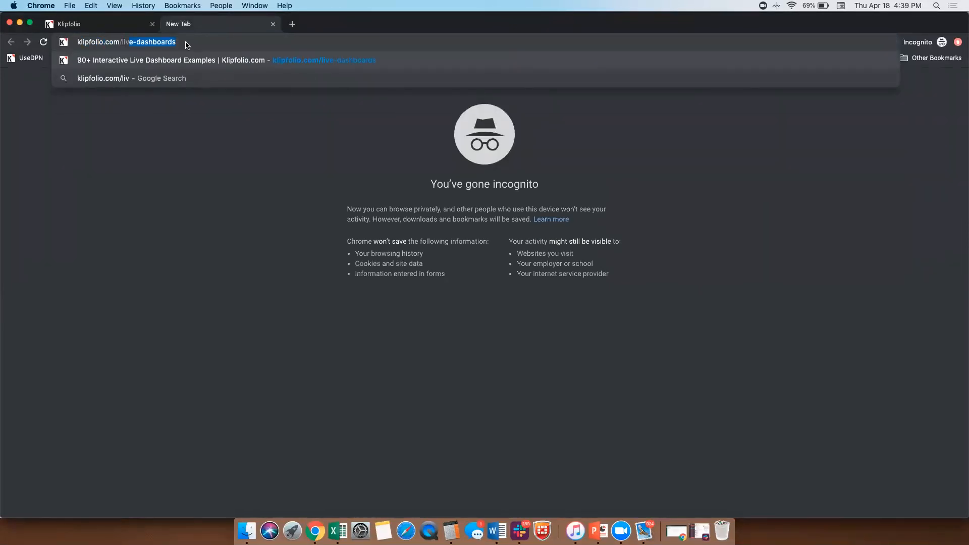
pyautogui.press('Return')
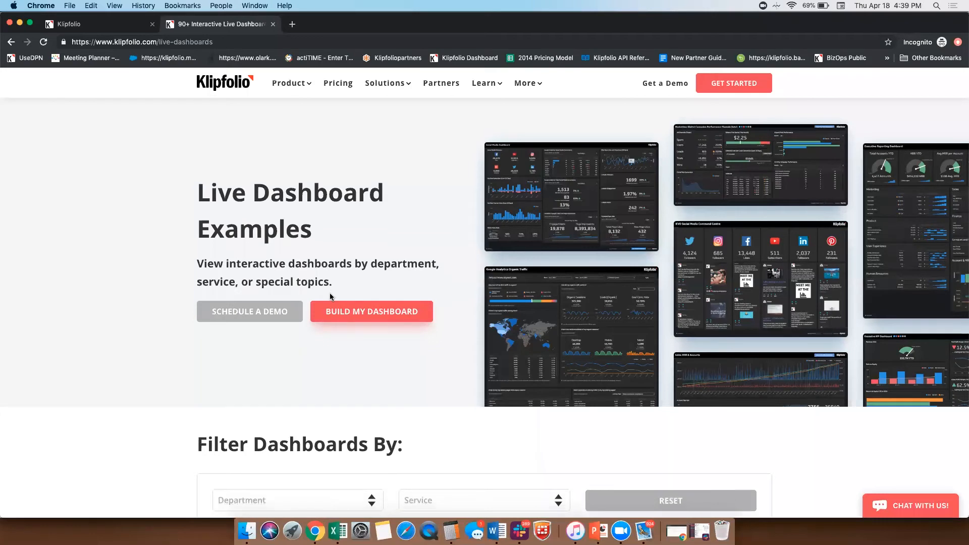
# Step: Filter the live dashboard examples to the Sales department
pyautogui.scroll(-3, 303, 323)
pyautogui.click(261, 337)
pyautogui.click(245, 387)
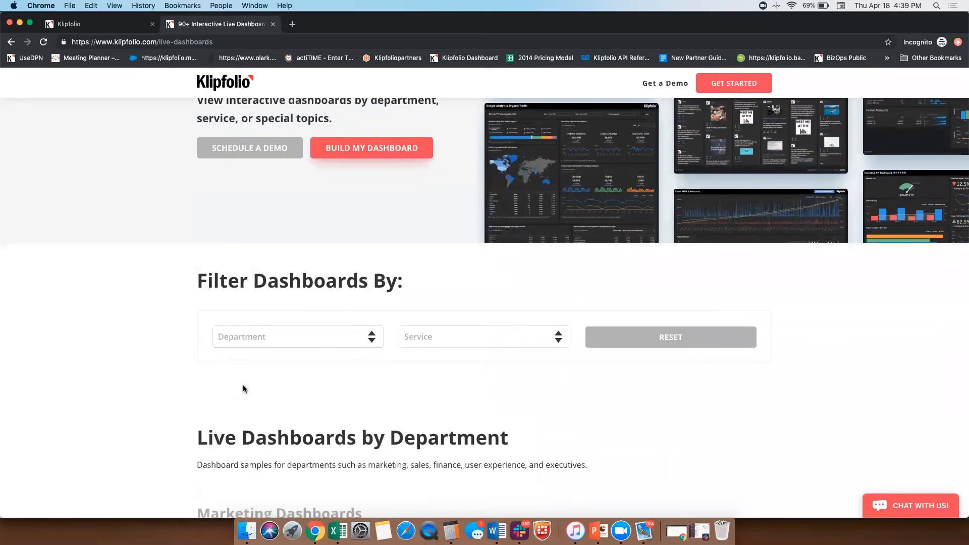
pyautogui.click(252, 337)
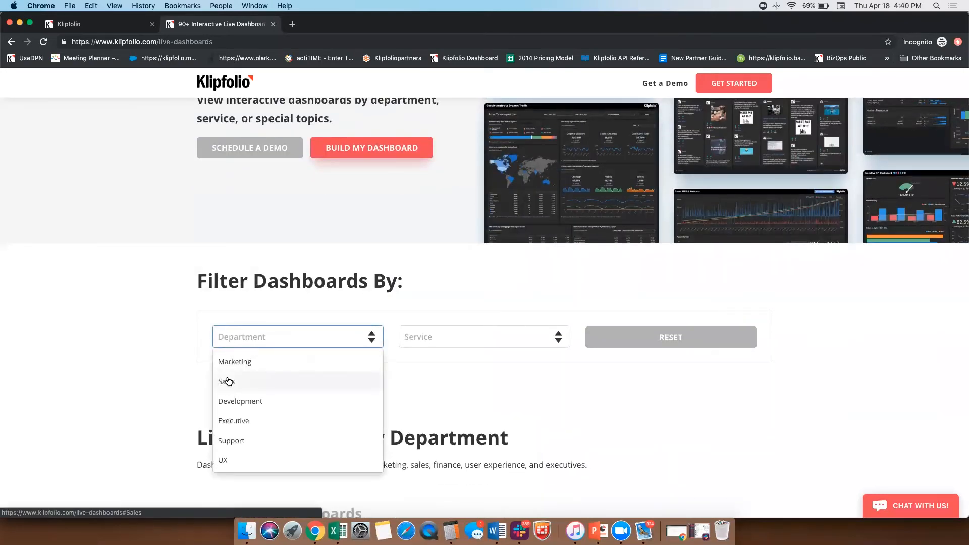
pyautogui.click(229, 381)
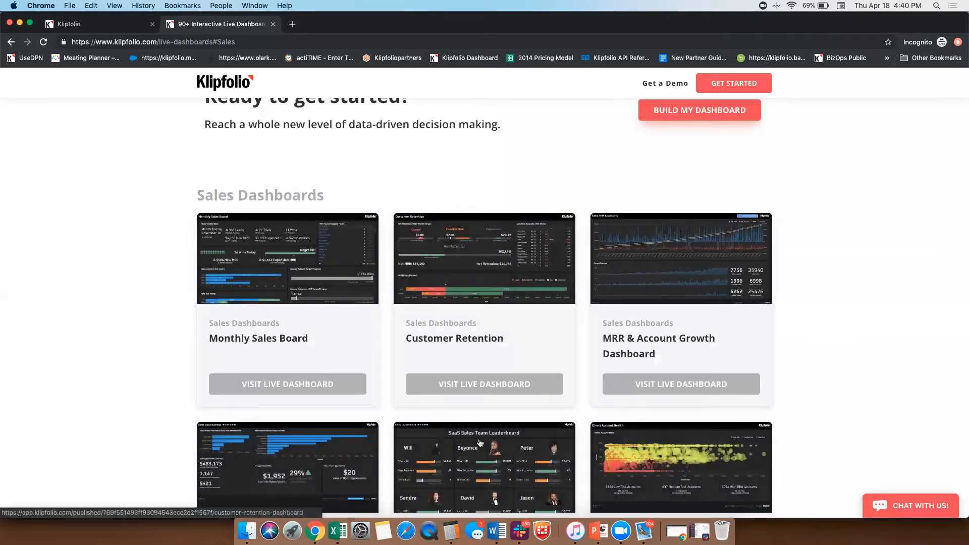
# Step: Open the SaaS Sales Team Leaderboard example and review each rep's performance against the moving targets
pyautogui.click(508, 453)
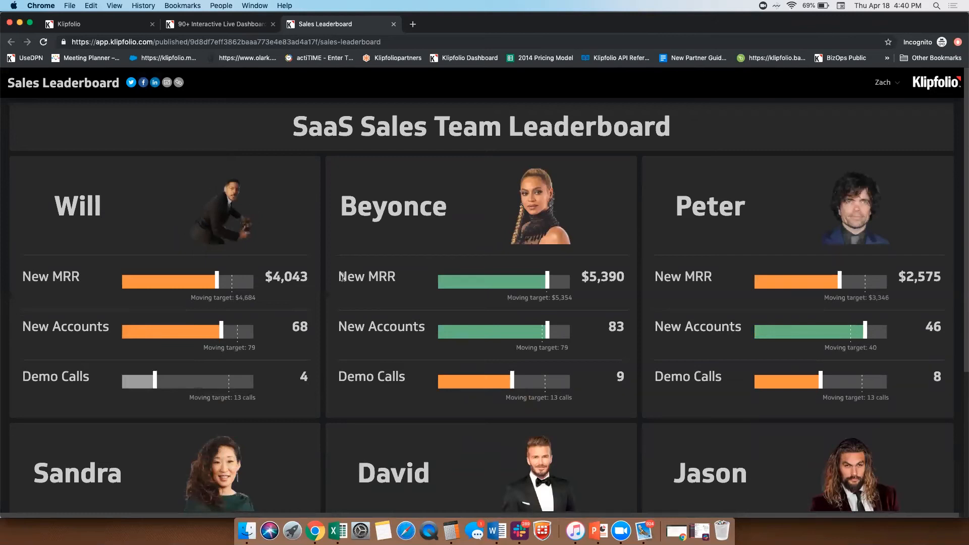
pyautogui.scroll(-2, 343, 277)
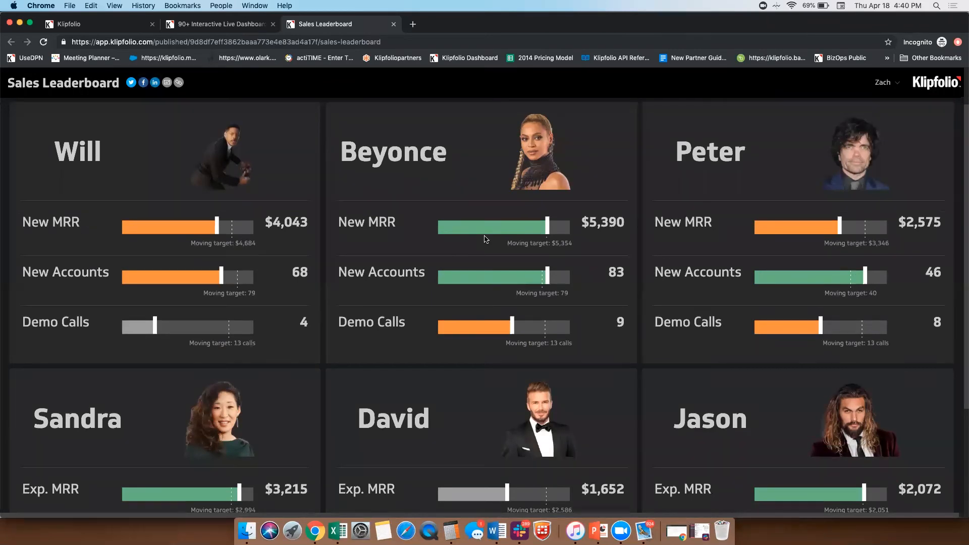
pyautogui.scroll(-5, 486, 239)
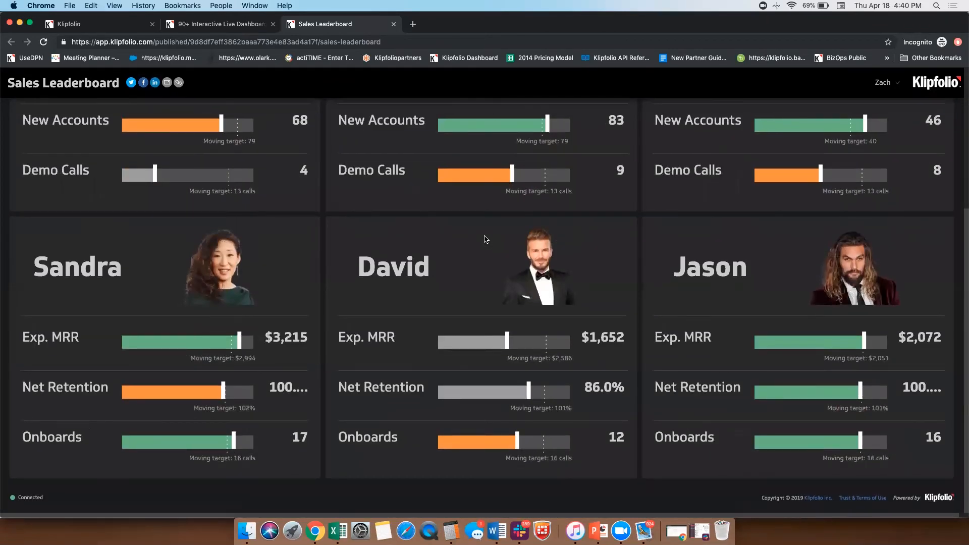
pyautogui.scroll(7, 486, 239)
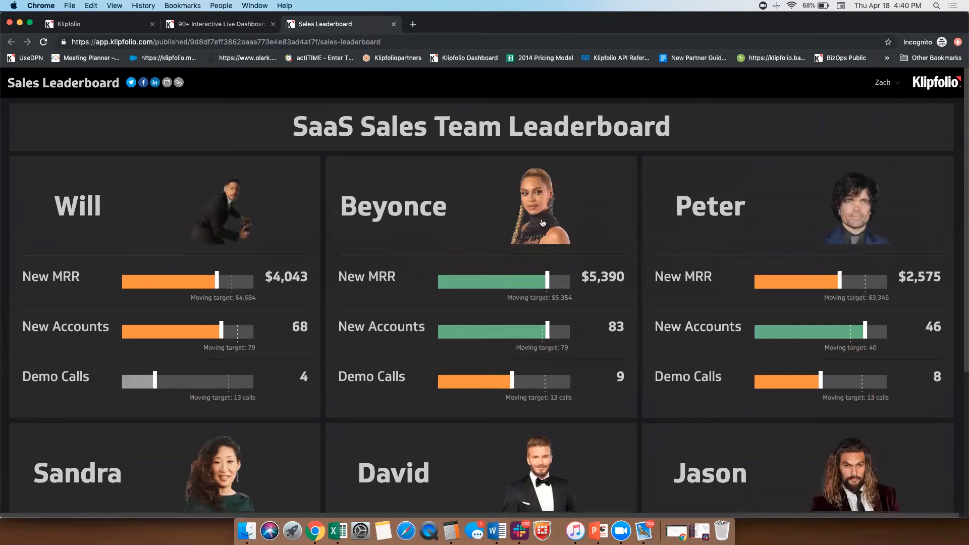
pyautogui.scroll(-3, 543, 223)
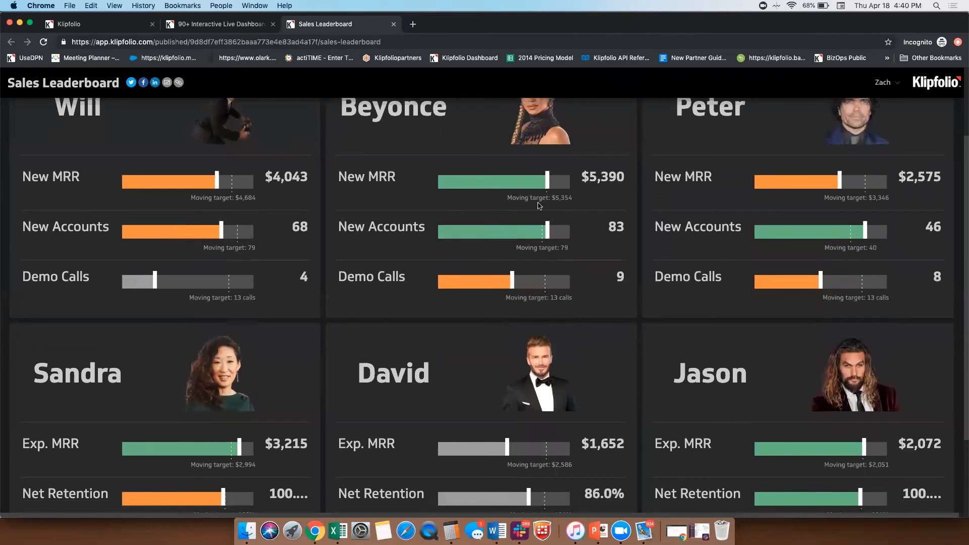
# Step: Return to the Klipfolio app, open the Metrics overview and check the available options for the Number_of_Klips__c metric
pyautogui.click(107, 25)
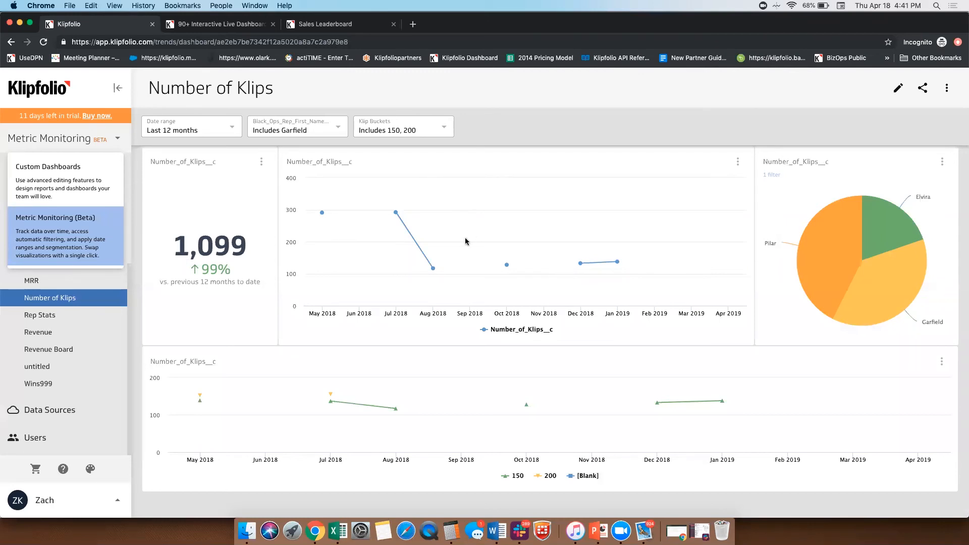
pyautogui.click(94, 91)
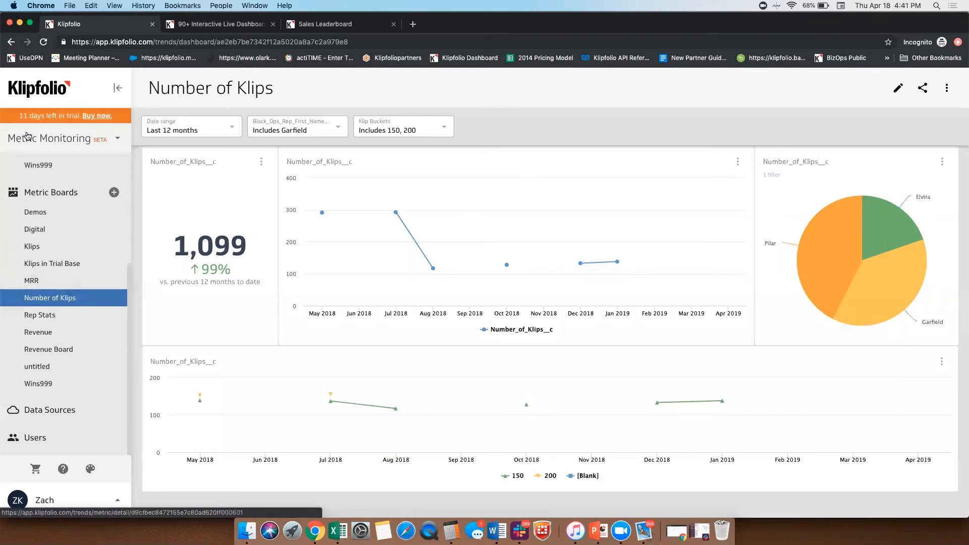
pyautogui.scroll(4, 50, 194)
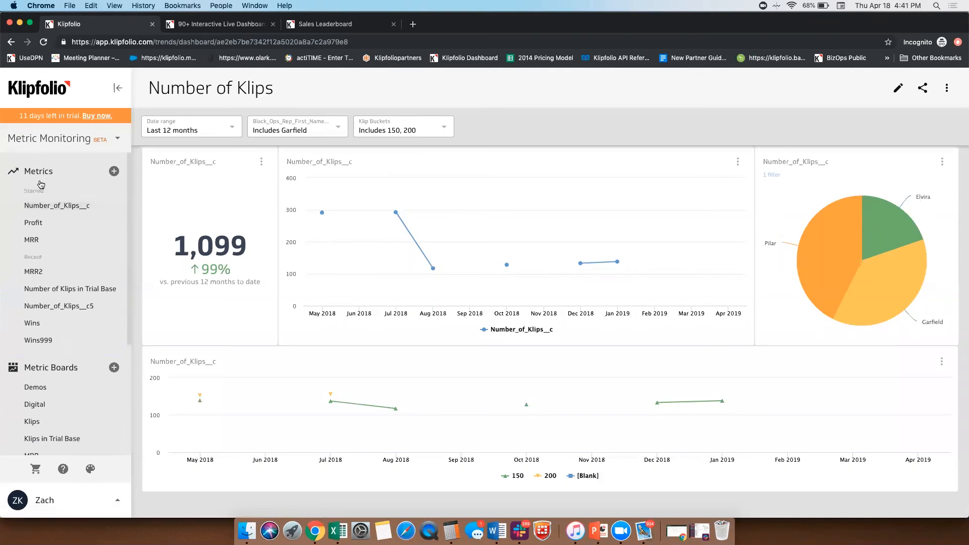
pyautogui.click(40, 172)
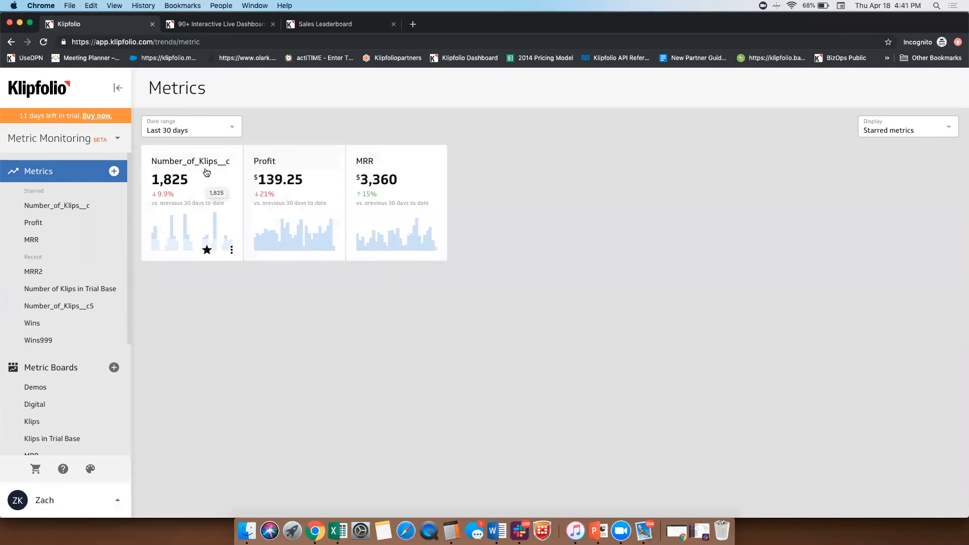
pyautogui.click(232, 251)
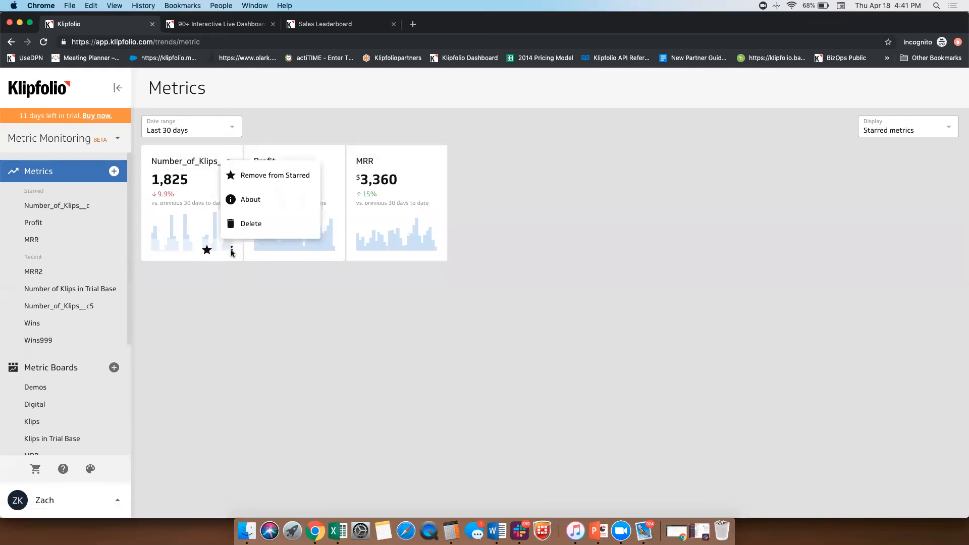
pyautogui.click(226, 279)
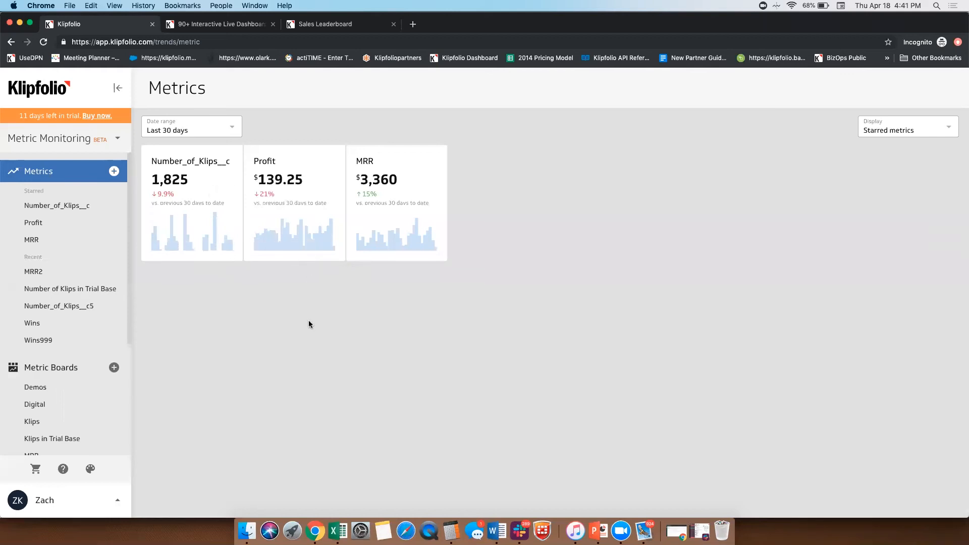
# Step: Open the trial account's plan comparison page and examine the pricing tiers and their limits
pyautogui.click(59, 118)
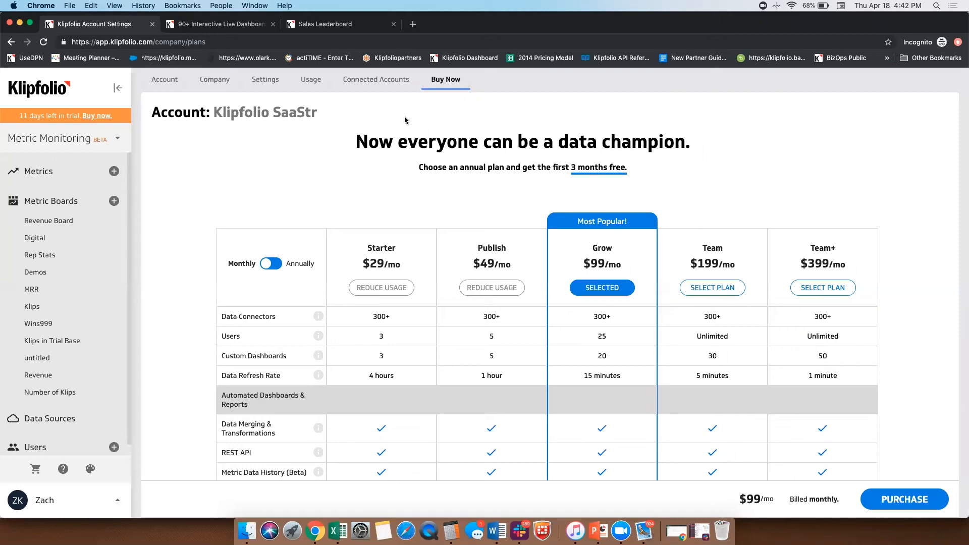
pyautogui.scroll(-2, 202, 253)
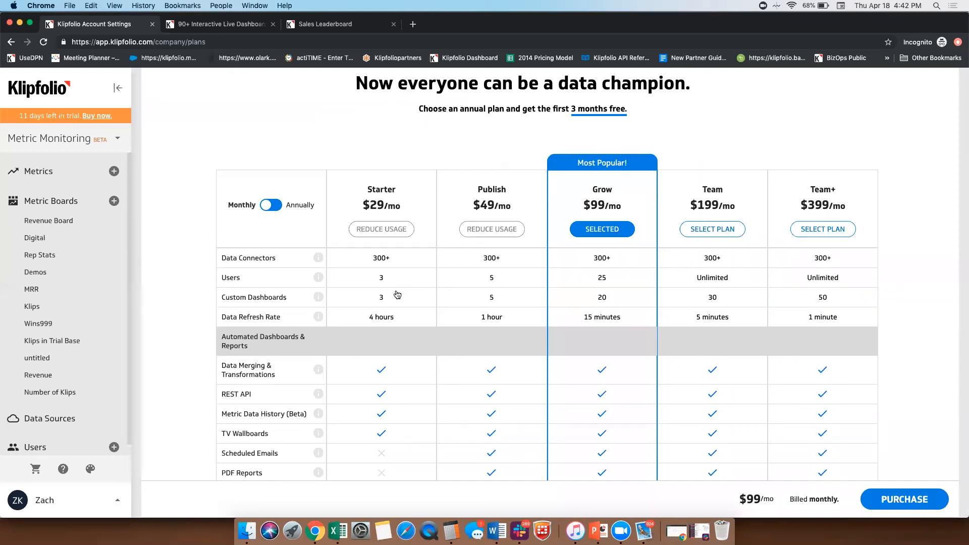
pyautogui.scroll(-1, 76, 384)
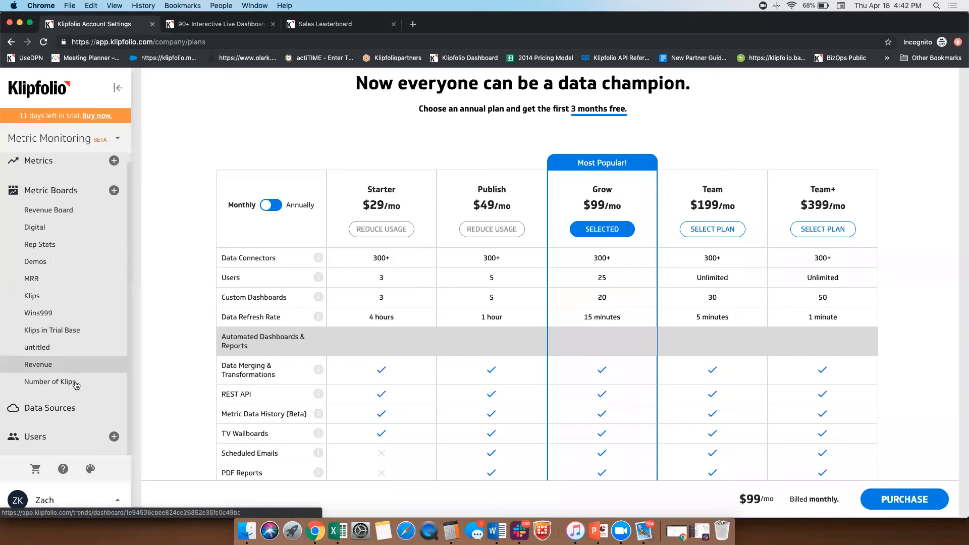
# Step: Reopen the Number of Klips metric board and switch from Metric Monitoring to Custom Dashboards
pyautogui.click(74, 383)
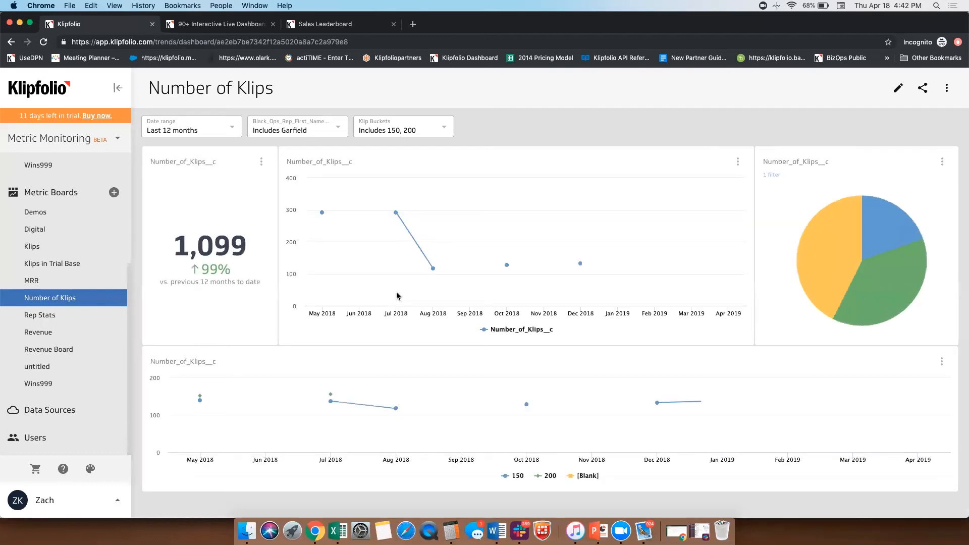
pyautogui.click(67, 140)
pyautogui.click(52, 174)
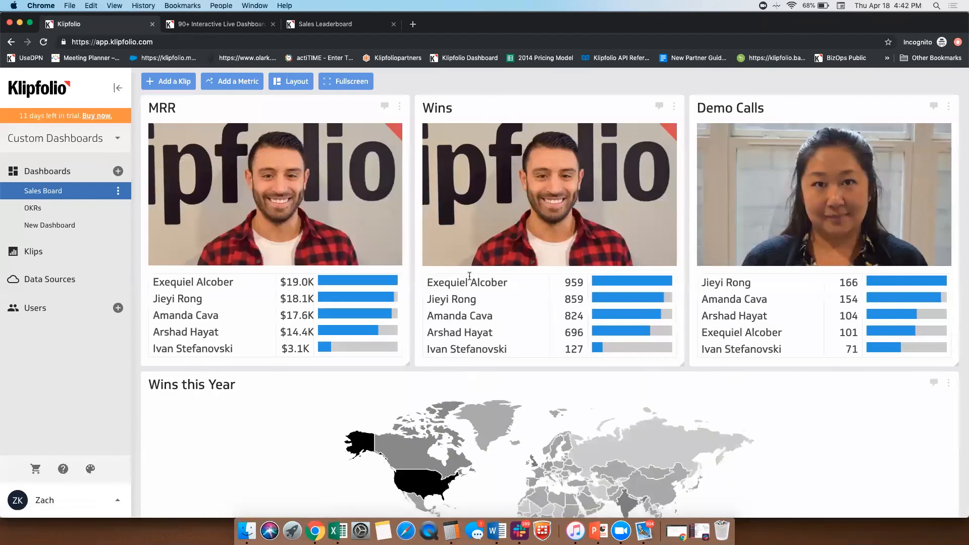
# Step: Reopen the purchase plans from Custom Dashboards and compare the tiers' users, dashboards, refresh rates and reporting features
pyautogui.click(97, 115)
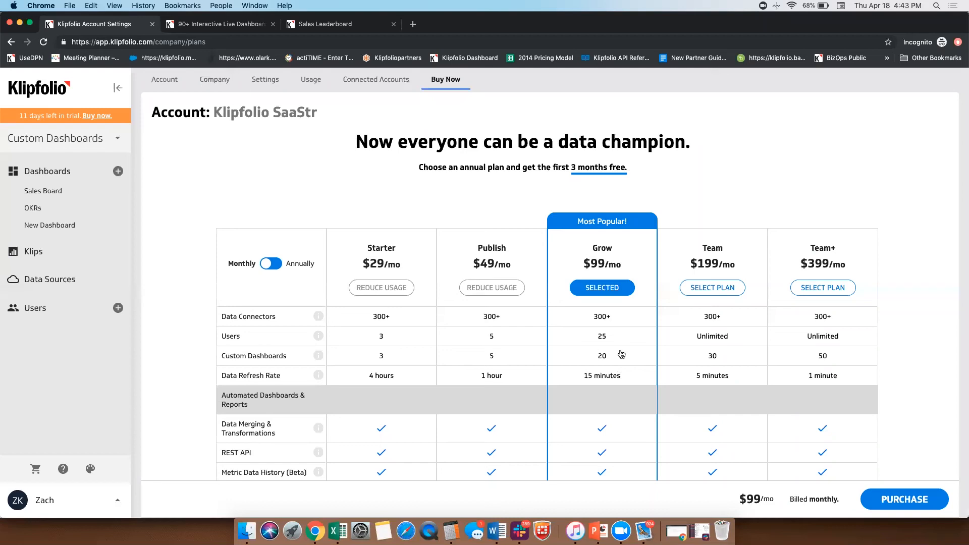
pyautogui.scroll(-1, 412, 374)
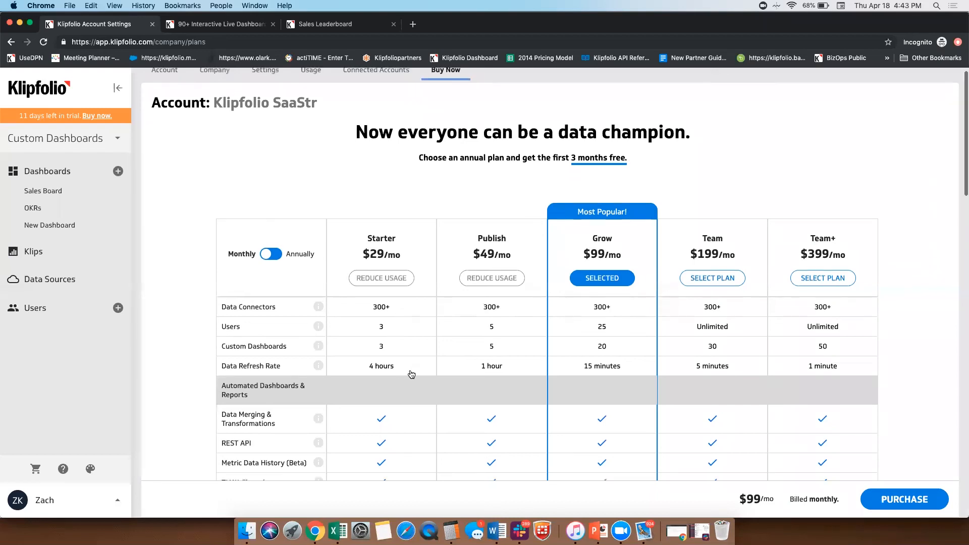
pyautogui.scroll(1, 412, 374)
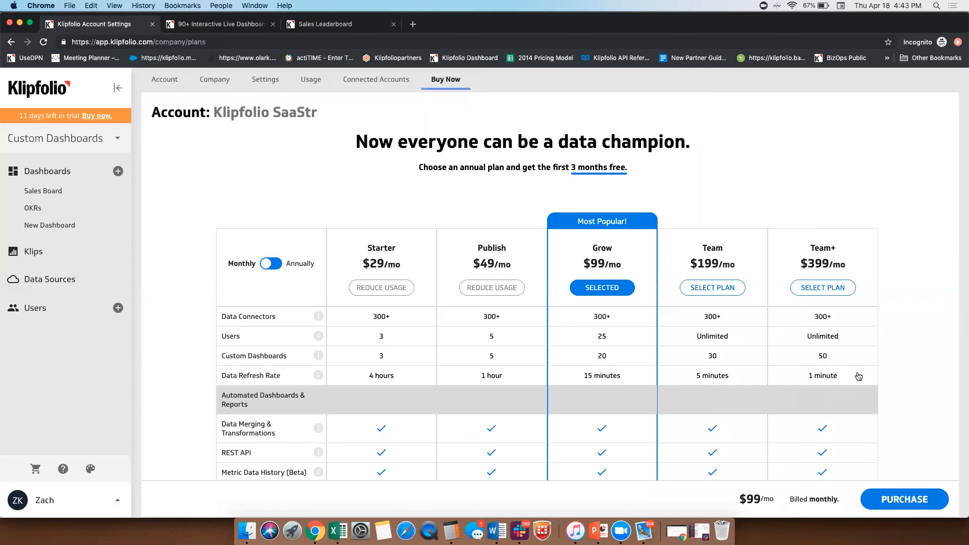
pyautogui.scroll(-5, 540, 368)
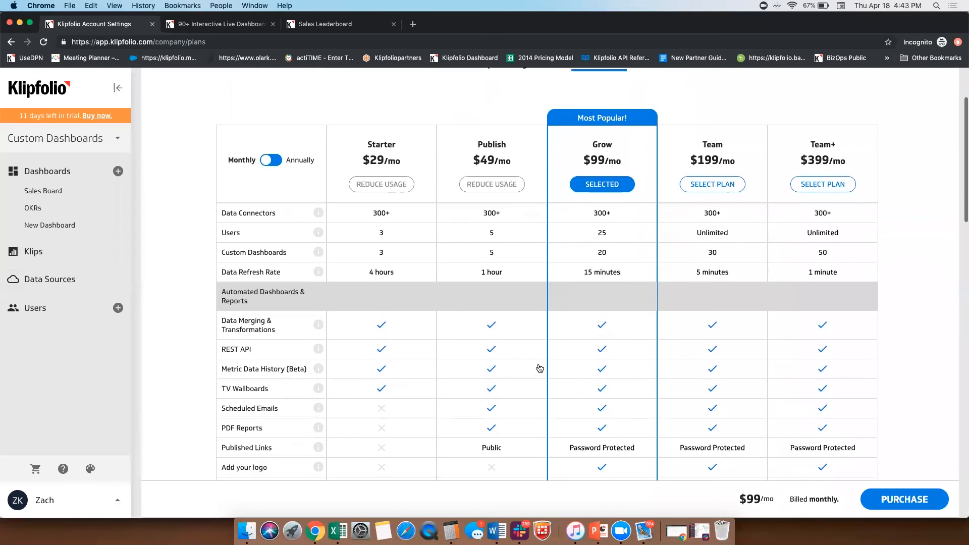
# Step: Look at the options for replacing the dashboard logo and close the dialog without applying anything
pyautogui.moveTo(96, 89)
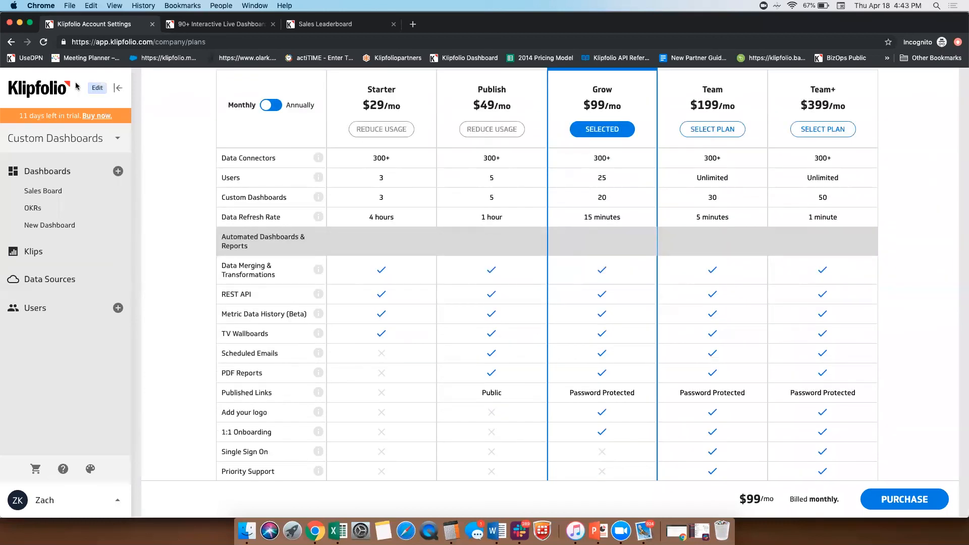
pyautogui.click(96, 89)
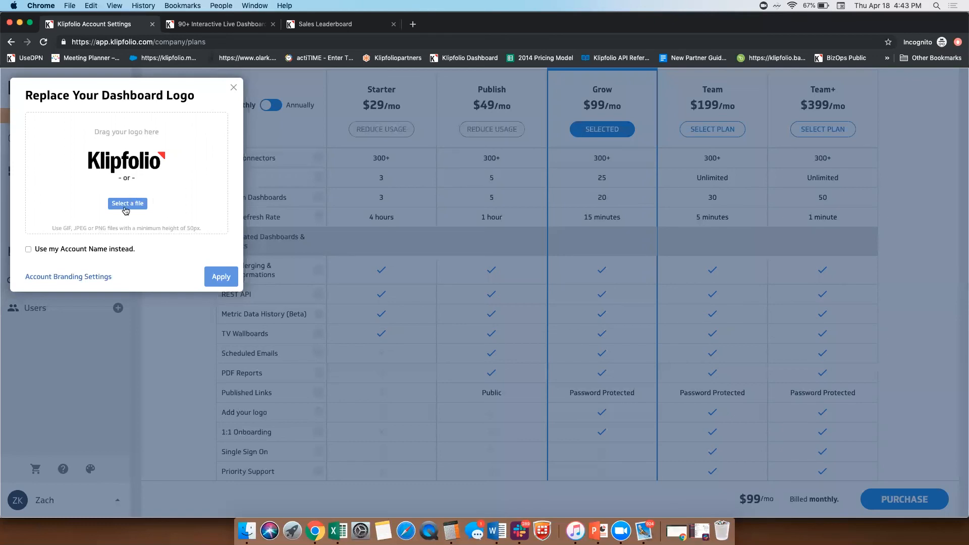
pyautogui.click(435, 364)
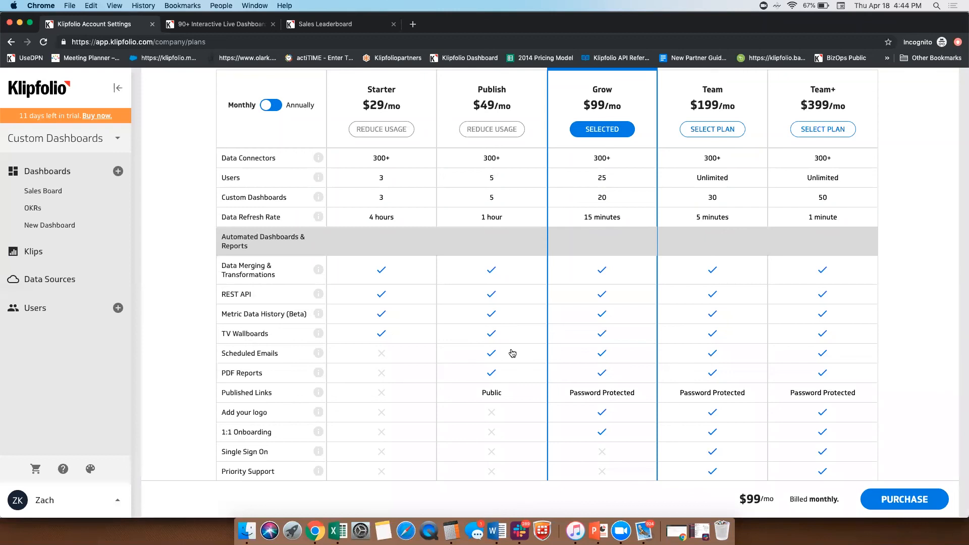
# Step: Examine the remaining plan features and the Power-ups section, then return to the start of the plan comparison
pyautogui.scroll(-4, 512, 353)
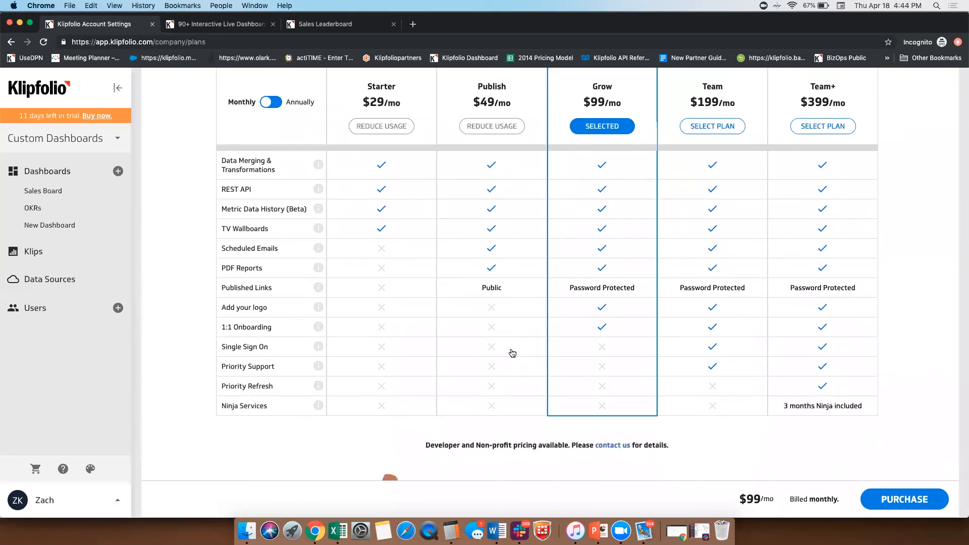
pyautogui.scroll(-10, 513, 353)
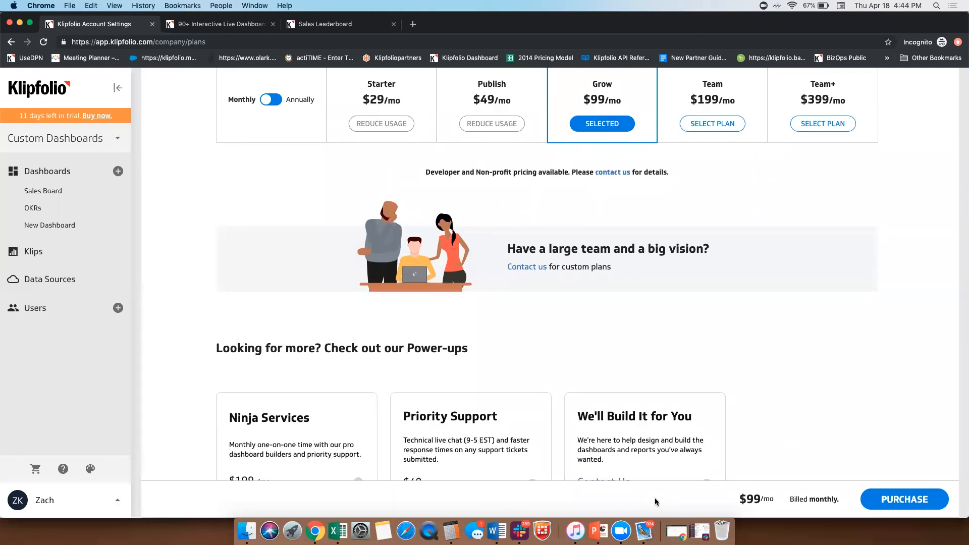
pyautogui.scroll(6, 634, 338)
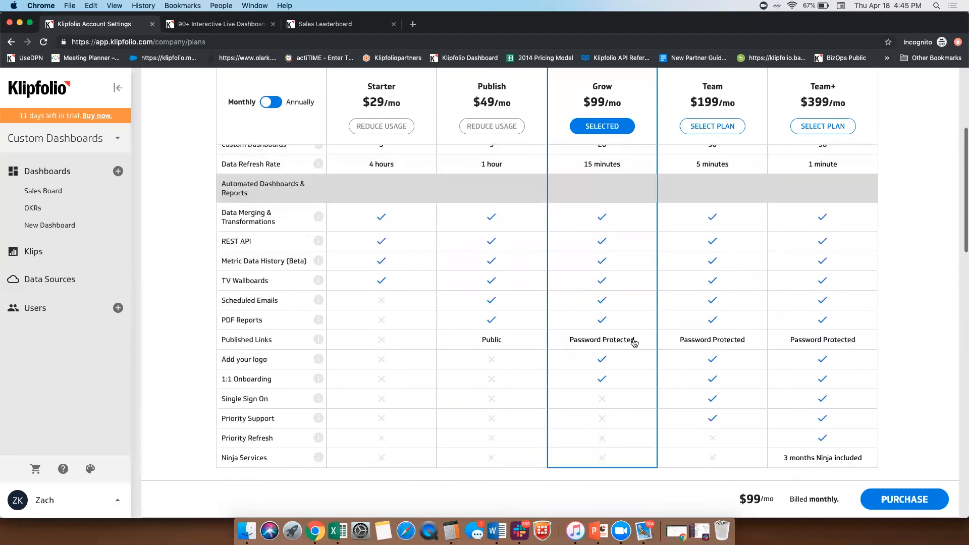
pyautogui.scroll(5, 634, 343)
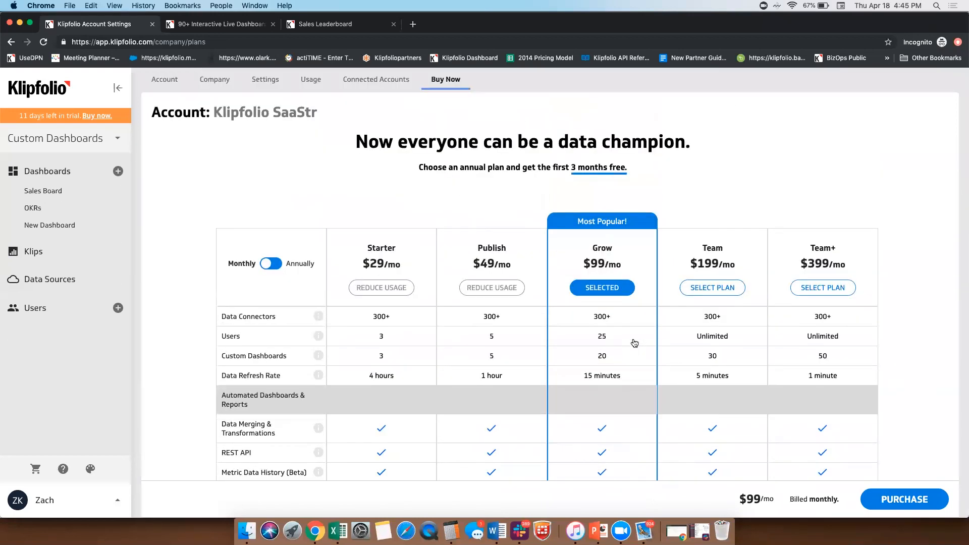